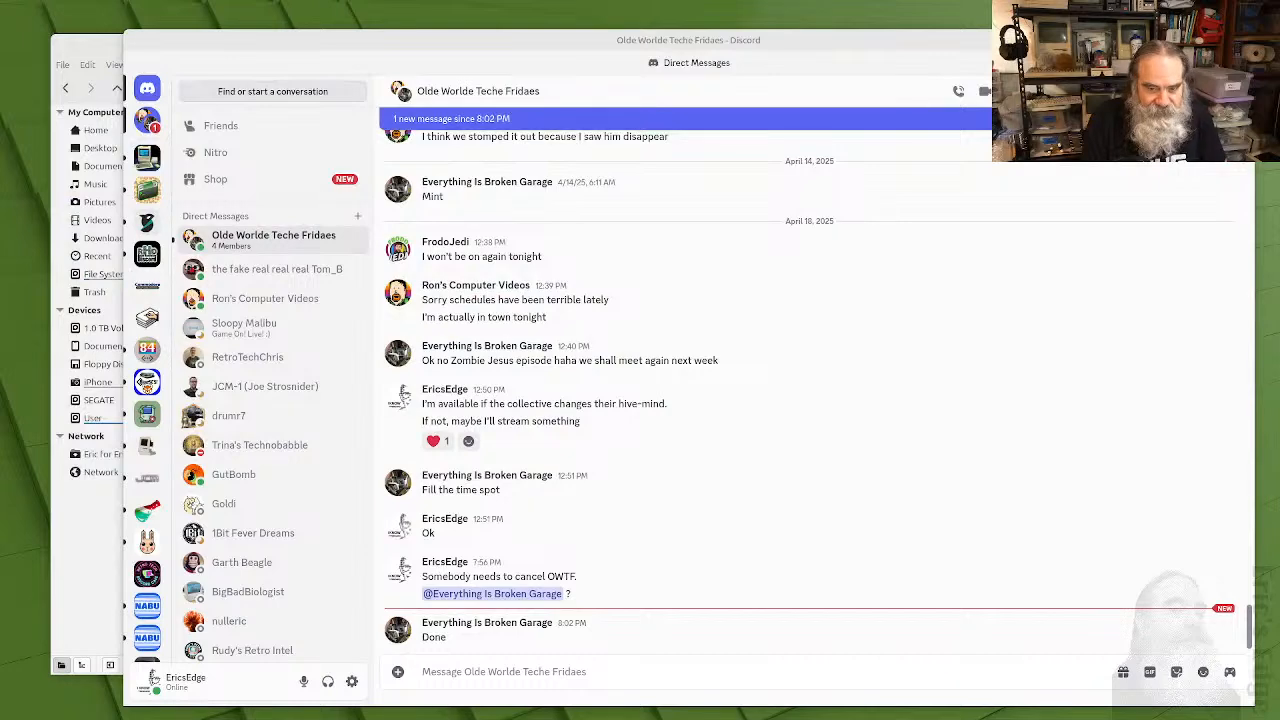
# - Move the Discord window off this desktop and shift the Adventure folder window aside to free up space
pyautogui.moveTo(745, 40); pyautogui.dragTo(1279, 180)
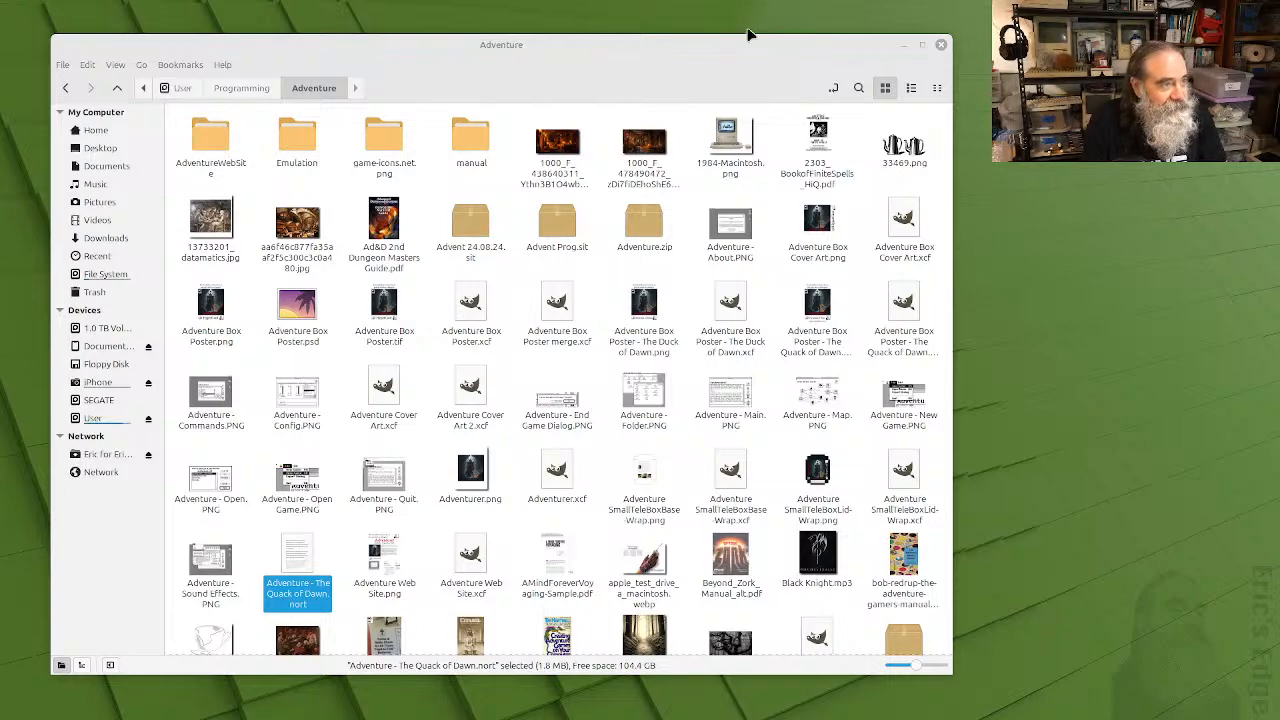
pyautogui.moveTo(800, 42); pyautogui.dragTo(1104, 59)
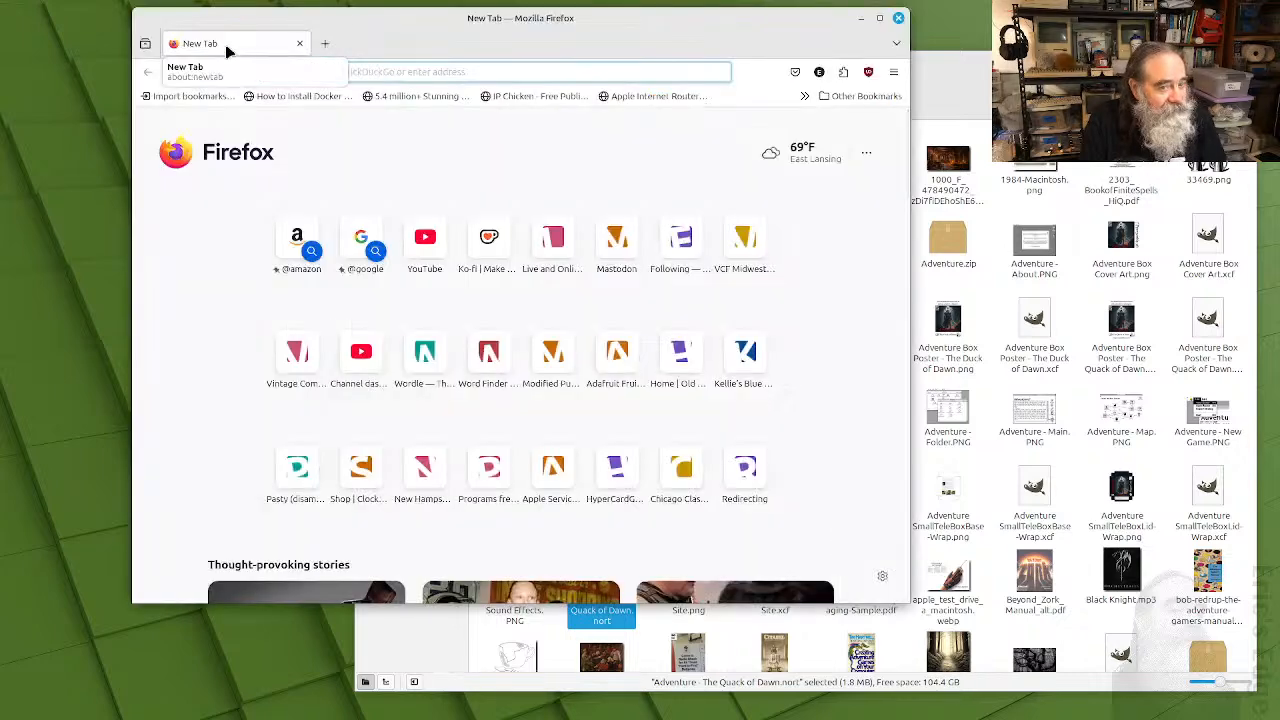
# - In Firefox, open the Nortantis Fantasy Map Creator page, then reposition and enlarge the browser window to show more of it
pyautogui.click(403, 71)
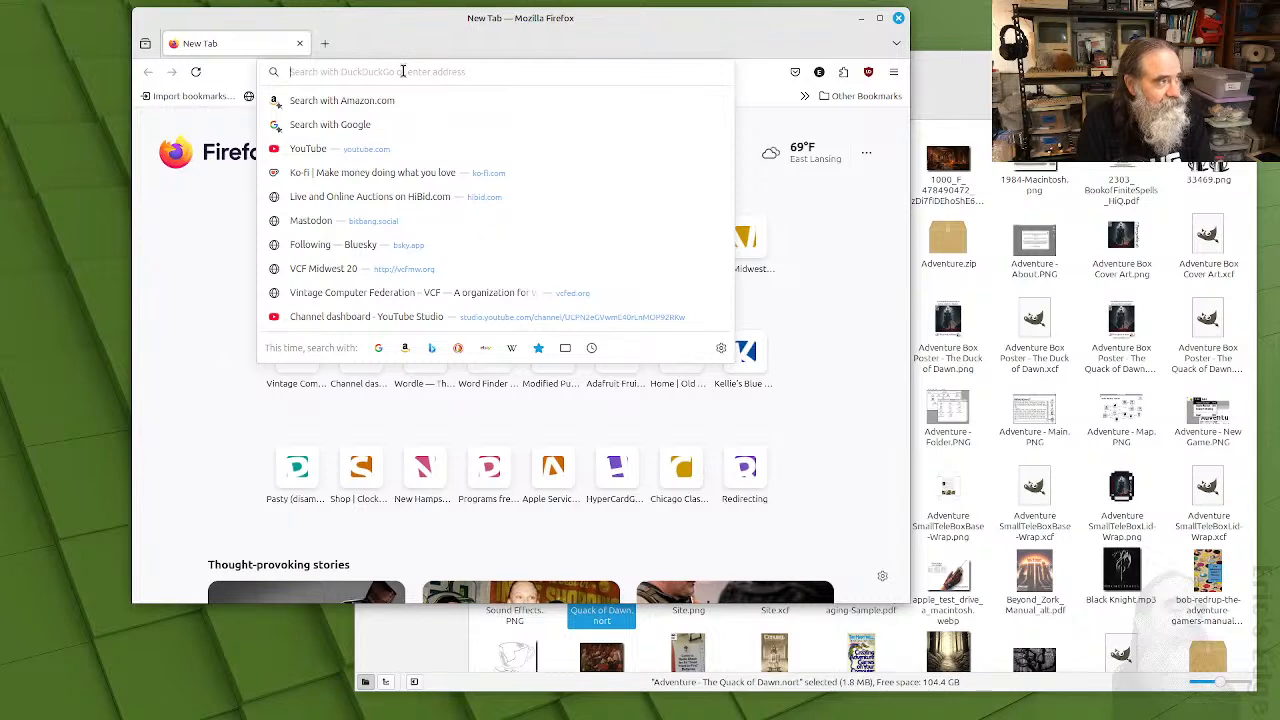
pyautogui.write('n')
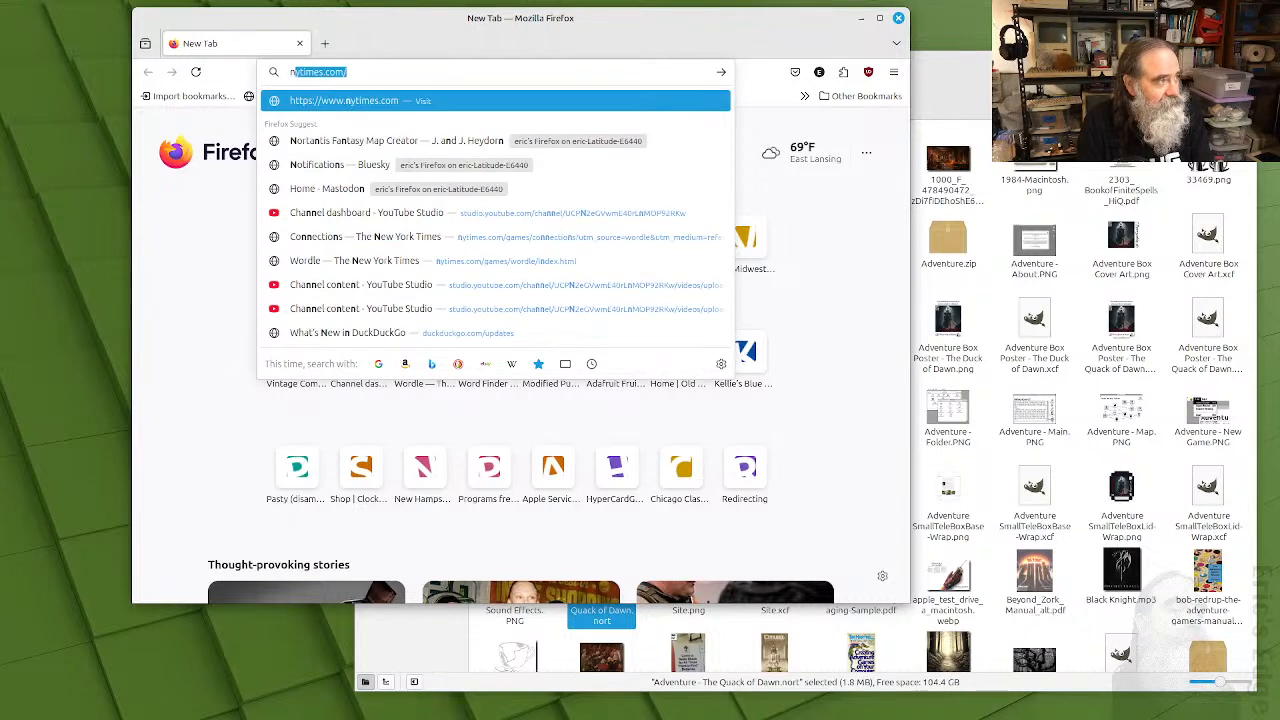
pyautogui.write('otonthehighstreet')
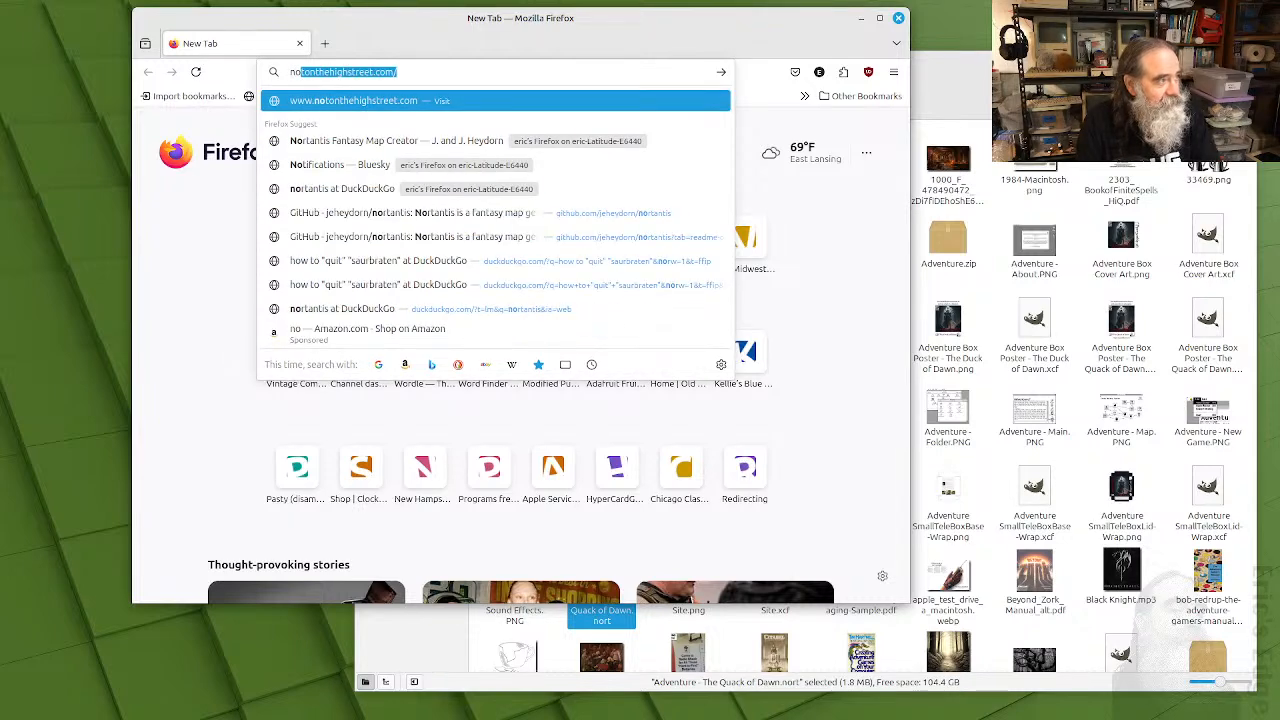
pyautogui.click(428, 150)
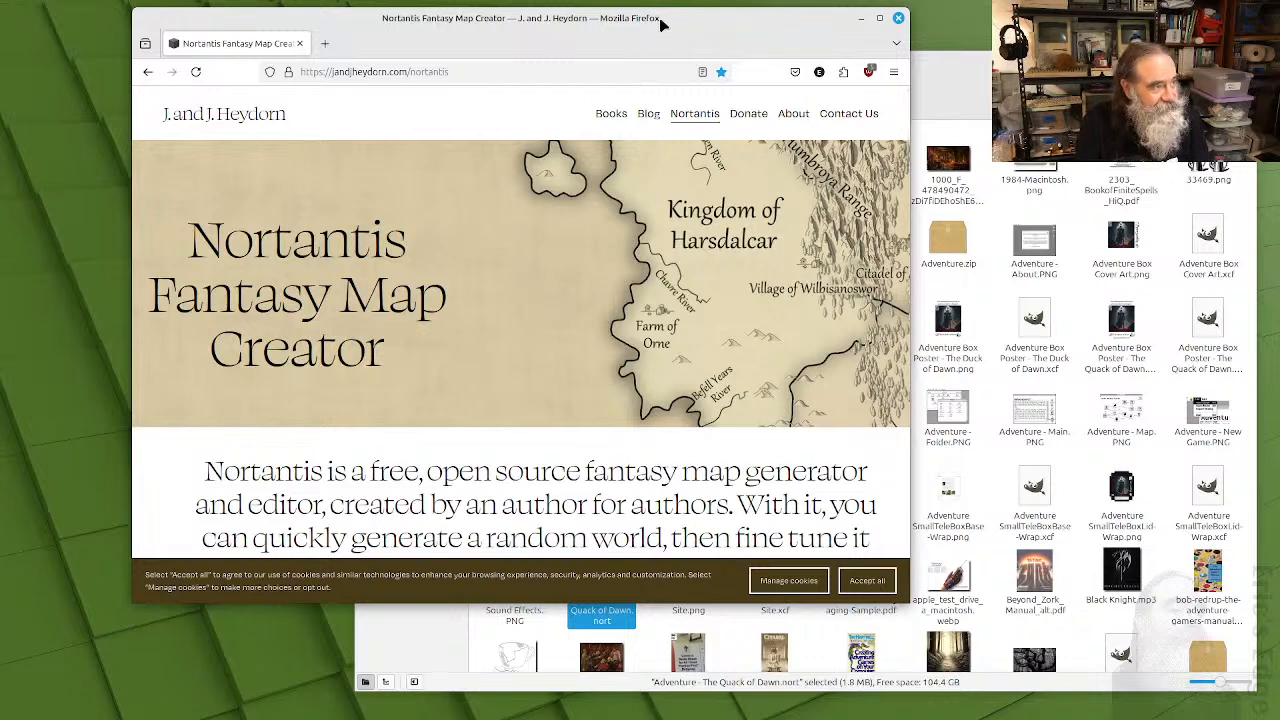
pyautogui.moveTo(661, 24); pyautogui.dragTo(557, 30)
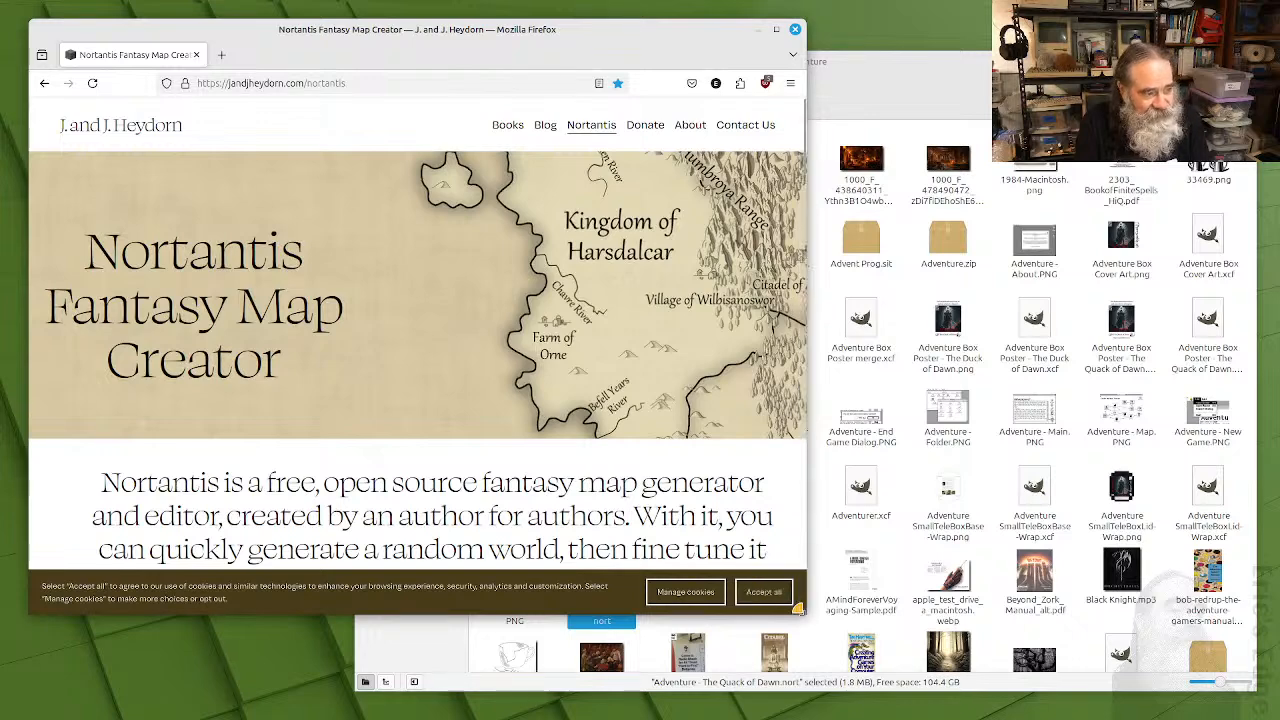
pyautogui.moveTo(798, 608); pyautogui.dragTo(1073, 697)
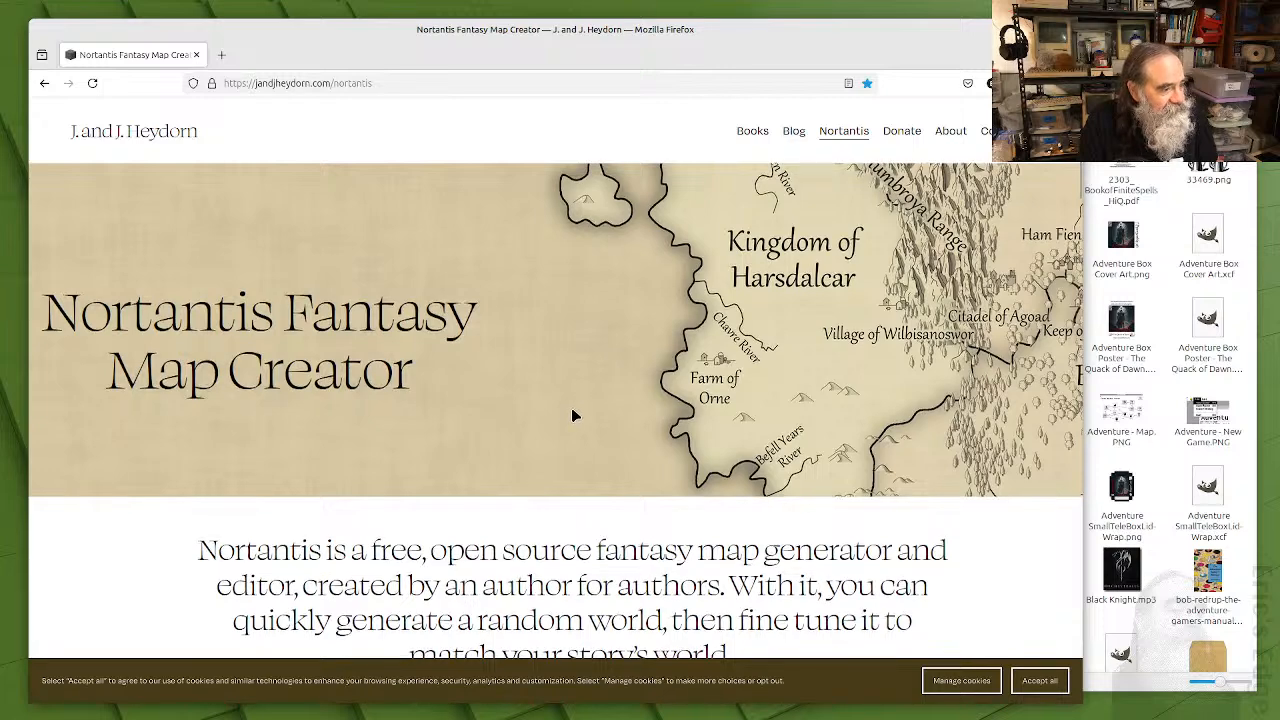
# - Download the Ubuntu x64 build of Nortantis and open nortantis_3.04_amd64.deb in the package installer
pyautogui.scroll(-1, 572, 414)
pyautogui.scroll(-4, 571, 417)
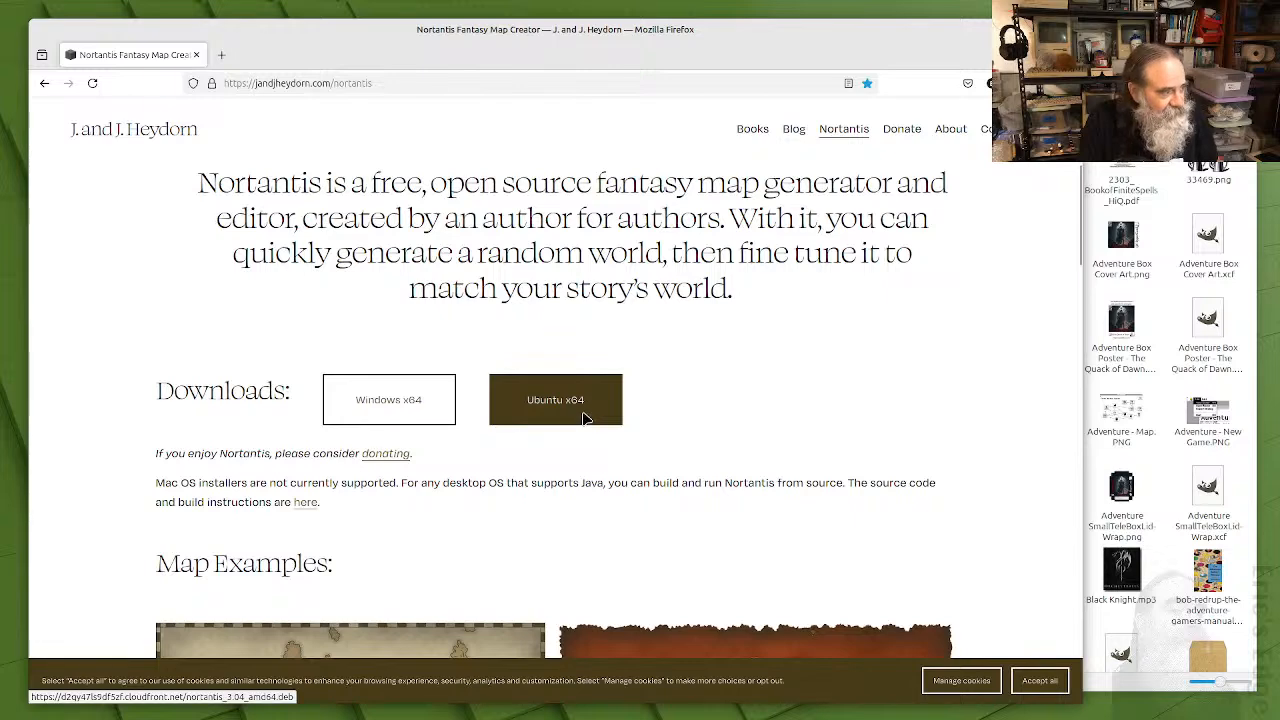
pyautogui.scroll(-2, 585, 418)
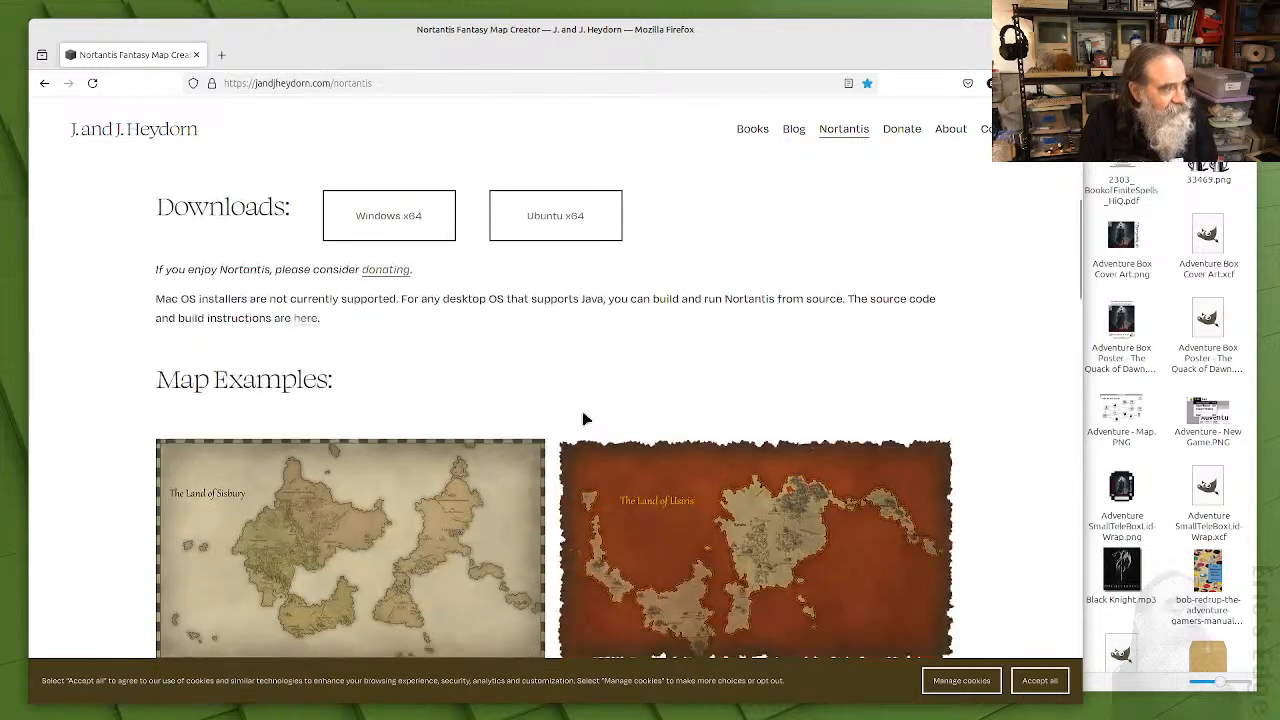
pyautogui.click(555, 232)
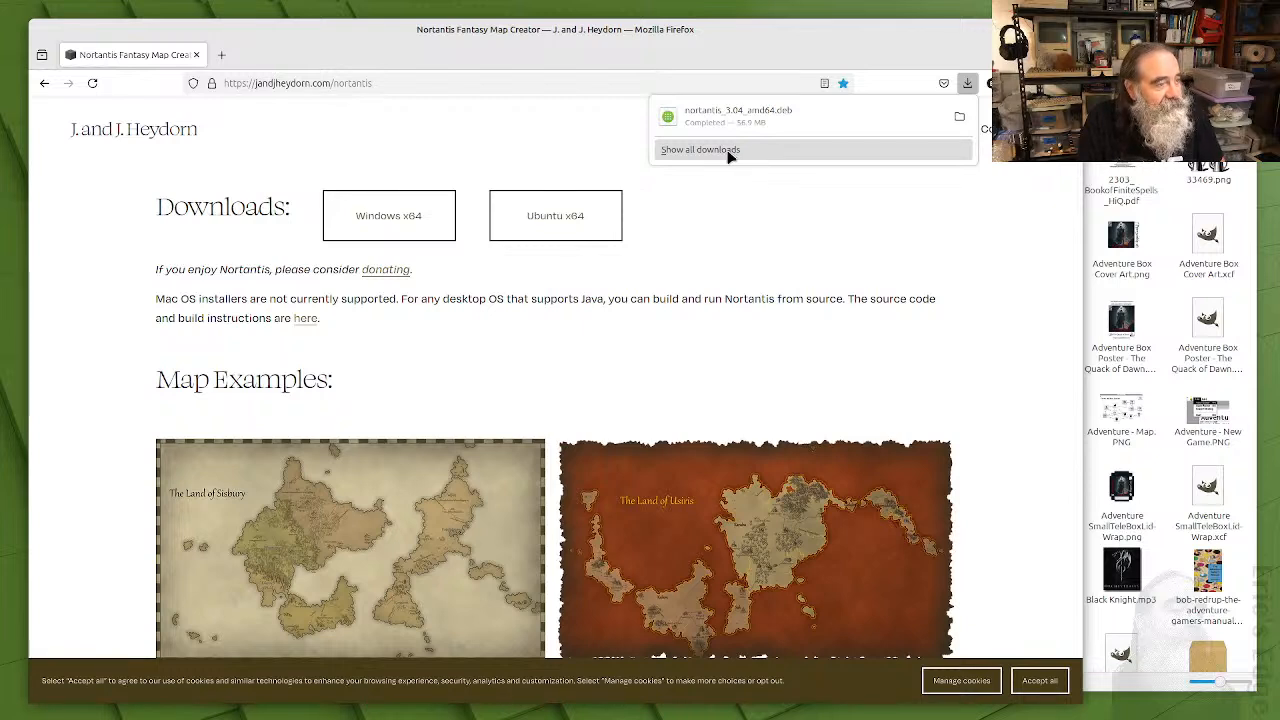
pyautogui.click(734, 114)
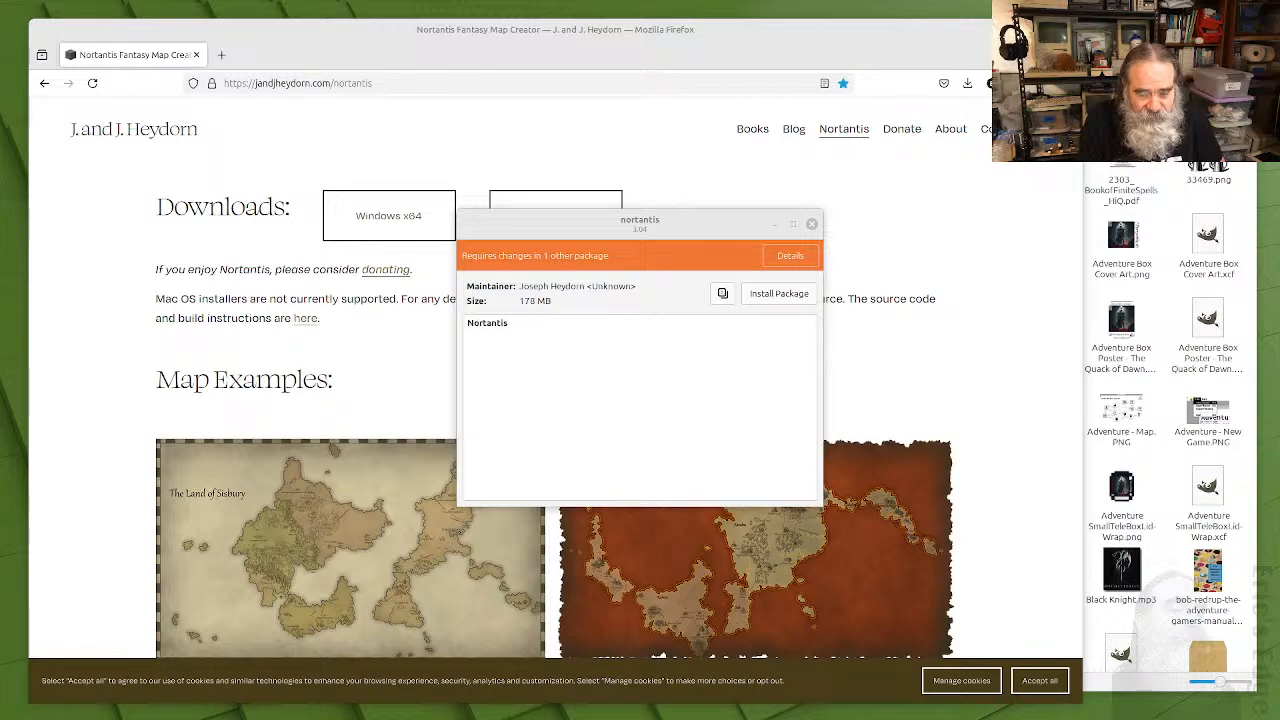
# - Search Software Manager for gimp, look through the matching packages, and close the manager
pyautogui.moveTo(1279, 104); pyautogui.dragTo(480, 106)
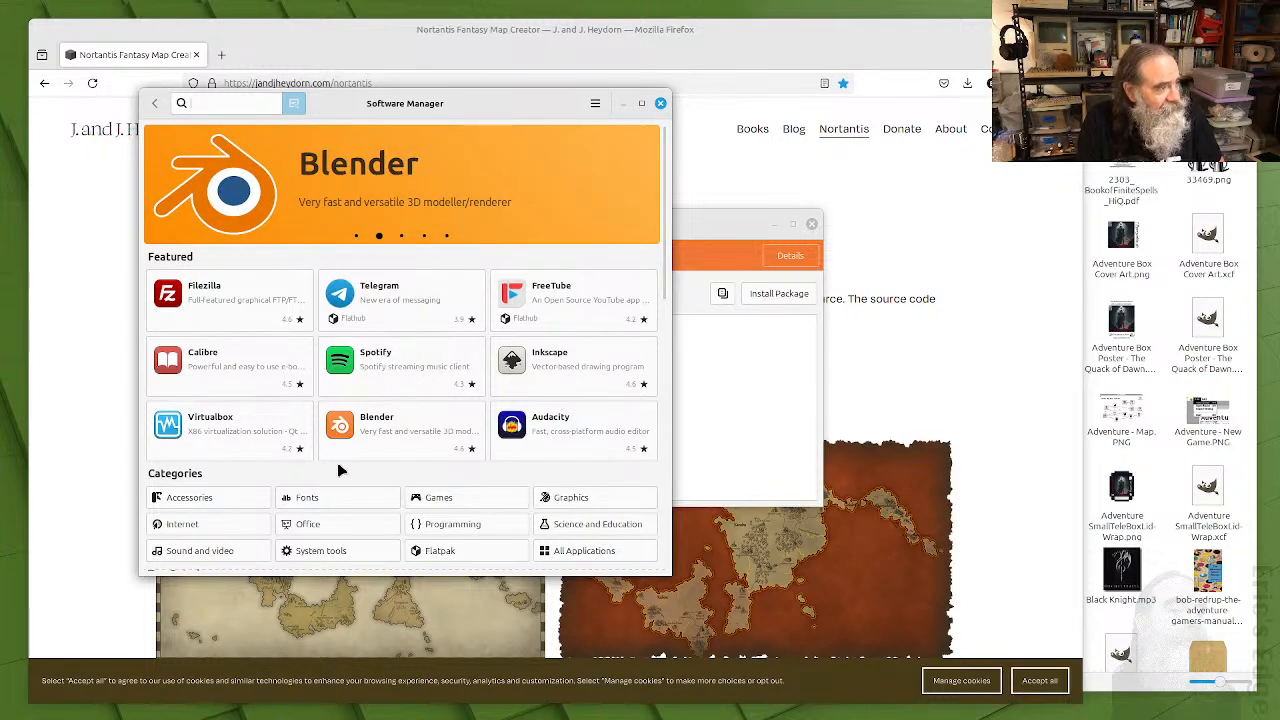
pyautogui.click(227, 110)
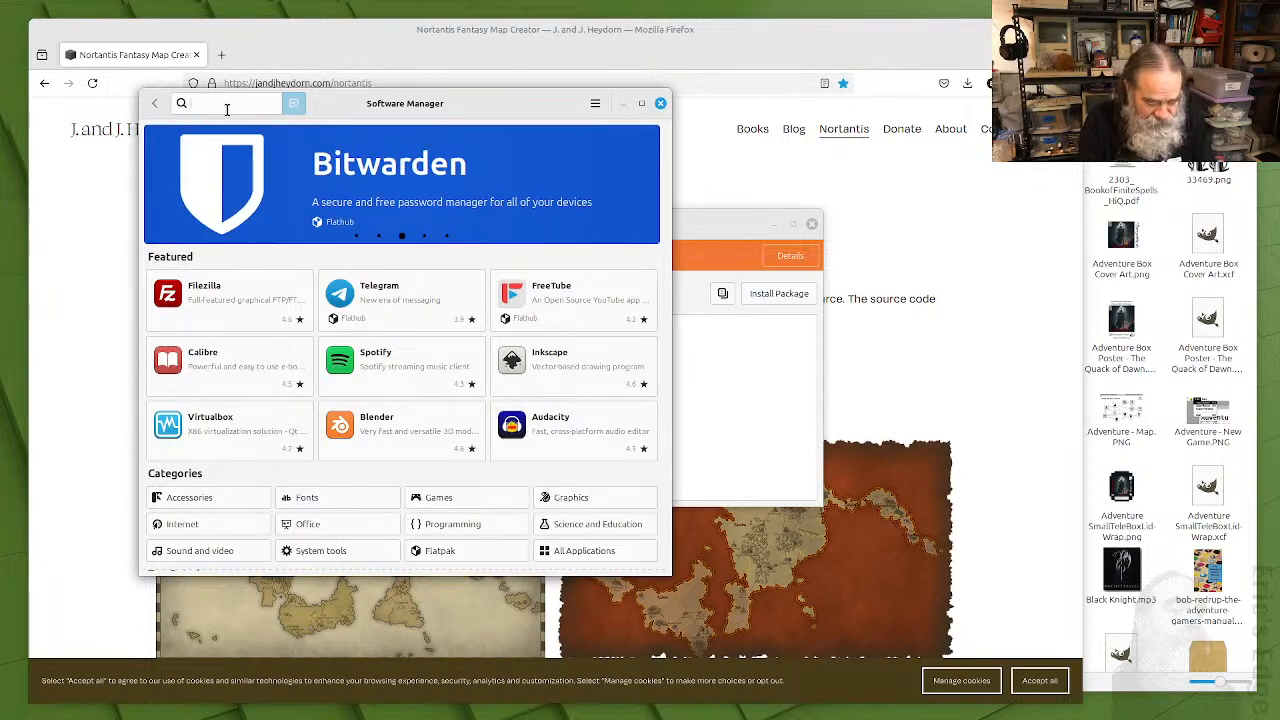
pyautogui.write('gimp')
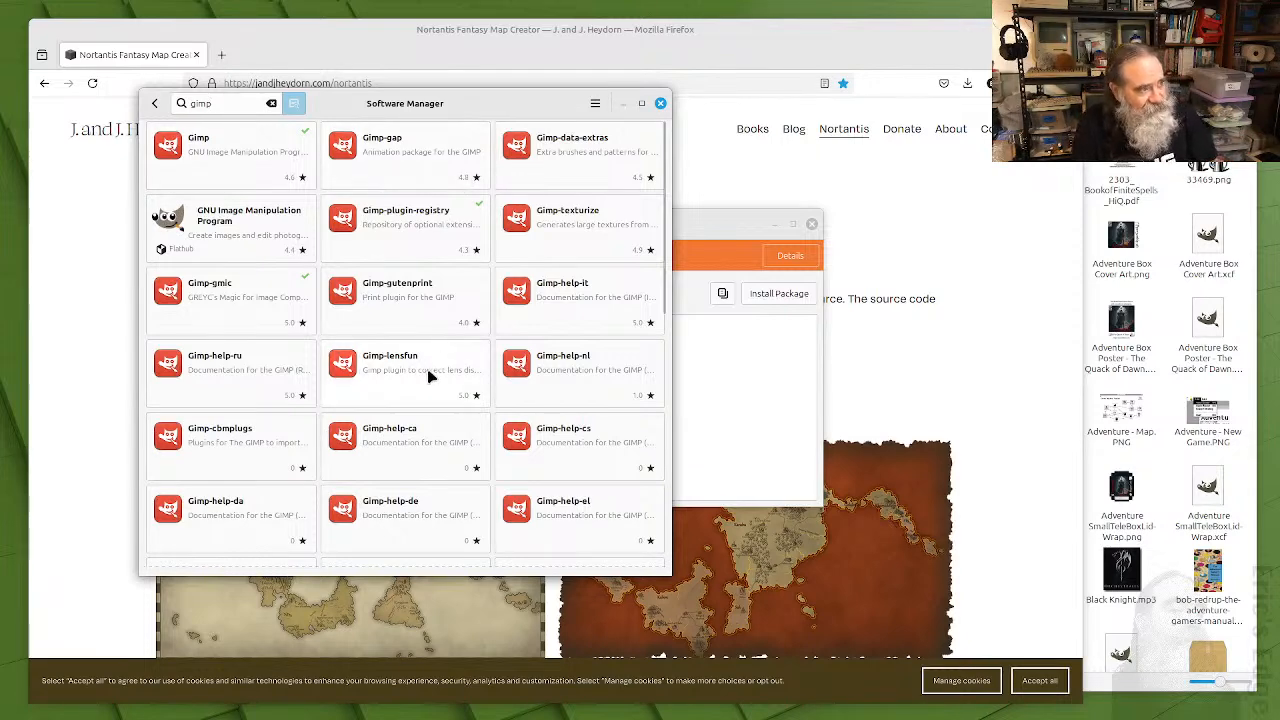
pyautogui.scroll(-5, 428, 375)
pyautogui.scroll(-4, 428, 375)
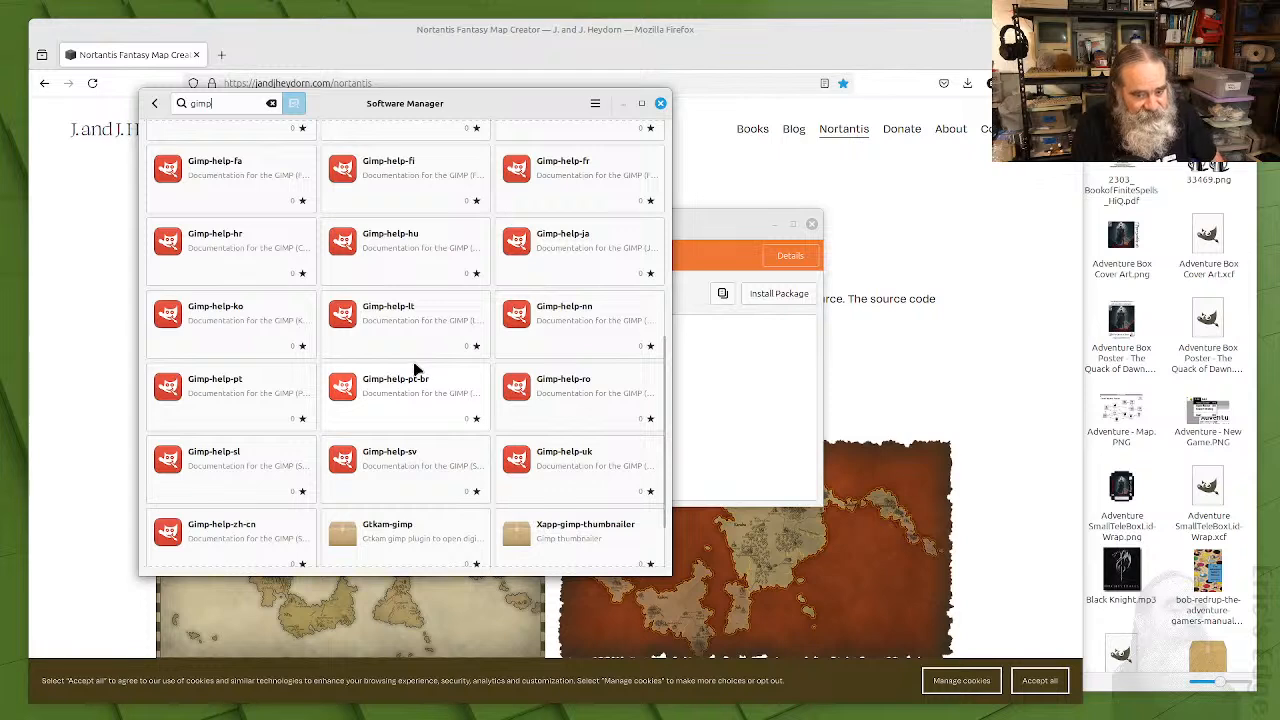
pyautogui.scroll(-2, 418, 369)
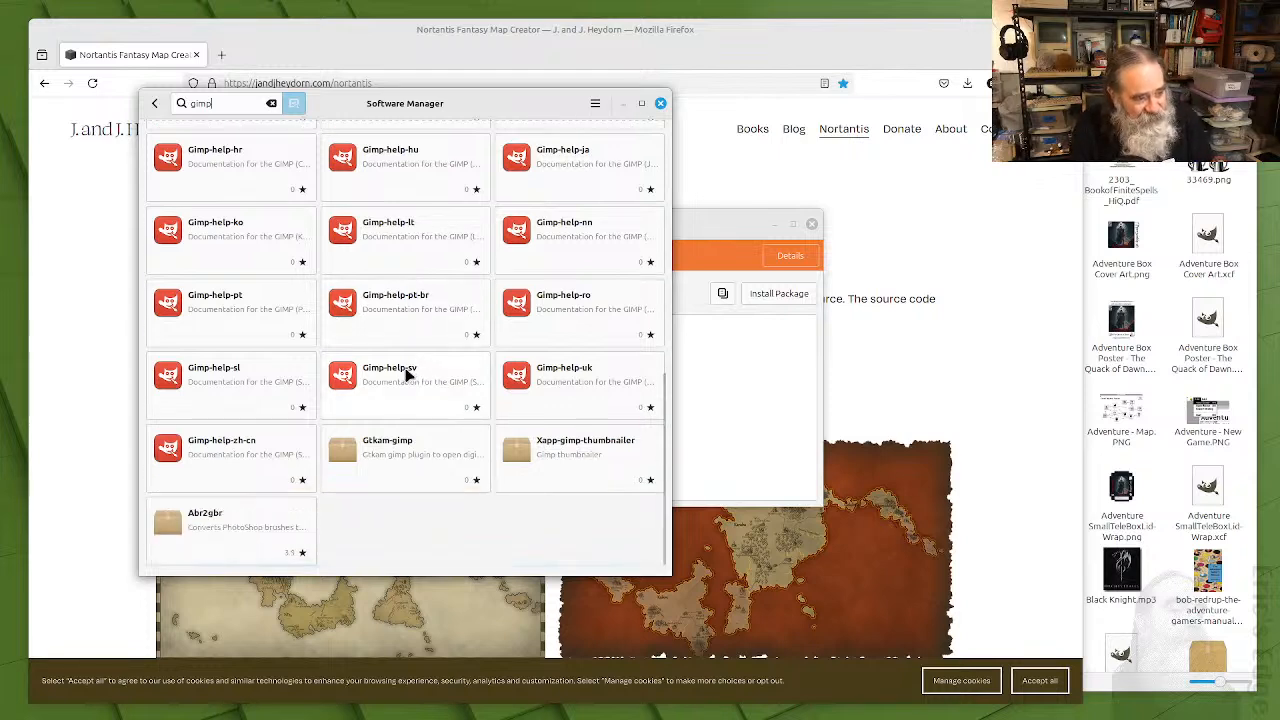
pyautogui.scroll(1, 380, 385)
pyautogui.scroll(10, 380, 385)
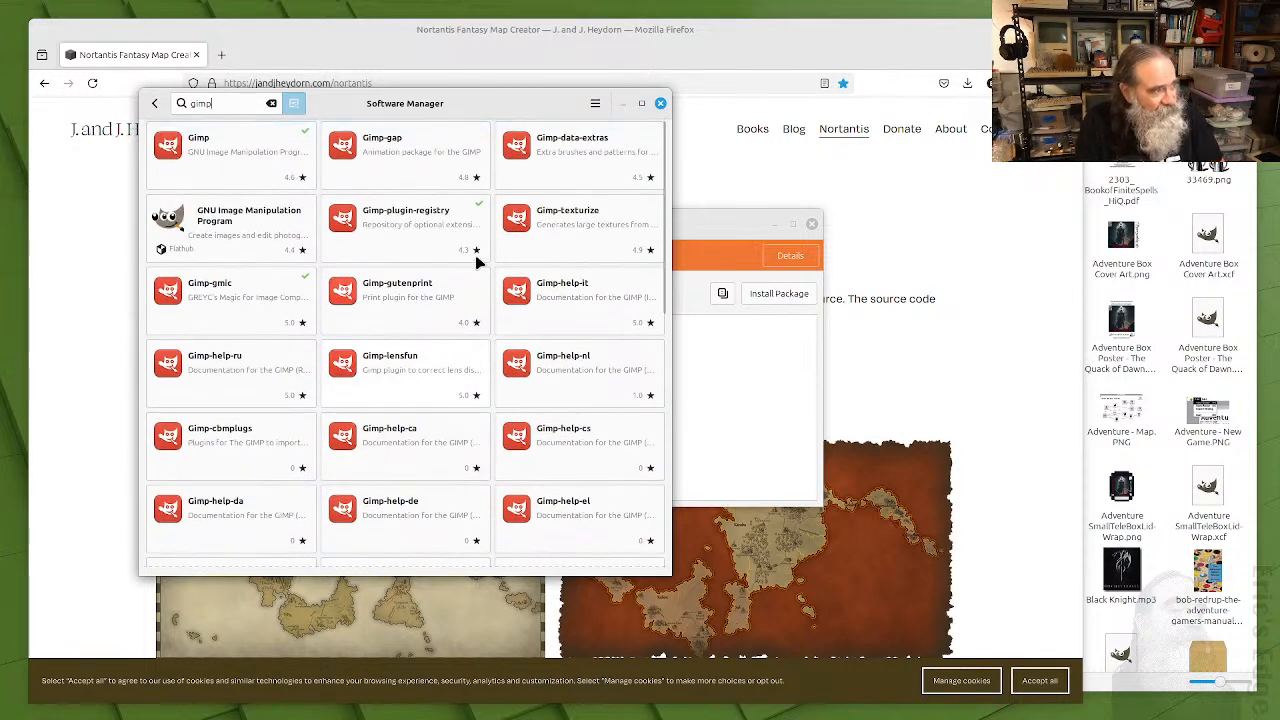
pyautogui.click(660, 103)
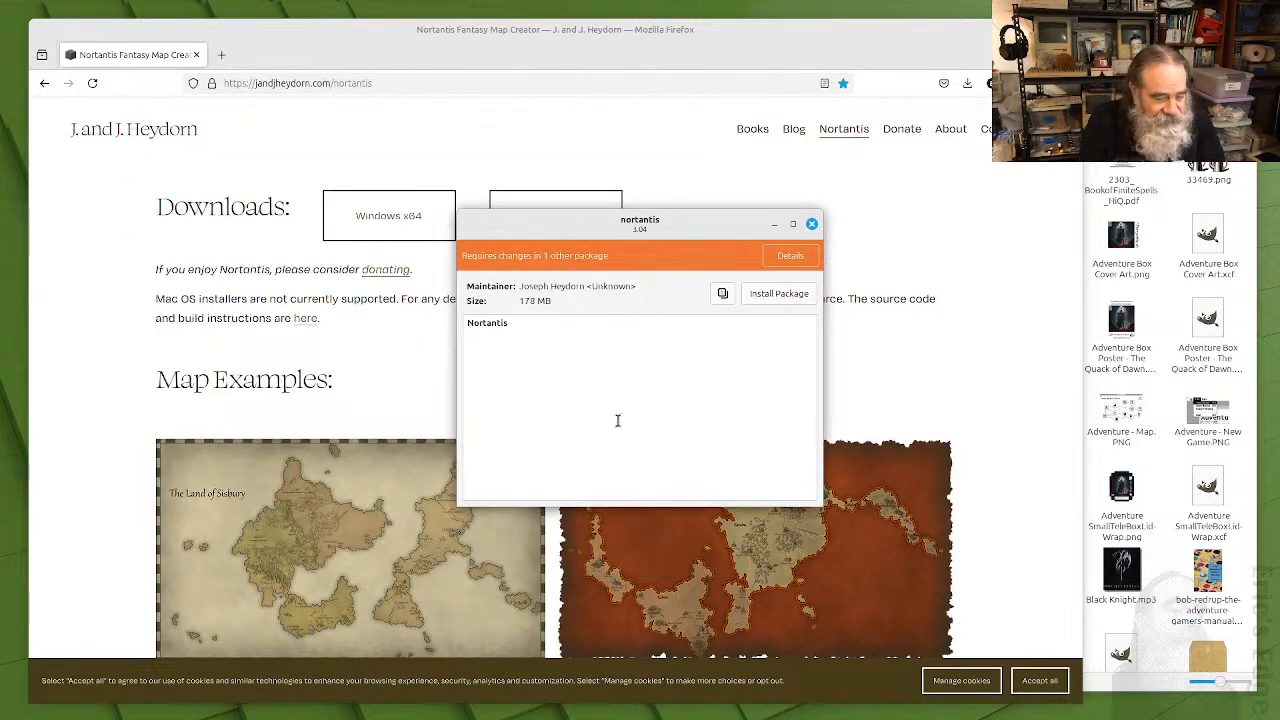
# - Install the nortantis package, authenticating with the account password and accepting the additional libpcre3 package, and close the installer when it finishes
pyautogui.click(760, 300)
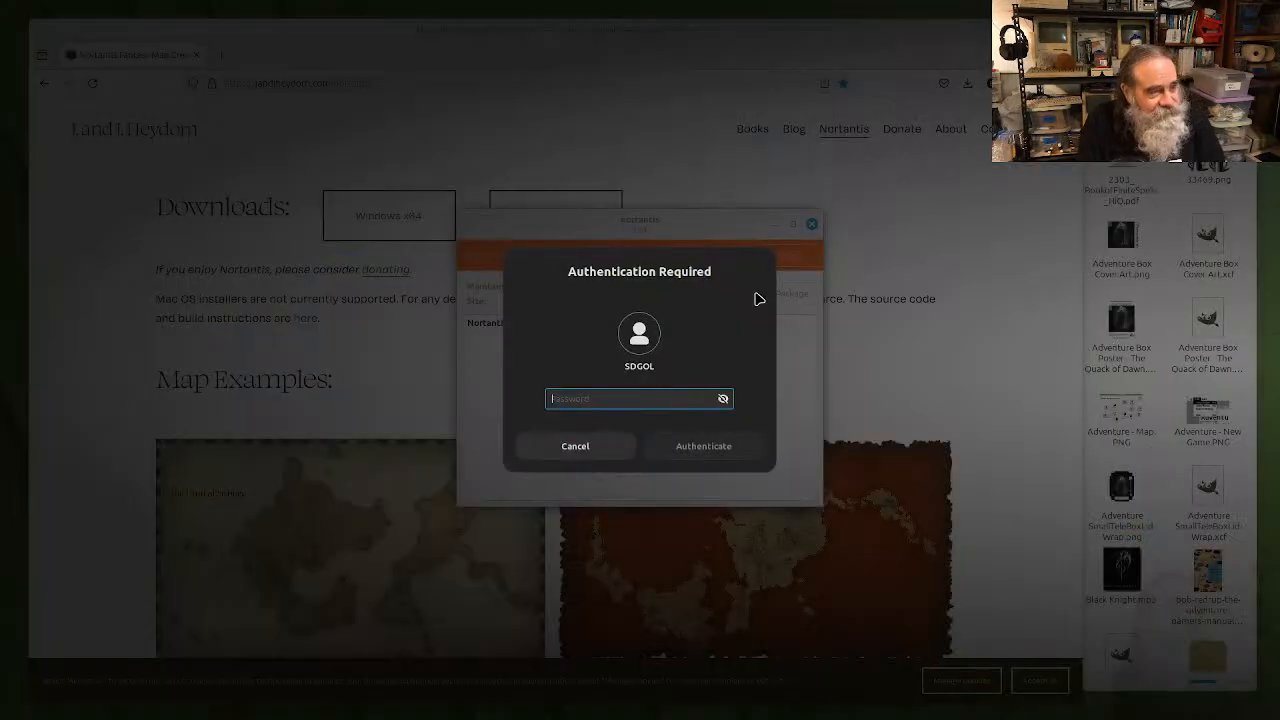
pyautogui.write('********')
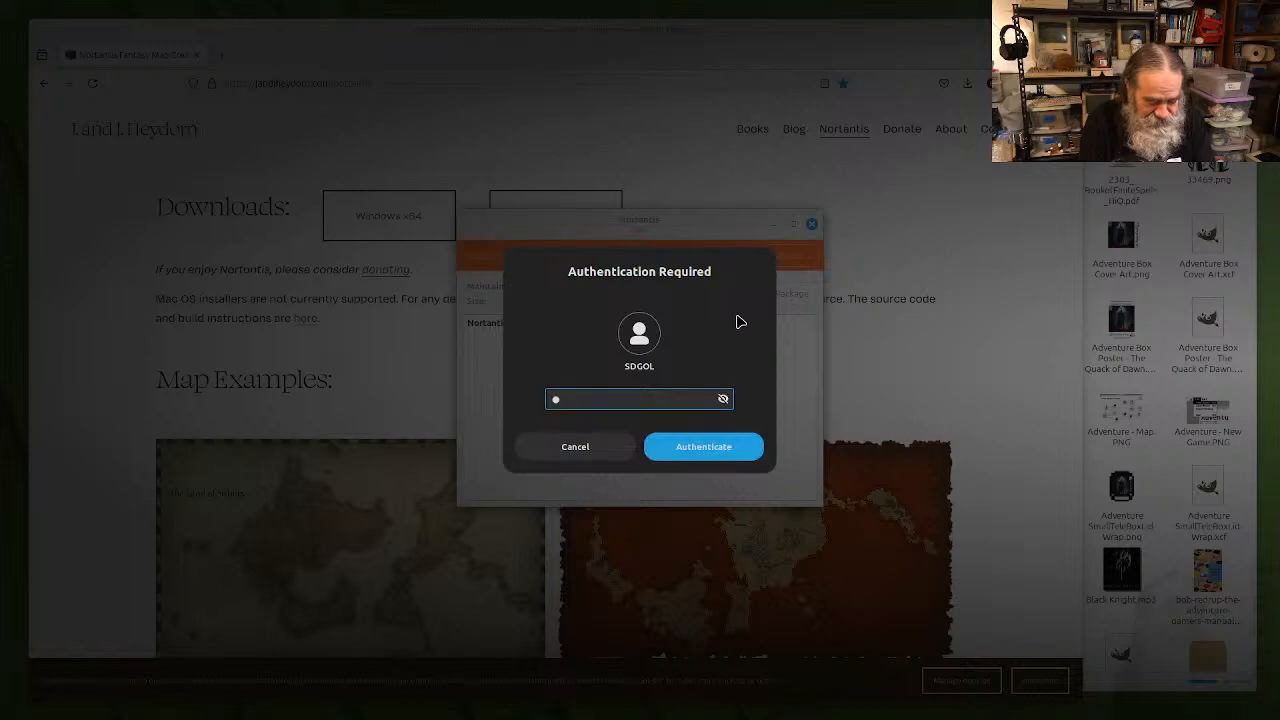
pyautogui.press('Return')
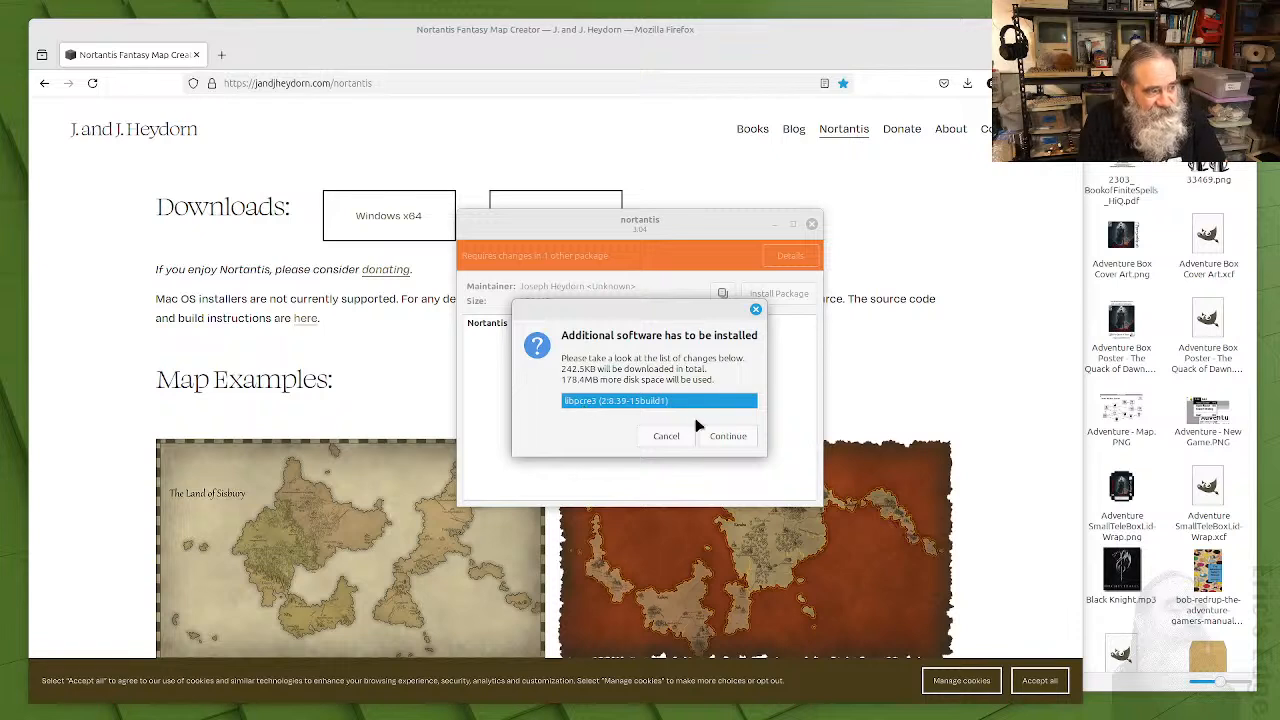
pyautogui.click(726, 437)
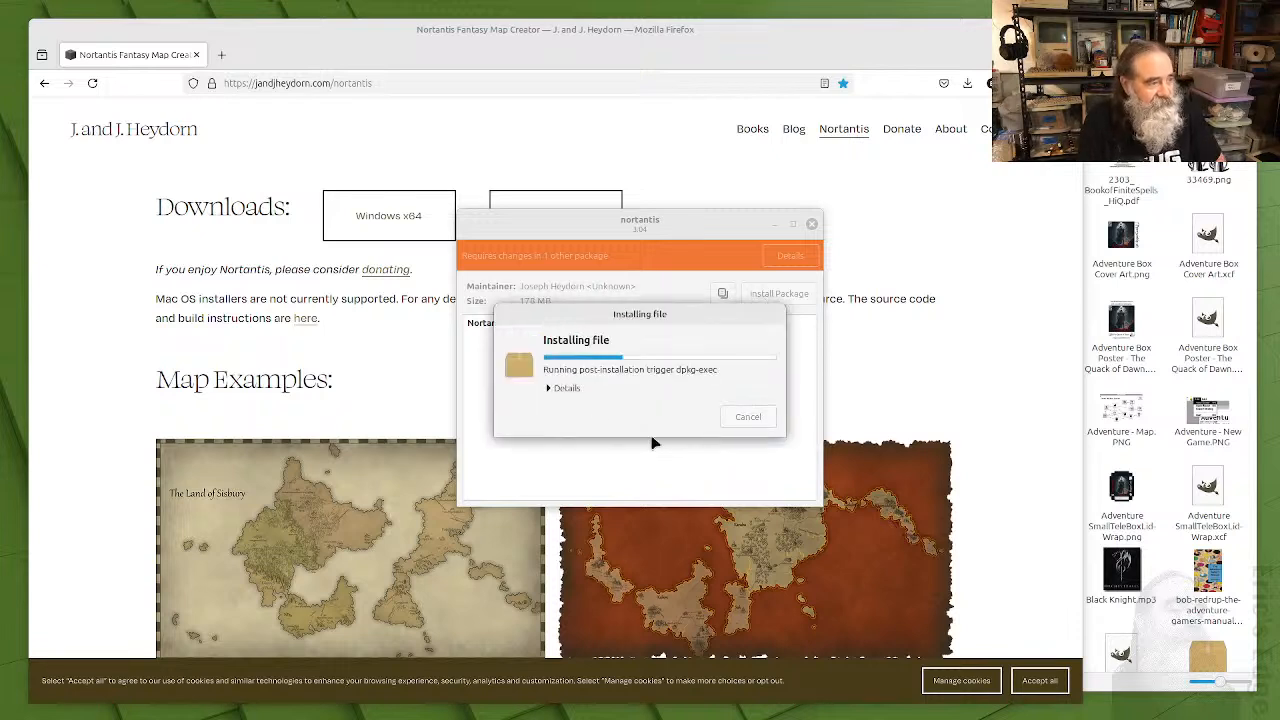
pyautogui.click(560, 388)
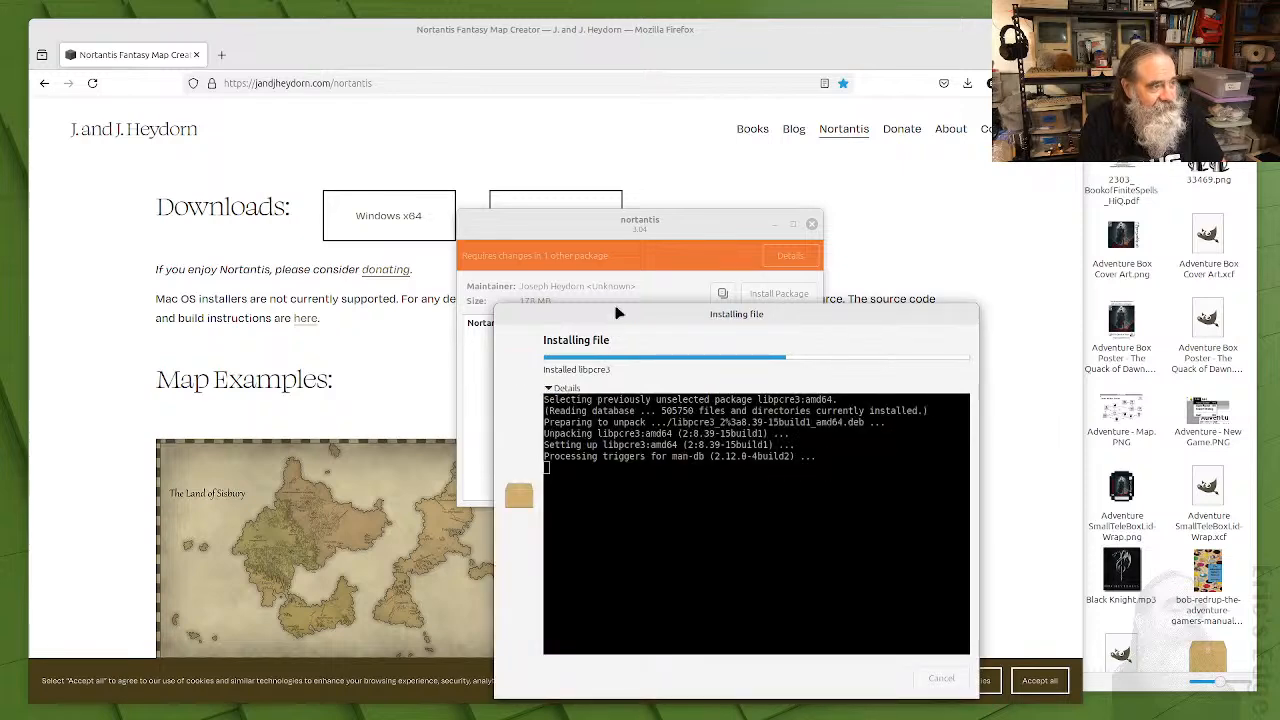
pyautogui.moveTo(618, 313); pyautogui.dragTo(507, 190)
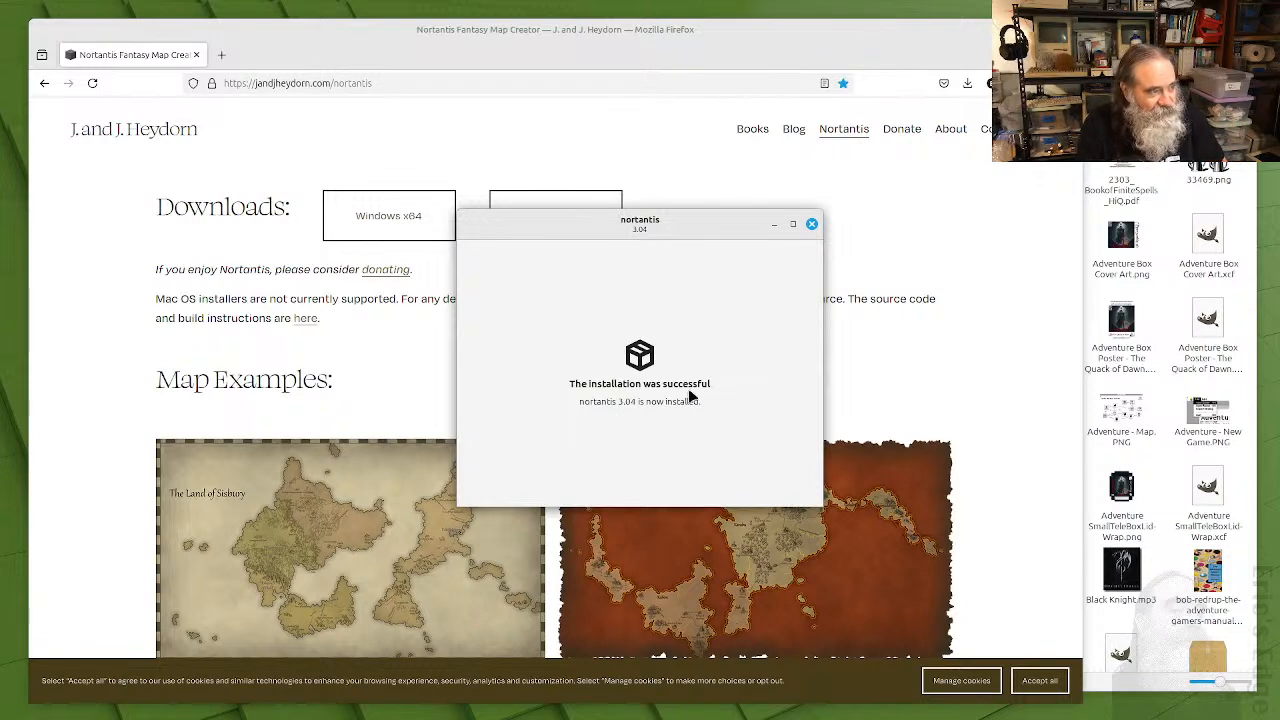
pyautogui.click(811, 225)
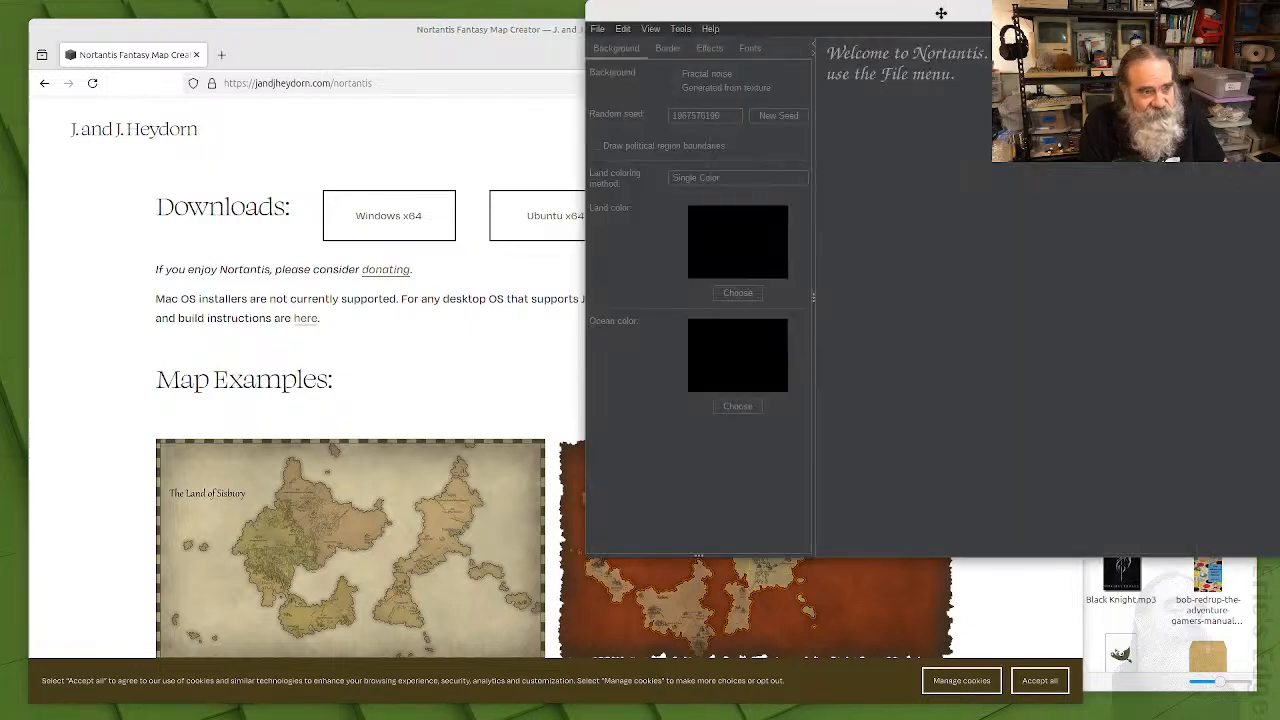
# - Switch to Nortantis, maximize its window on this screen, and open Adventure - The Quack of Dawn.nort from the Documents folder
pyautogui.moveTo(1187, 27); pyautogui.dragTo(623, 26)
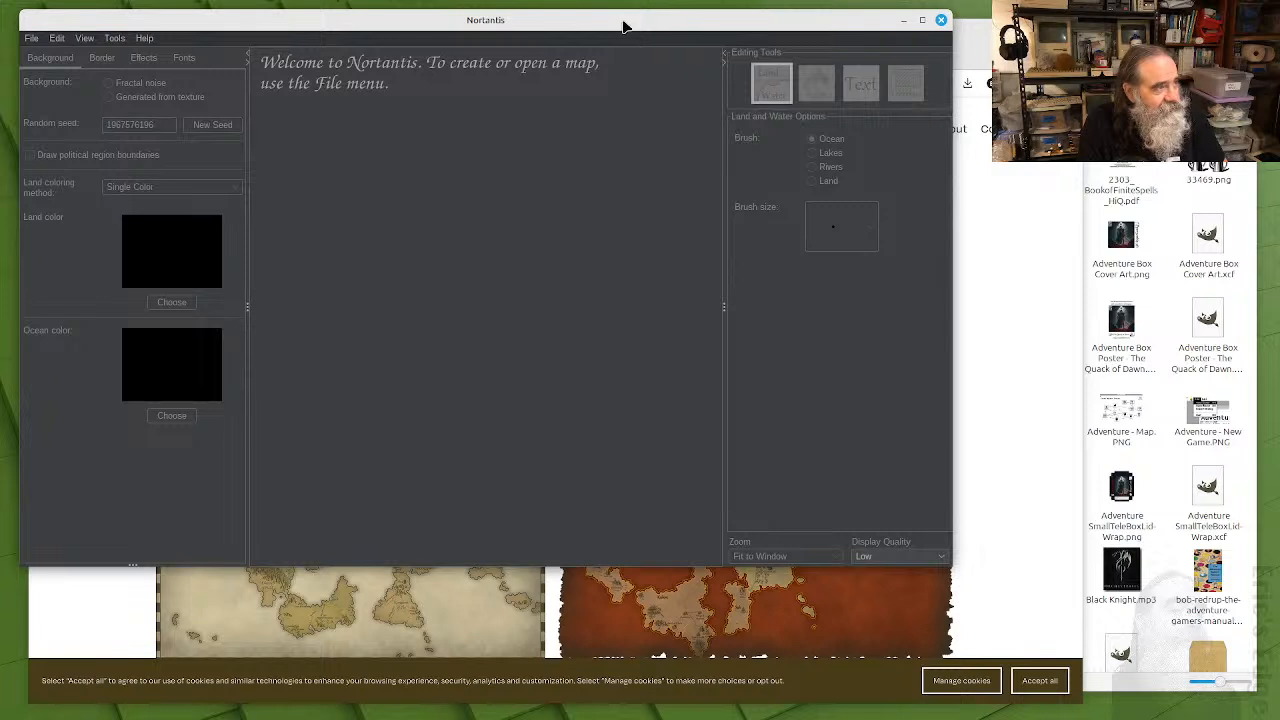
pyautogui.doubleClick(625, 25)
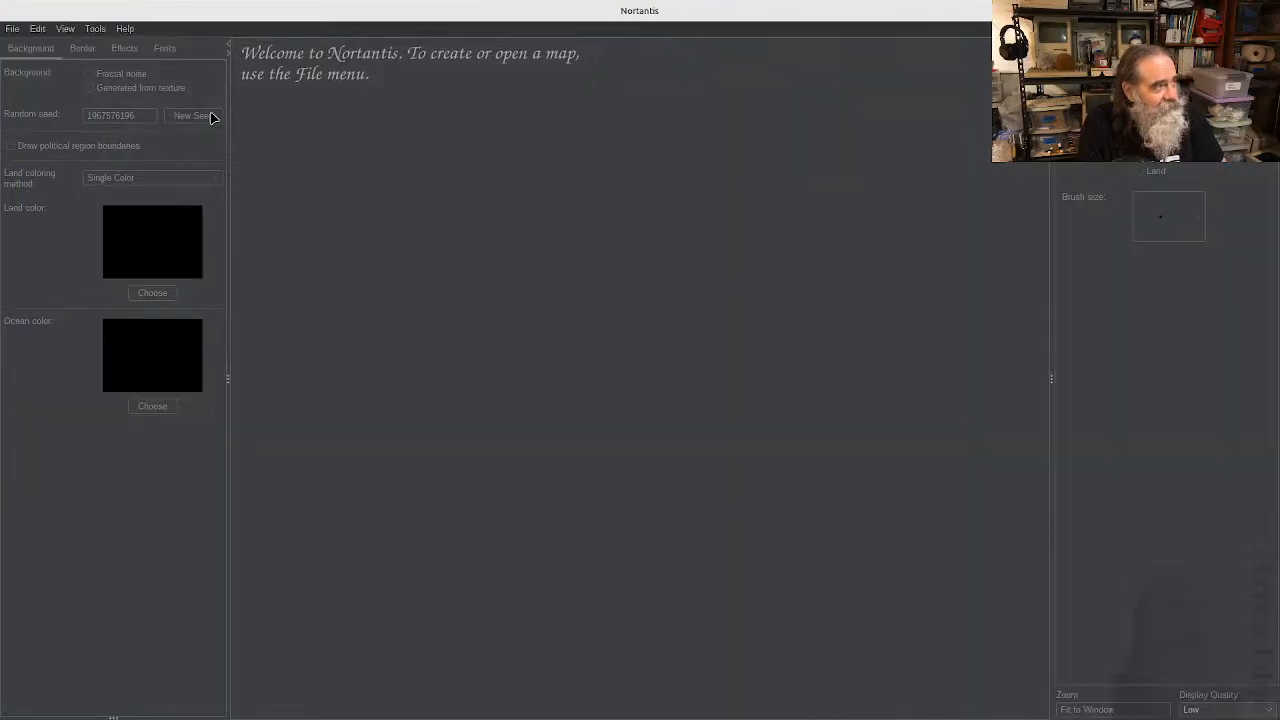
pyautogui.click(13, 29)
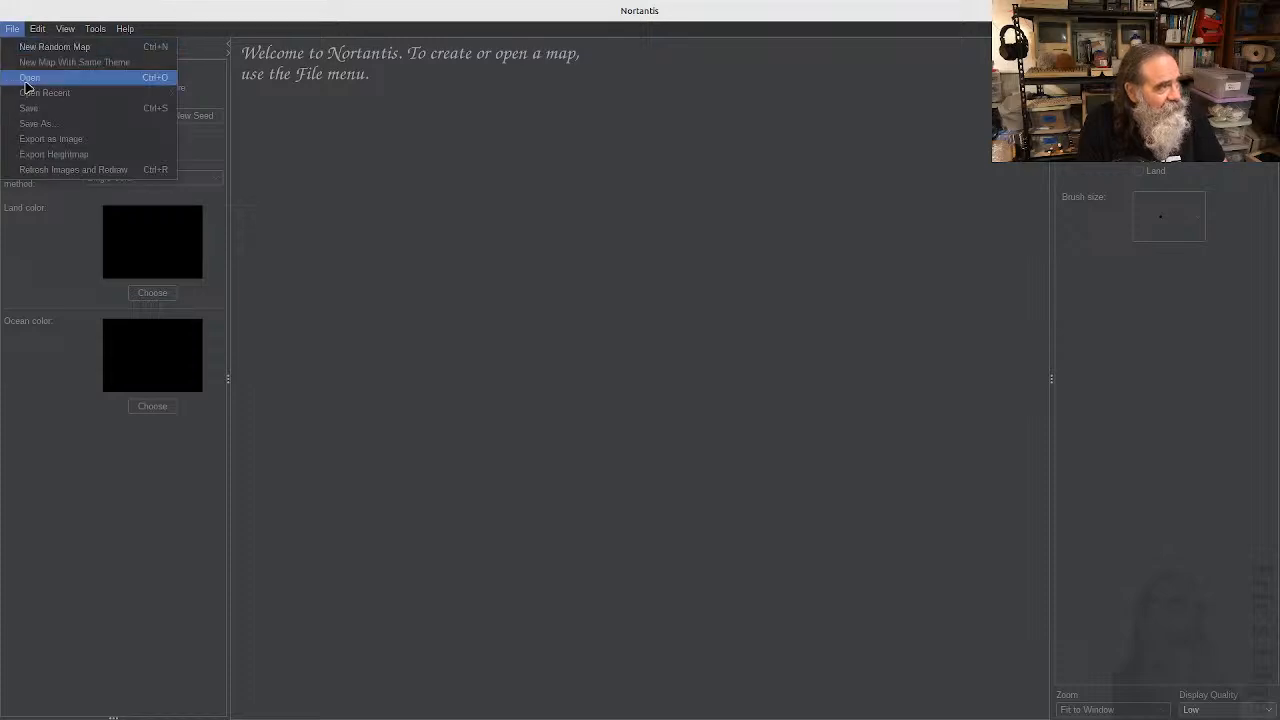
pyautogui.click(26, 82)
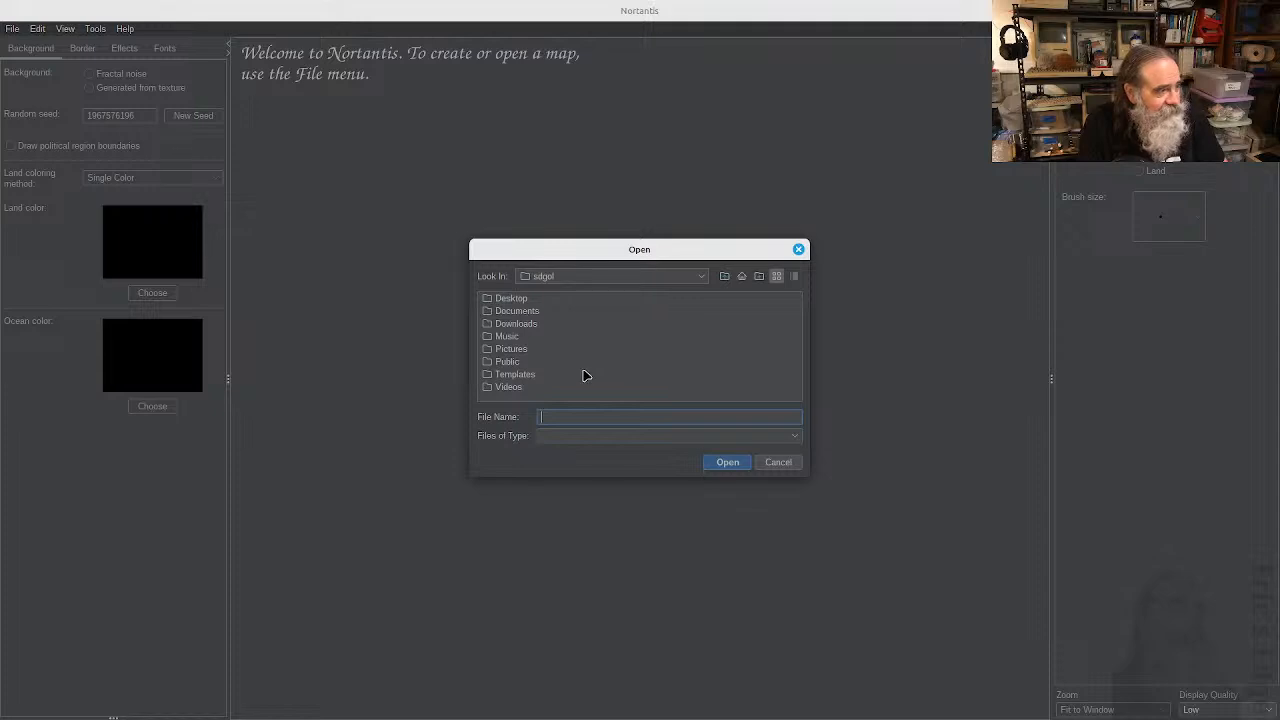
pyautogui.click(587, 278)
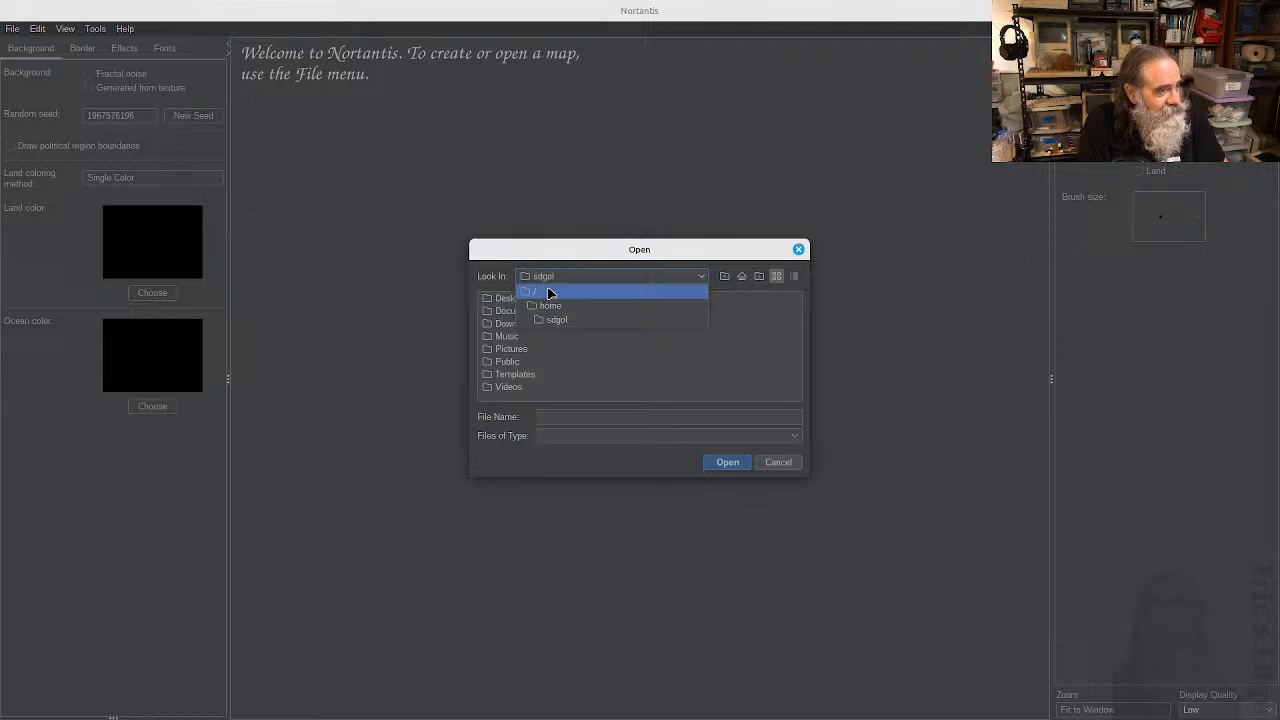
pyautogui.click(545, 258)
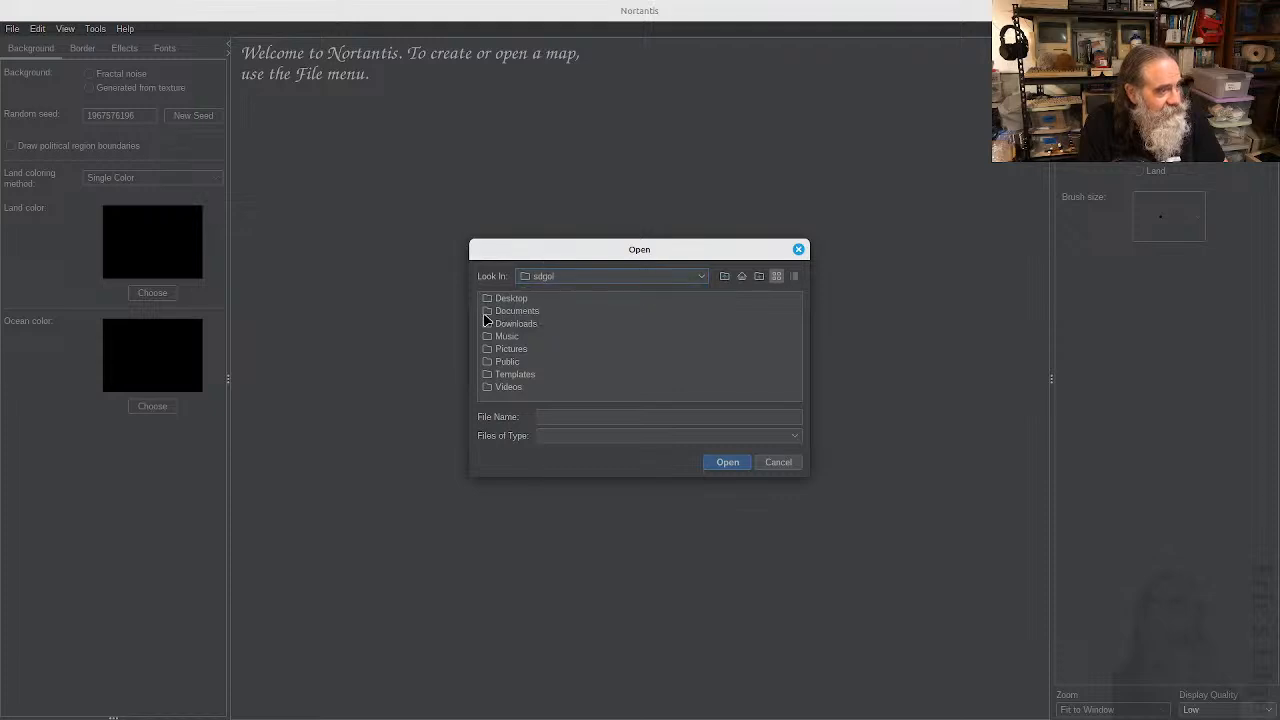
pyautogui.doubleClick(487, 314)
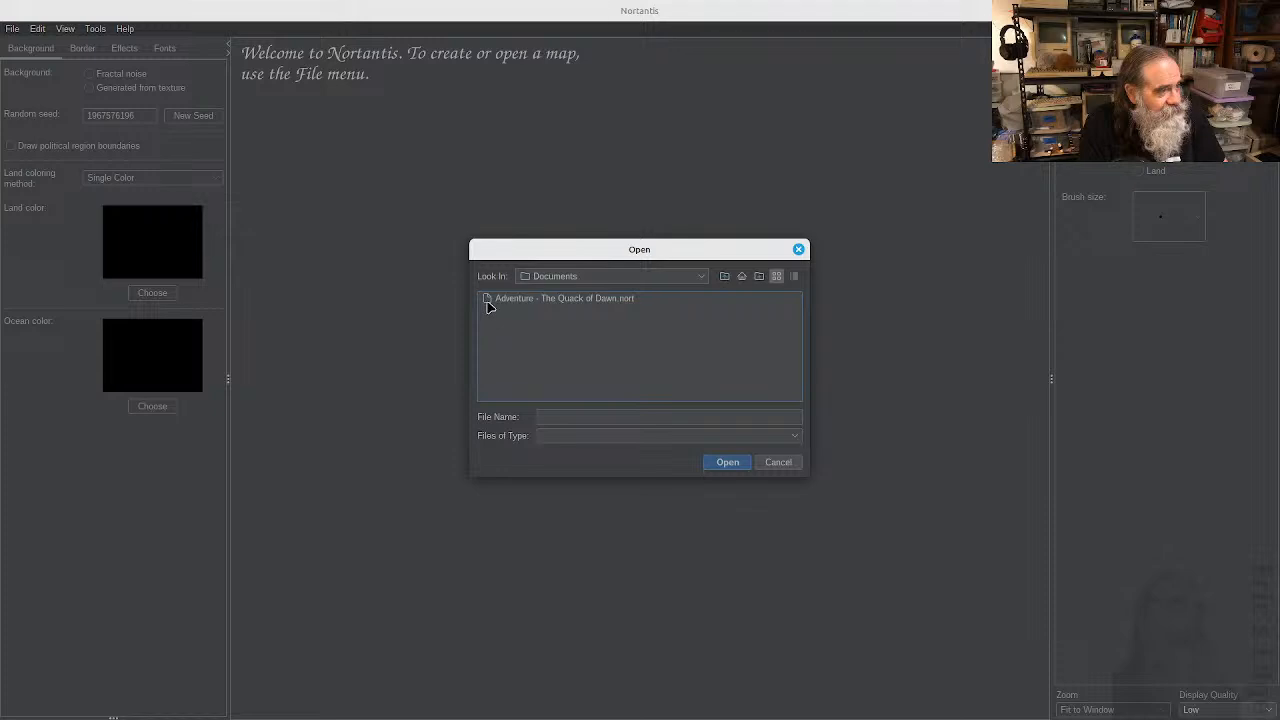
pyautogui.click(489, 300)
pyautogui.click(742, 463)
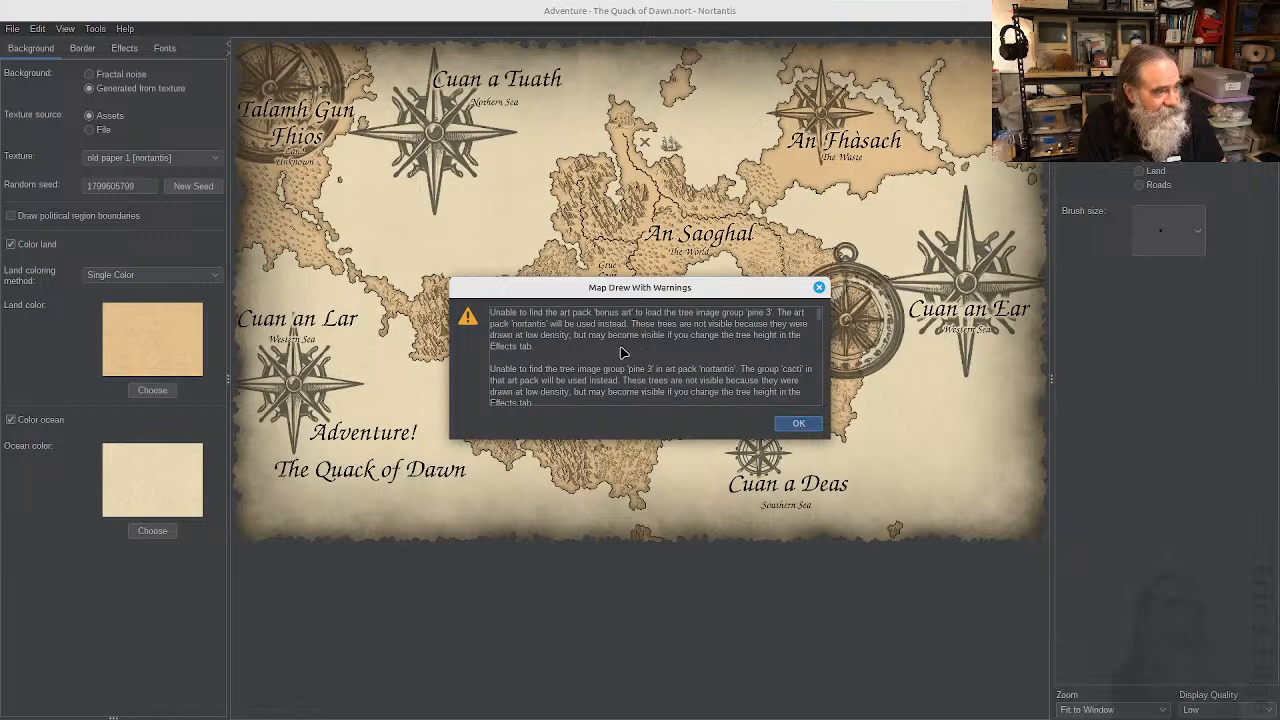
# - Read through the warnings about how the map was drawn and dismiss them
pyautogui.scroll(-1, 625, 362)
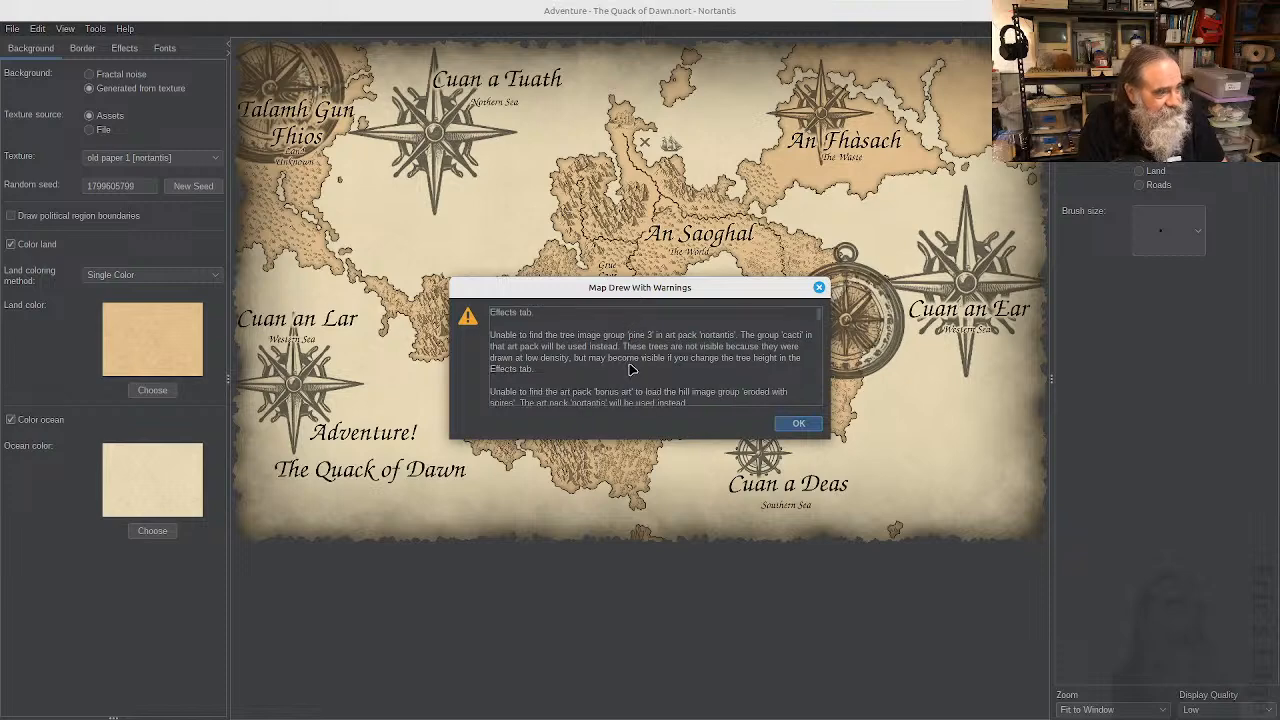
pyautogui.scroll(-1, 631, 368)
pyautogui.scroll(-6, 631, 368)
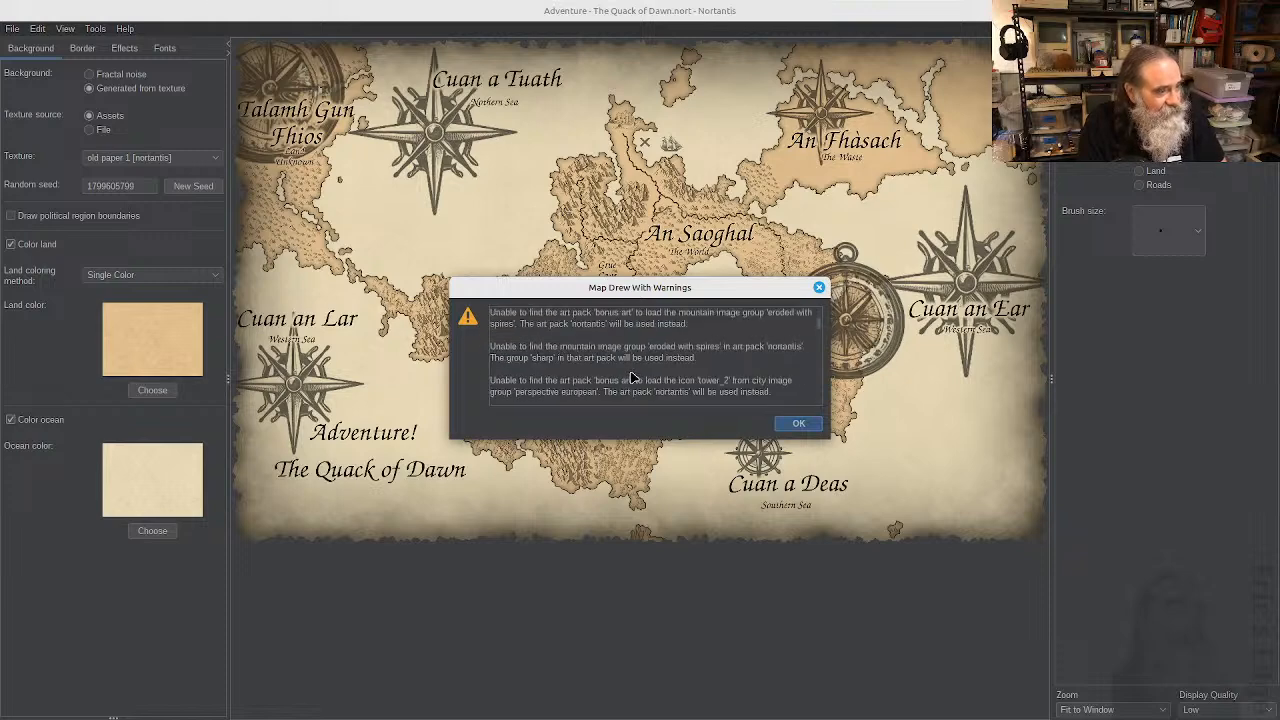
pyautogui.click(784, 422)
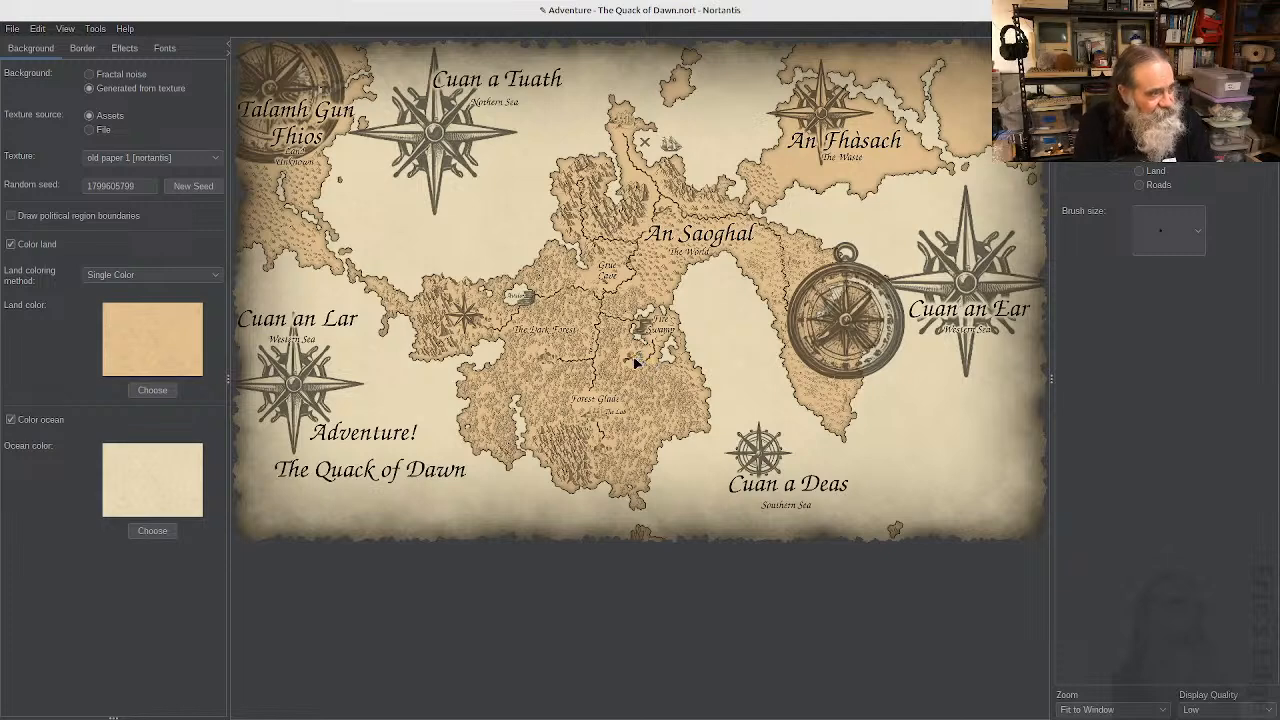
# - Examine the An Saoghal mainland up close around Avalon, The Dark Forest and Fire Swamp, as well as the whole map
pyautogui.scroll(1, 636, 362)
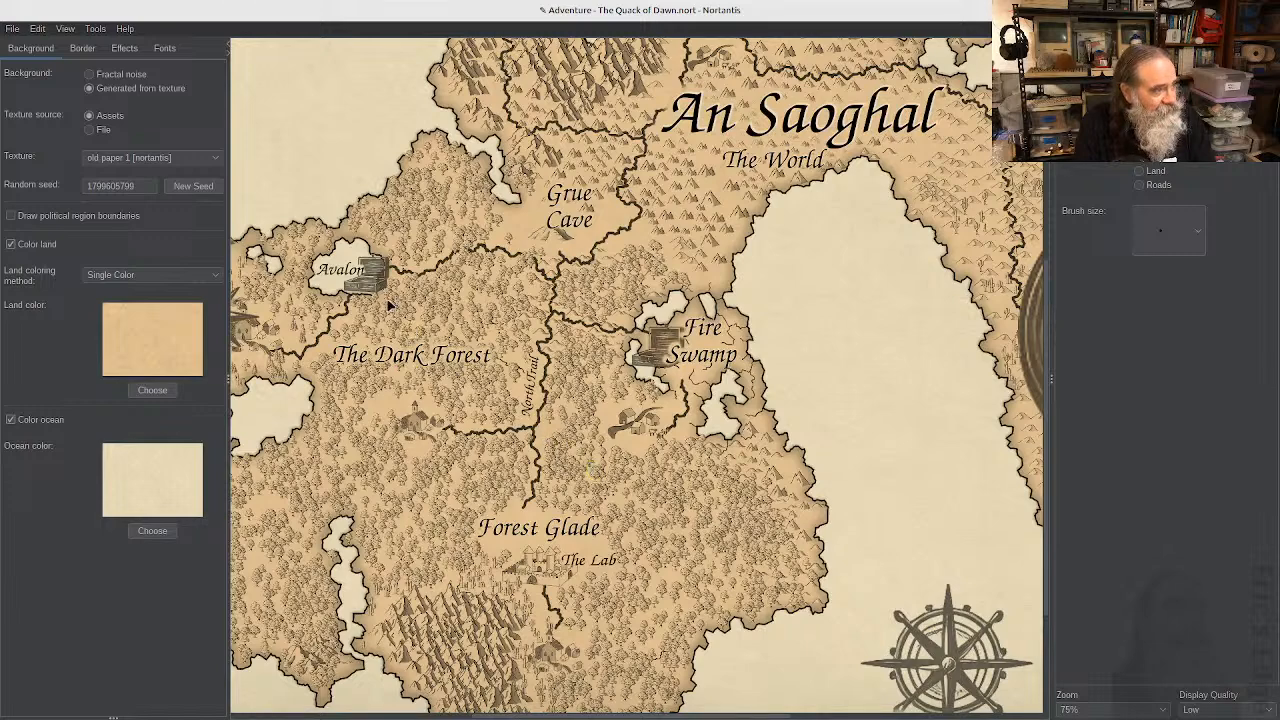
pyautogui.scroll(1, 372, 277)
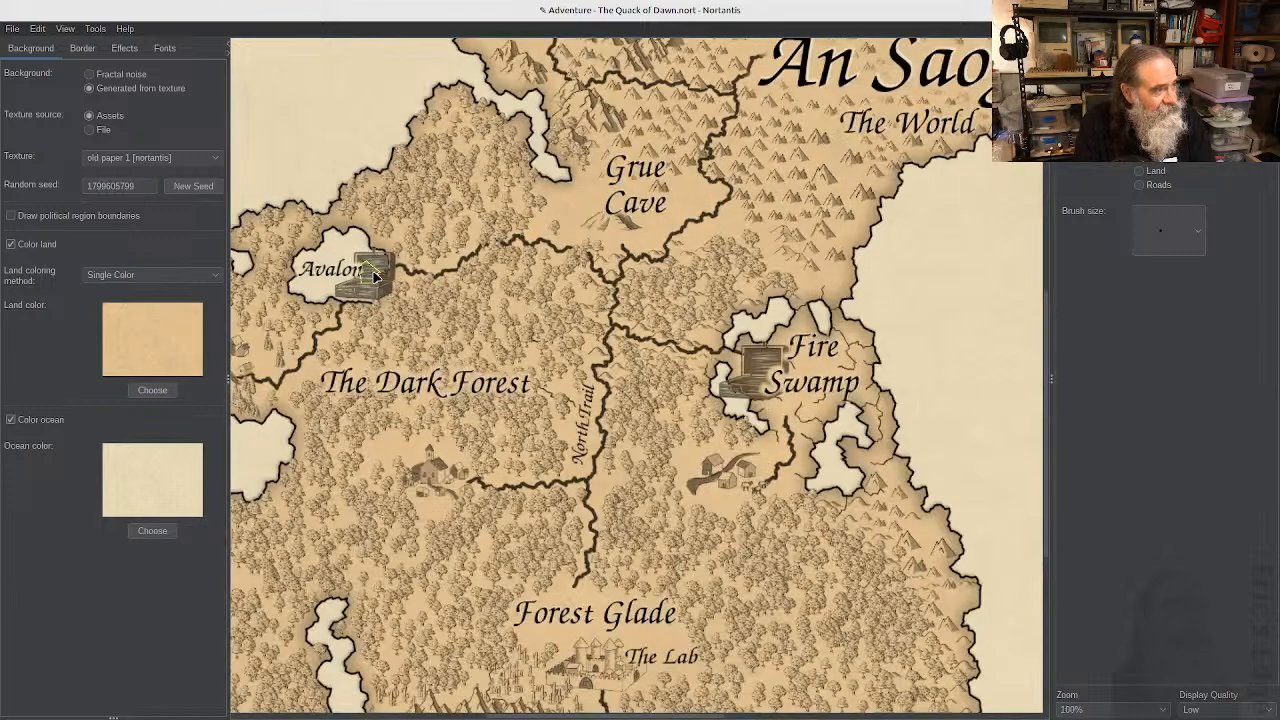
pyautogui.scroll(1, 373, 279)
pyautogui.scroll(1, 371, 300)
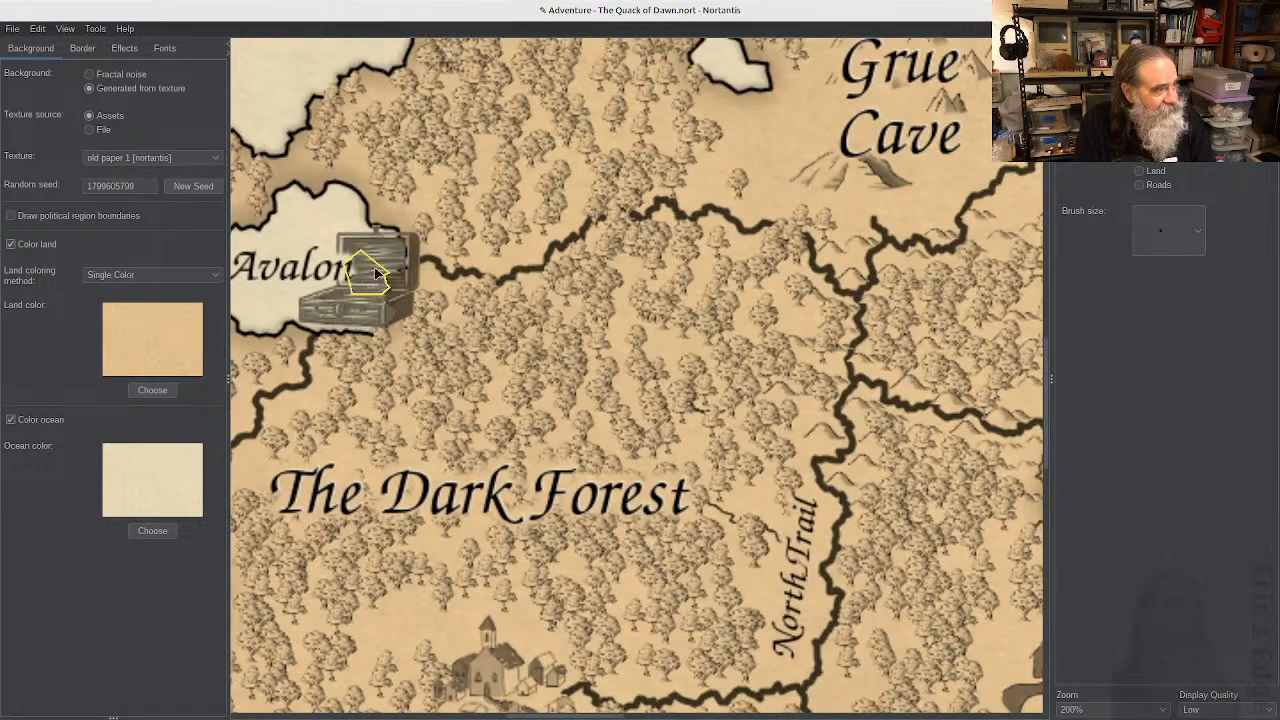
pyautogui.scroll(-3, 383, 280)
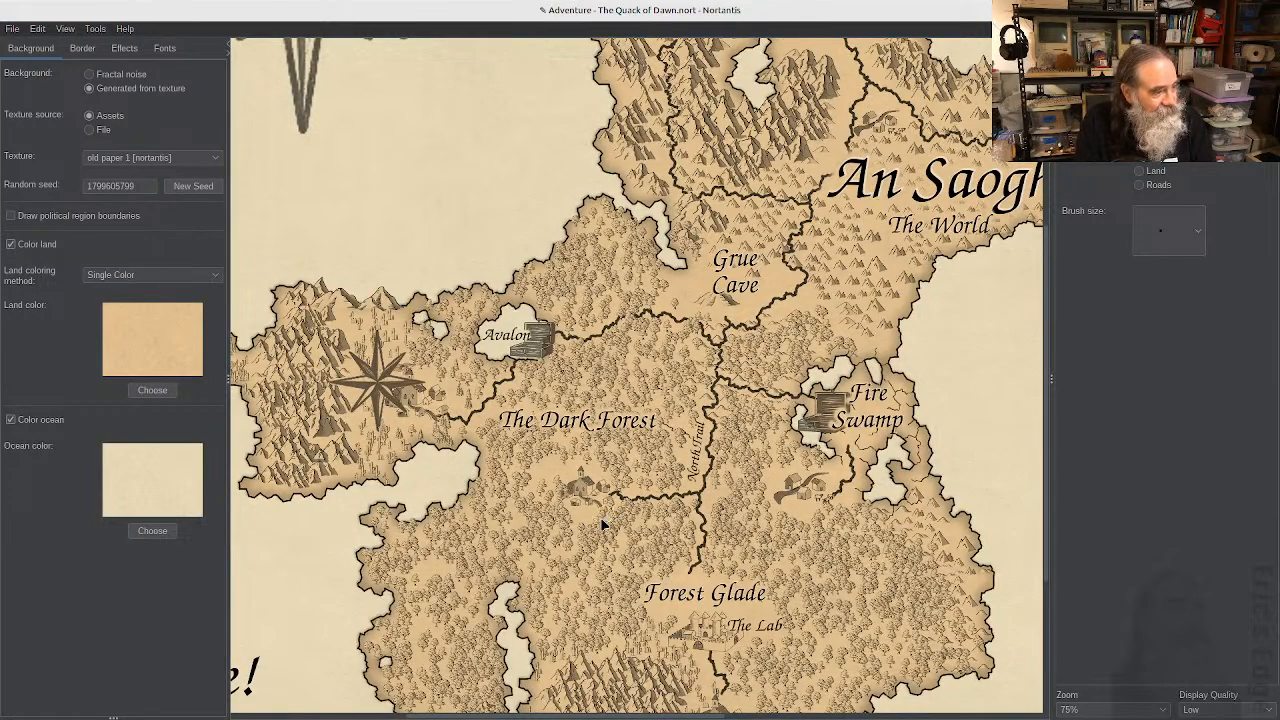
pyautogui.scroll(-1, 603, 527)
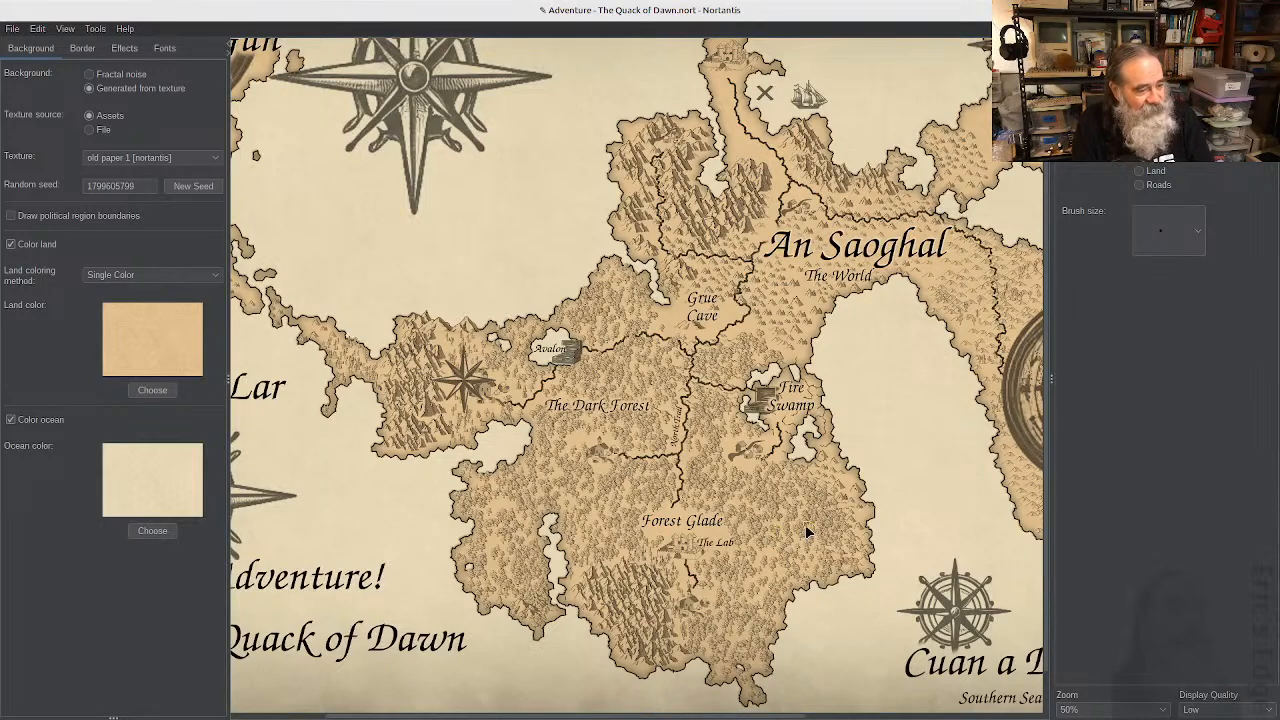
pyautogui.scroll(-1, 803, 526)
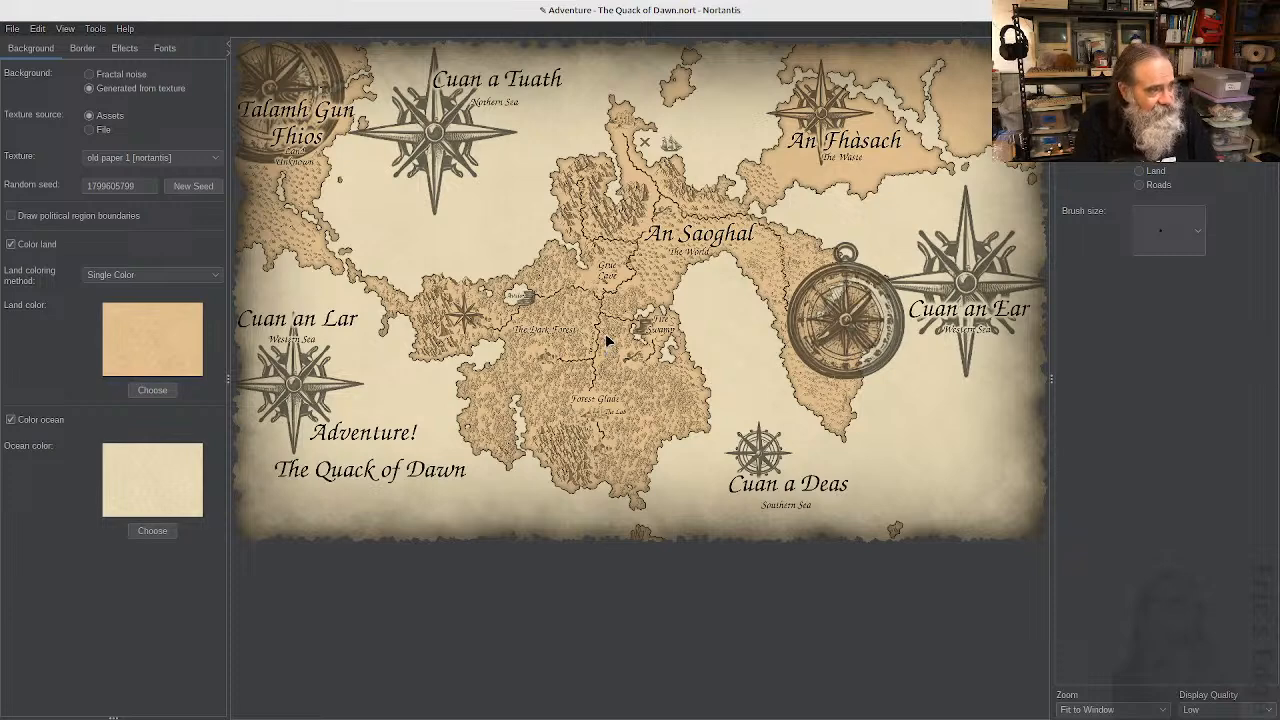
pyautogui.scroll(1, 605, 333)
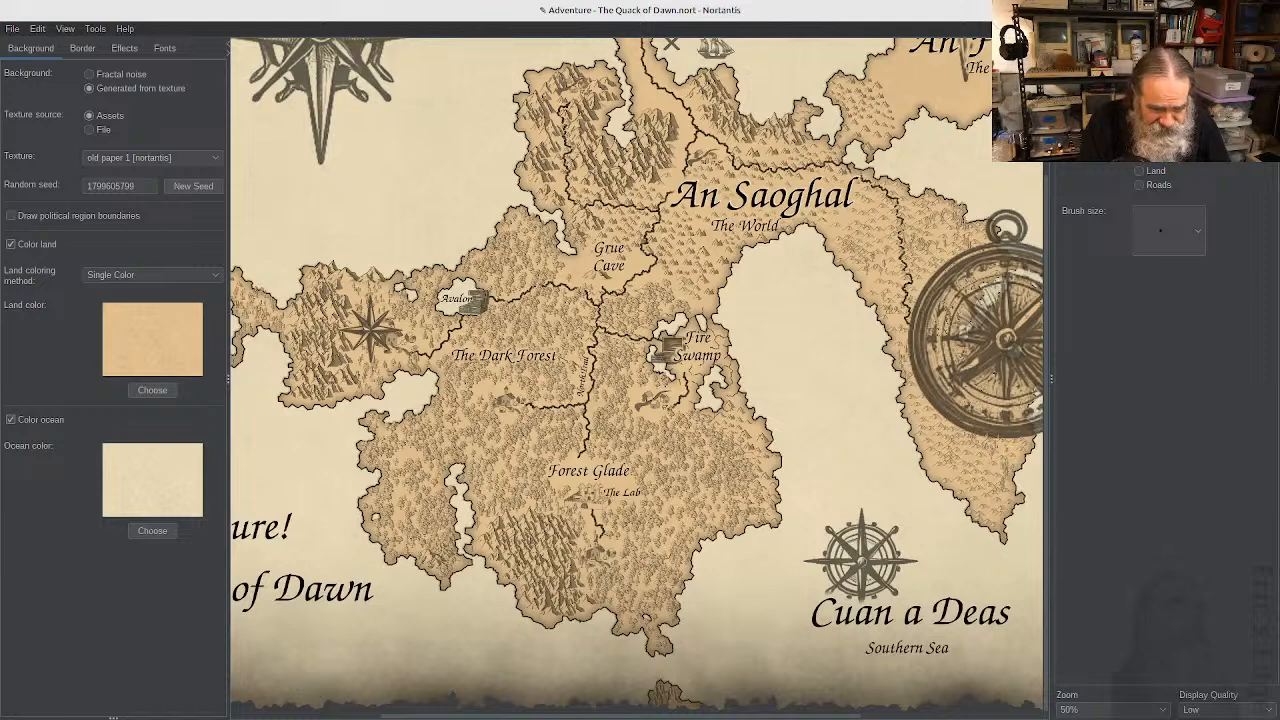
# - Move the Adventure folder window off this screen and restore the Nortantis window from its maximized size
pyautogui.hotkey('alt', 'Tab')
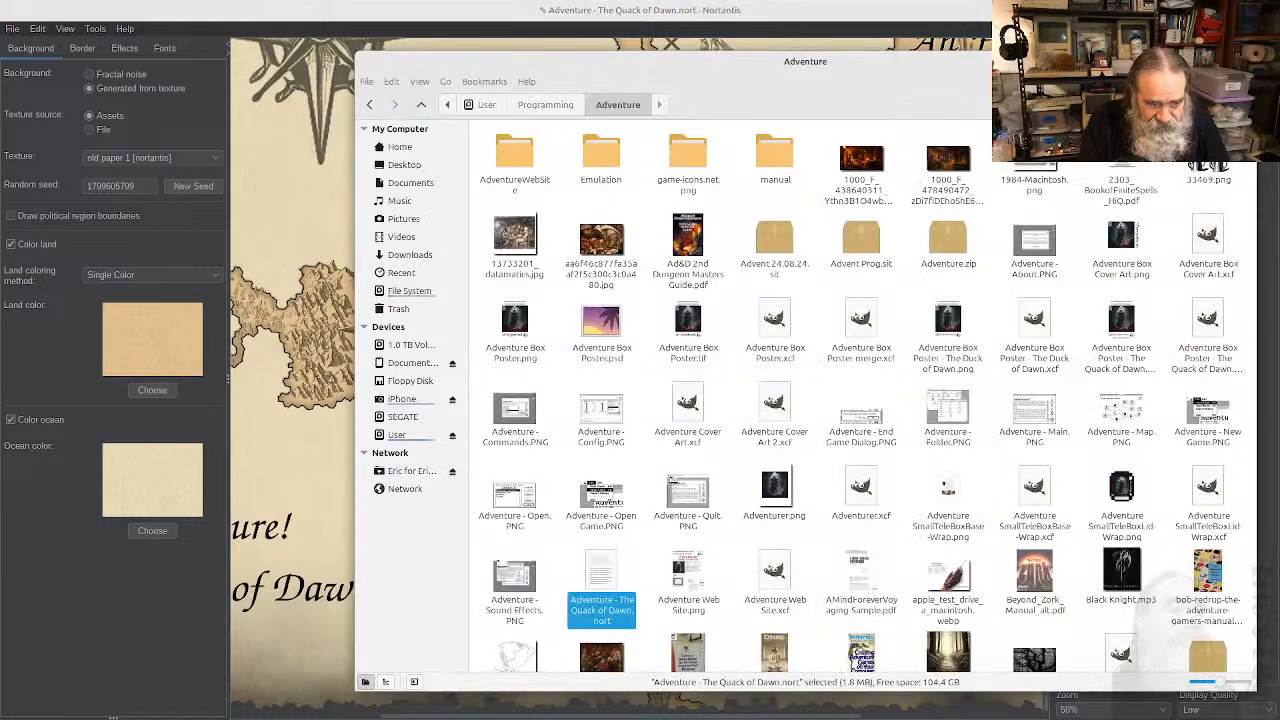
pyautogui.moveTo(875, 61); pyautogui.dragTo(1279, 60)
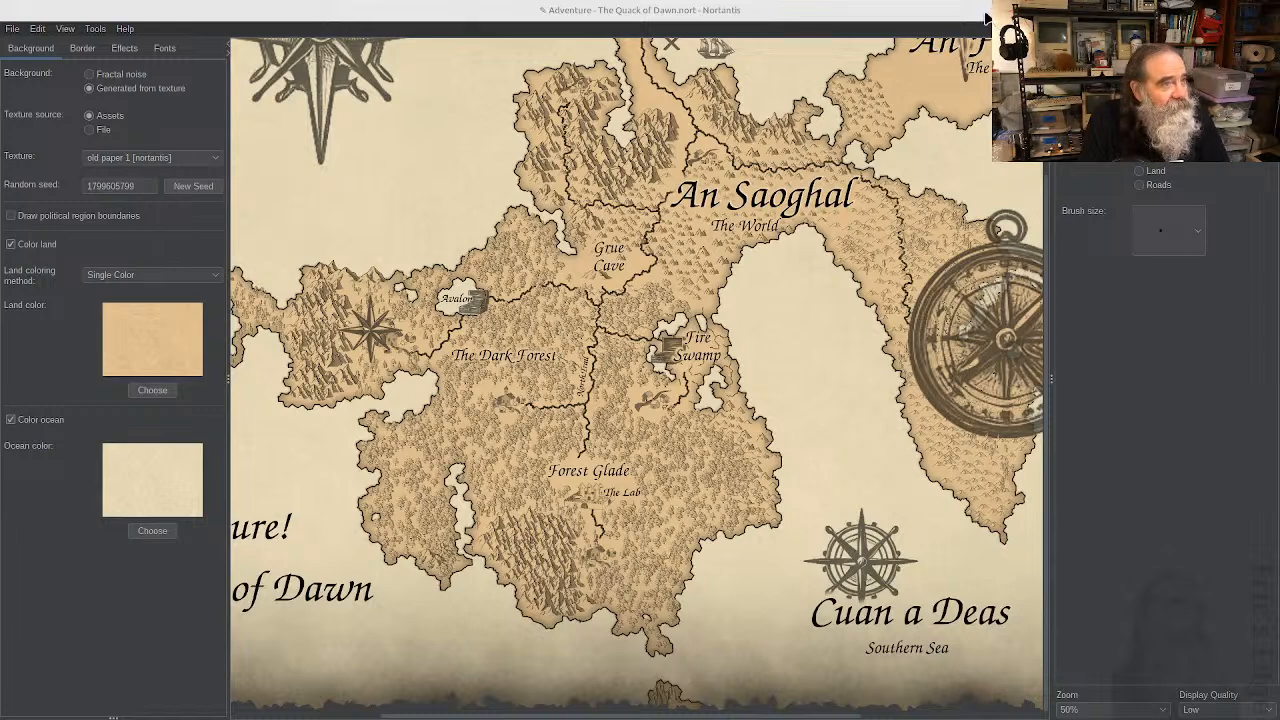
pyautogui.click(1243, 10)
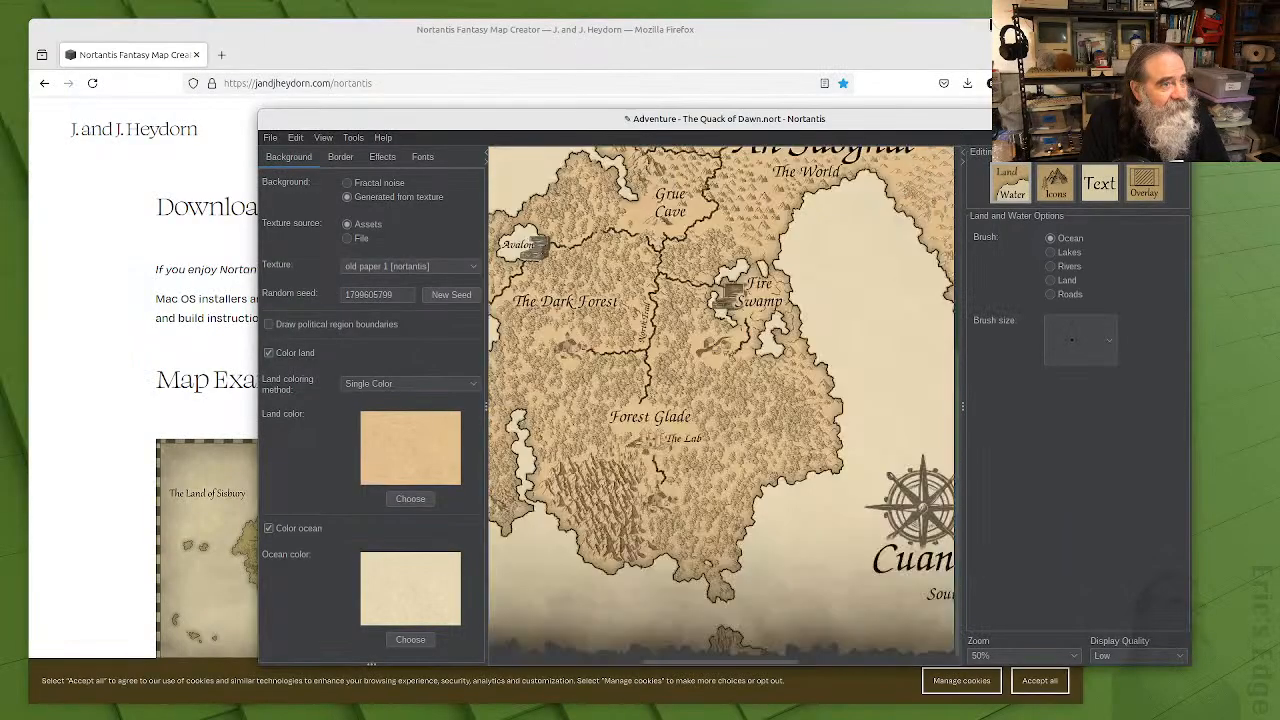
# - Switch to Firefox and open the Creating Art Packs post from the blog of the J. and J. Heydorn site
pyautogui.click(912, 62)
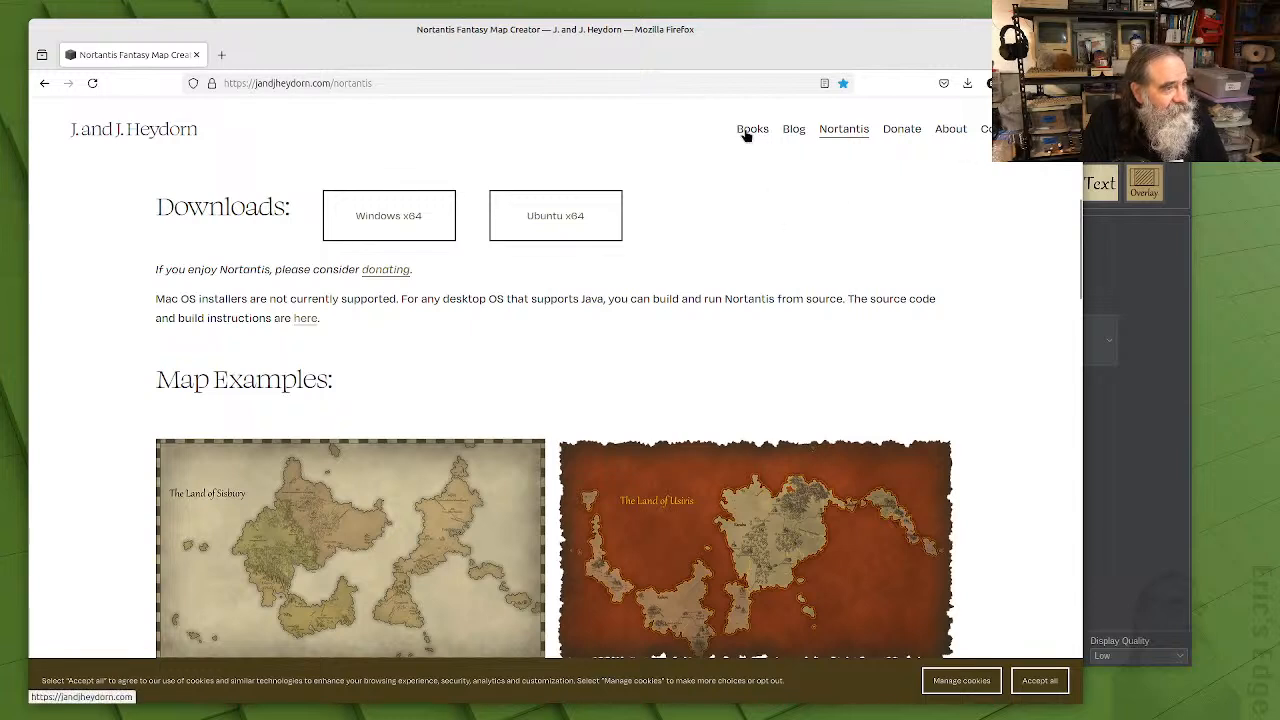
pyautogui.click(795, 132)
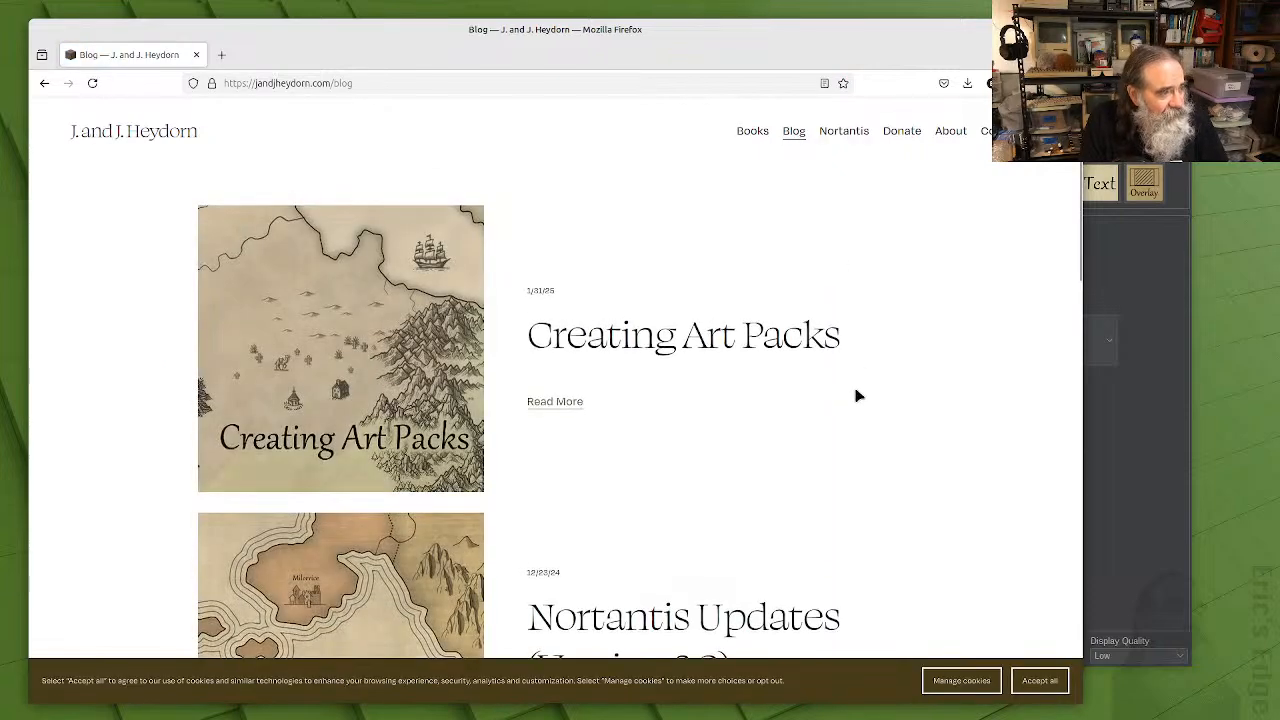
pyautogui.click(749, 348)
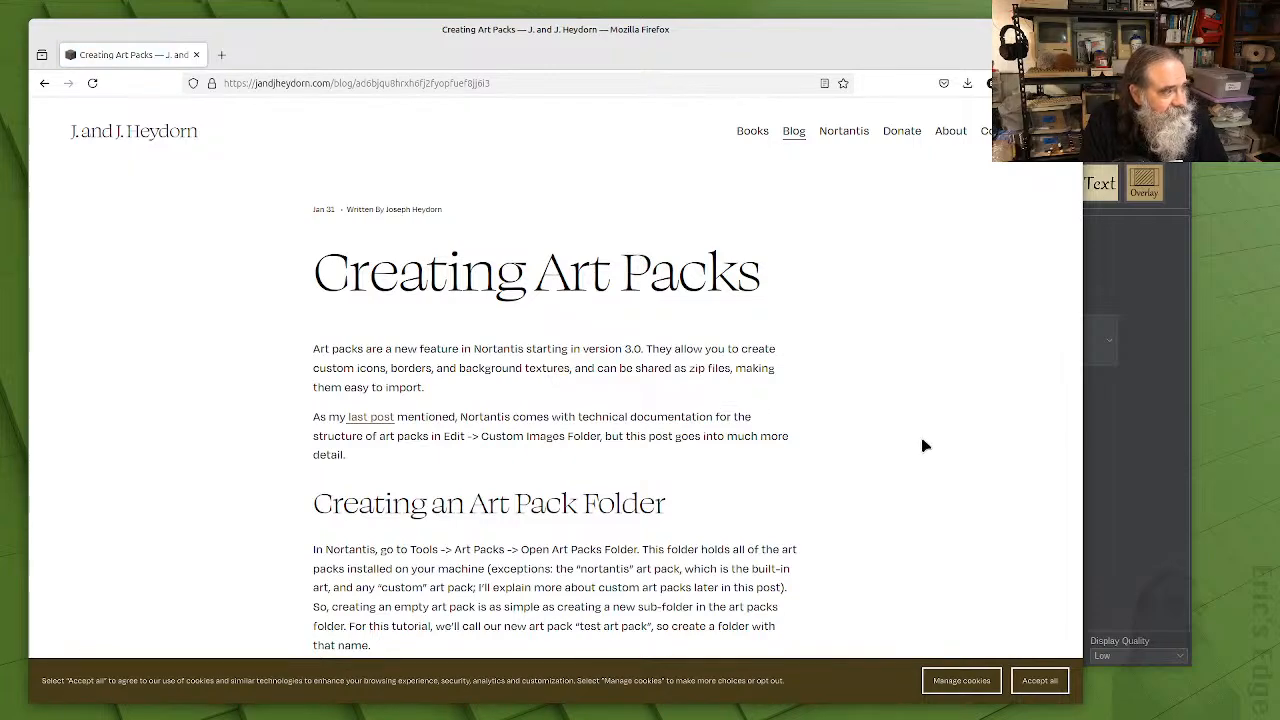
# - Read the Creating Art Packs post, covering the folder structure, icon creation and sizing, special group names, background textures and borders
pyautogui.scroll(-5, 924, 446)
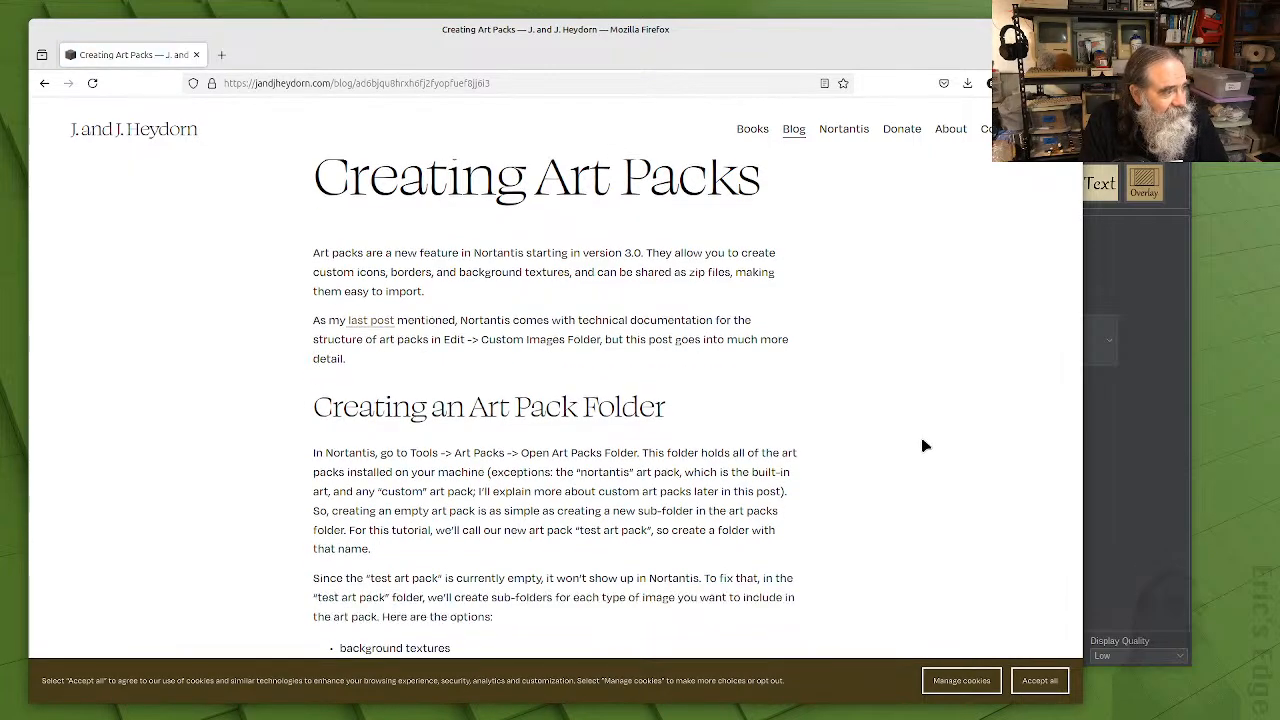
pyautogui.scroll(-6, 924, 446)
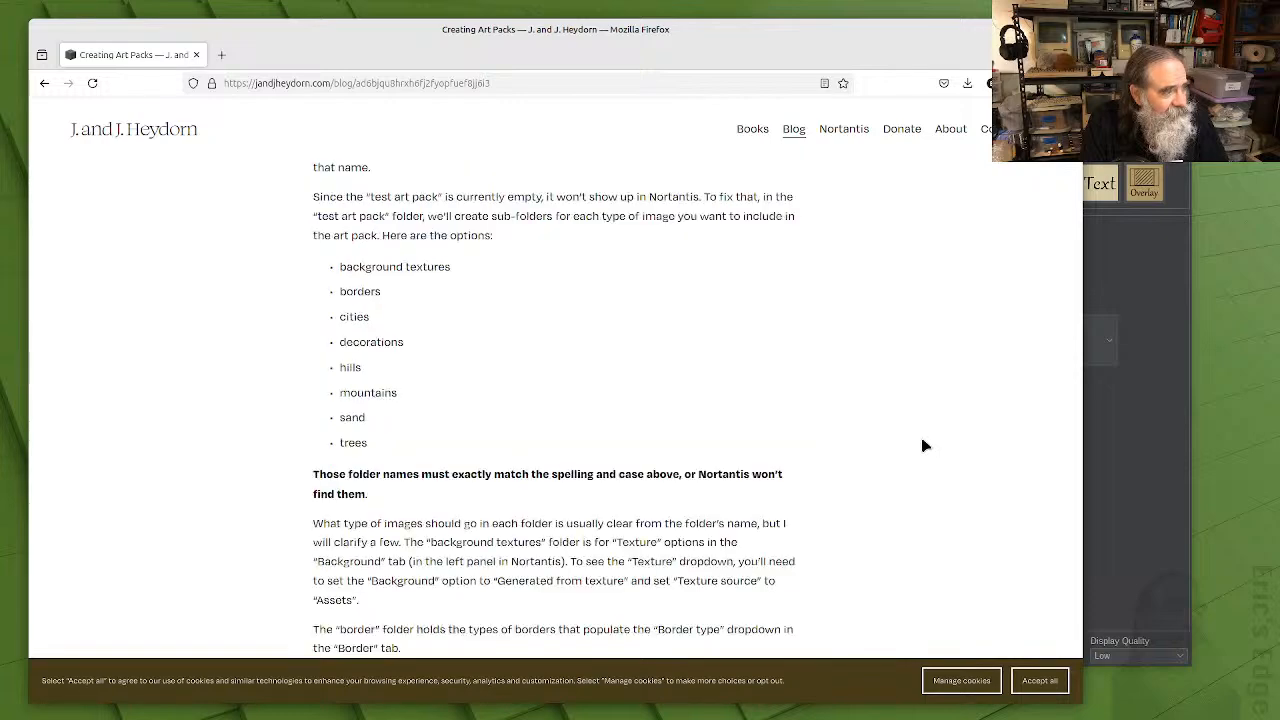
pyautogui.scroll(-6, 924, 446)
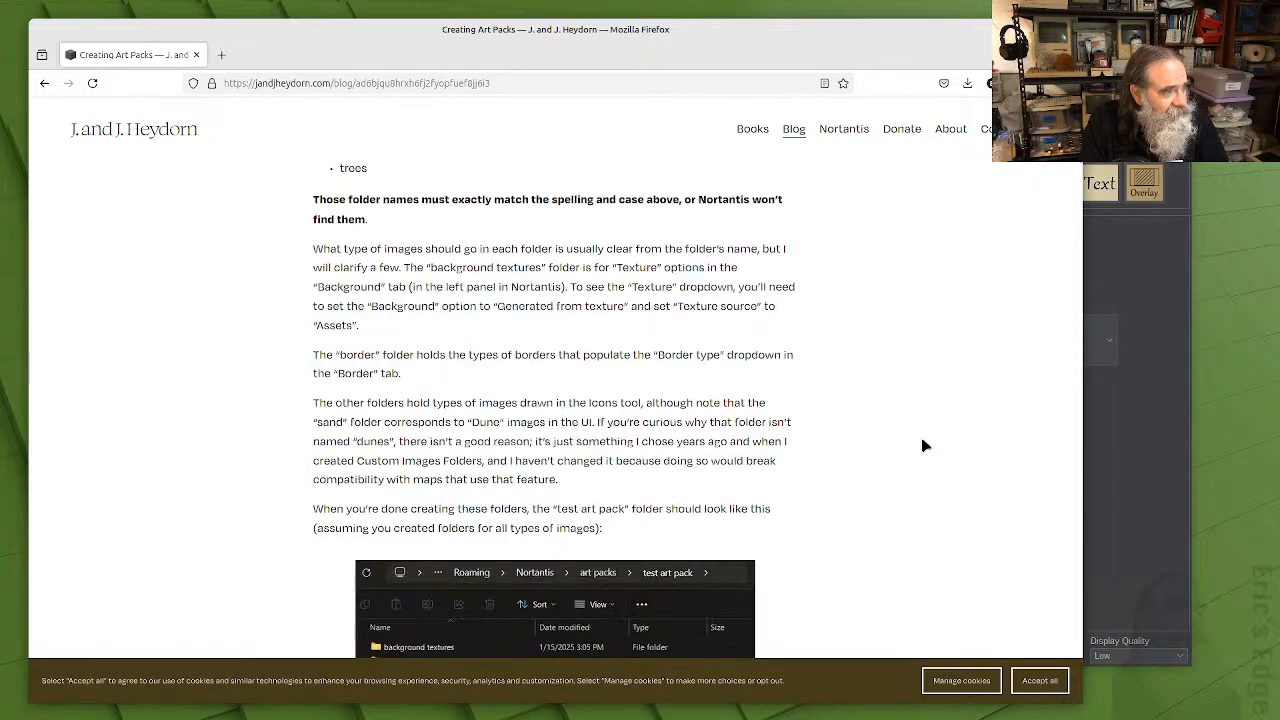
pyautogui.scroll(-6, 924, 446)
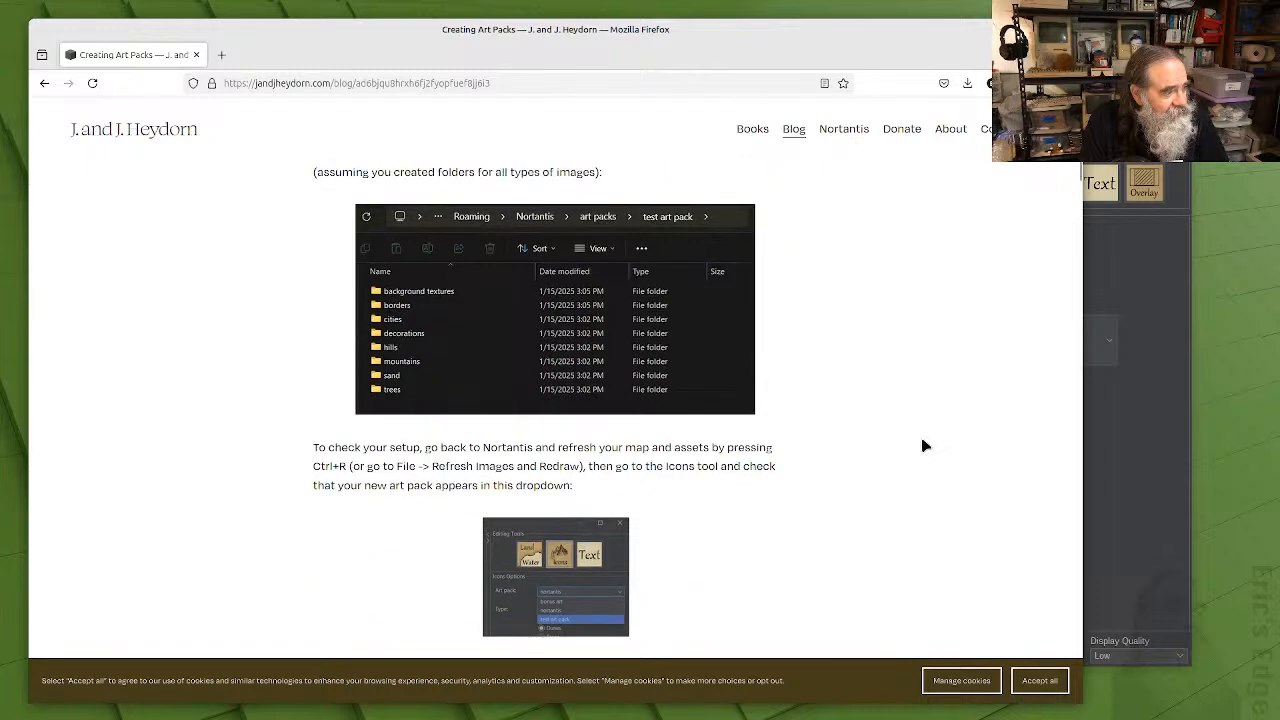
pyautogui.scroll(-6, 924, 446)
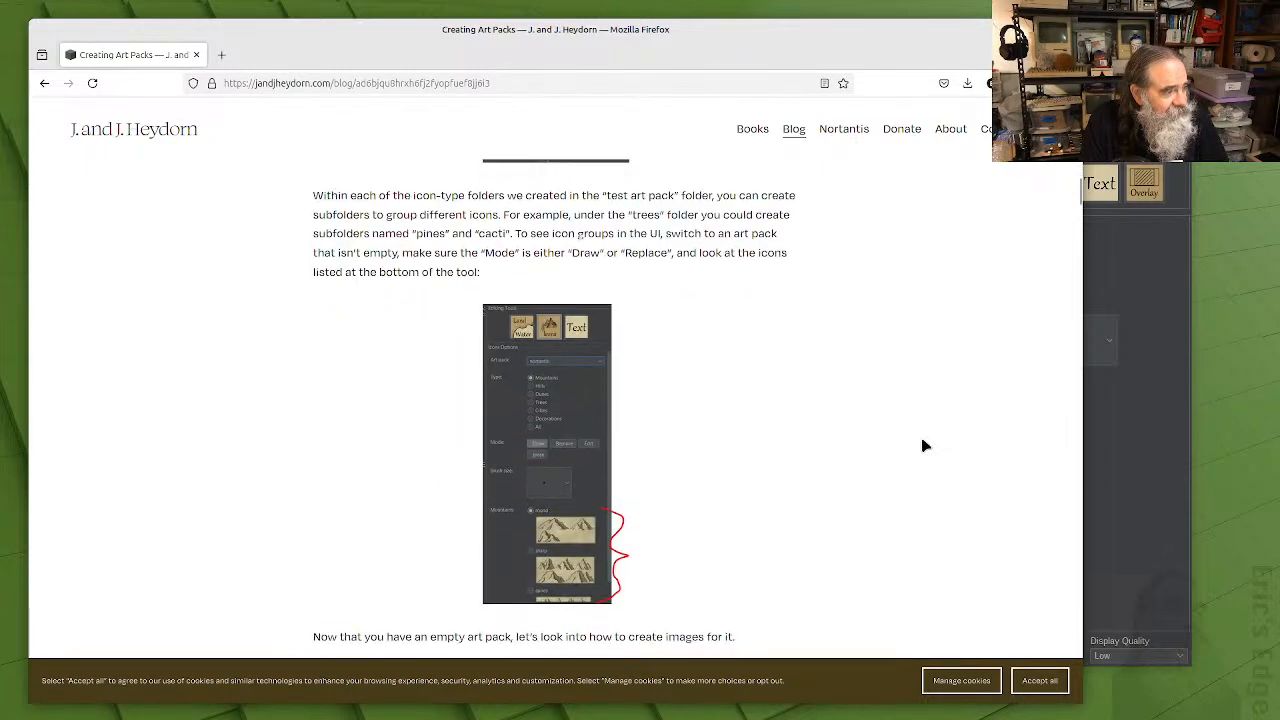
pyautogui.scroll(-5, 924, 446)
pyautogui.scroll(-2, 924, 446)
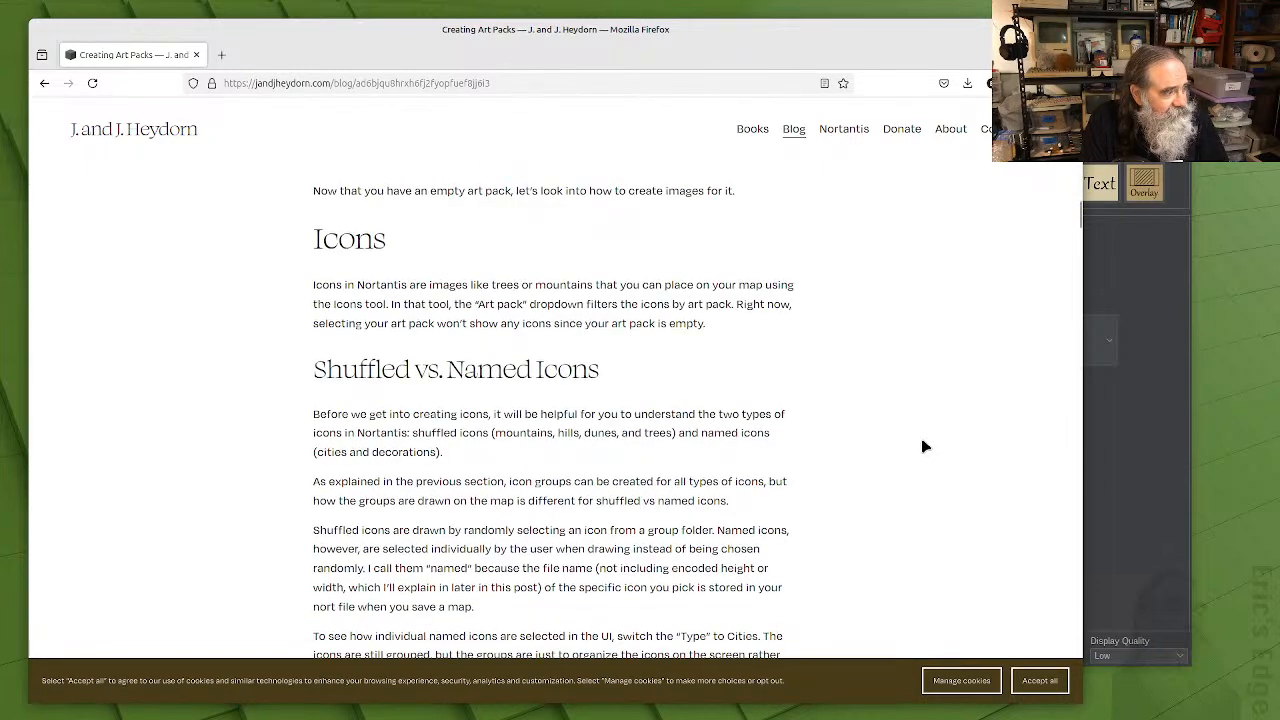
pyautogui.scroll(-5, 924, 446)
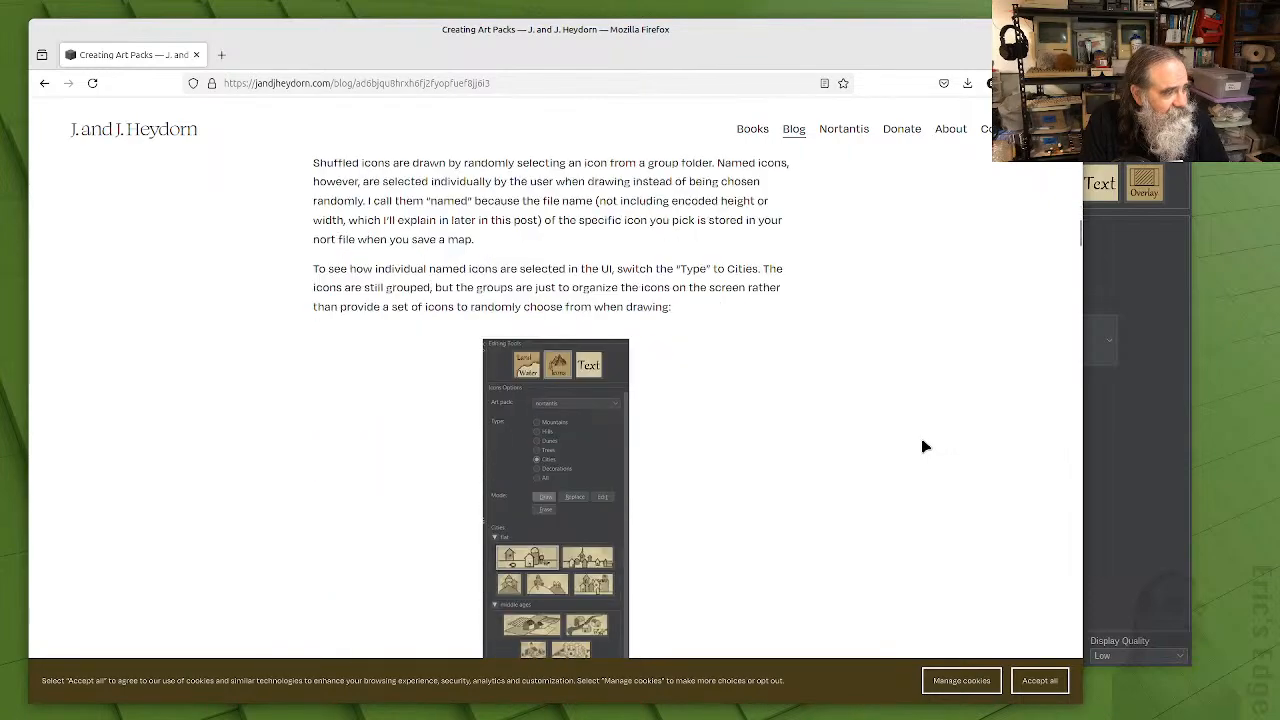
pyautogui.scroll(-7, 924, 446)
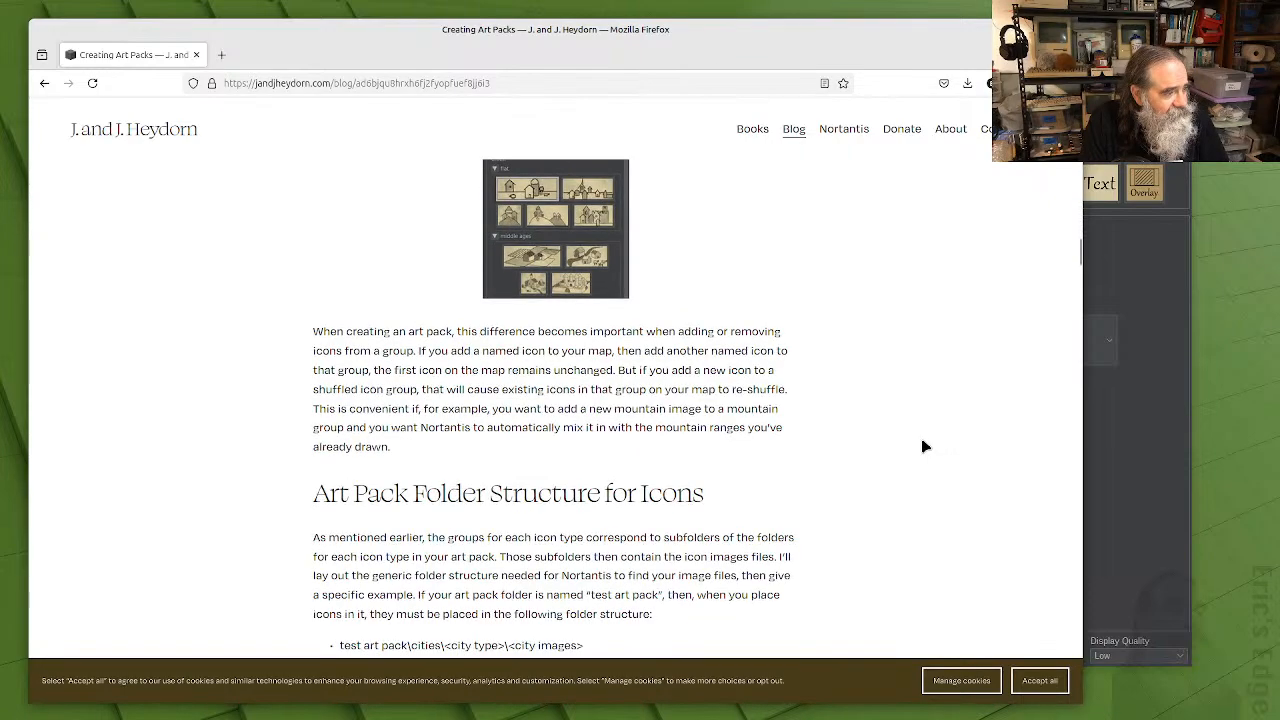
pyautogui.scroll(-12, 924, 446)
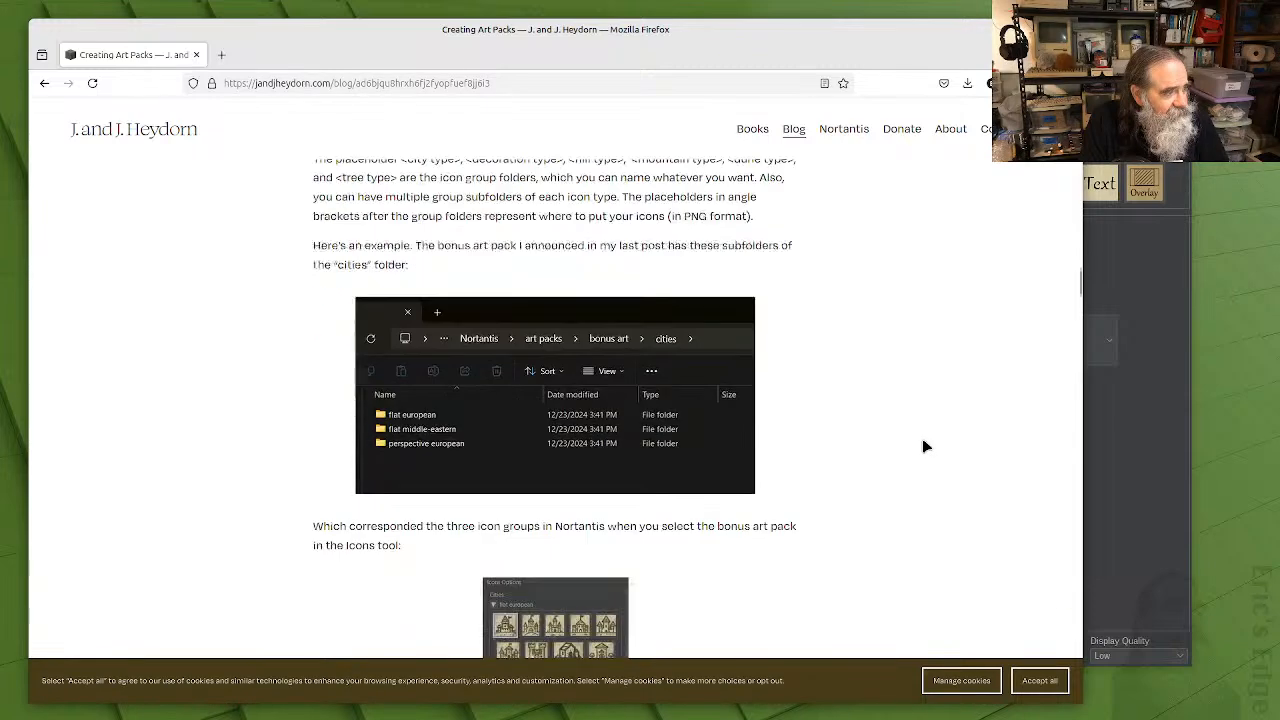
pyautogui.scroll(-2, 924, 446)
pyautogui.scroll(-5, 924, 446)
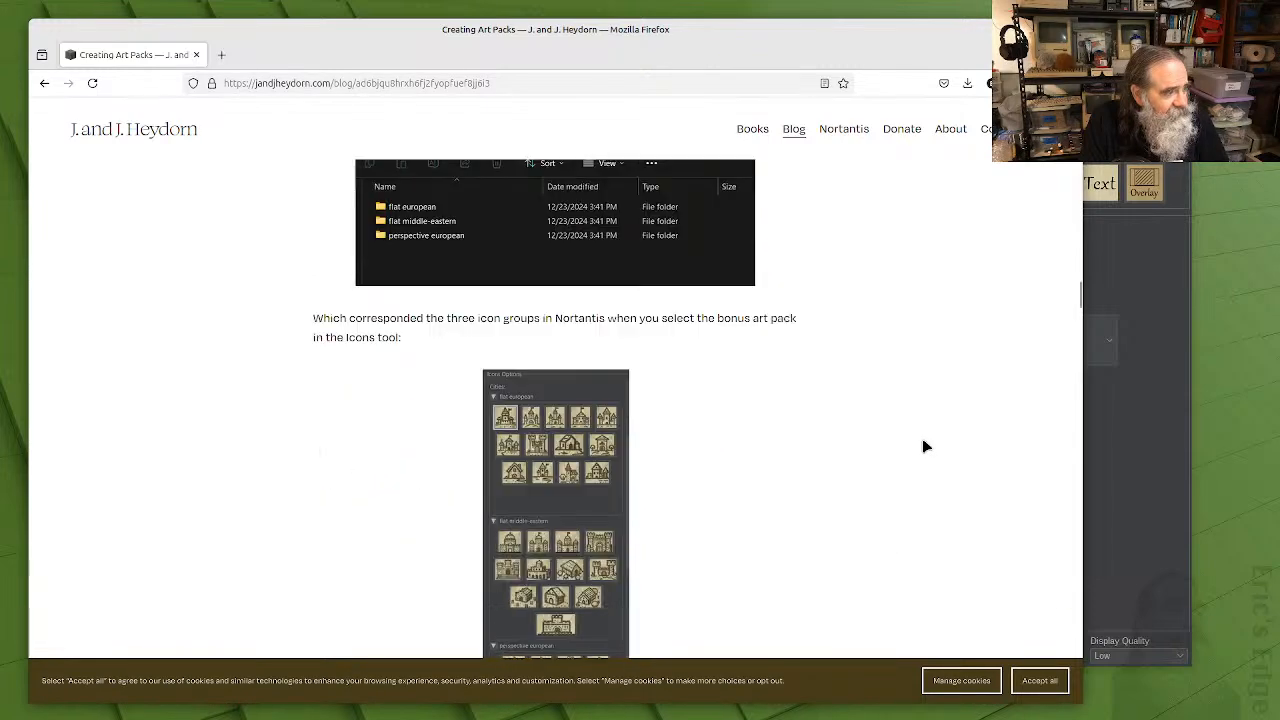
pyautogui.scroll(-8, 924, 446)
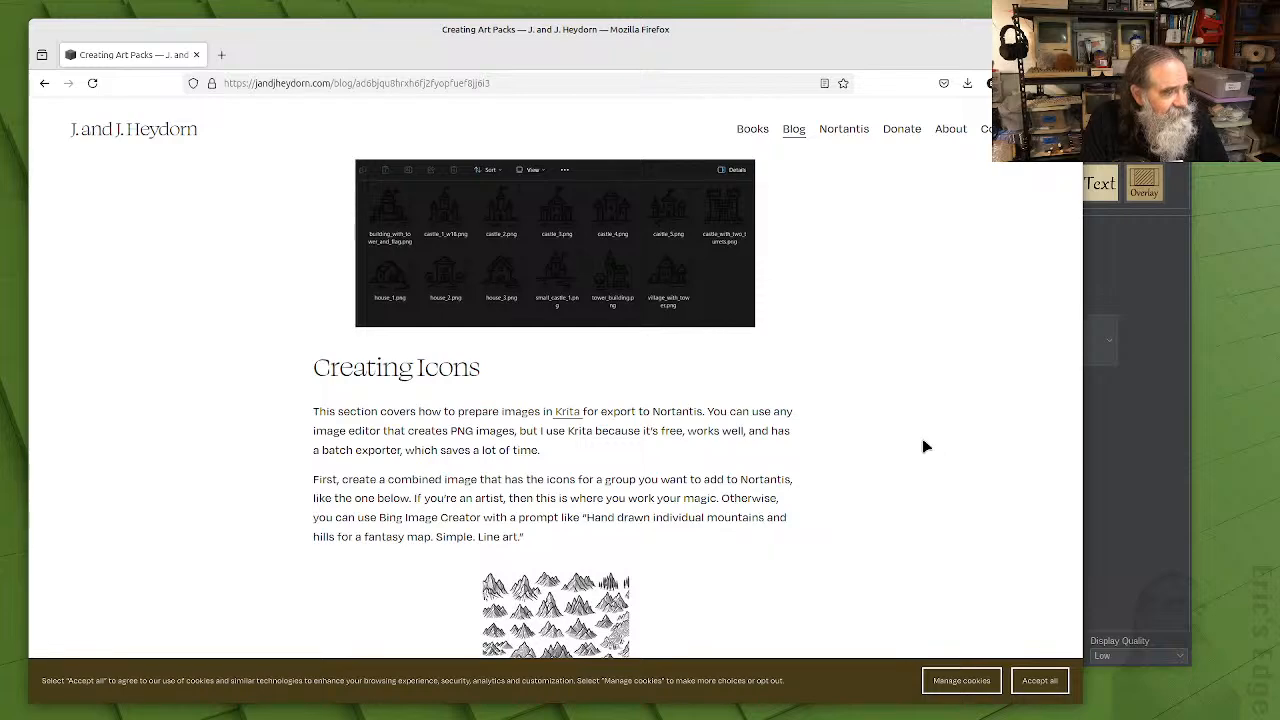
pyautogui.scroll(-7, 924, 446)
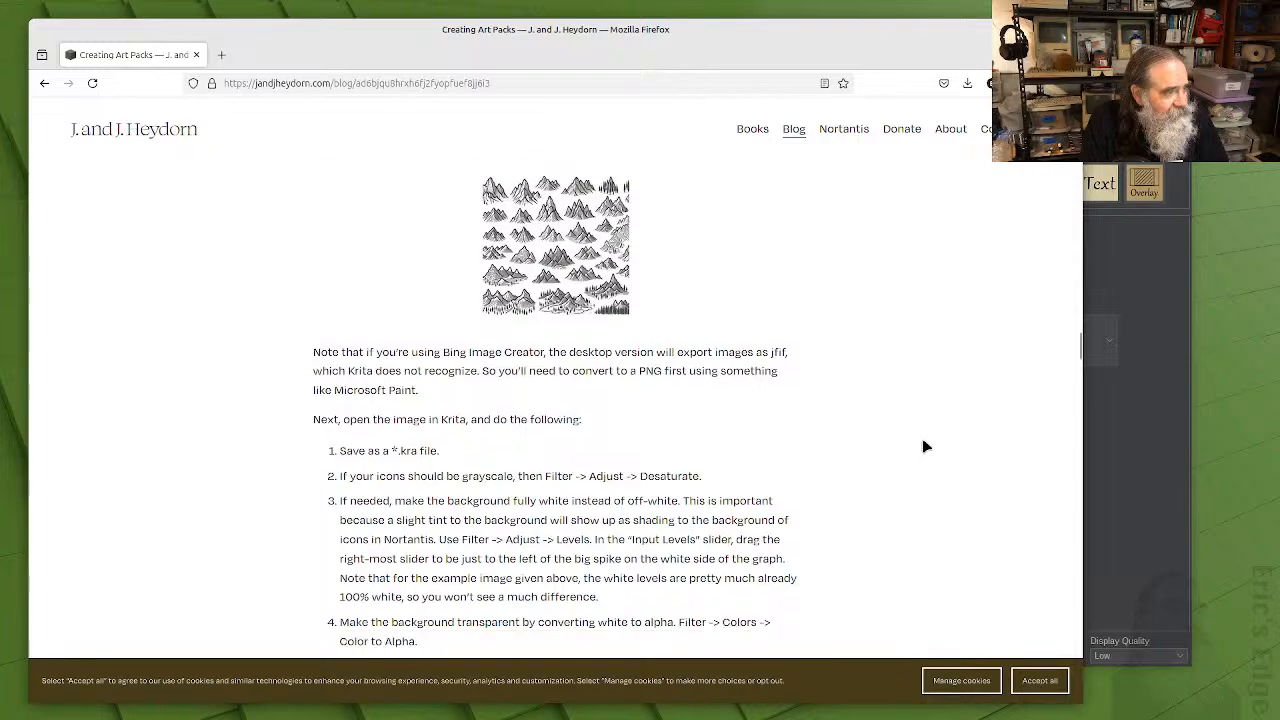
pyautogui.scroll(-1, 924, 446)
pyautogui.scroll(-10, 924, 446)
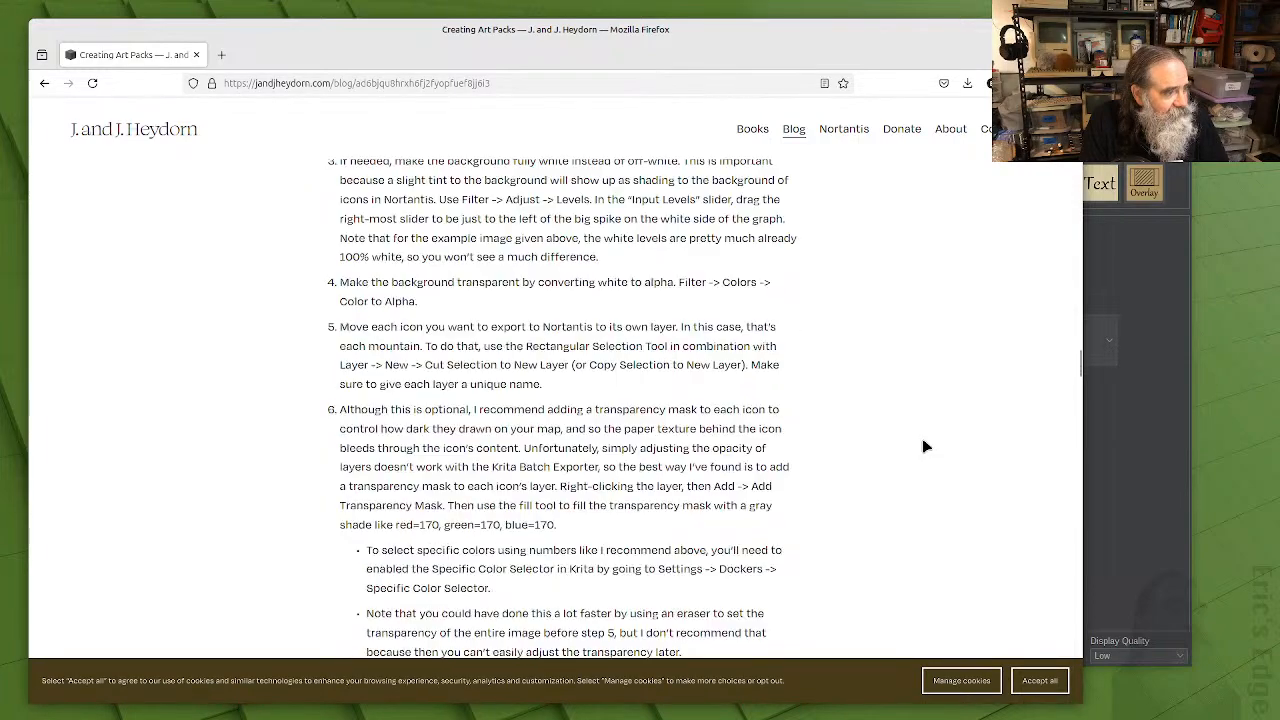
pyautogui.scroll(-10, 924, 446)
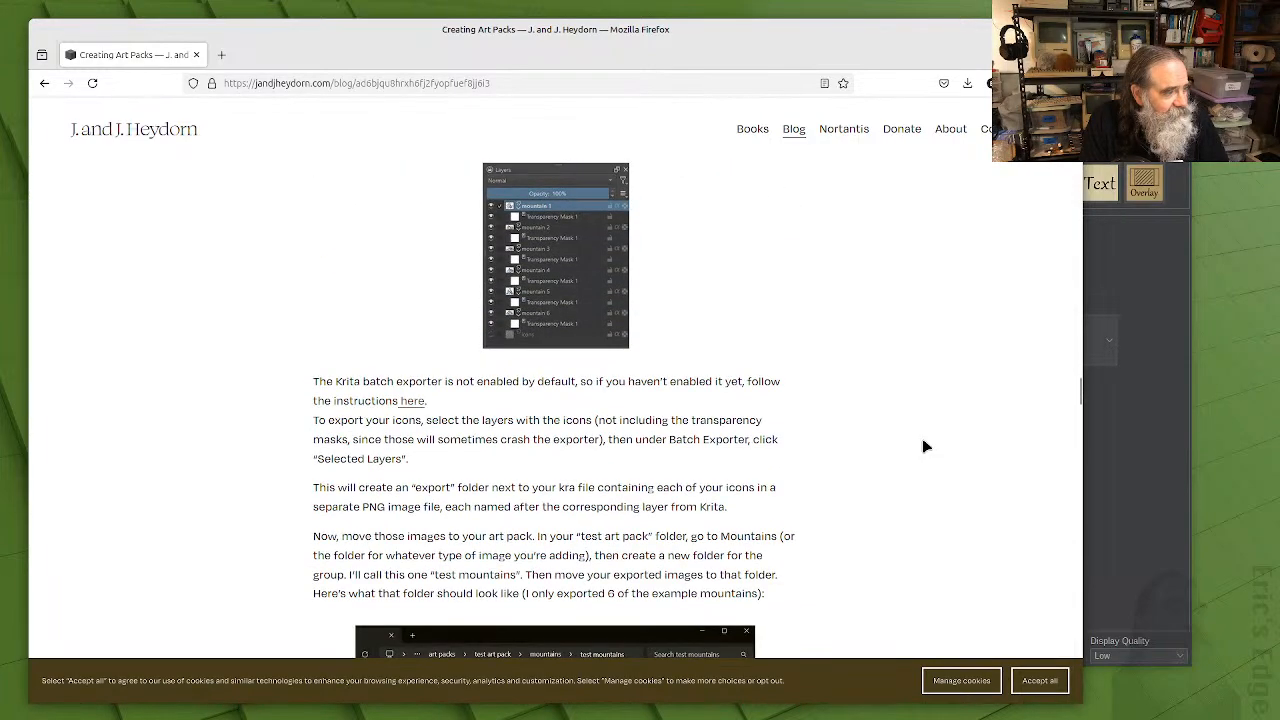
pyautogui.scroll(-10, 924, 446)
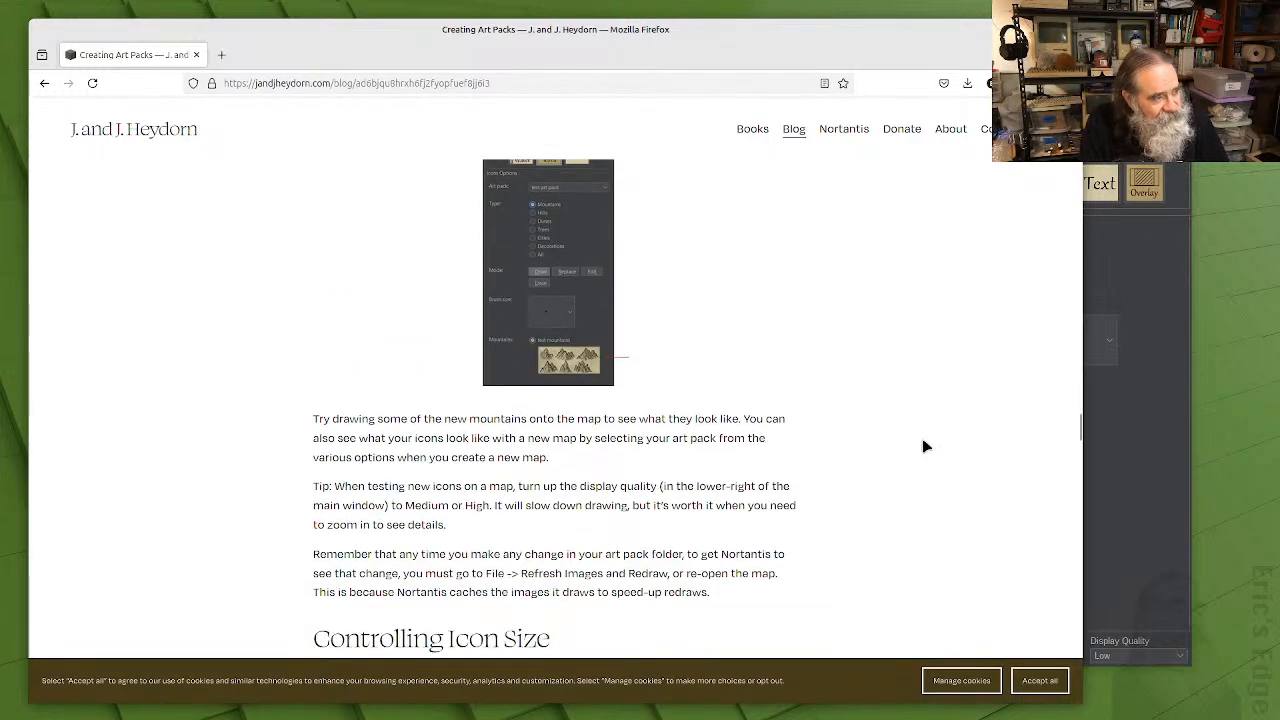
pyautogui.scroll(-10, 924, 446)
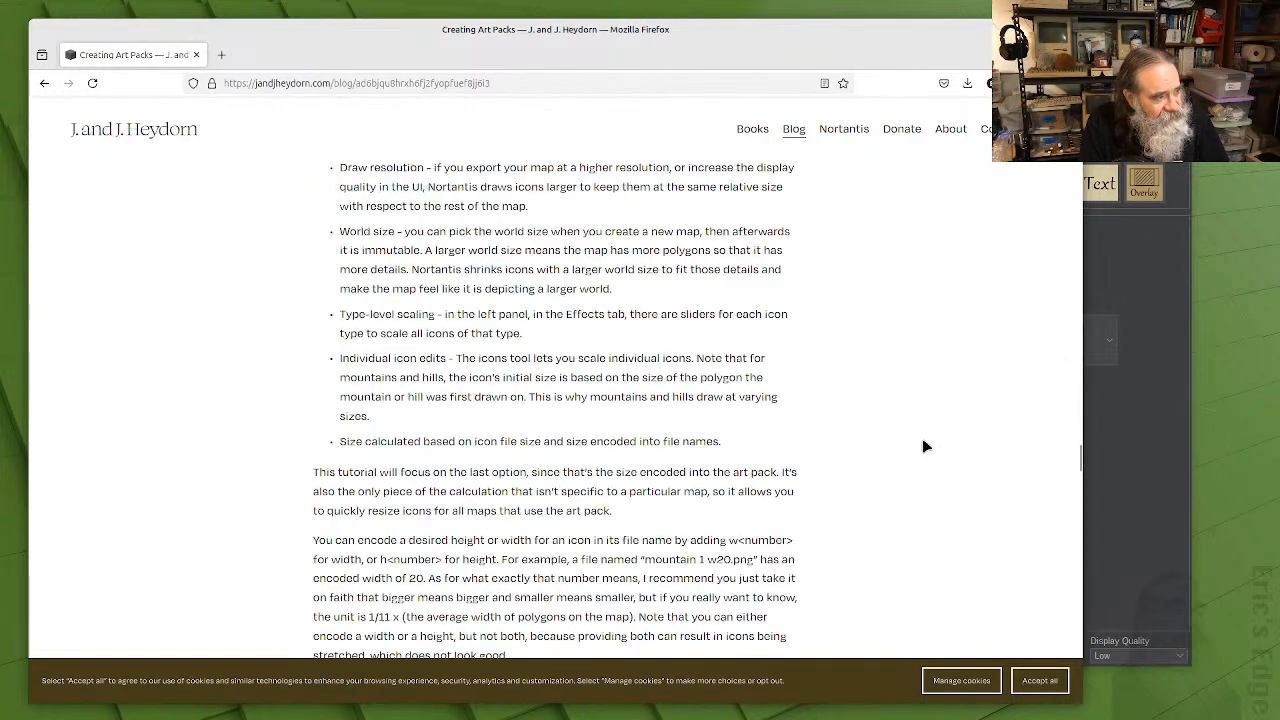
pyautogui.scroll(-12, 924, 446)
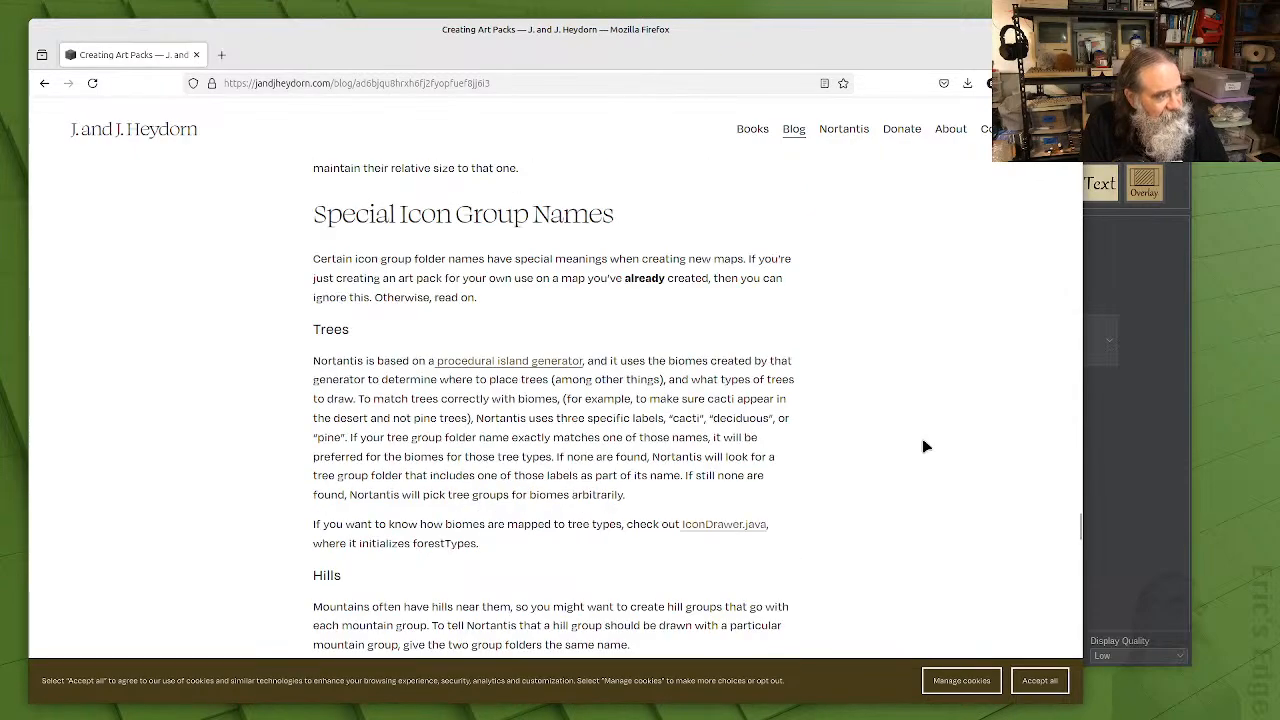
pyautogui.scroll(-5, 924, 446)
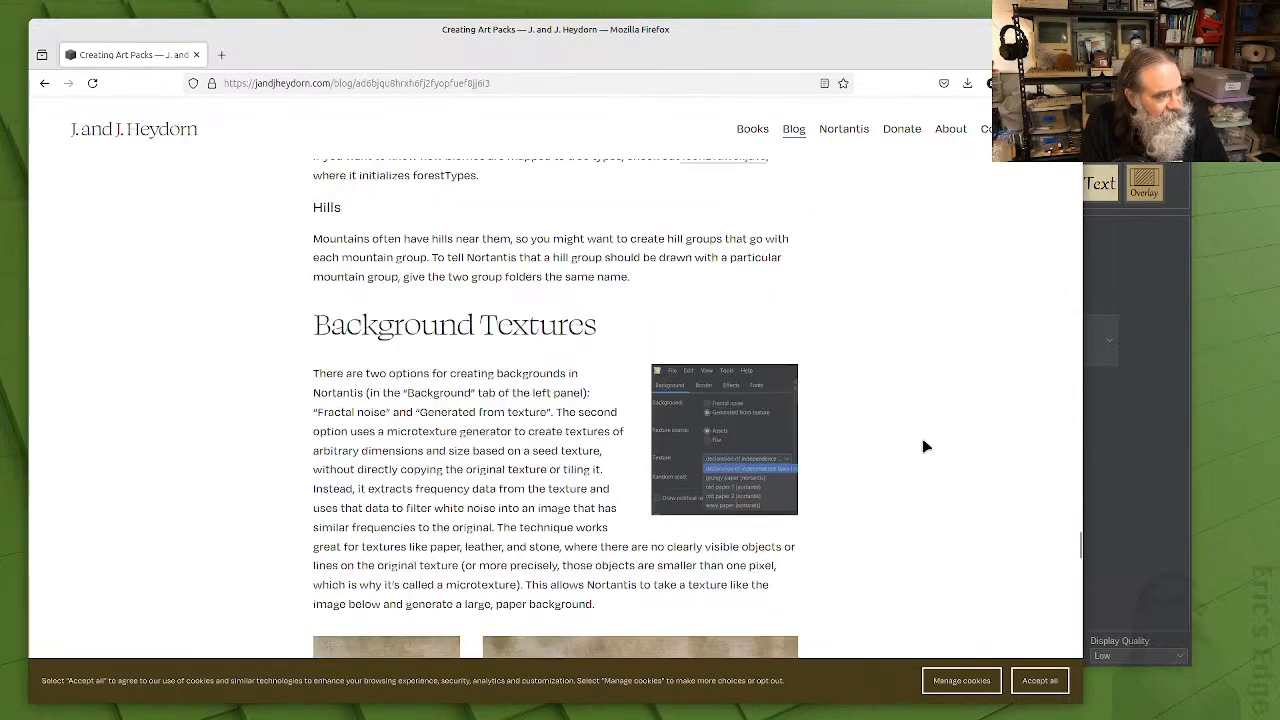
pyautogui.scroll(-6, 924, 446)
pyautogui.scroll(-14, 924, 446)
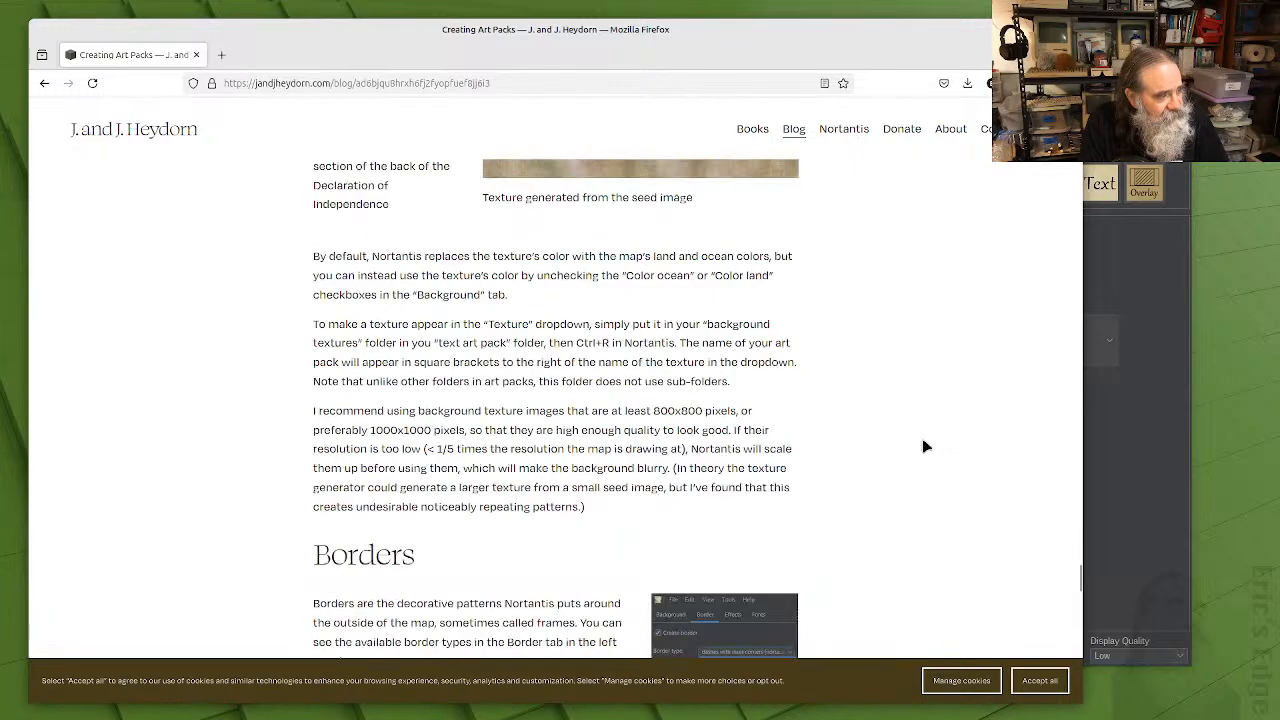
# - Read the rest of the Creating Art Packs post, covering border images, sharing an art pack, custom images folders and the conclusion
pyautogui.scroll(-3, 925, 446)
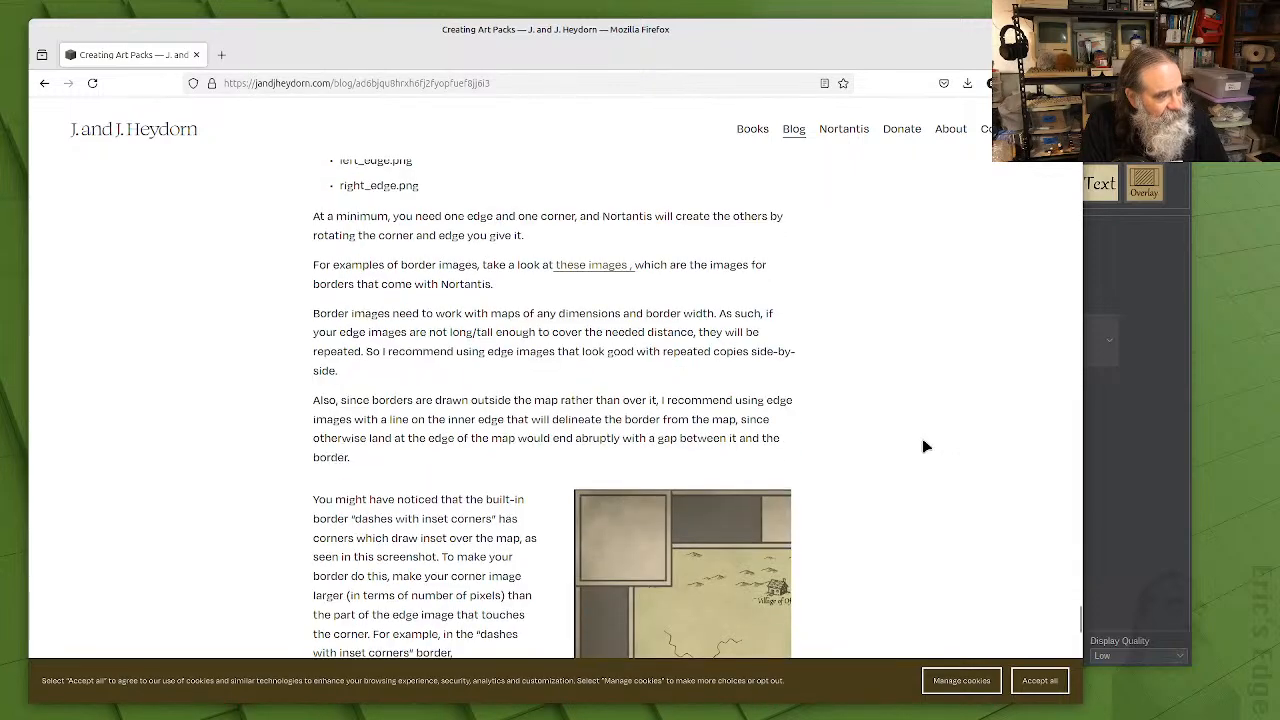
pyautogui.scroll(-2, 924, 446)
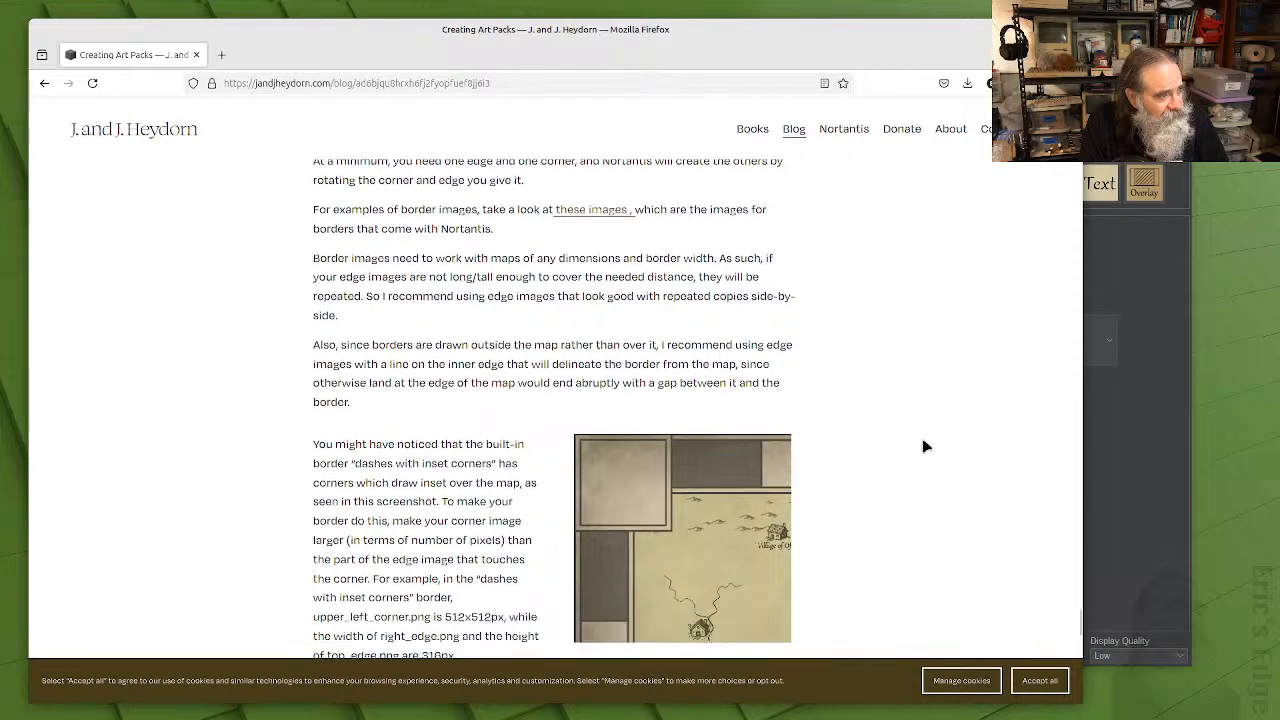
pyautogui.scroll(-6, 924, 446)
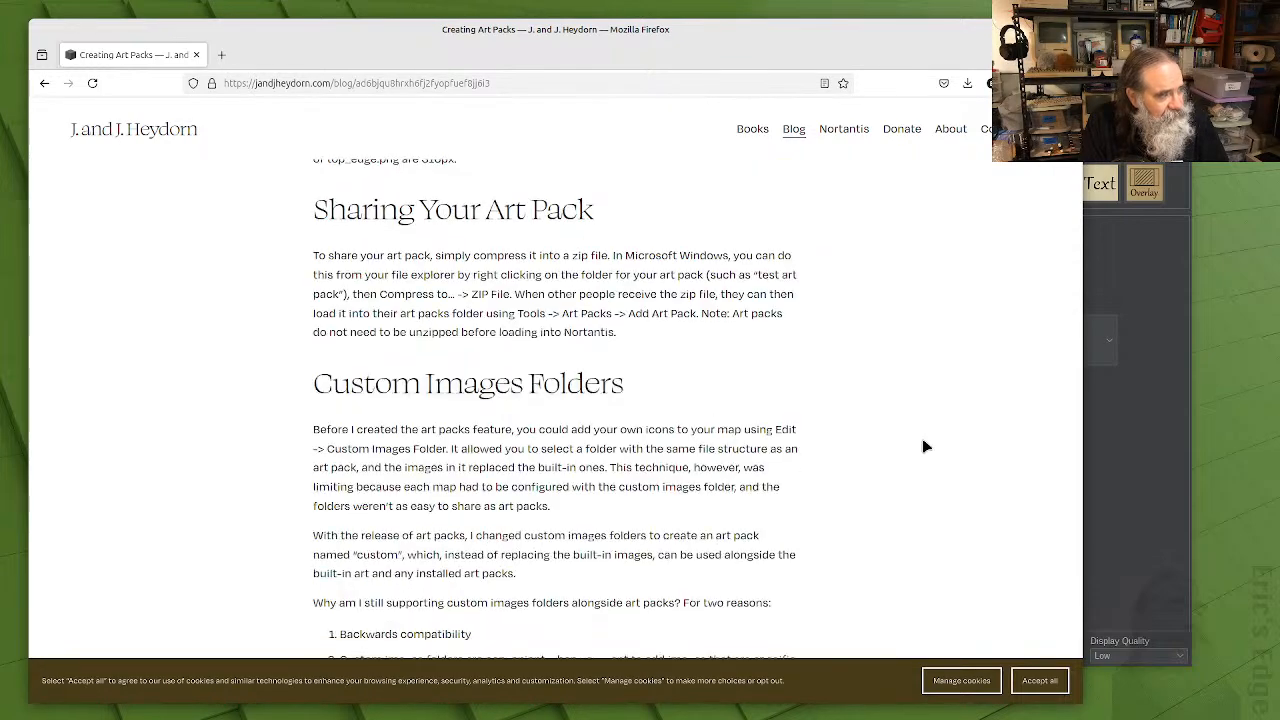
pyautogui.scroll(-4, 924, 446)
pyautogui.scroll(-3, 924, 446)
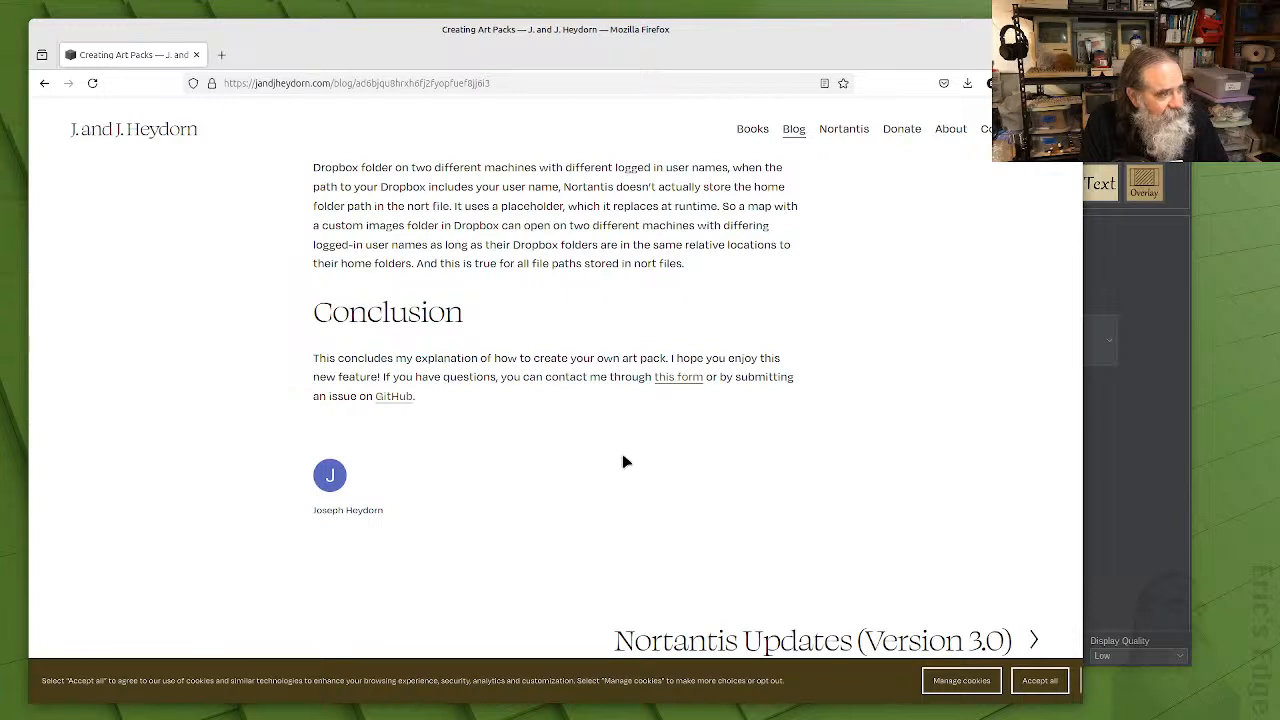
pyautogui.scroll(-2, 624, 462)
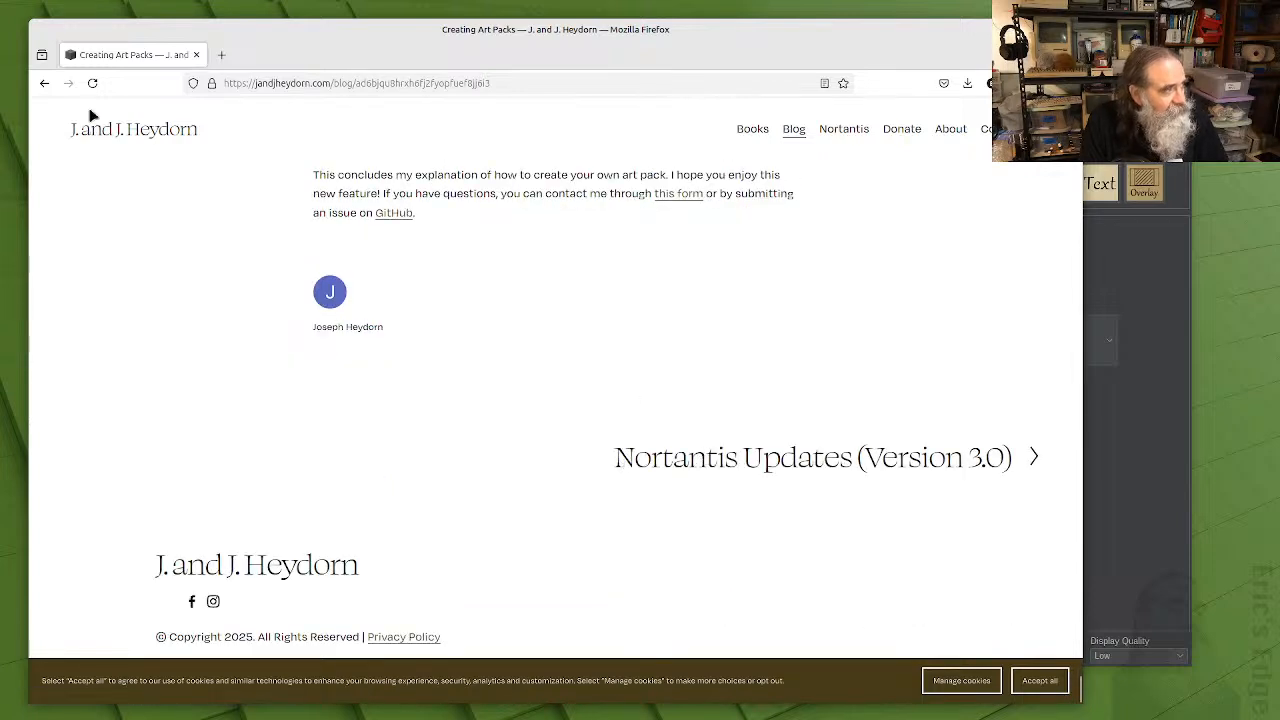
# - Open the Nortantis Updates (Version 3.0) post from the blog and download the bonus art pack linked under Art Packs
pyautogui.click(45, 84)
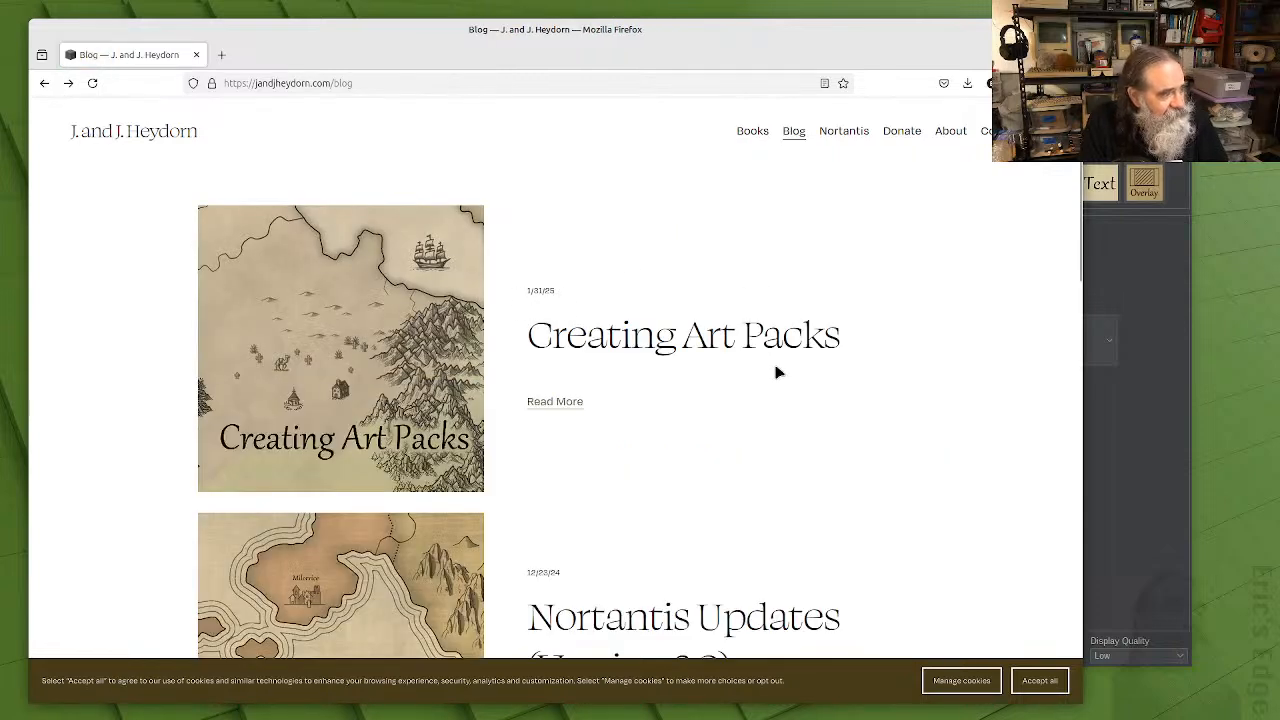
pyautogui.scroll(-2, 778, 372)
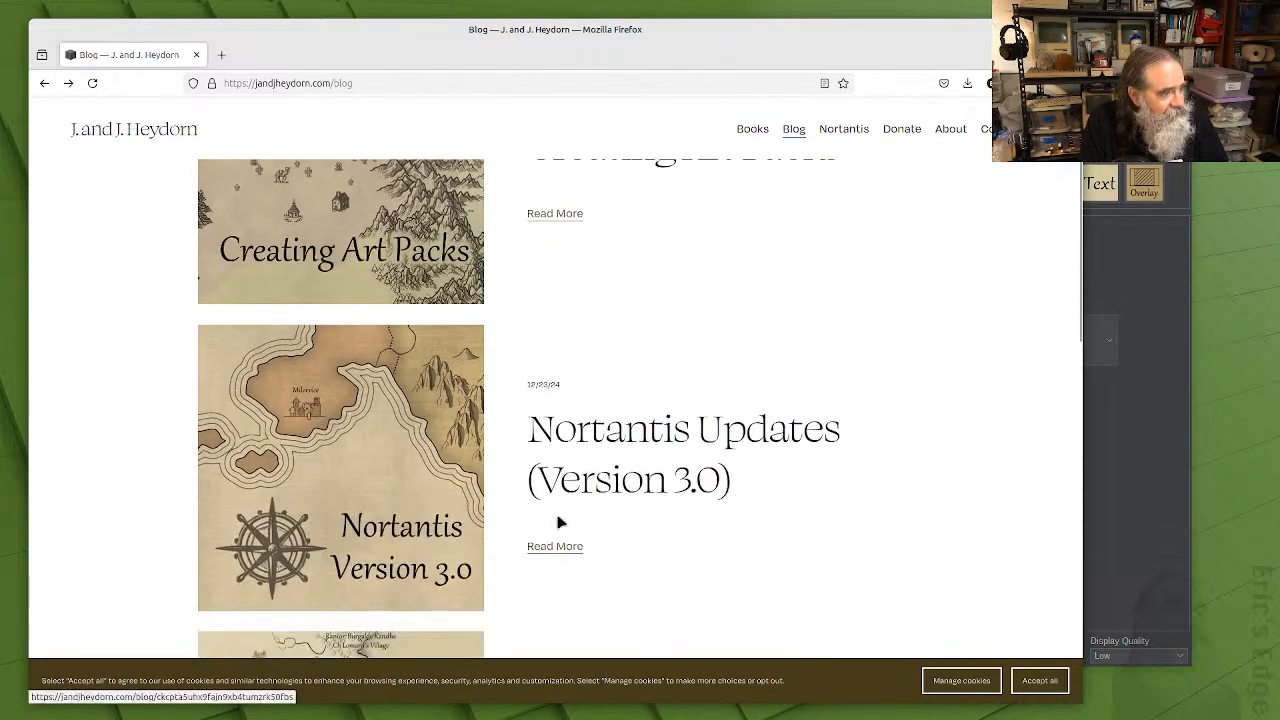
pyautogui.click(560, 429)
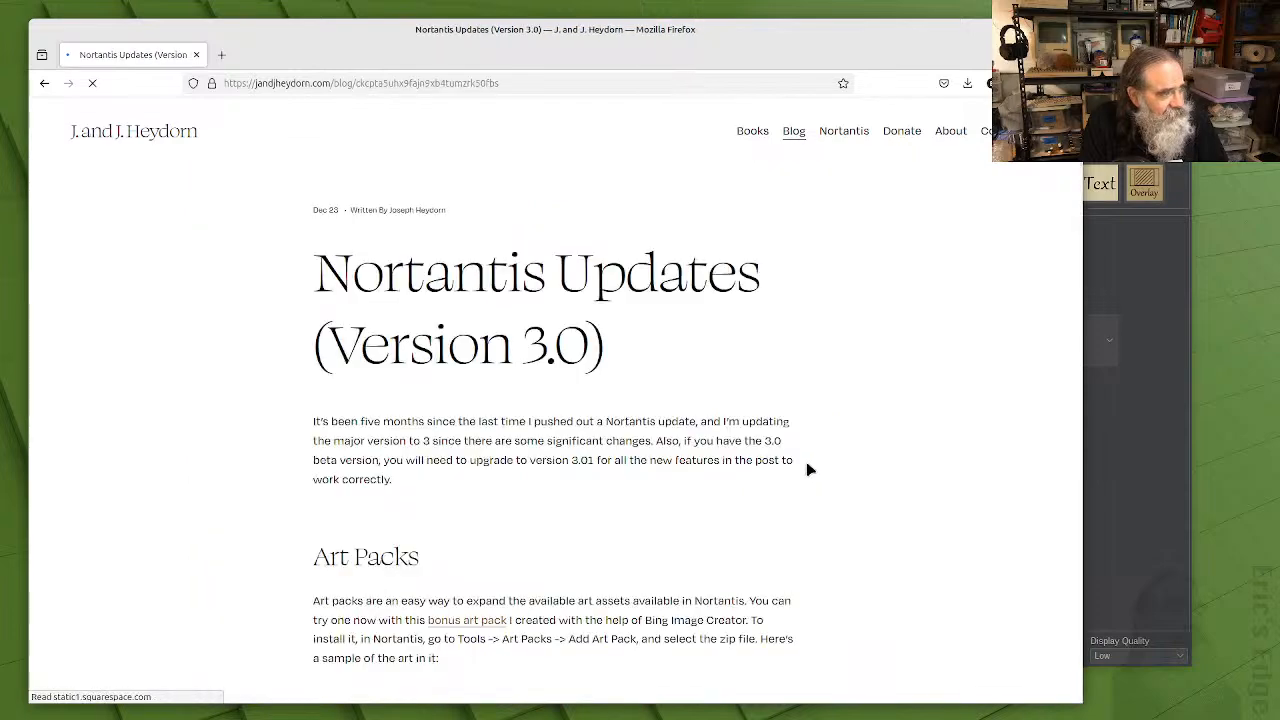
pyautogui.scroll(-3, 806, 471)
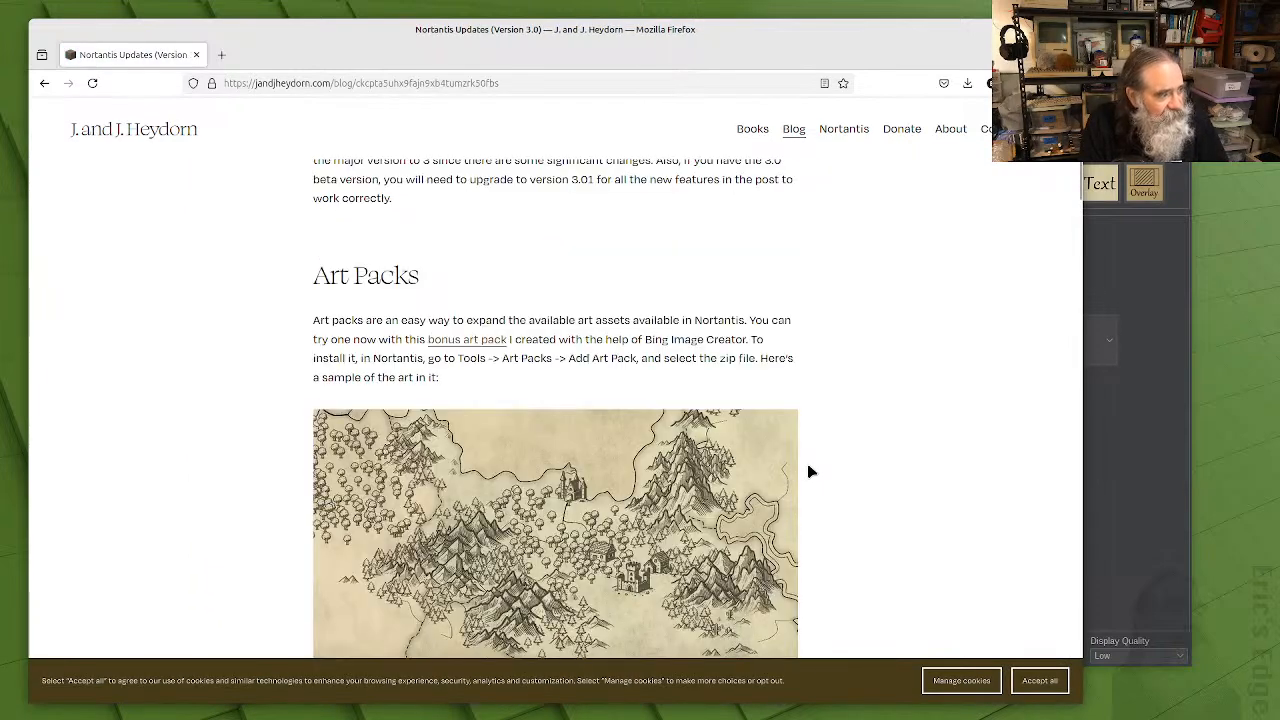
pyautogui.click(455, 341)
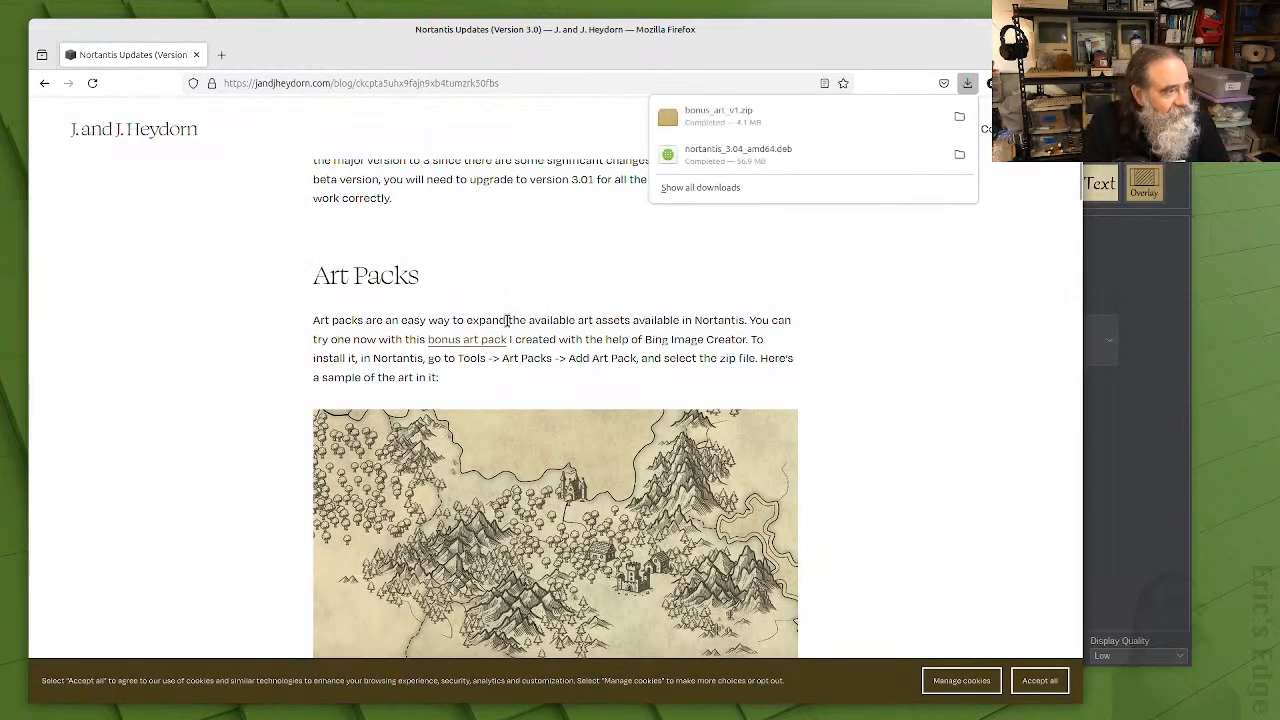
# - Skim the Version 3.0 post, covering art pack options, political region boundaries, border color and coloring individual text
pyautogui.scroll(-6, 556, 345)
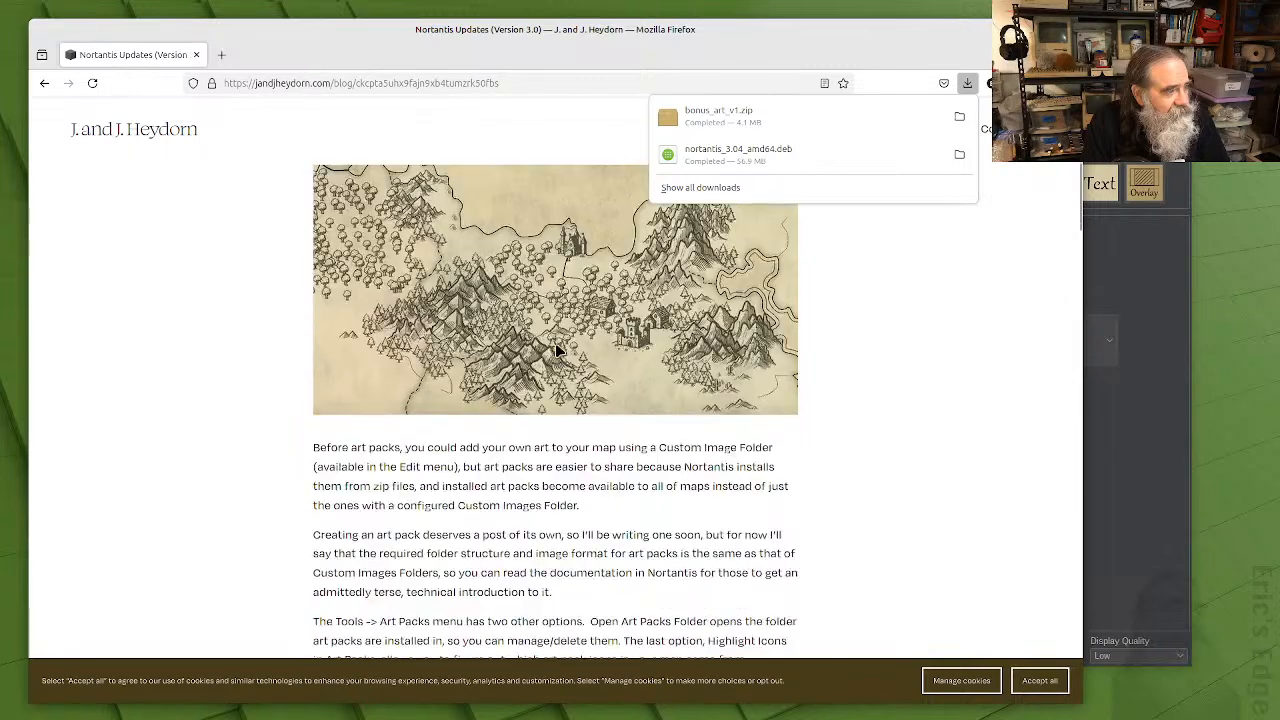
pyautogui.scroll(-5, 556, 345)
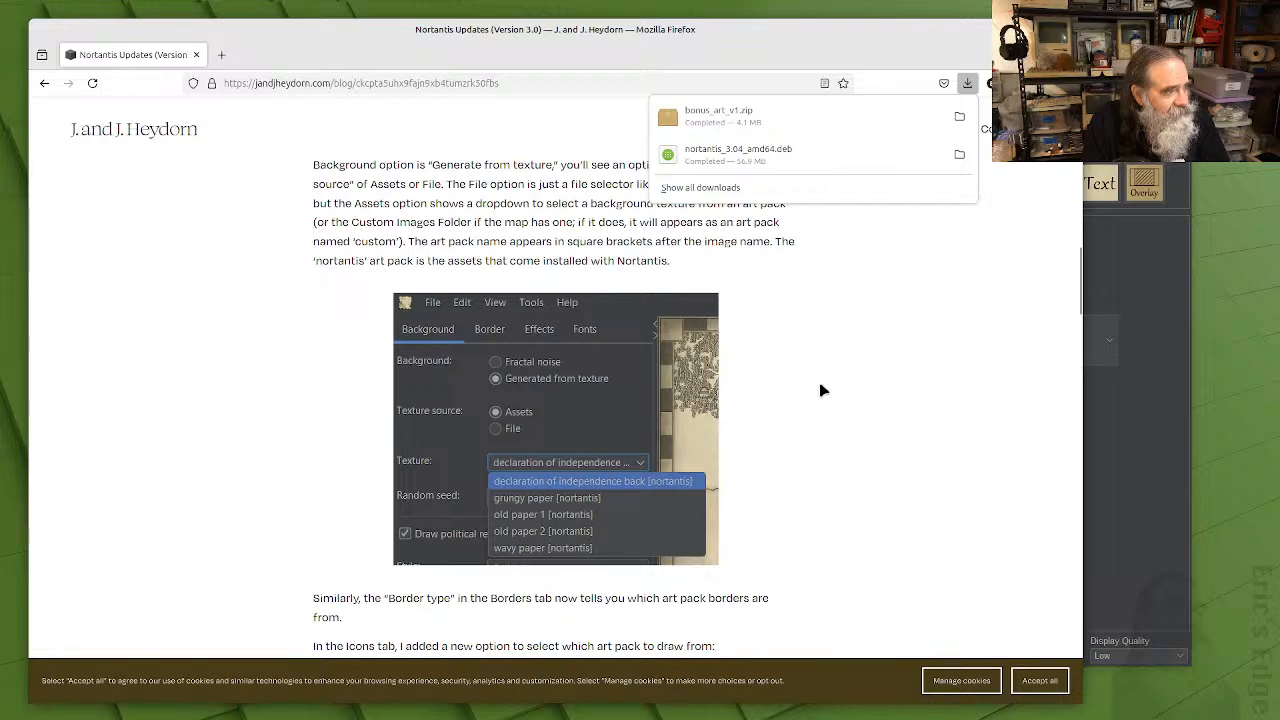
pyautogui.scroll(-1, 820, 390)
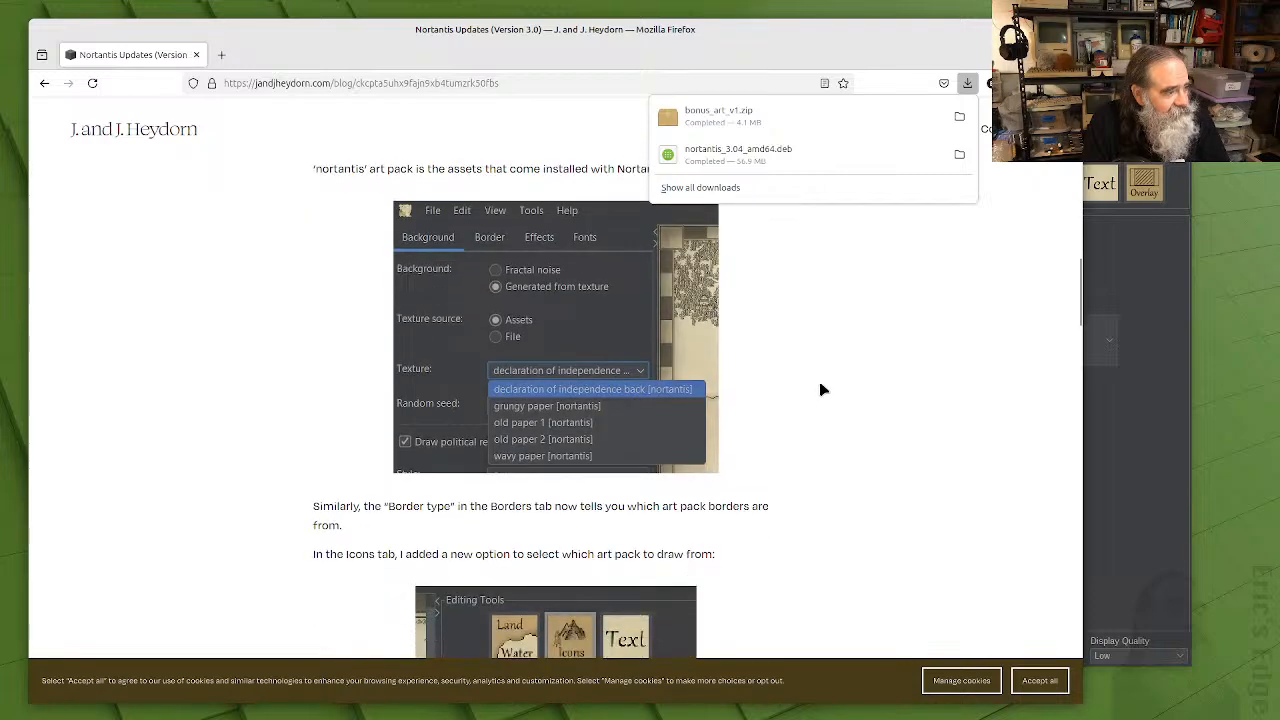
pyautogui.scroll(-1, 820, 390)
pyautogui.scroll(-10, 820, 390)
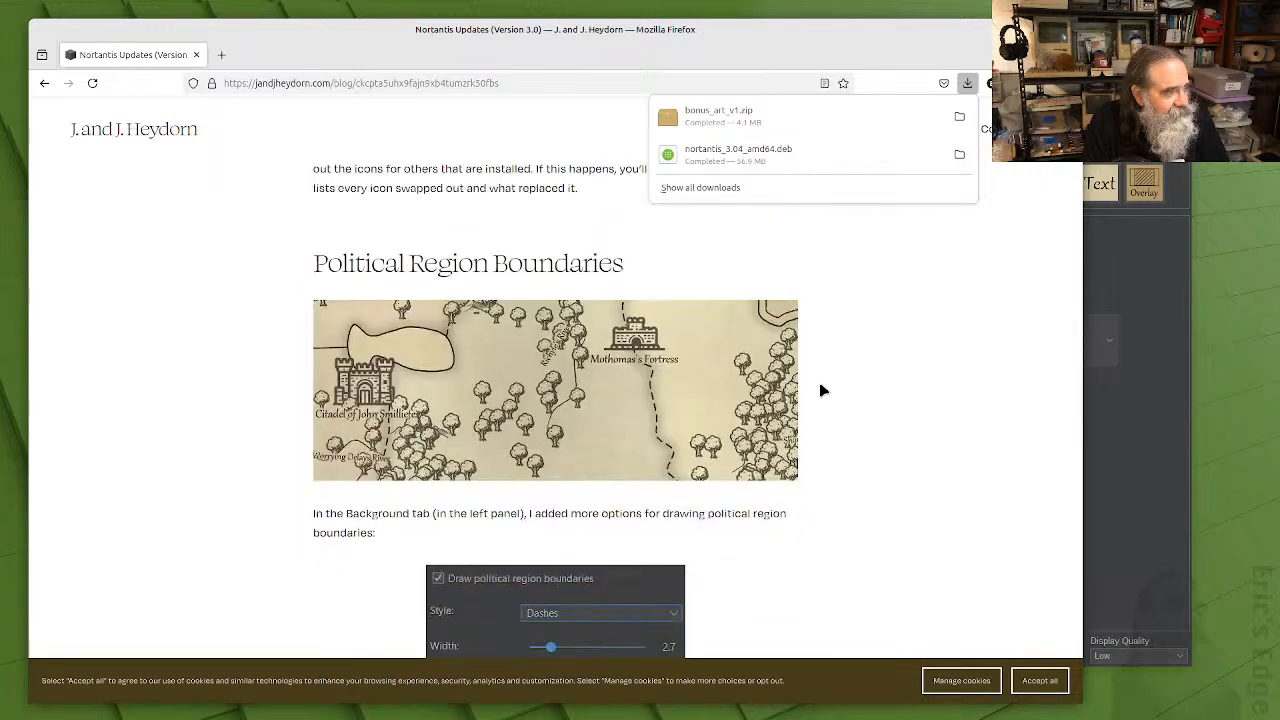
pyautogui.scroll(-3, 820, 390)
pyautogui.scroll(-7, 820, 390)
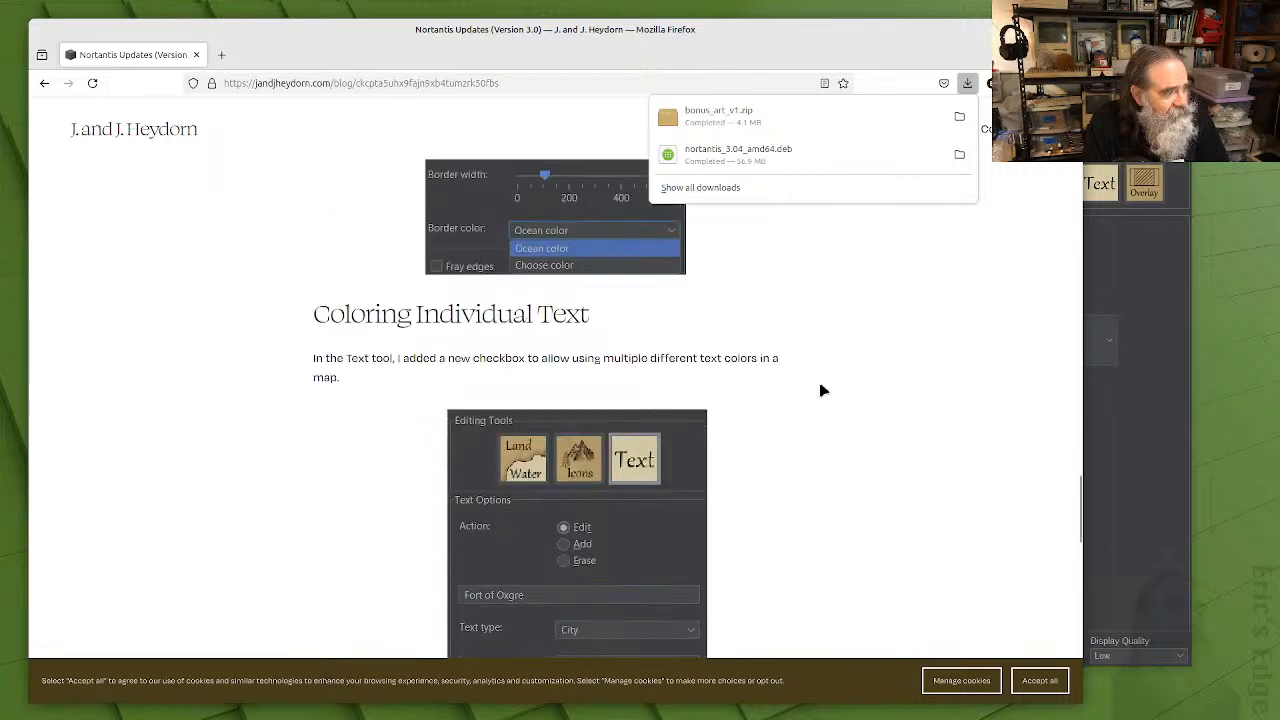
pyautogui.scroll(-7, 822, 392)
pyautogui.scroll(-8, 830, 397)
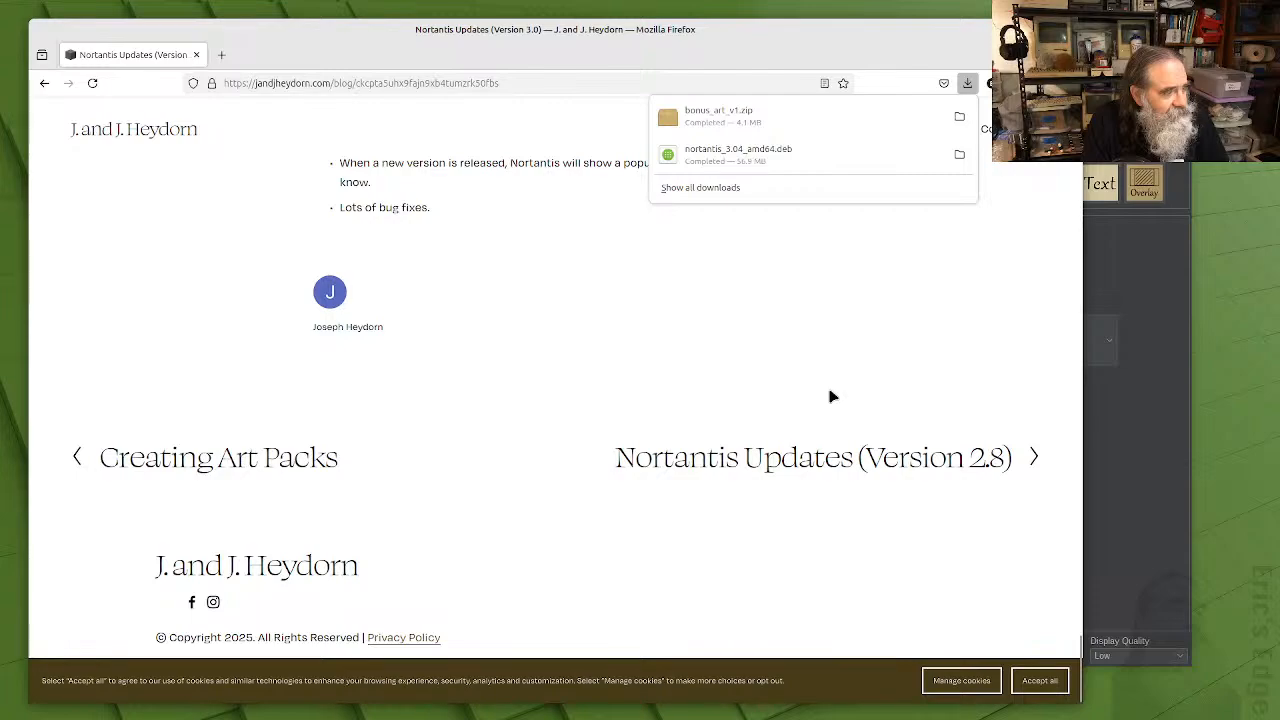
pyautogui.scroll(10, 830, 397)
pyautogui.scroll(15, 746, 371)
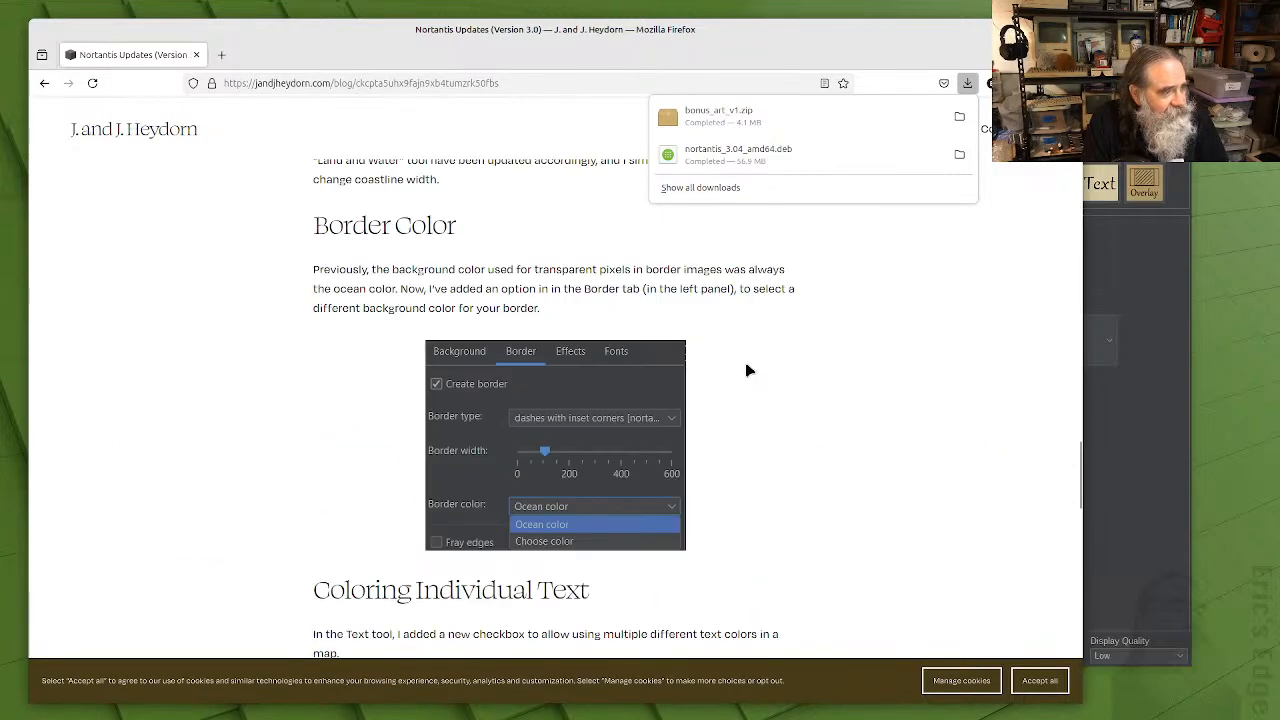
pyautogui.scroll(15, 746, 371)
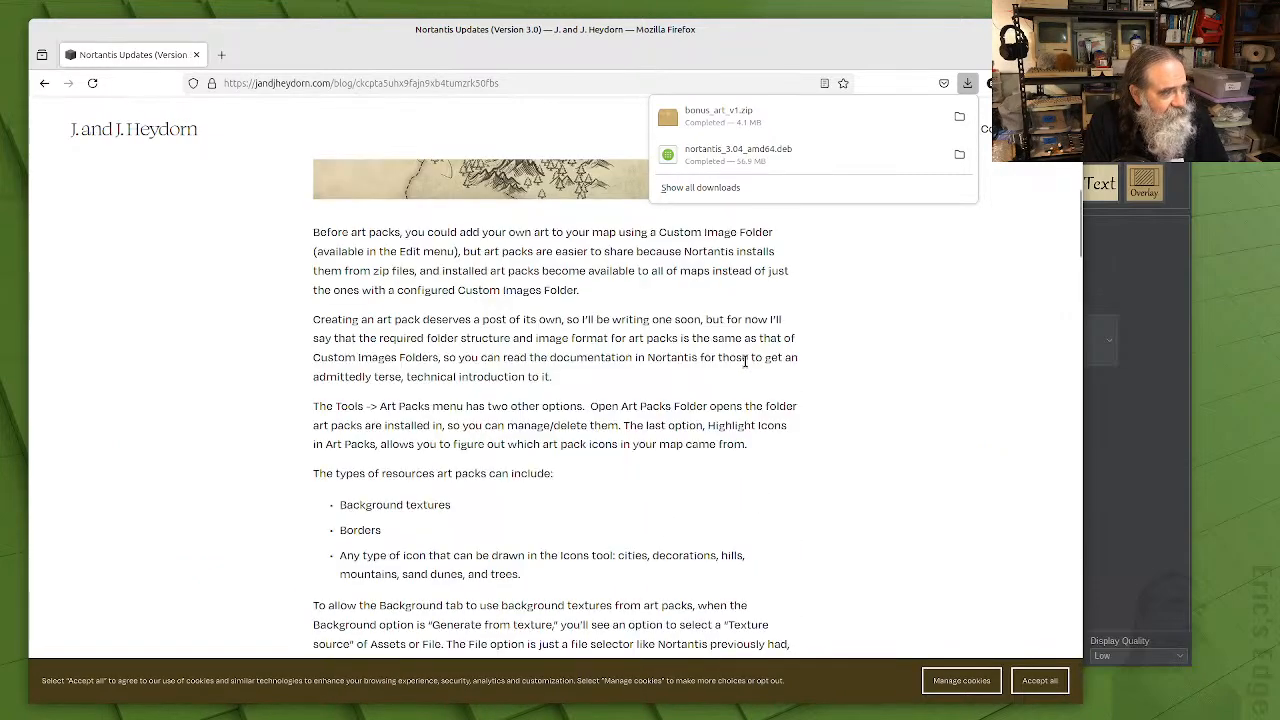
# - Return to the Creating Art Packs post and review the required folder names and the example test art pack folder
pyautogui.click(44, 83)
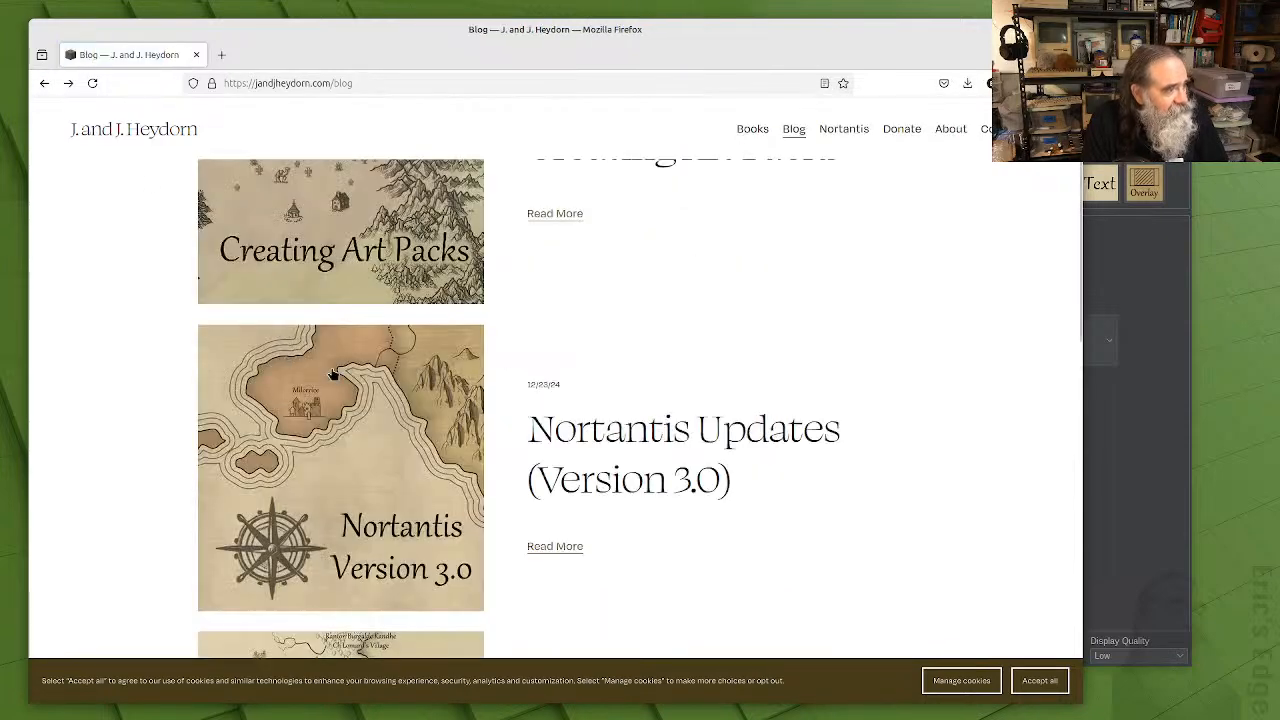
pyautogui.click(355, 280)
pyautogui.scroll(-2, 840, 373)
pyautogui.scroll(-6, 840, 373)
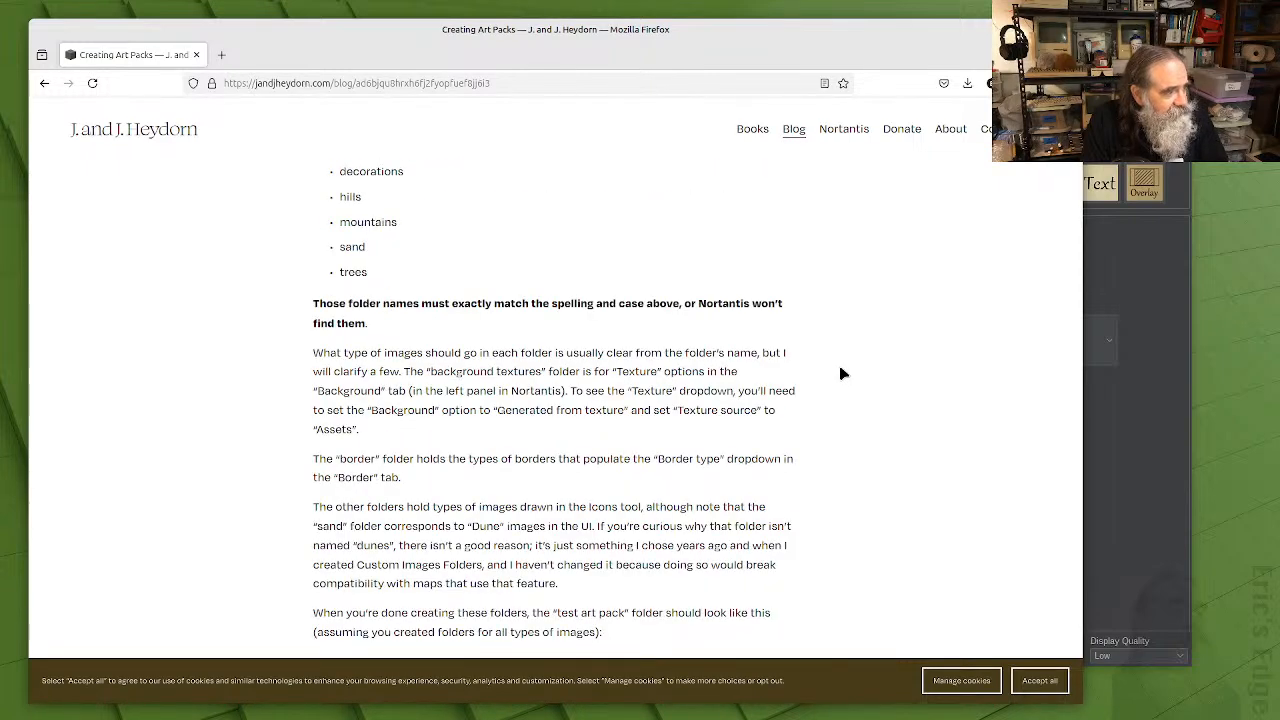
pyautogui.scroll(-3, 840, 373)
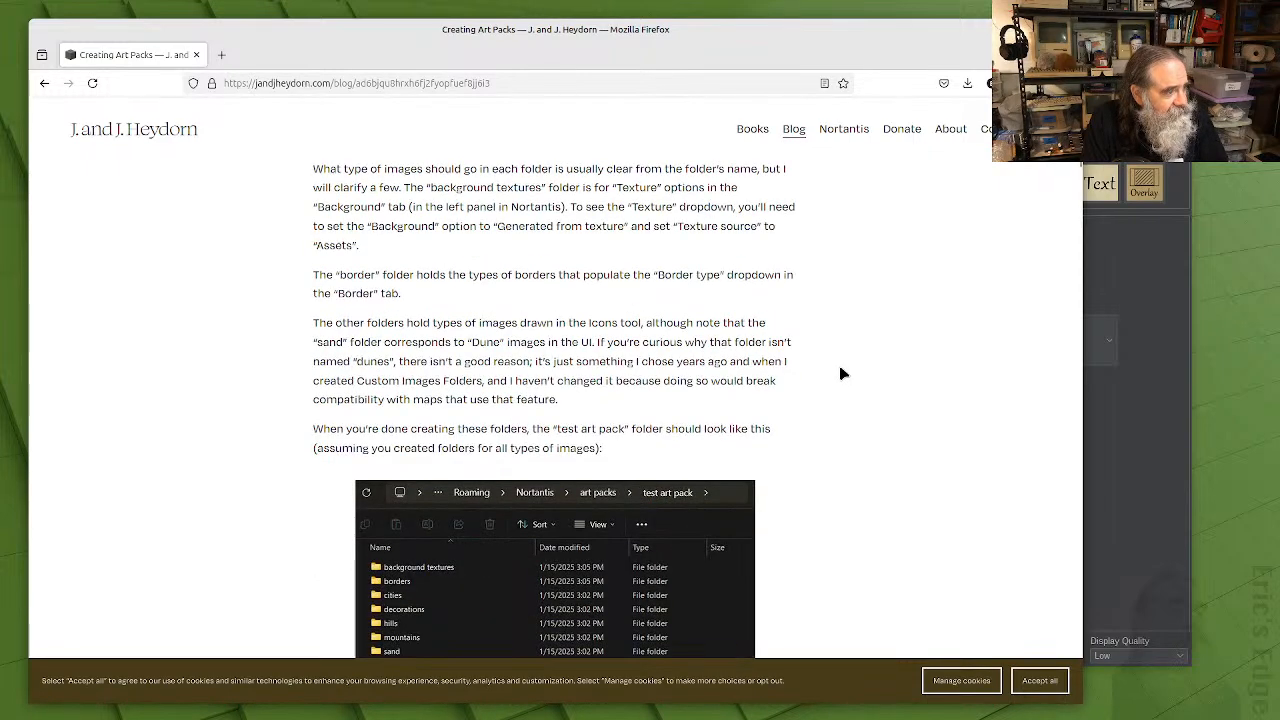
pyautogui.scroll(-3, 840, 373)
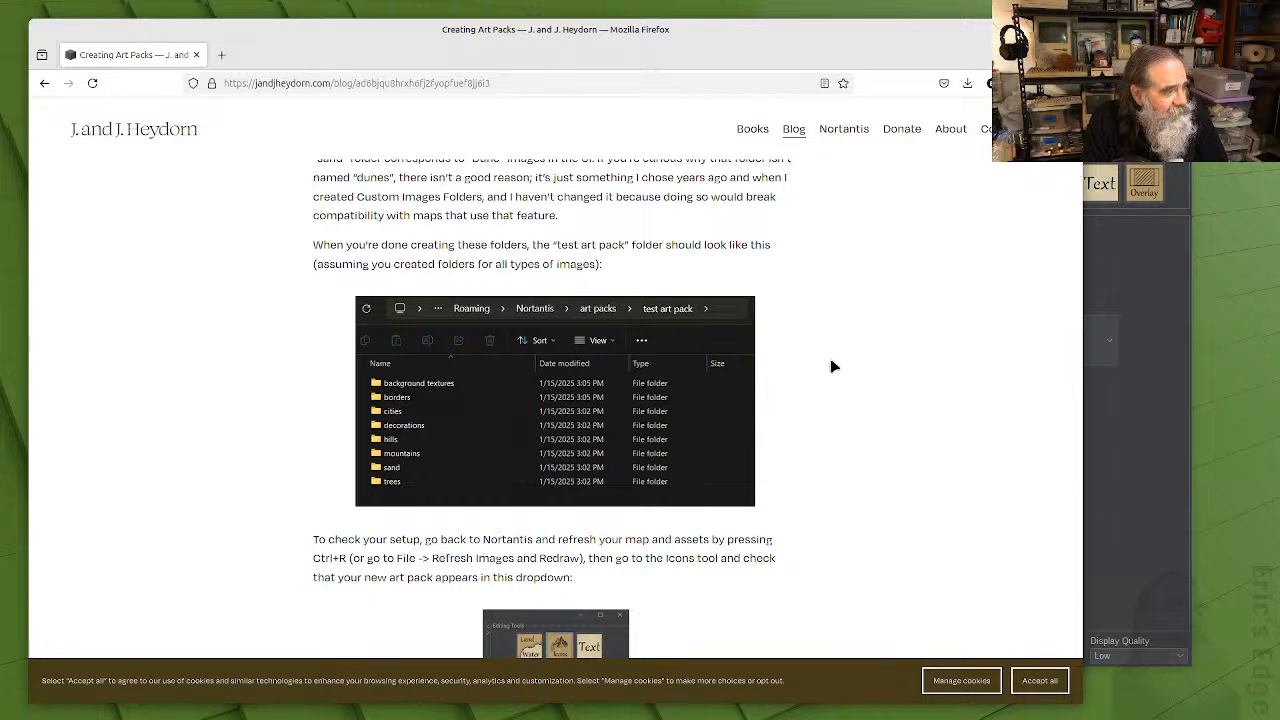
pyautogui.scroll(-2, 832, 366)
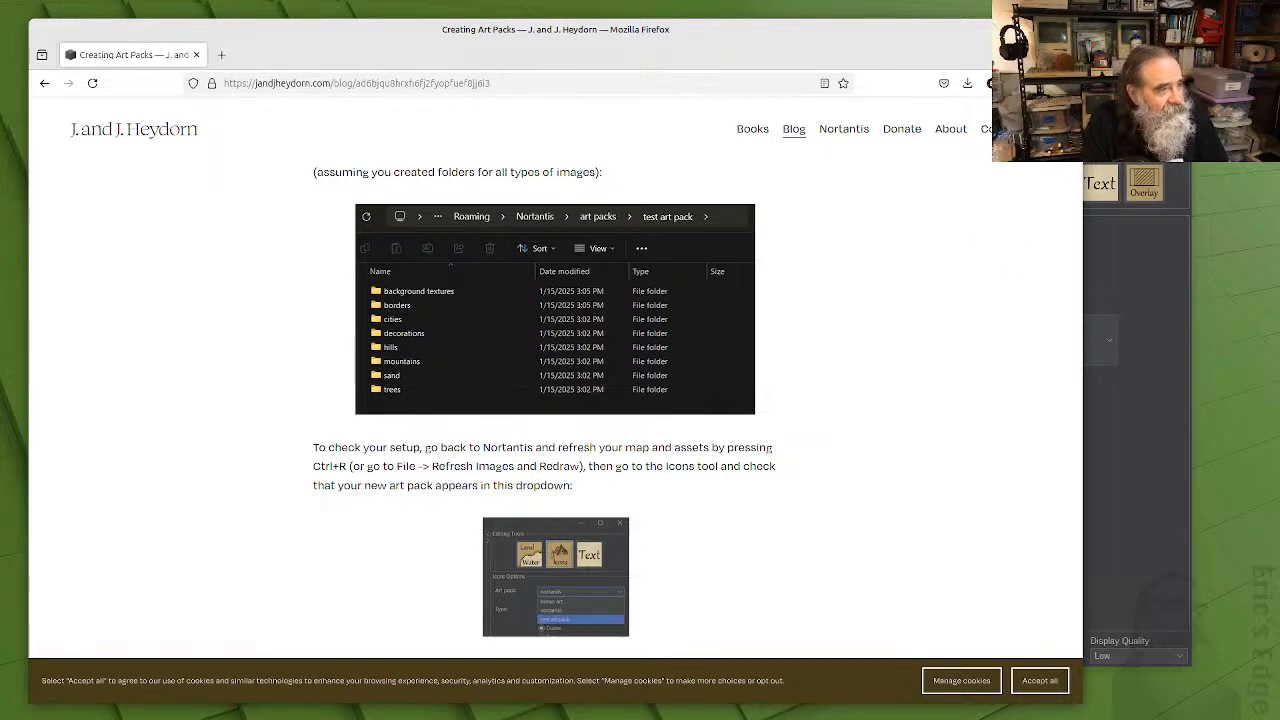
# - Reposition the Nortantis window and bring the file manager's Downloads window with the bonus art folder onto this screen alongside Firefox
pyautogui.click(1137, 120)
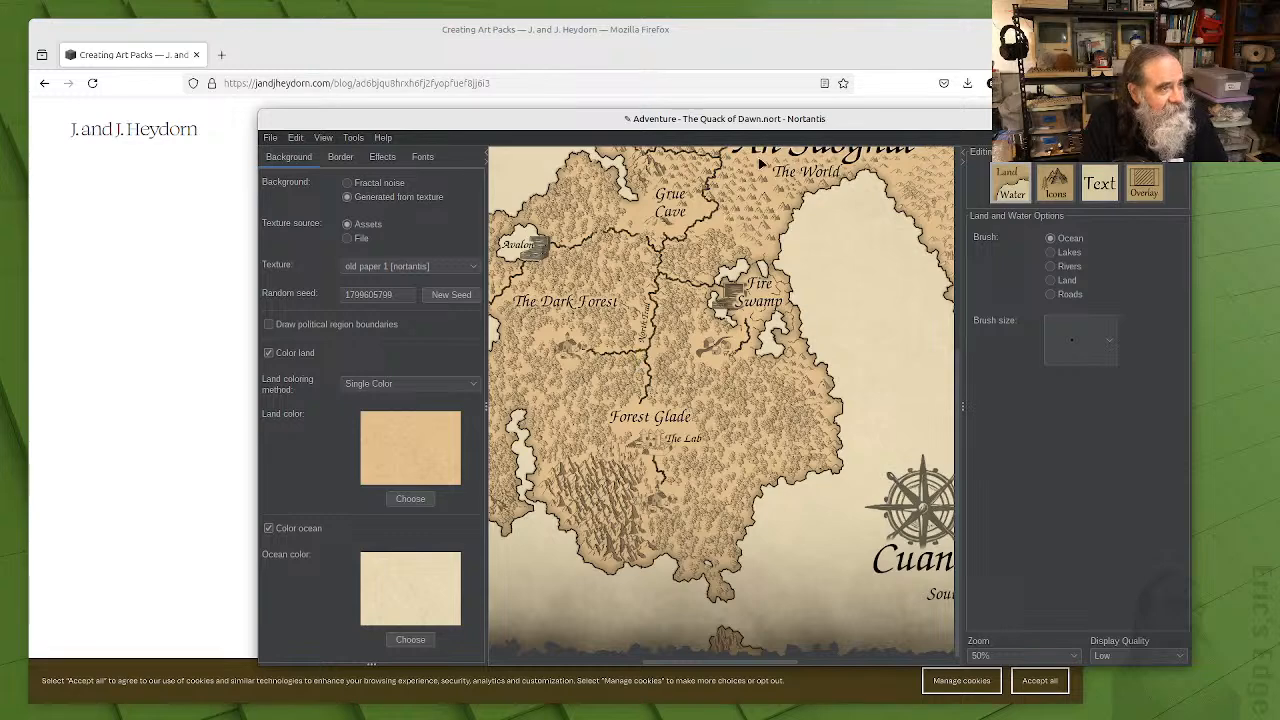
pyautogui.moveTo(803, 117); pyautogui.dragTo(872, 168)
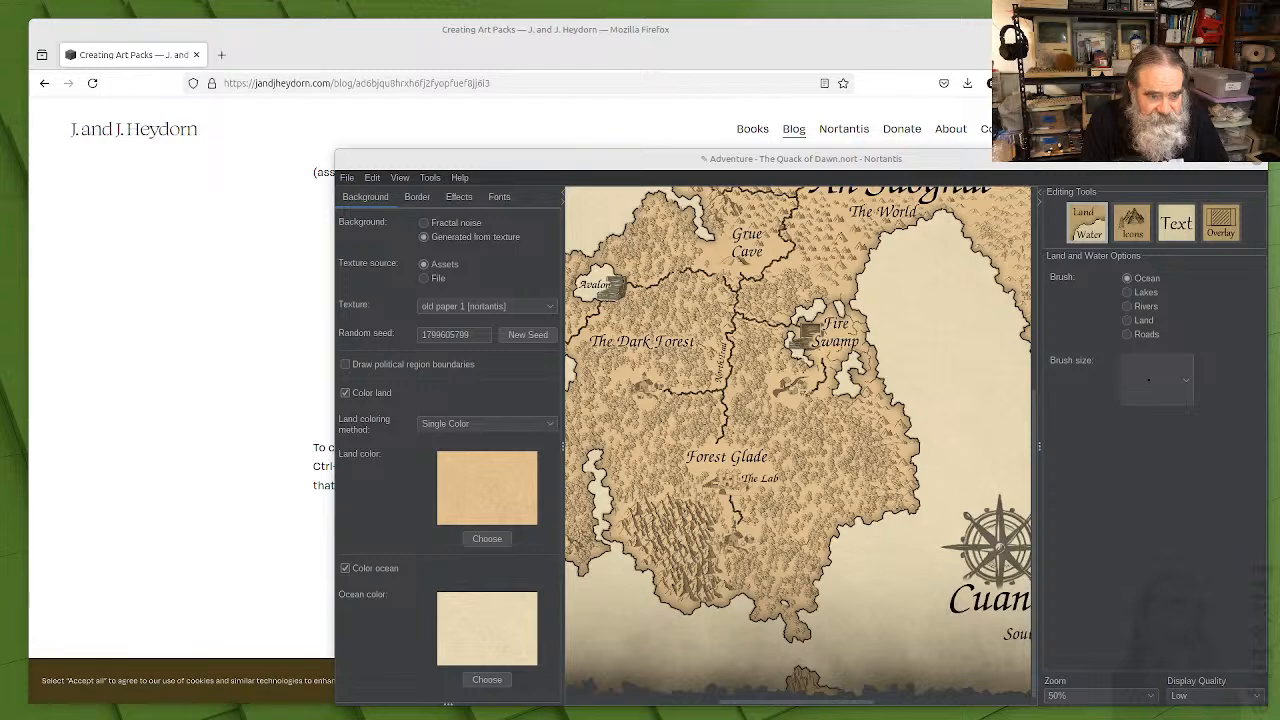
pyautogui.click(562, 124)
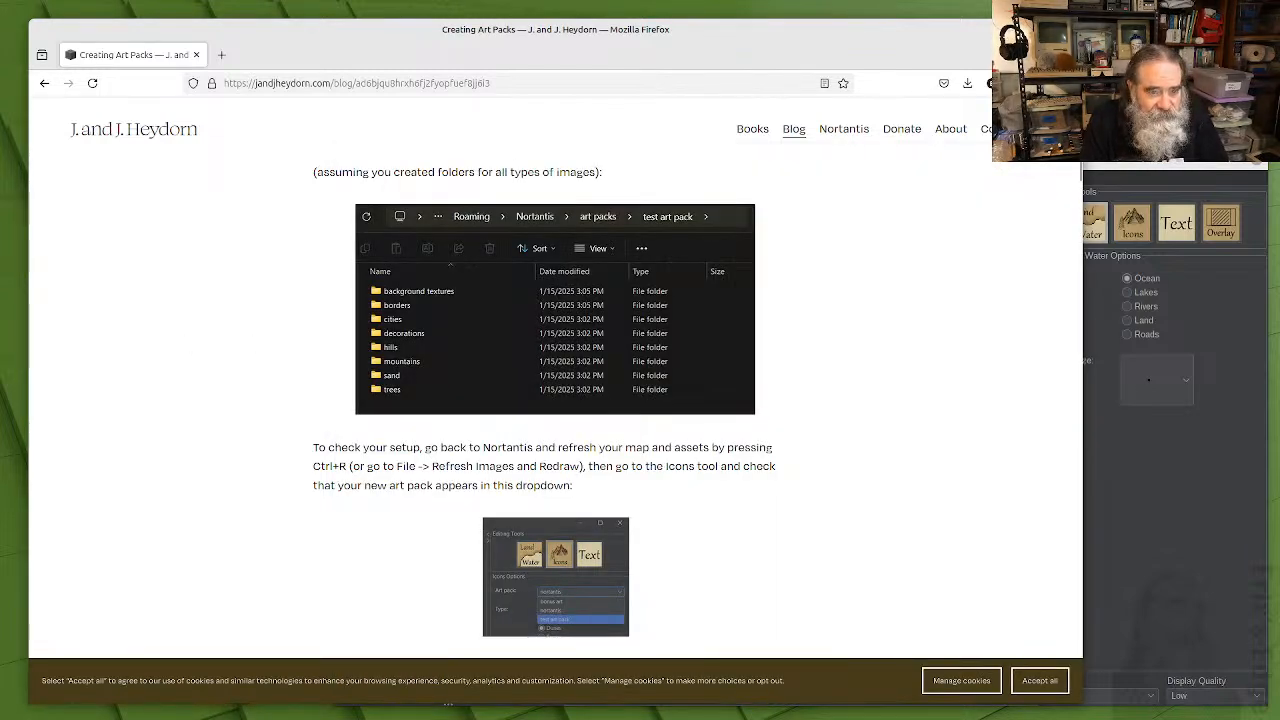
pyautogui.moveTo(1279, 20); pyautogui.dragTo(1061, 62)
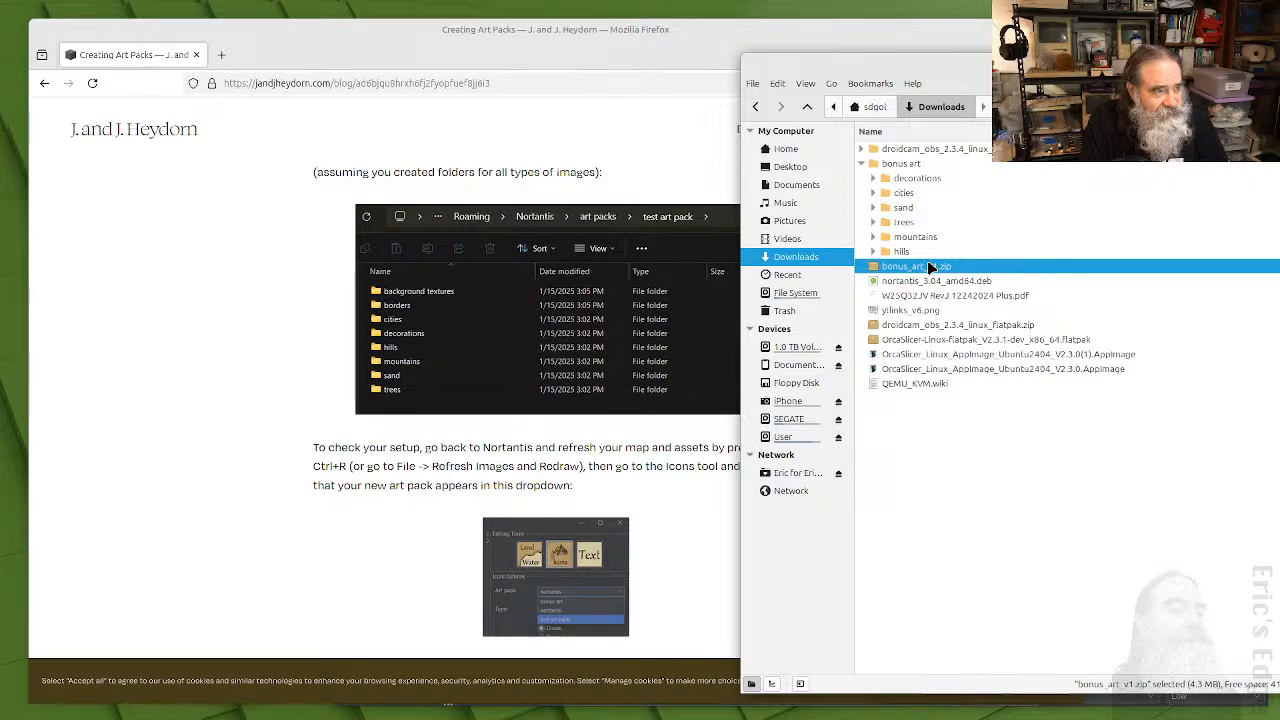
pyautogui.click(256, 307)
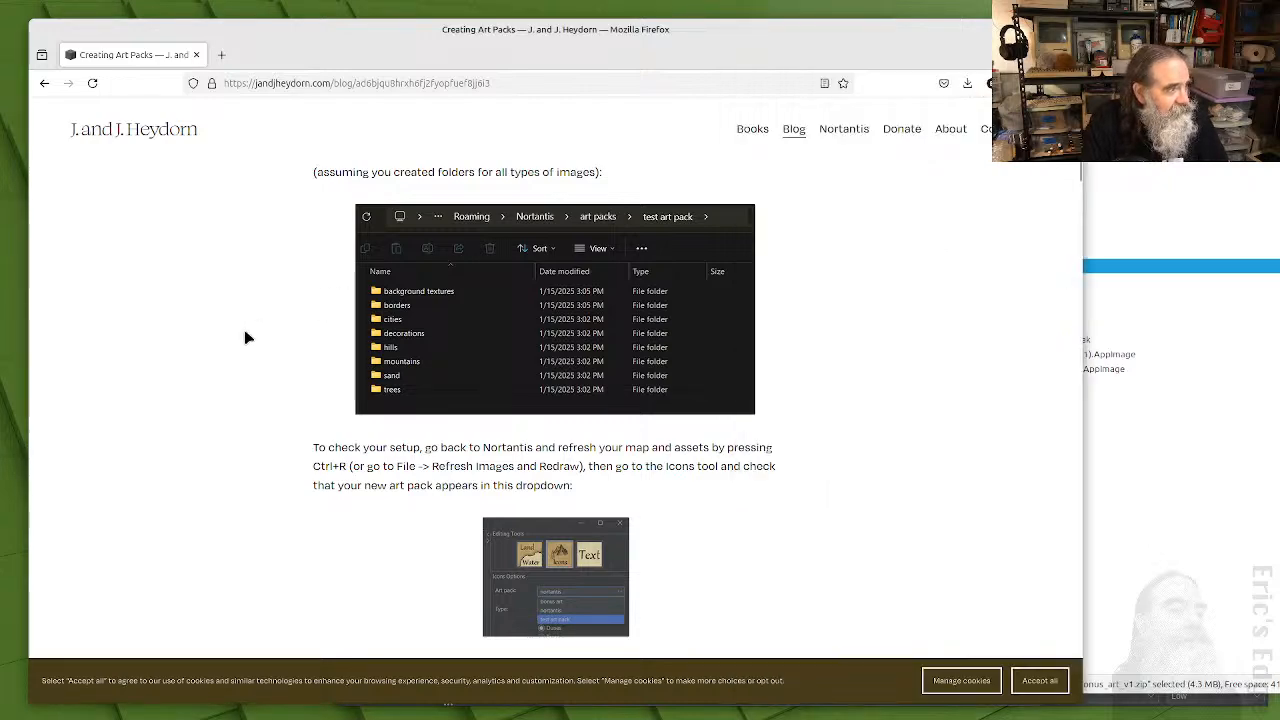
# - Reread the Creating Art Packs sections on folder contents, icon group subfolders, and shuffled versus named icons
pyautogui.scroll(3, 248, 337)
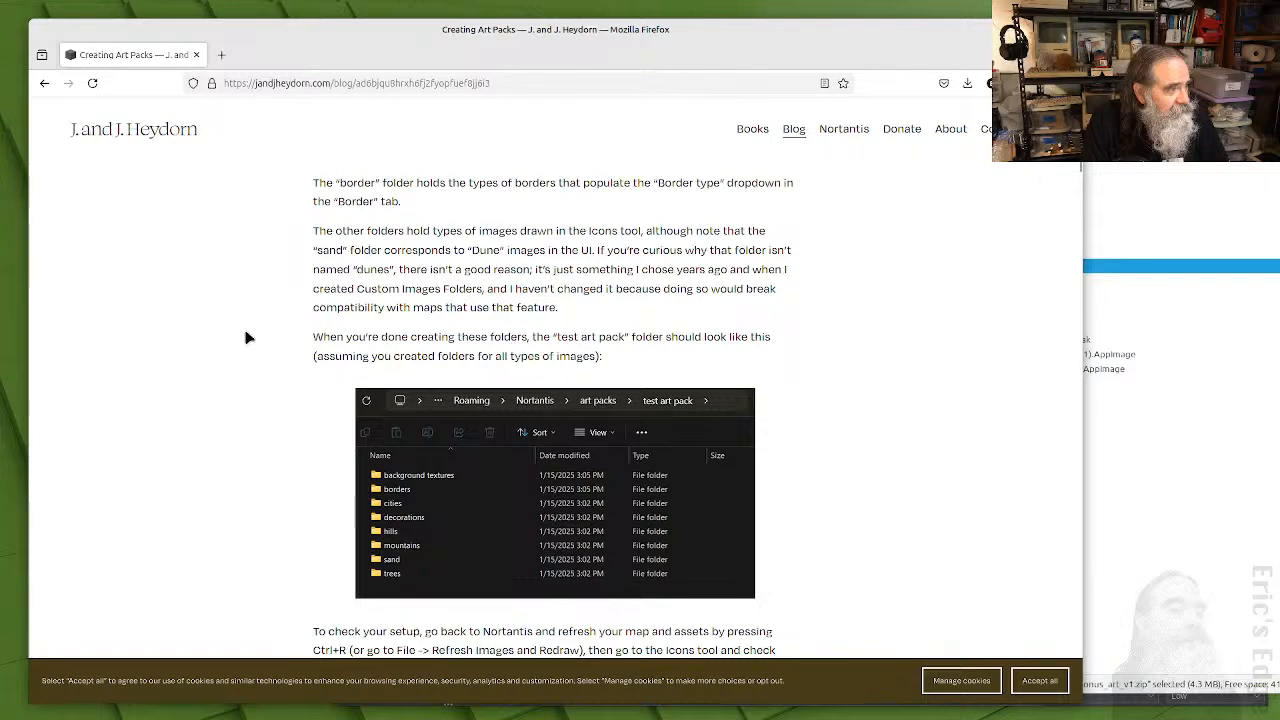
pyautogui.scroll(2, 248, 337)
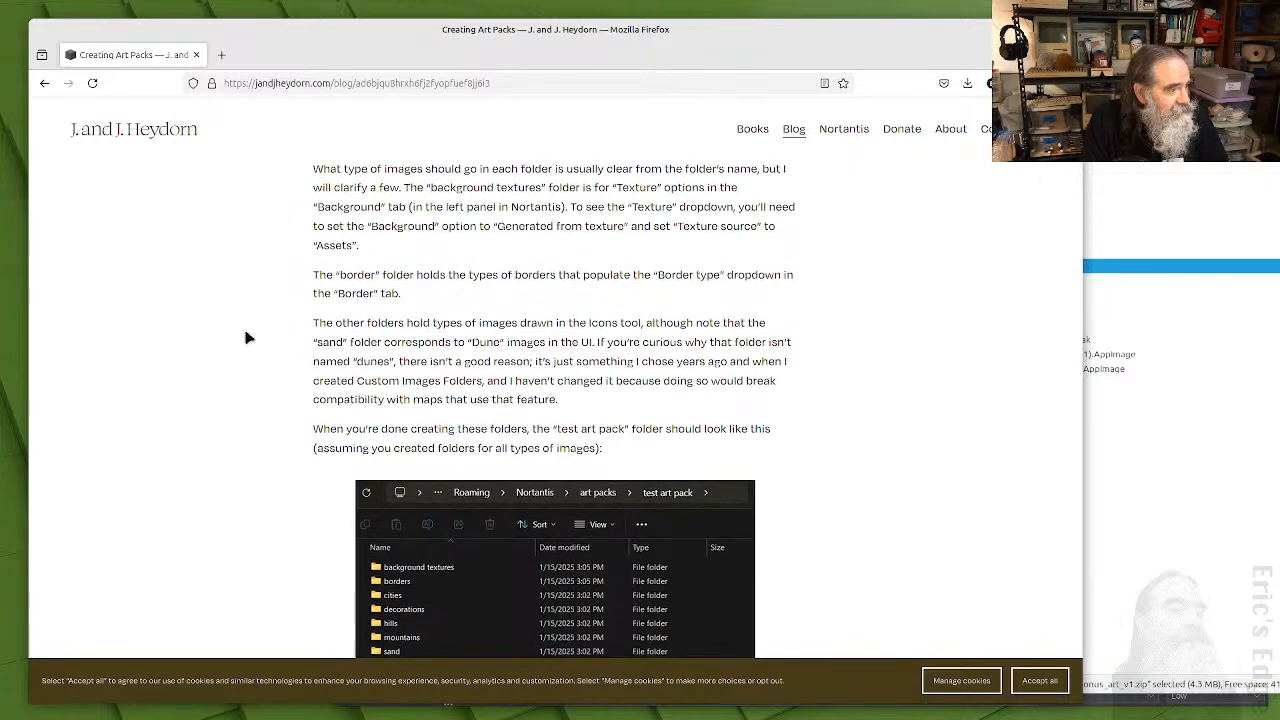
pyautogui.scroll(-5, 248, 337)
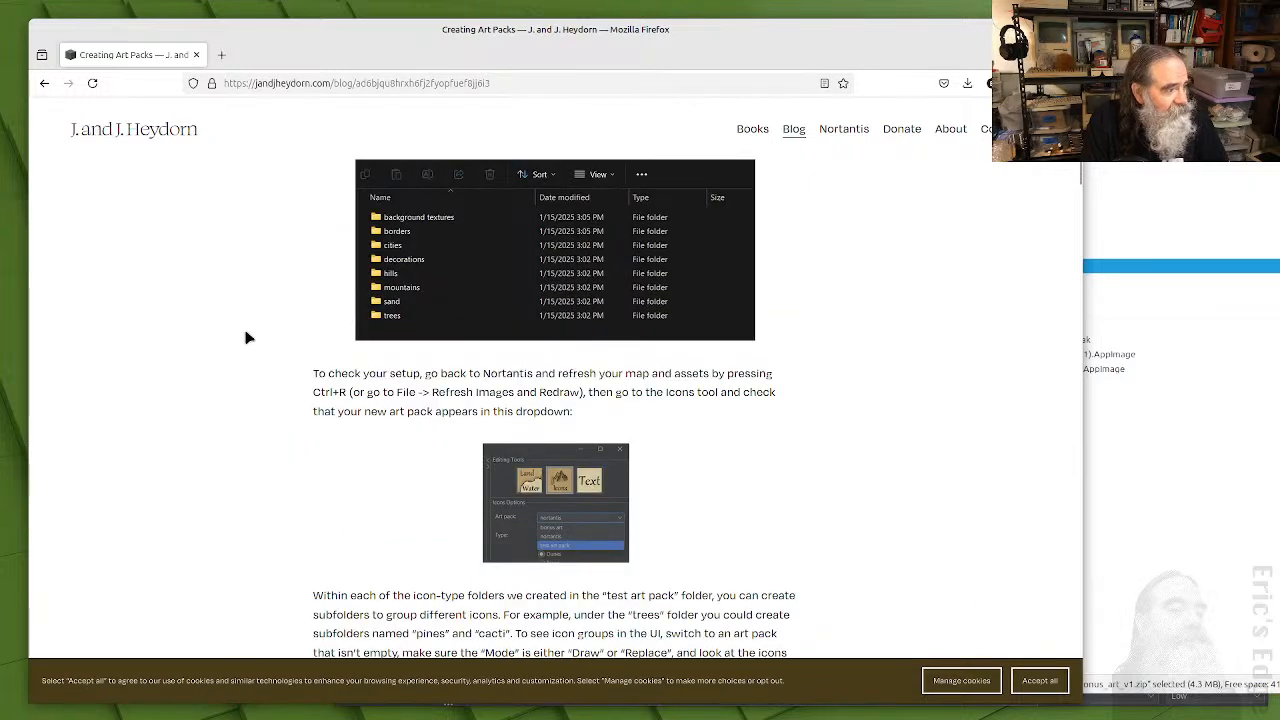
pyautogui.scroll(-4, 248, 337)
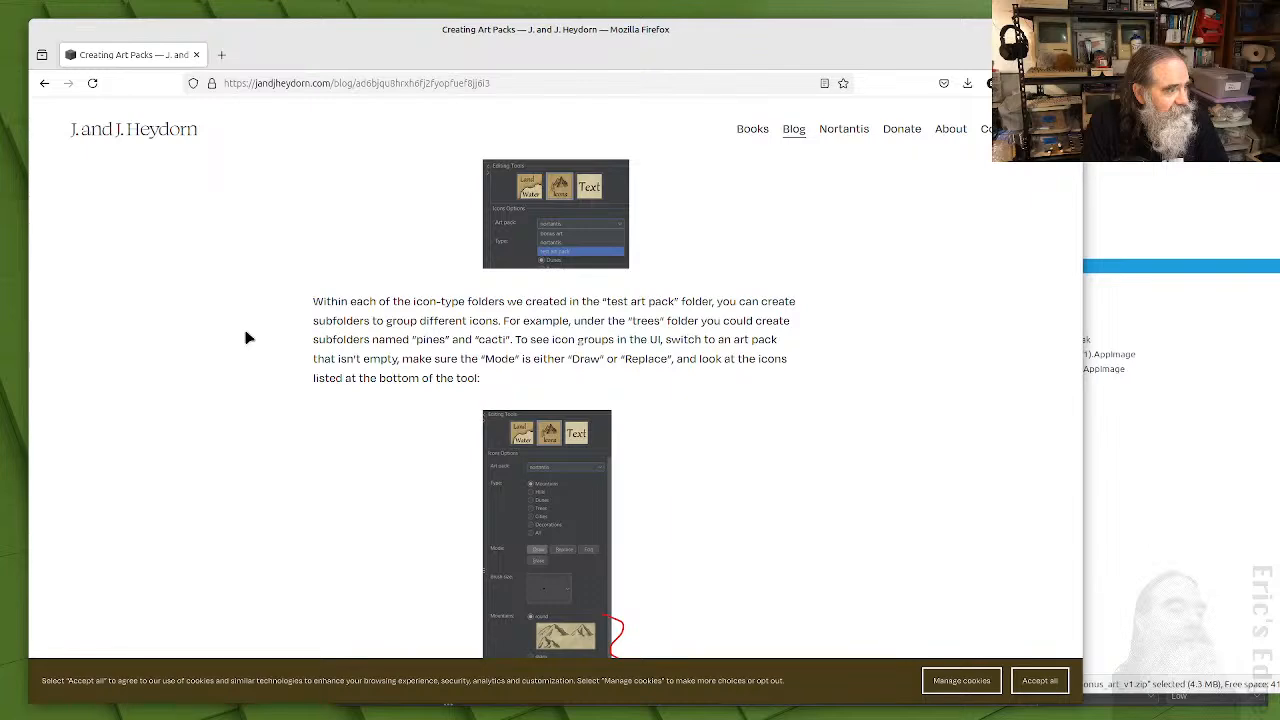
pyautogui.scroll(-3, 248, 337)
pyautogui.scroll(-4, 248, 337)
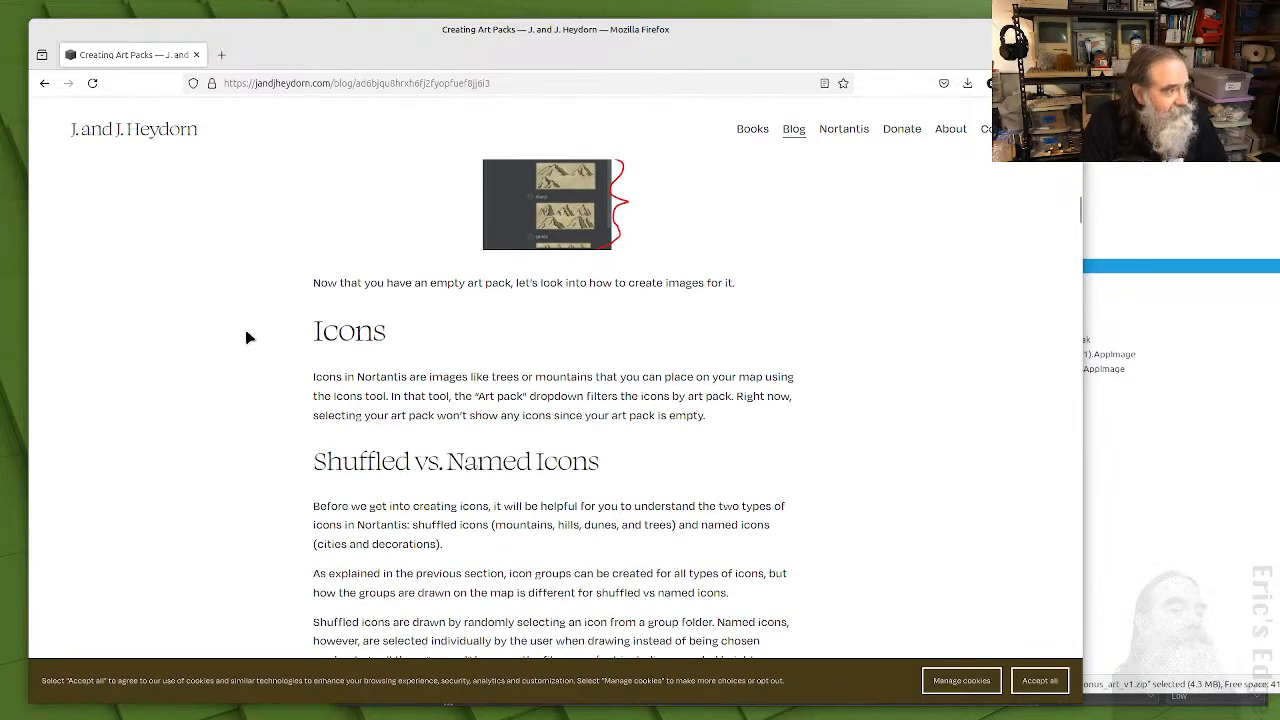
pyautogui.scroll(-3, 248, 337)
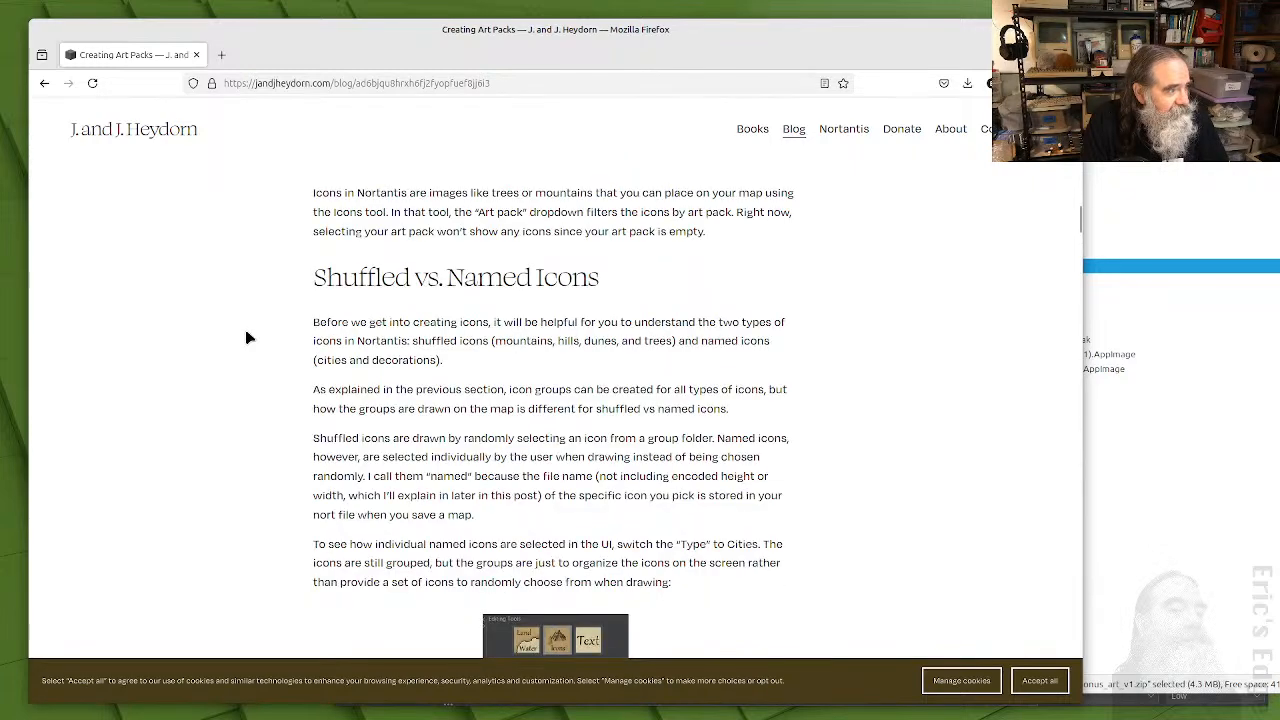
pyautogui.scroll(-5, 248, 337)
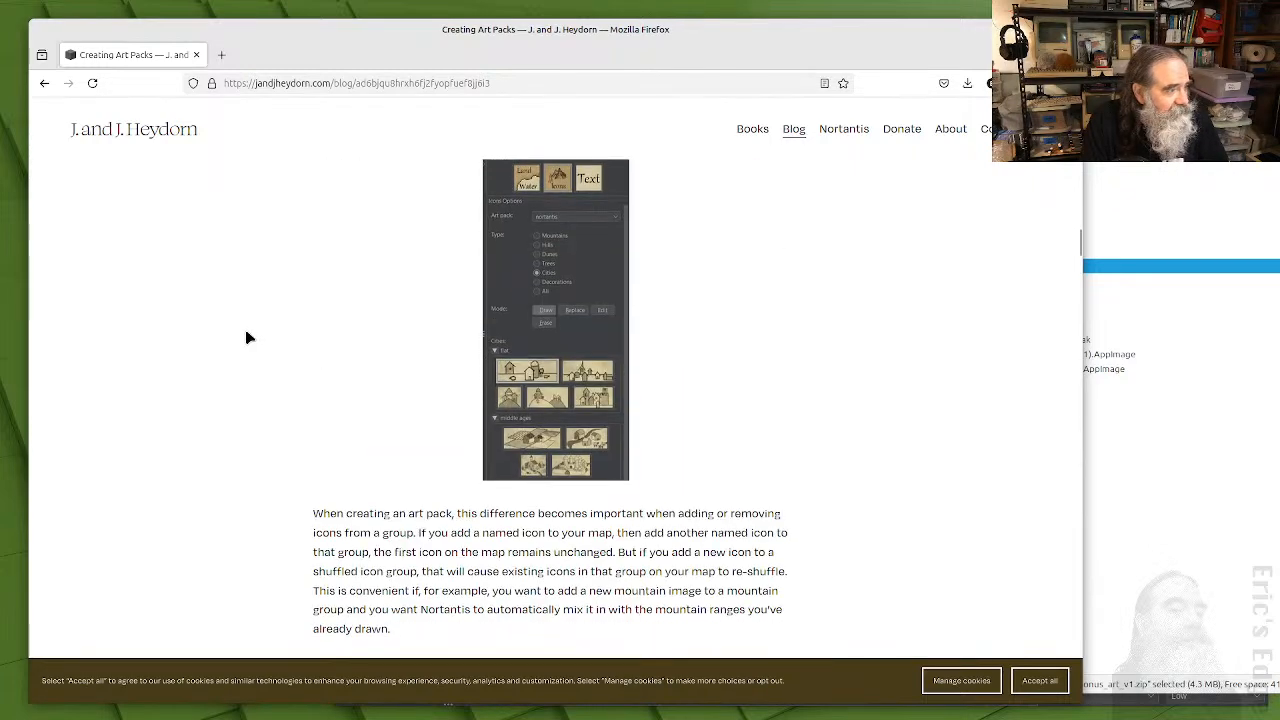
# - Skim the Creating Art Packs sections on icon folder structure, preparing icons in Krita, batch exporting and testing them on a map
pyautogui.scroll(-3, 248, 337)
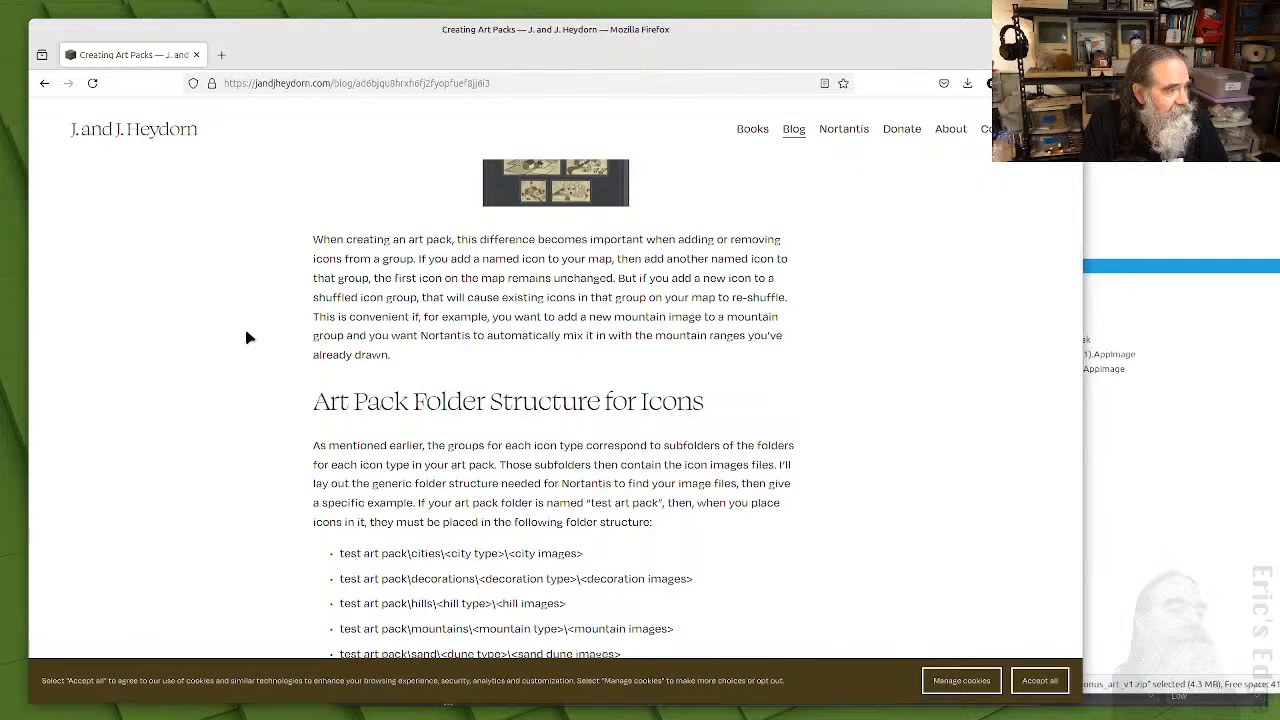
pyautogui.scroll(-5, 248, 337)
pyautogui.scroll(-12, 248, 337)
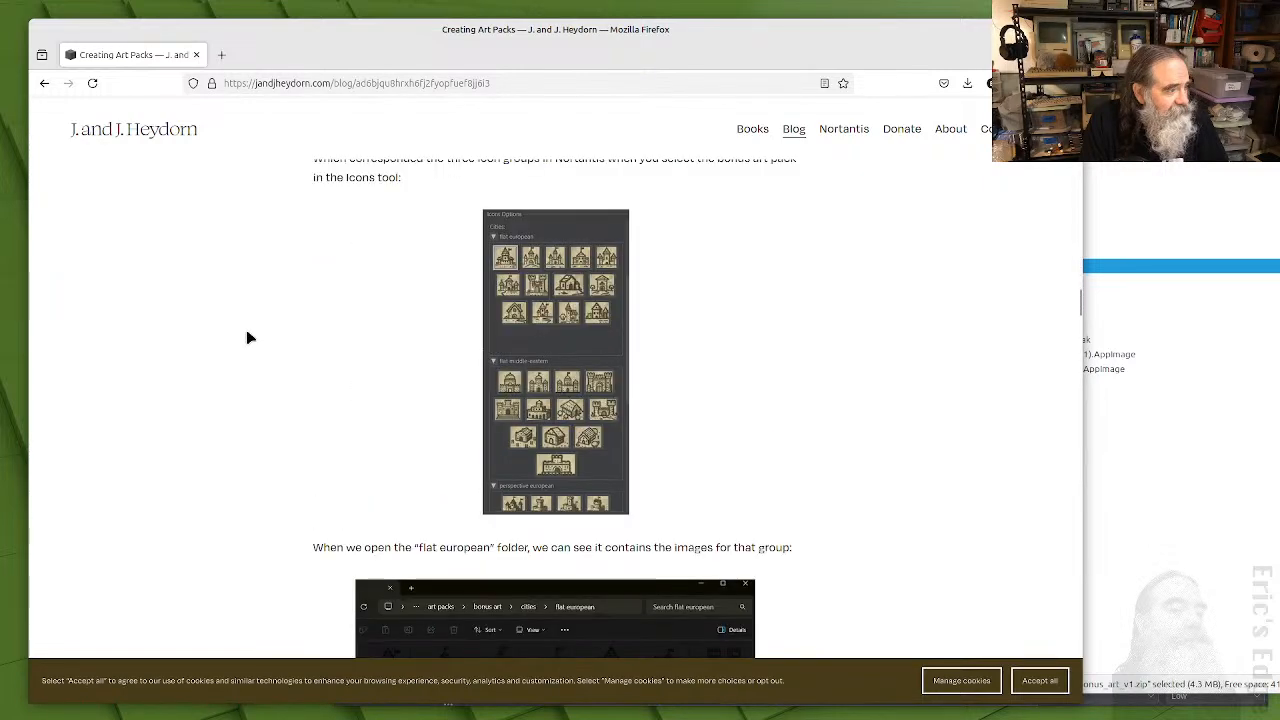
pyautogui.scroll(-4, 248, 337)
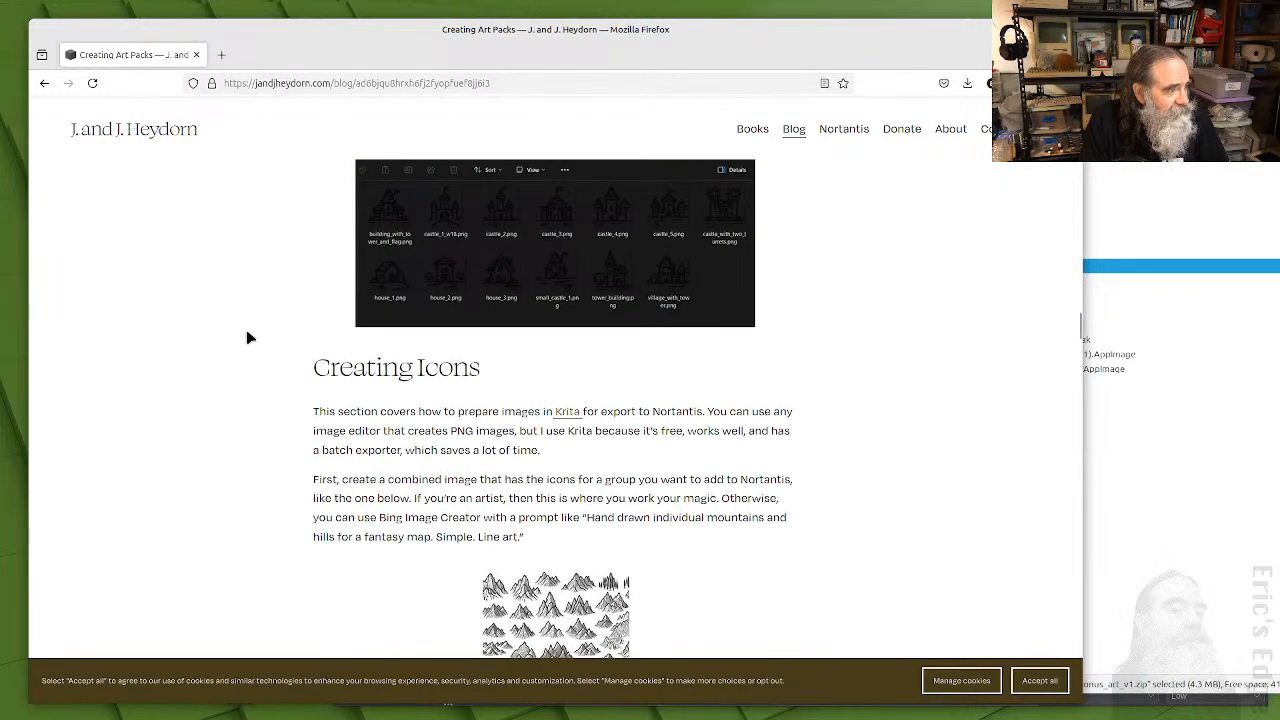
pyautogui.scroll(-6, 248, 337)
pyautogui.scroll(-16, 248, 337)
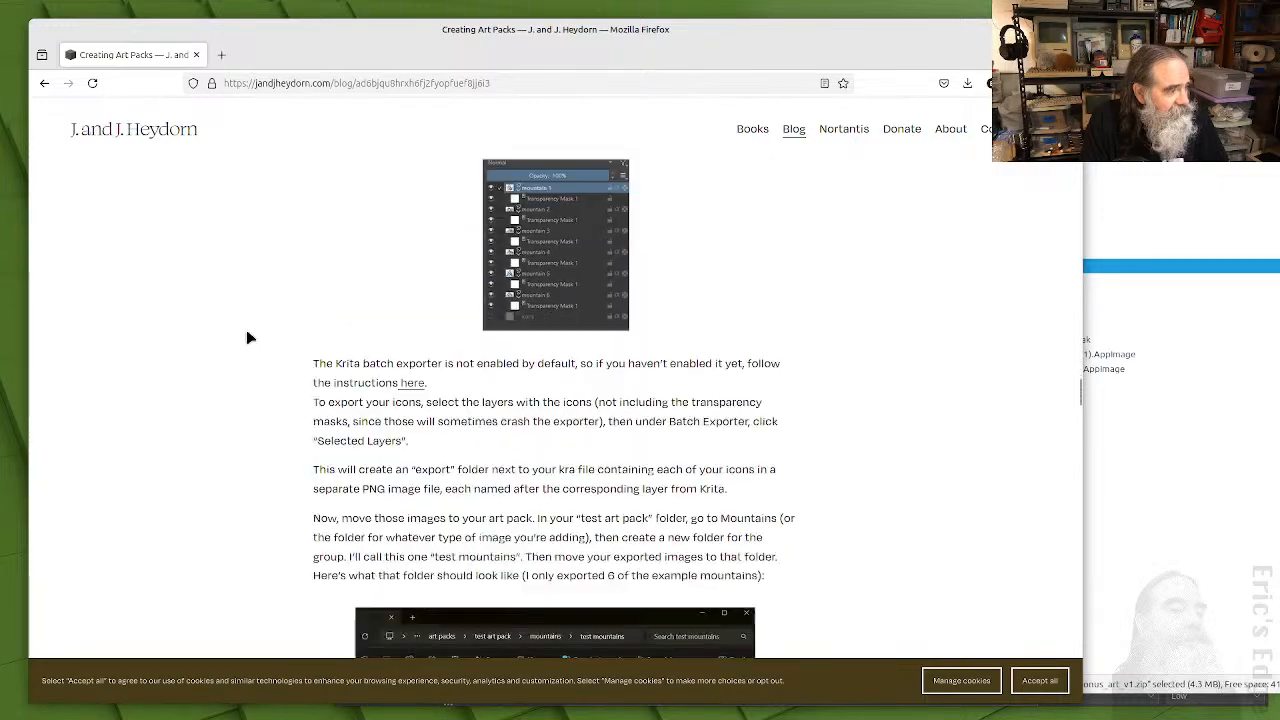
pyautogui.scroll(-13, 248, 337)
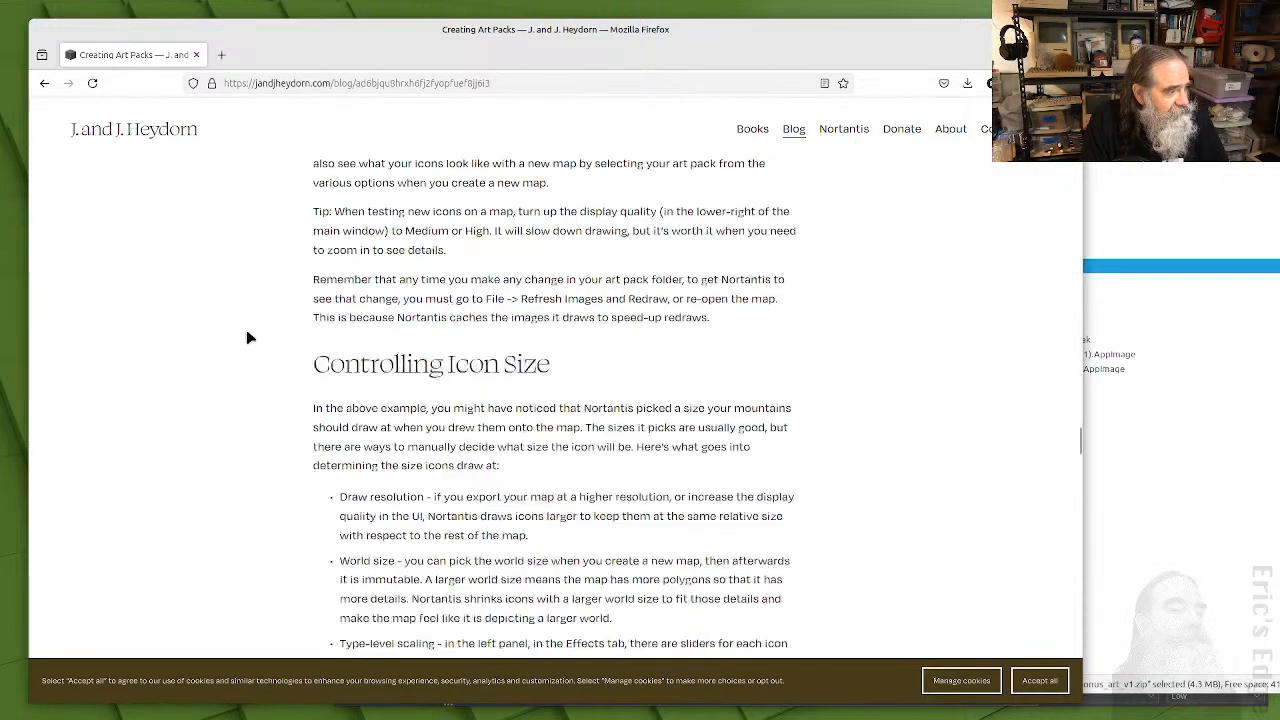
# - Skim the remaining sections on icon sizes, special group names, background textures, borders, sharing art packs and custom images folders
pyautogui.scroll(-17, 248, 337)
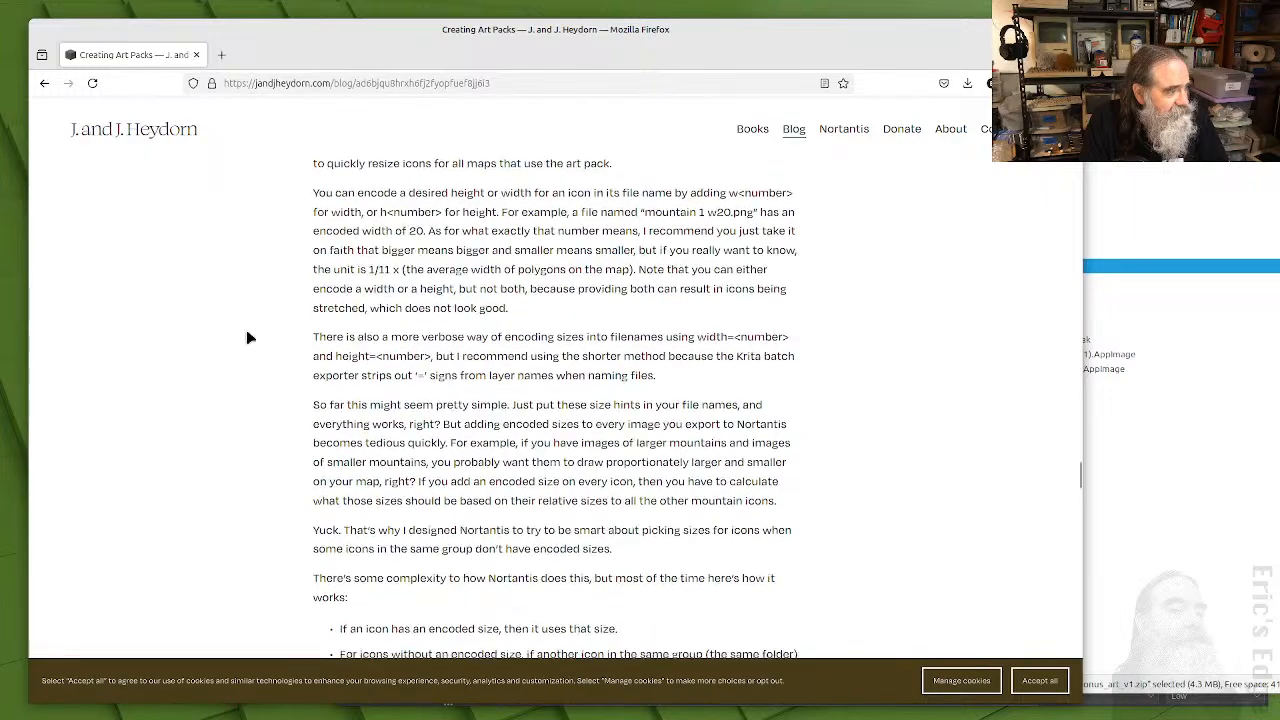
pyautogui.scroll(-7, 248, 337)
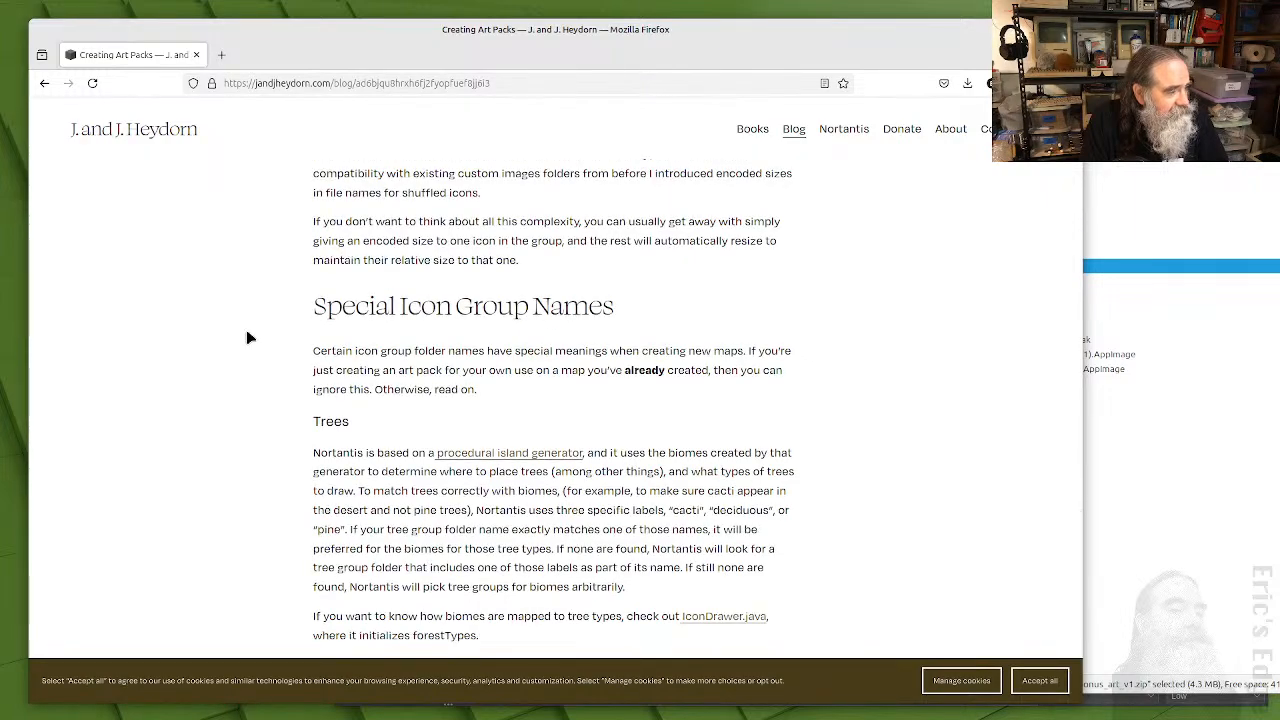
pyautogui.scroll(-18, 248, 337)
pyautogui.scroll(-13, 249, 338)
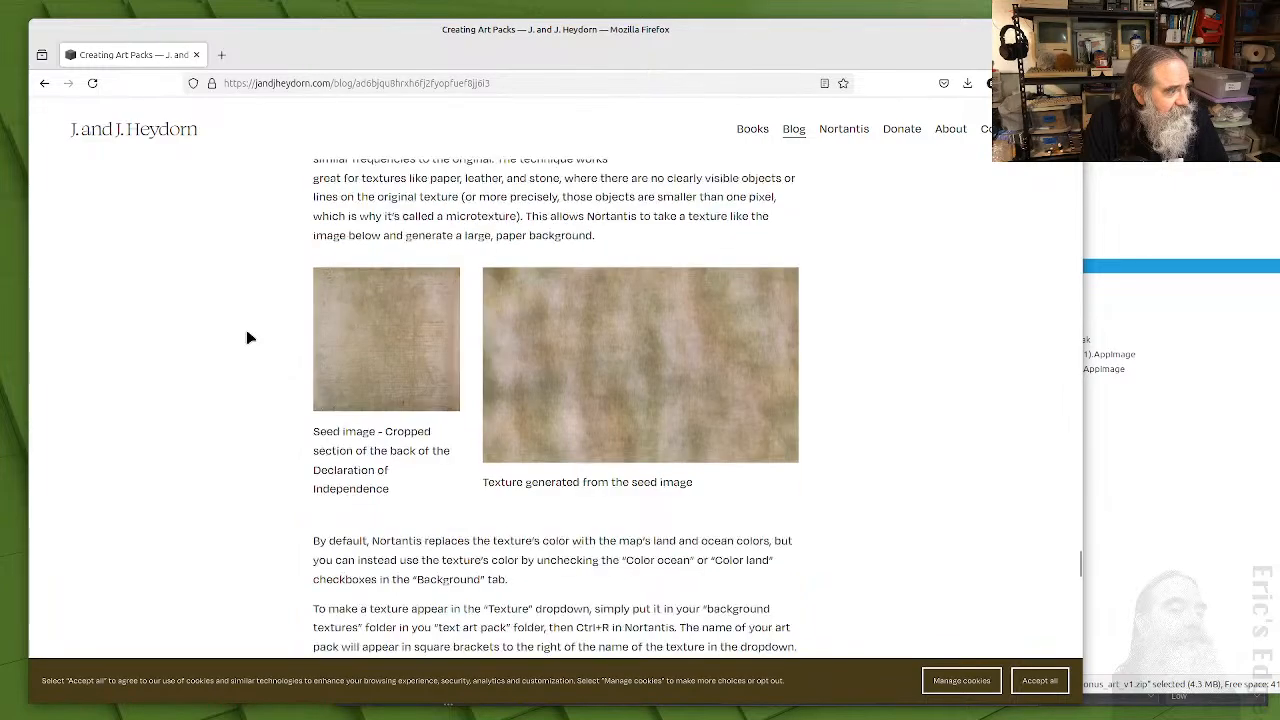
pyautogui.scroll(-11, 250, 339)
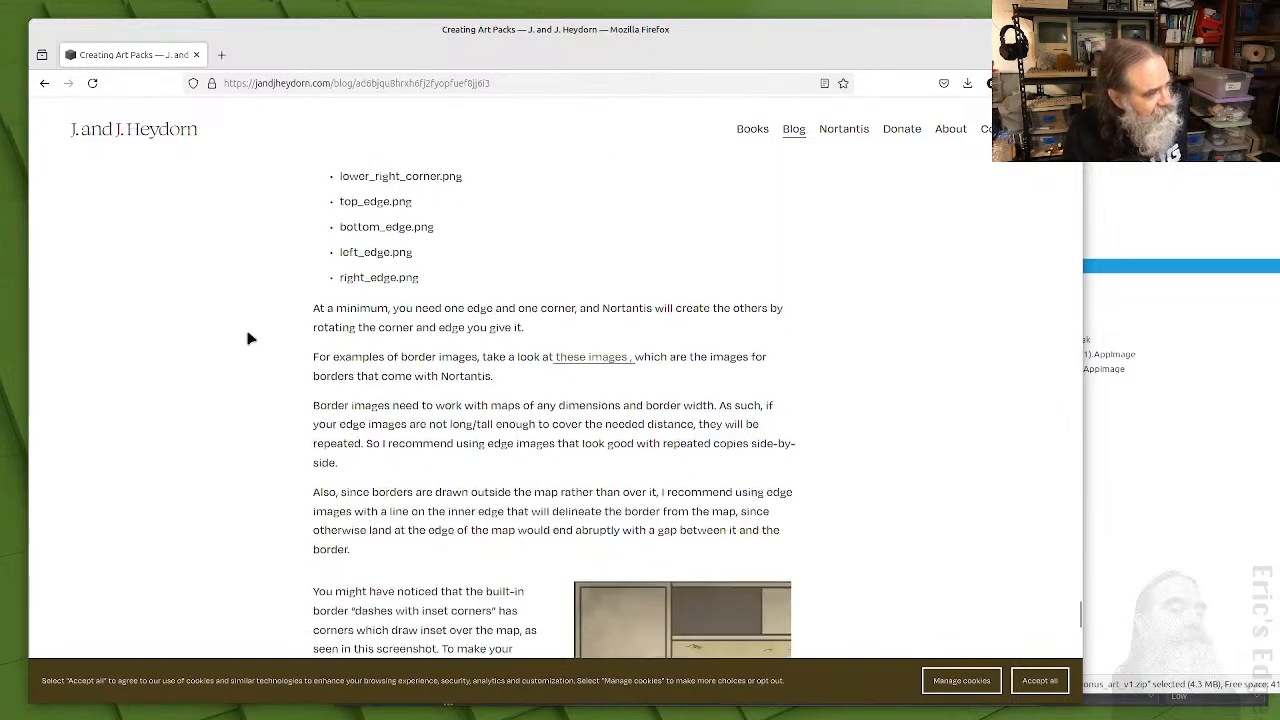
pyautogui.scroll(-3, 250, 340)
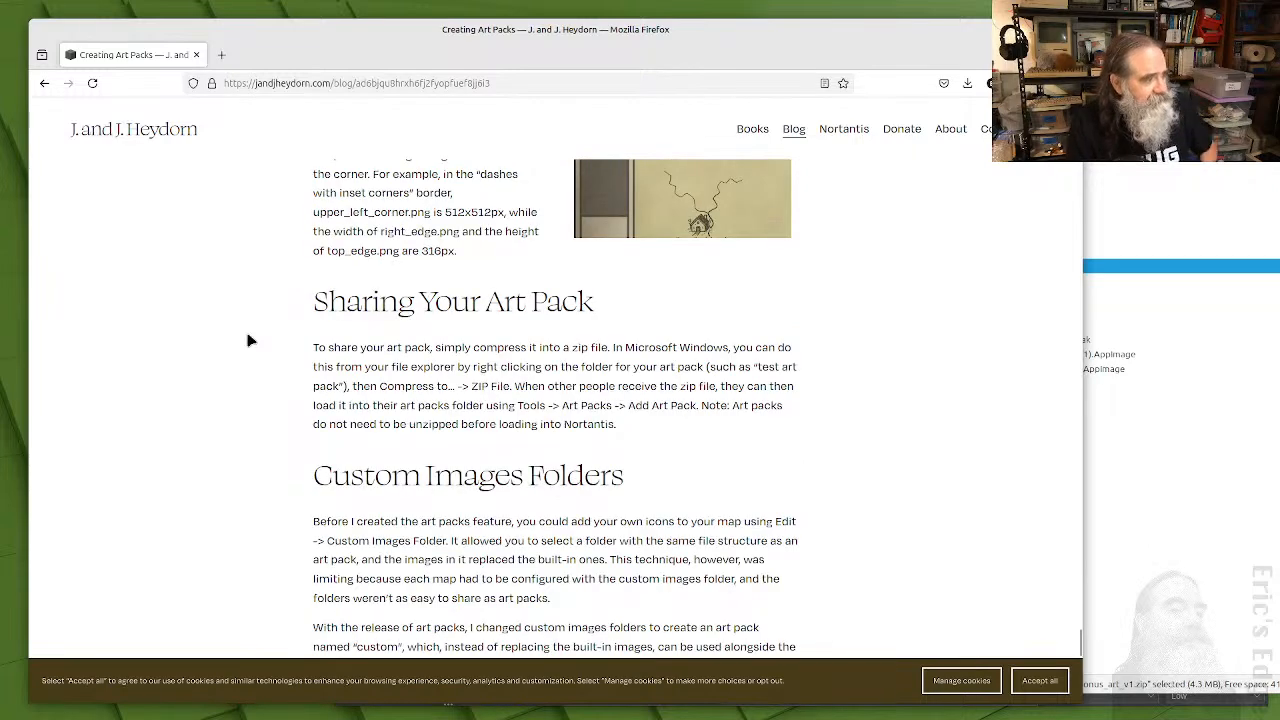
pyautogui.scroll(-2, 250, 339)
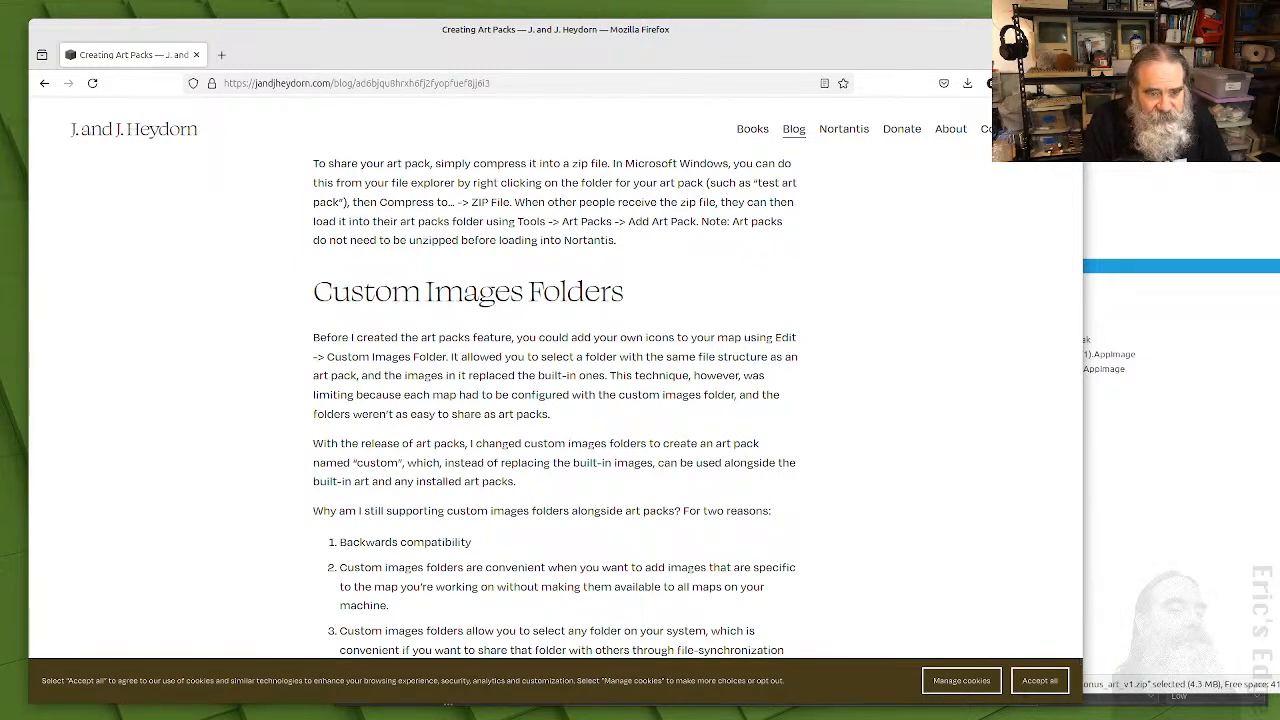
# - Move the file manager window off this screen and bring Nortantis to the front
pyautogui.hotkey('alt', 'Tab')
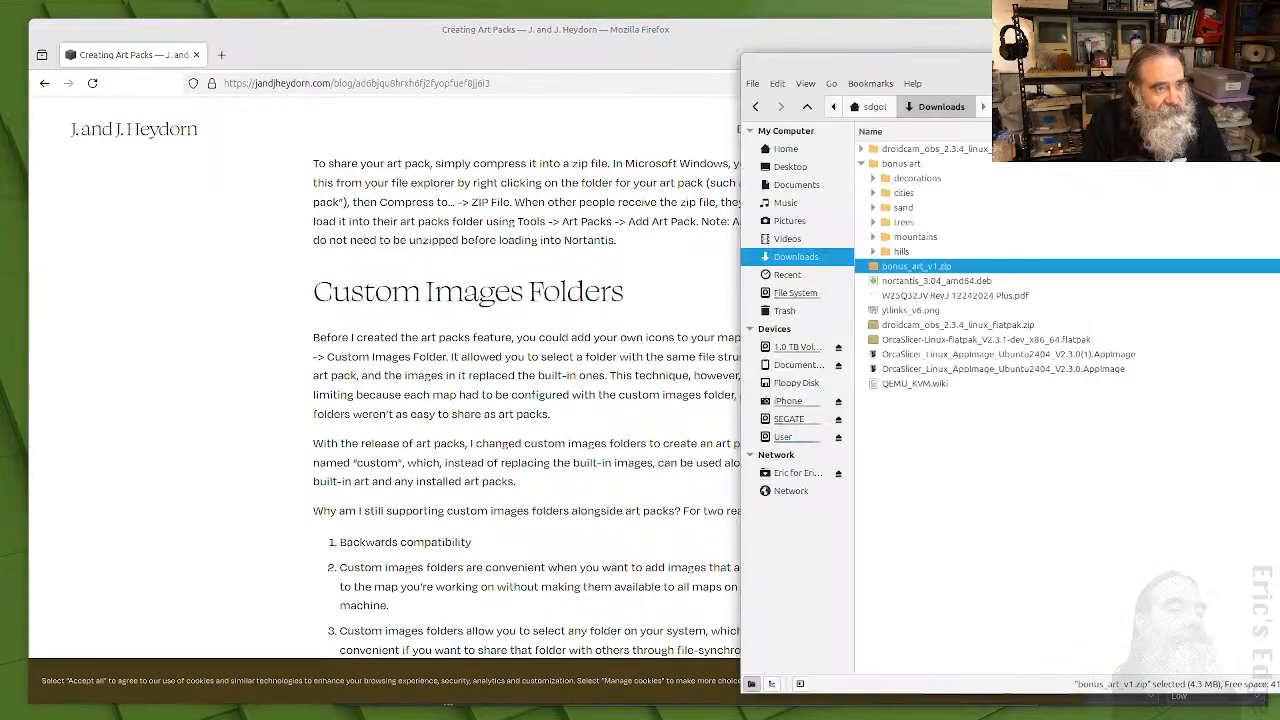
pyautogui.moveTo(1060, 62); pyautogui.dragTo(1279, 62)
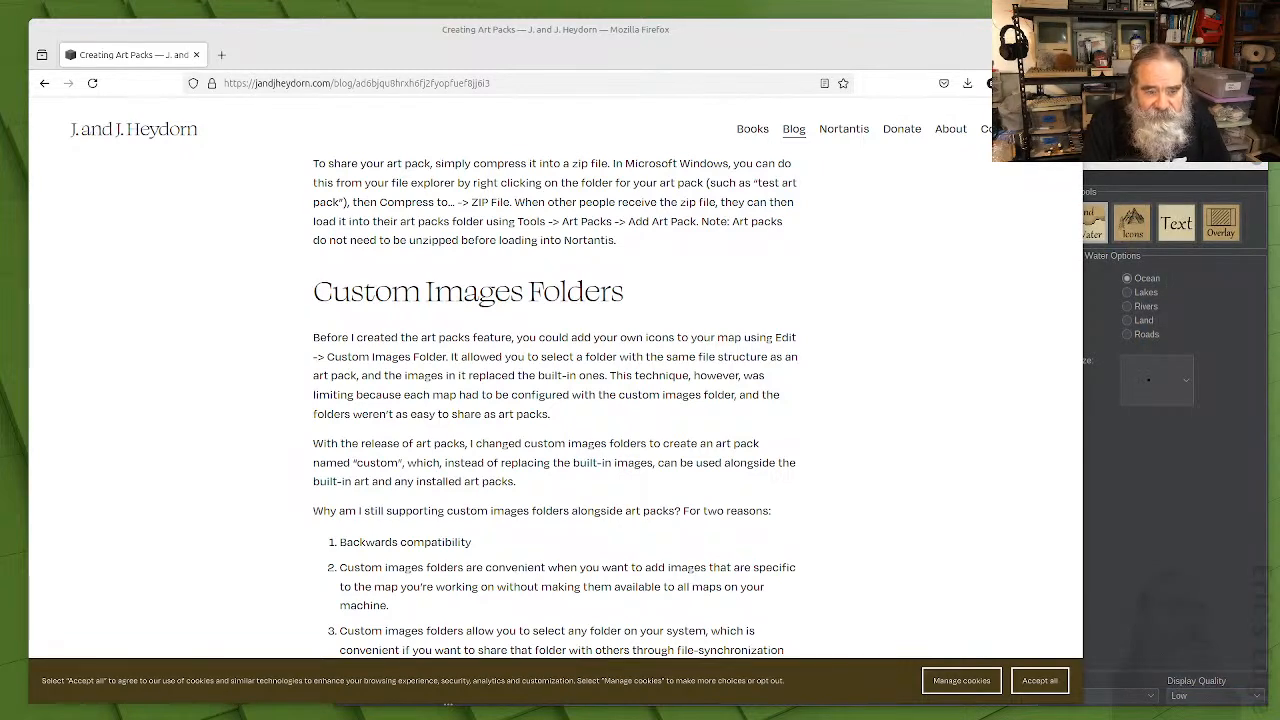
pyautogui.click(1152, 170)
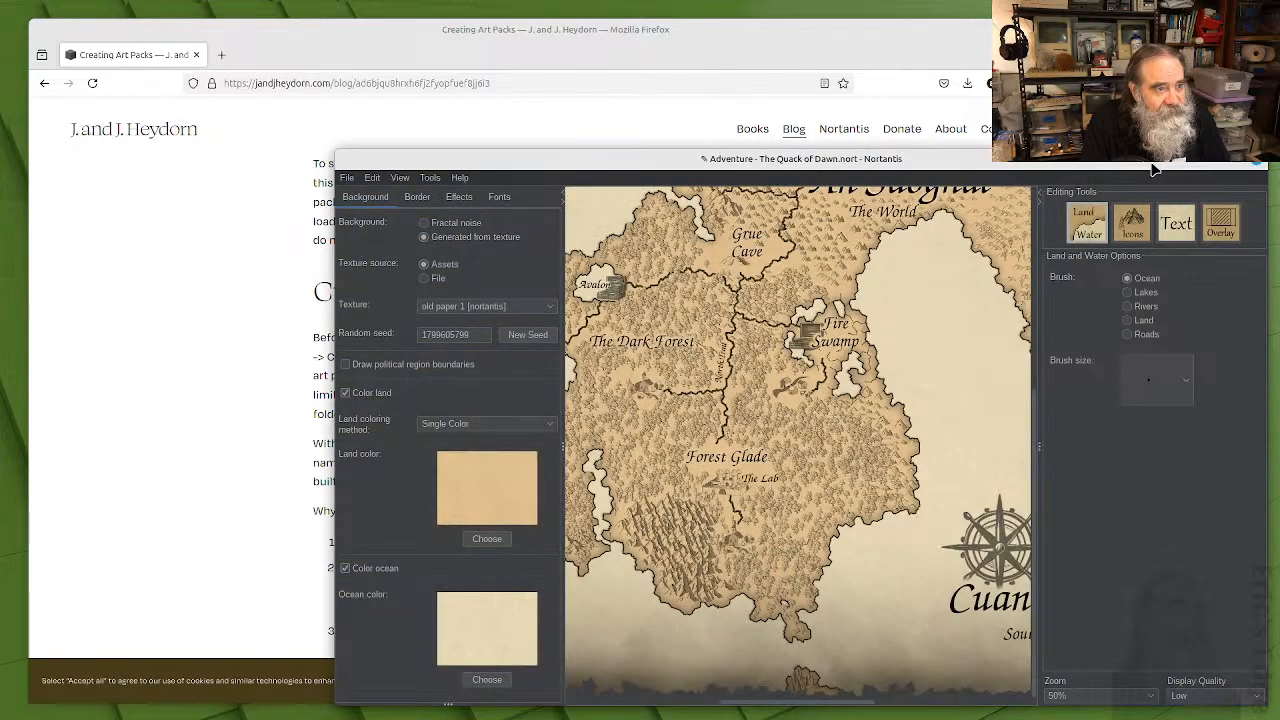
# - Add bonus_art_v1.zip from the Downloads folder to Nortantis as an art pack
pyautogui.click(430, 177)
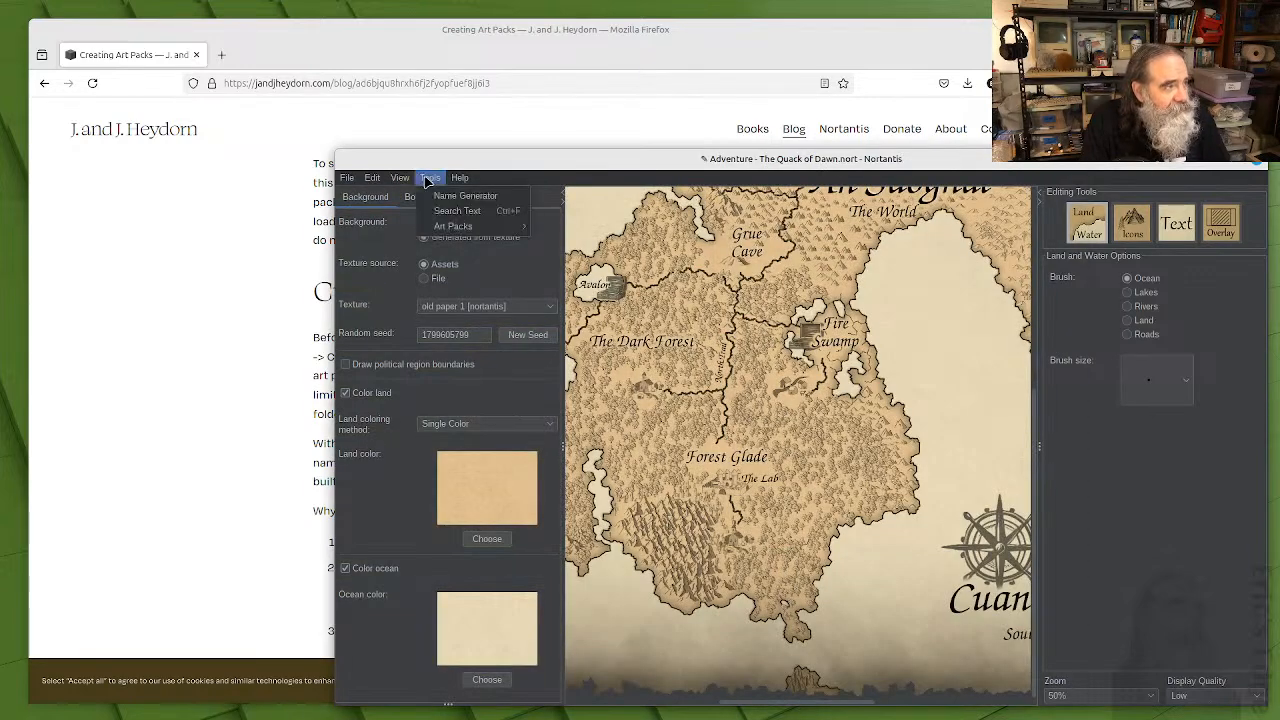
pyautogui.moveTo(446, 228)
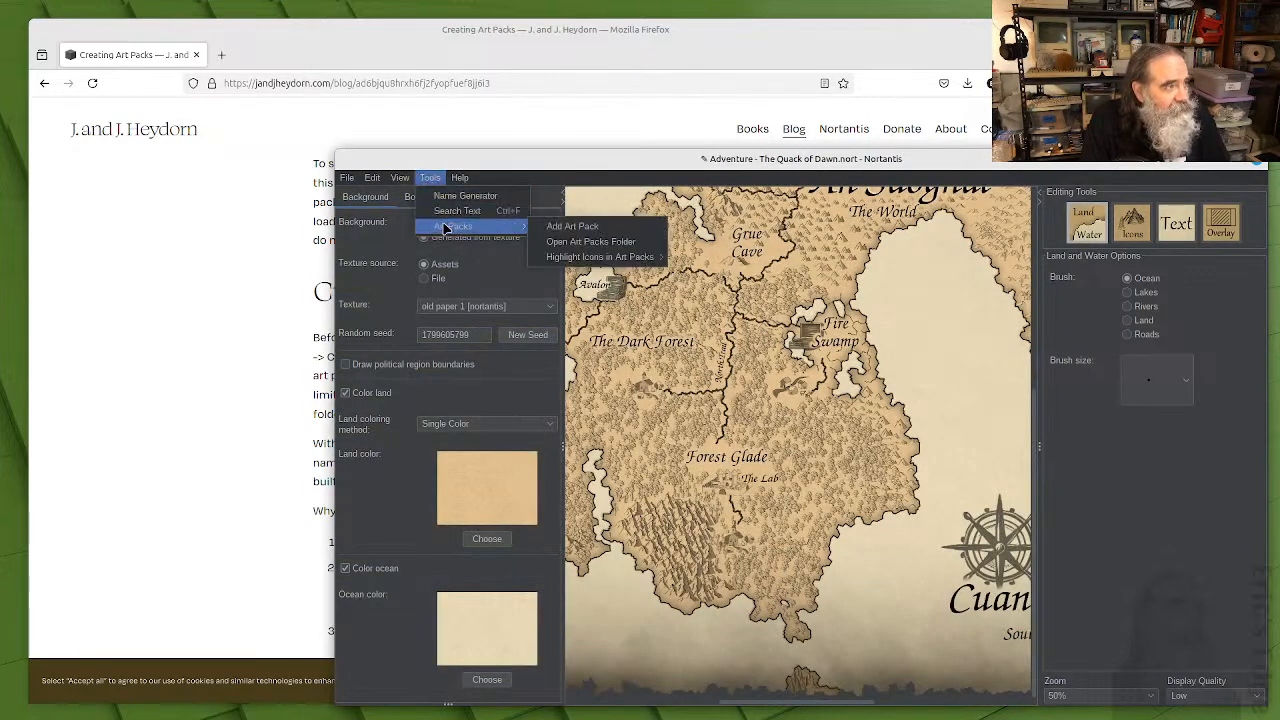
pyautogui.click(565, 228)
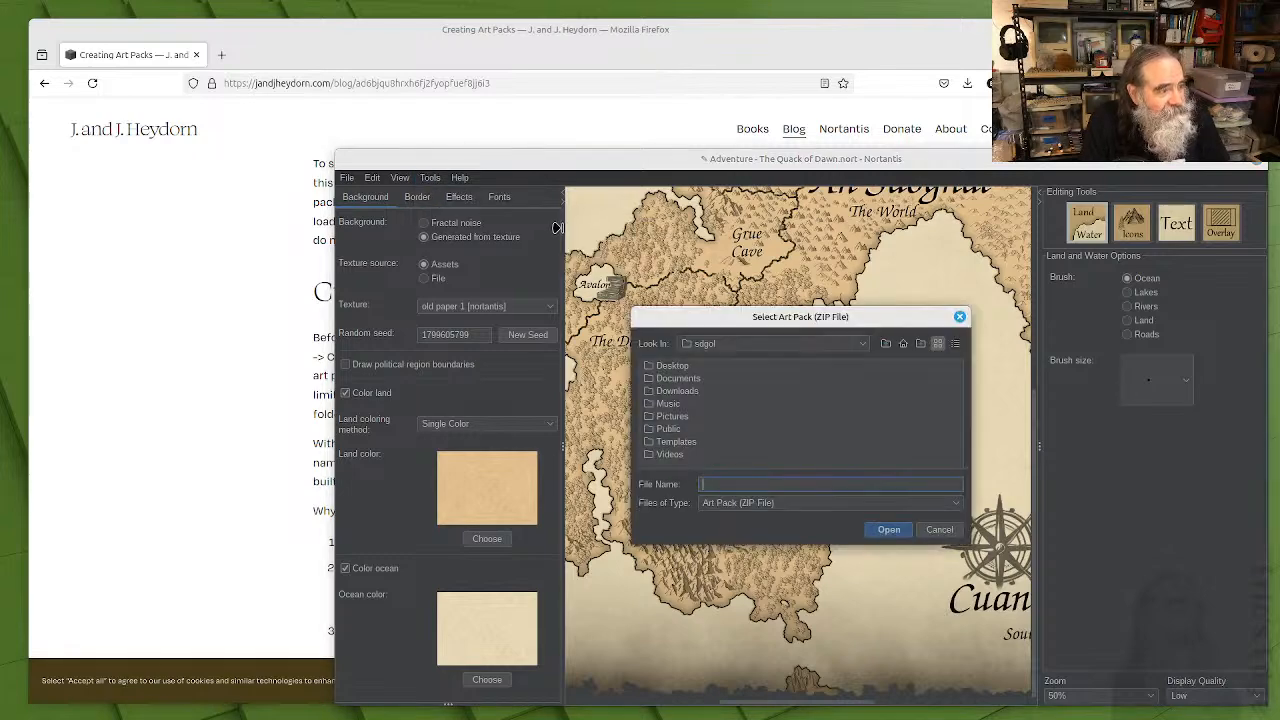
pyautogui.doubleClick(676, 392)
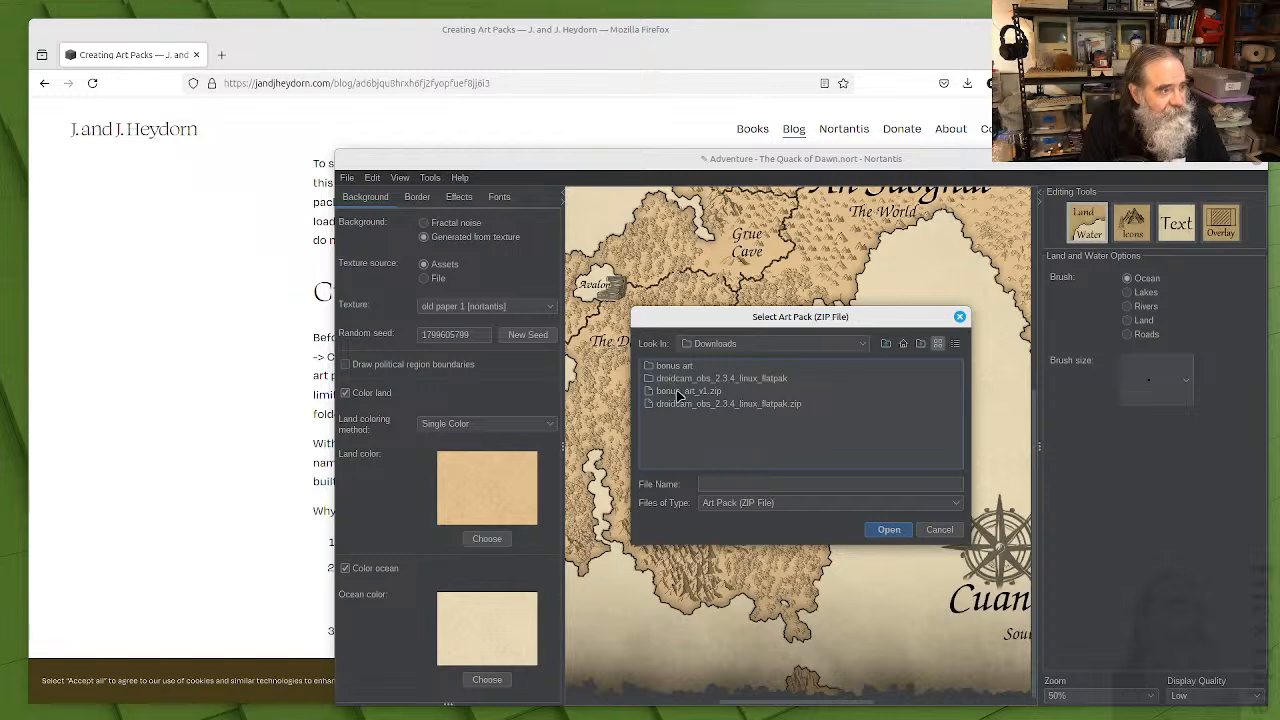
pyautogui.click(677, 394)
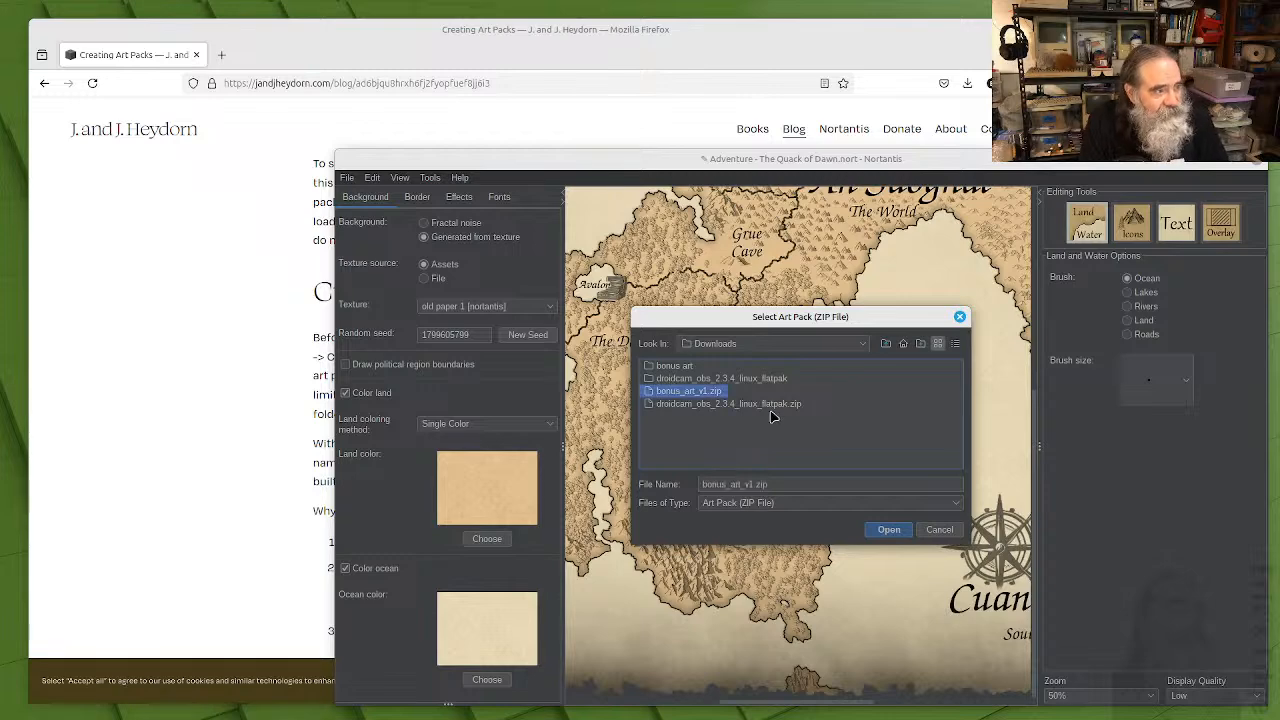
pyautogui.click(887, 531)
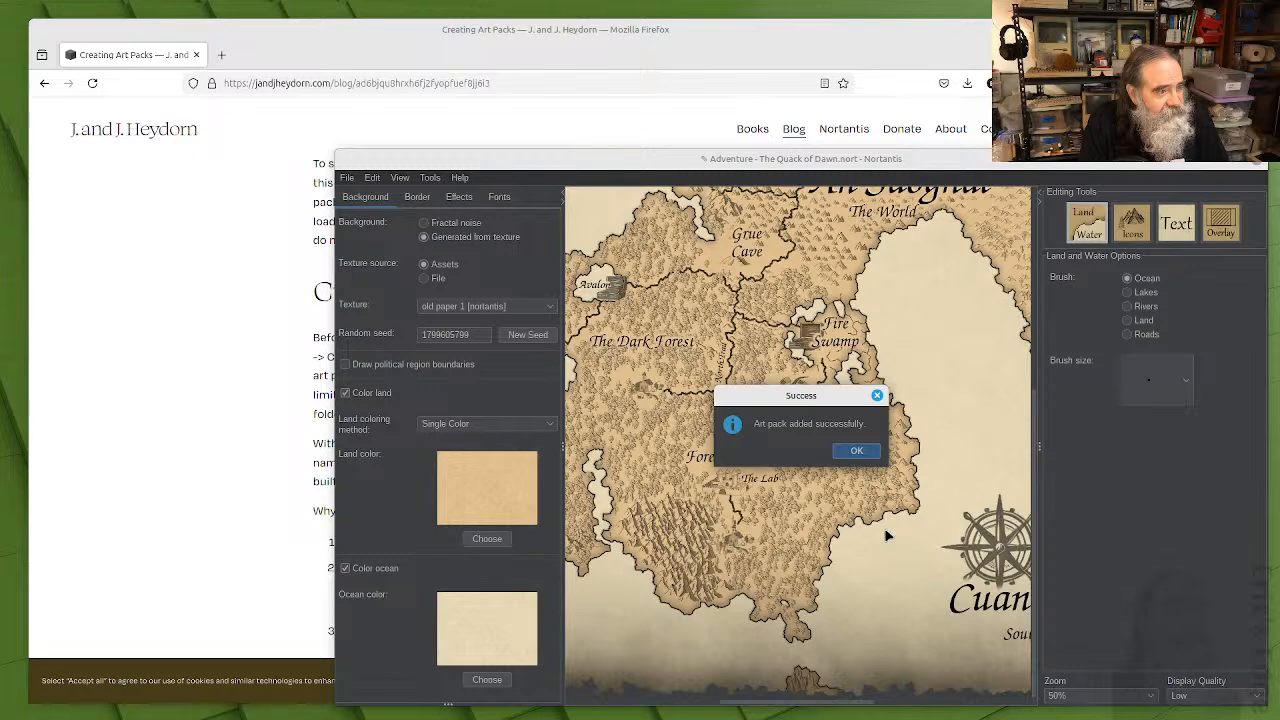
pyautogui.click(855, 452)
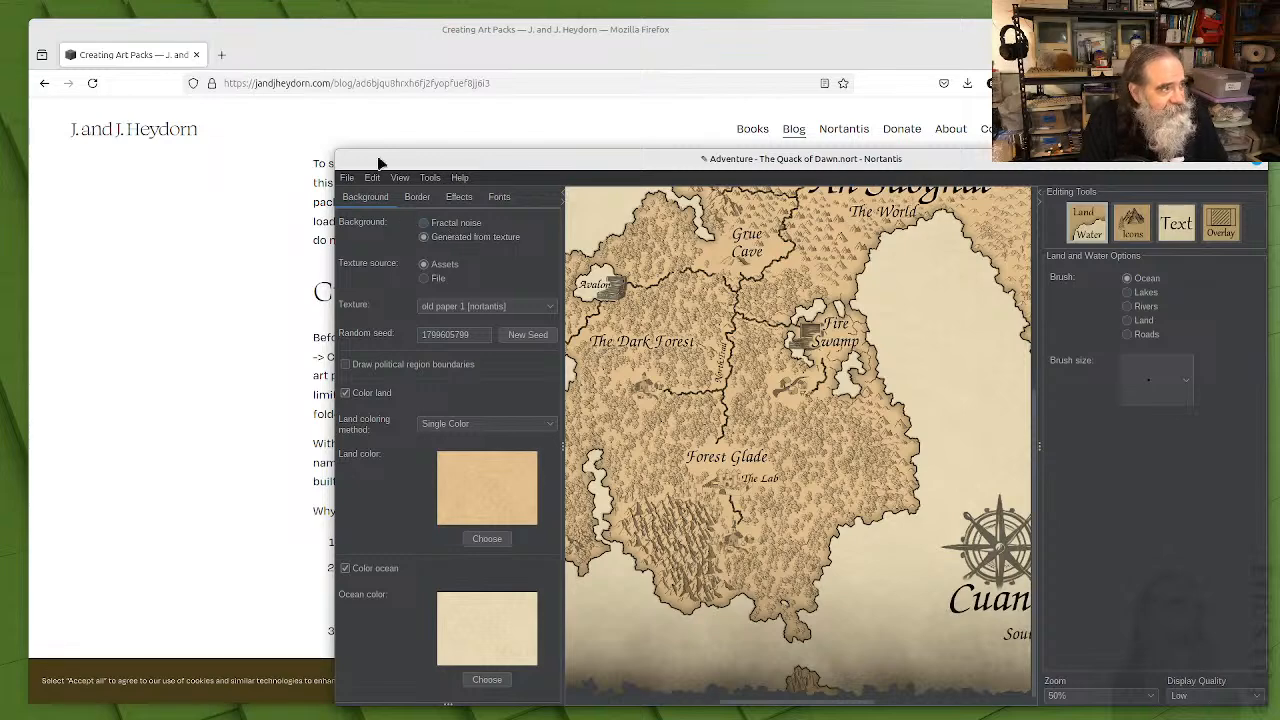
# - Enlarge the Nortantis window and close the program without saving the map's changes
pyautogui.moveTo(336, 151); pyautogui.dragTo(225, 55)
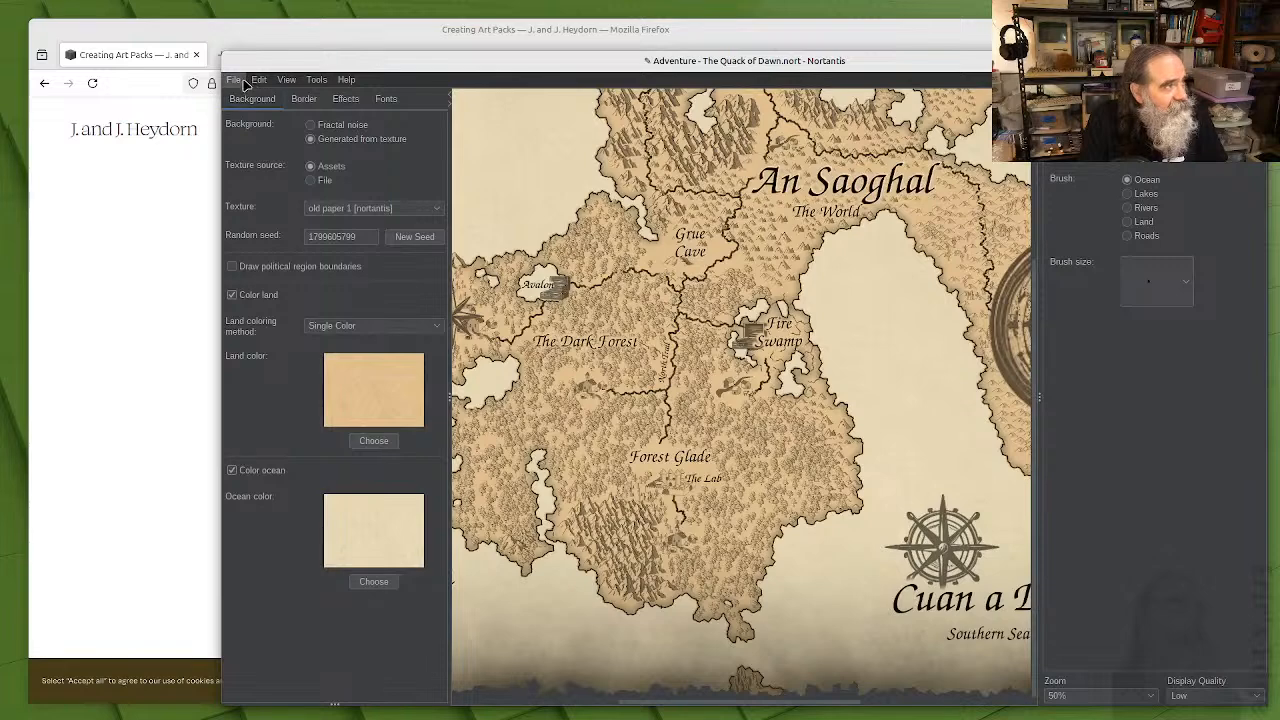
pyautogui.click(240, 81)
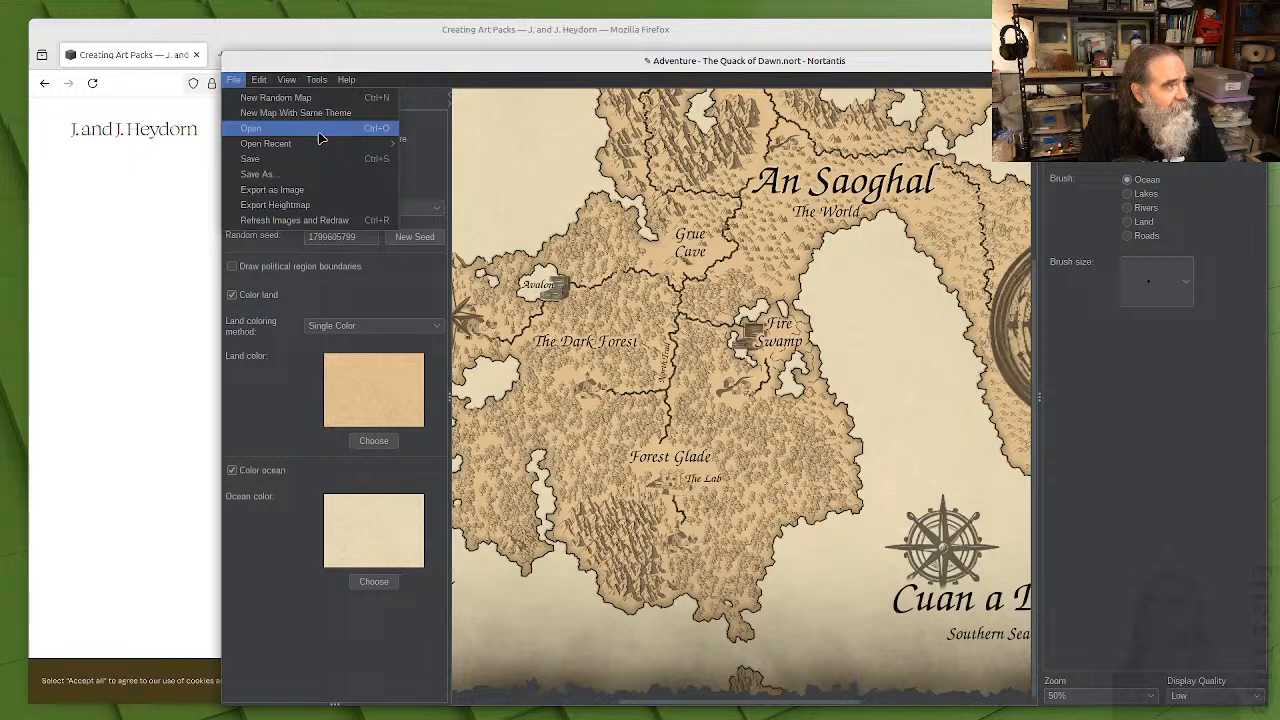
pyautogui.moveTo(252, 84)
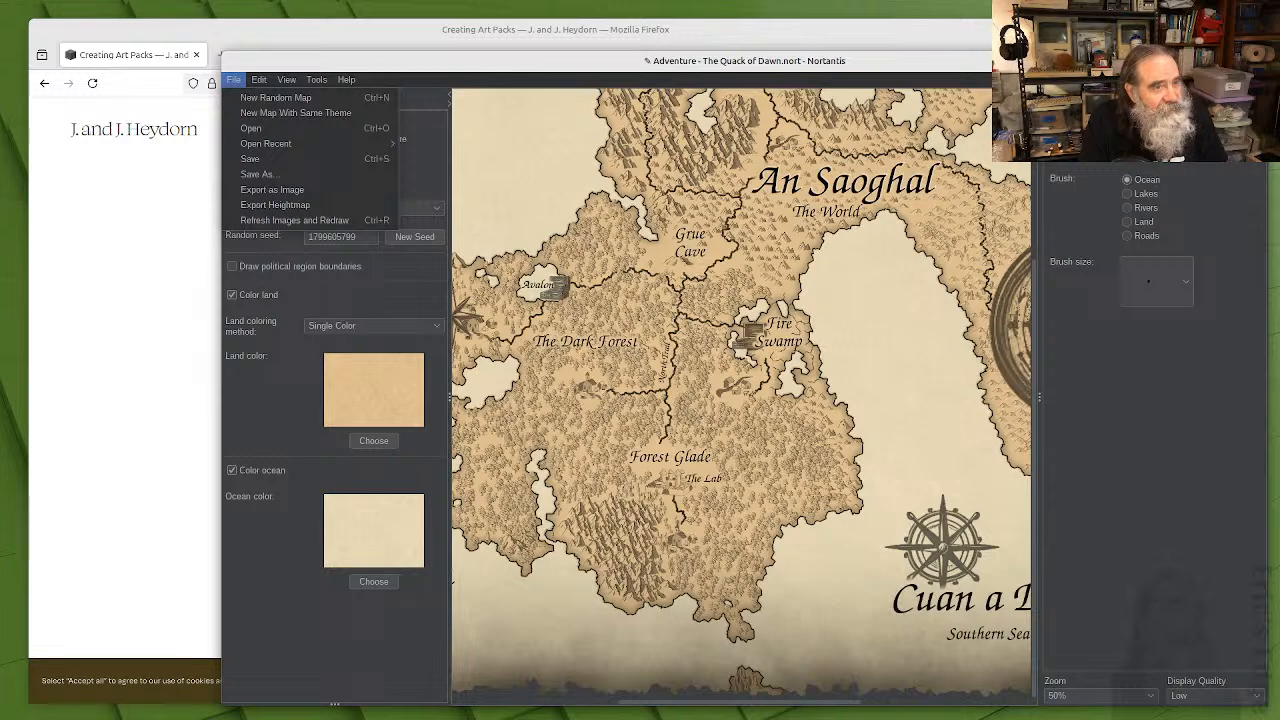
pyautogui.press('Escape')
pyautogui.hotkey('alt', 'F4')
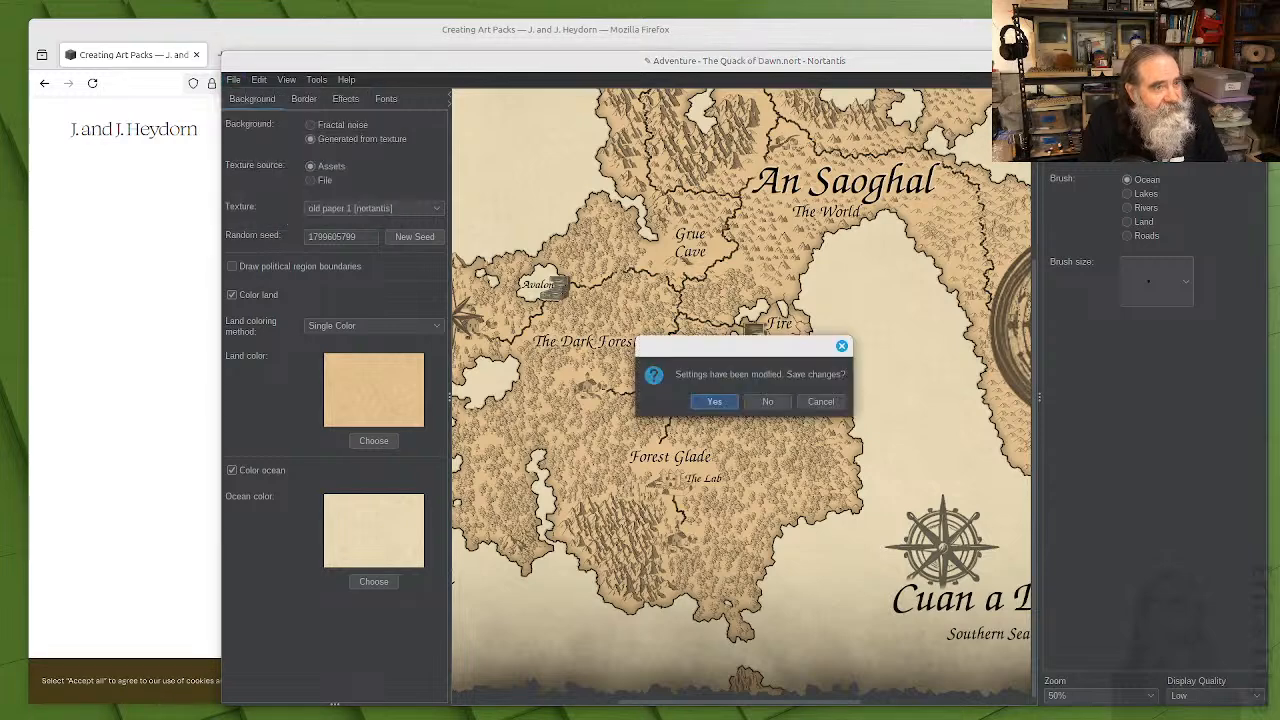
pyautogui.click(766, 400)
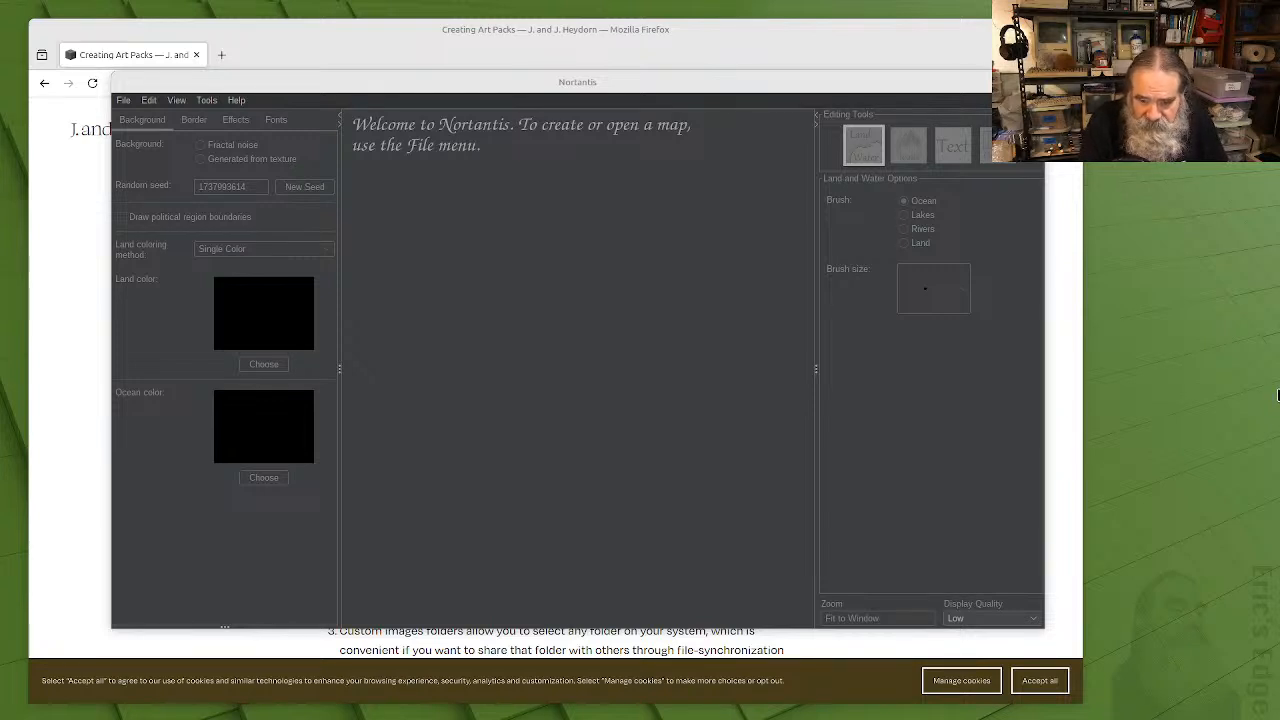
# - Maximize the restarted Nortantis window and reopen the recent map Adventure - The Quack of Dawn
pyautogui.doubleClick(538, 84)
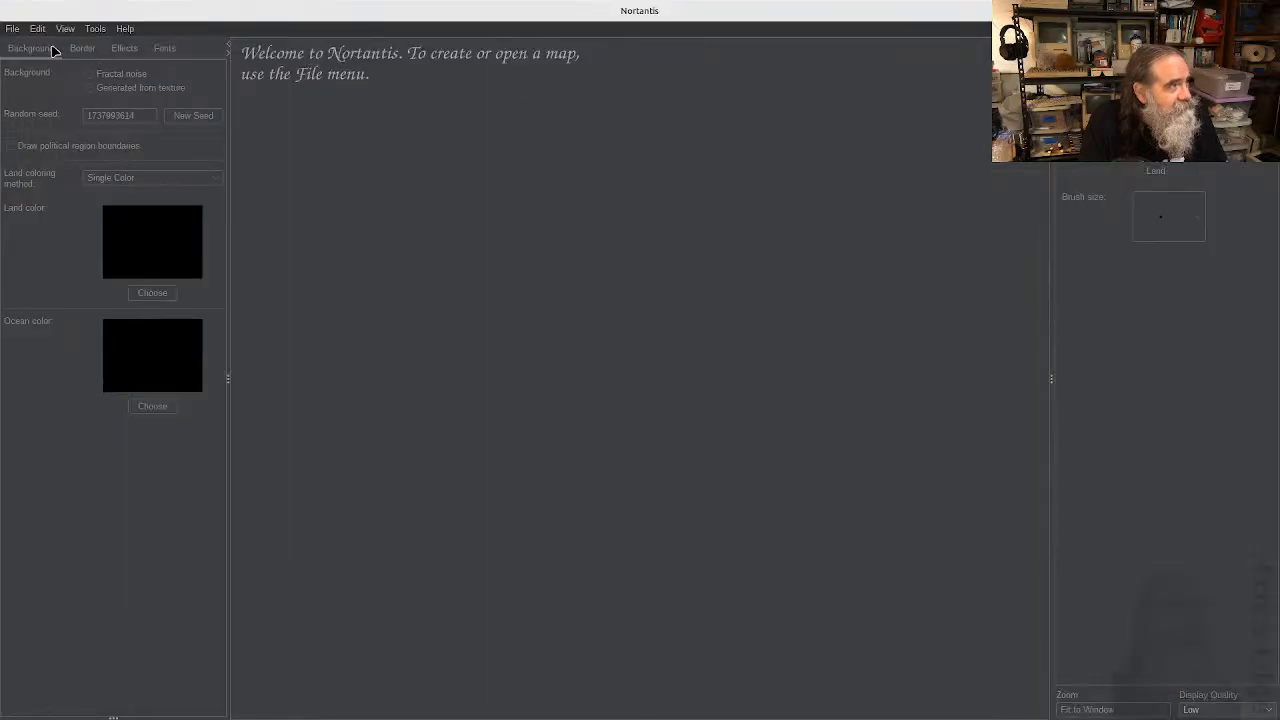
pyautogui.click(12, 28)
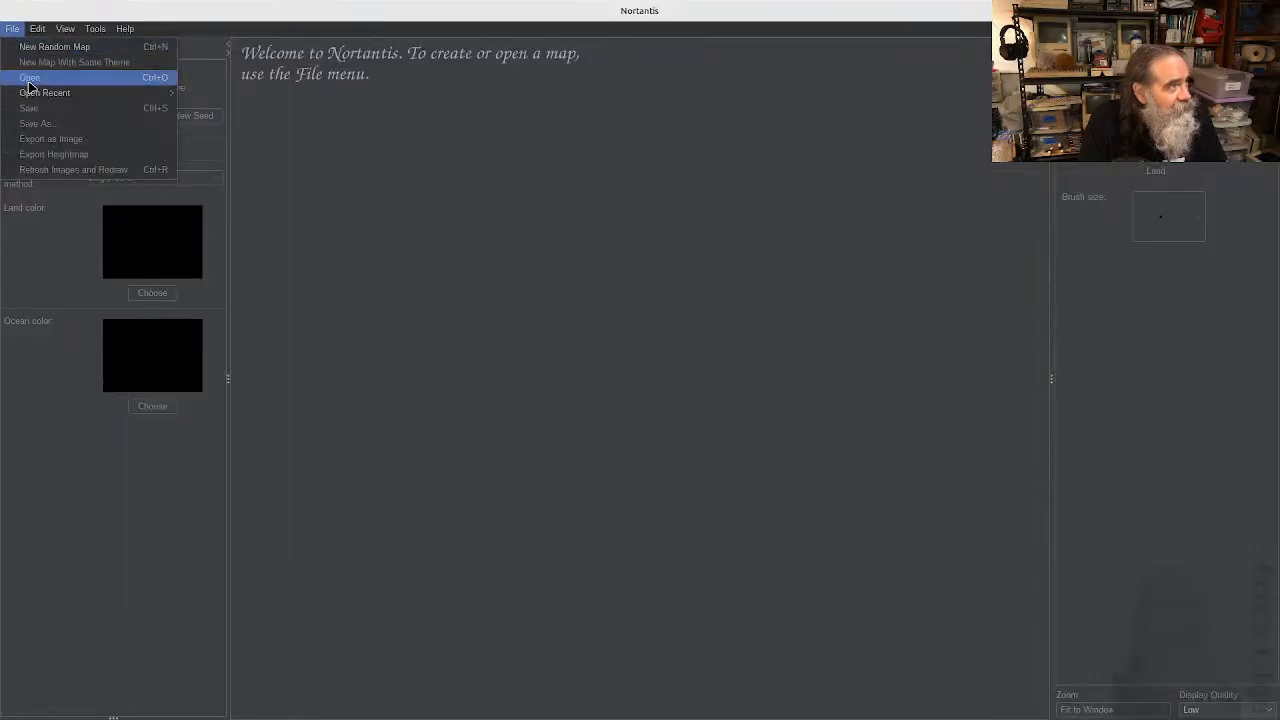
pyautogui.moveTo(30, 93)
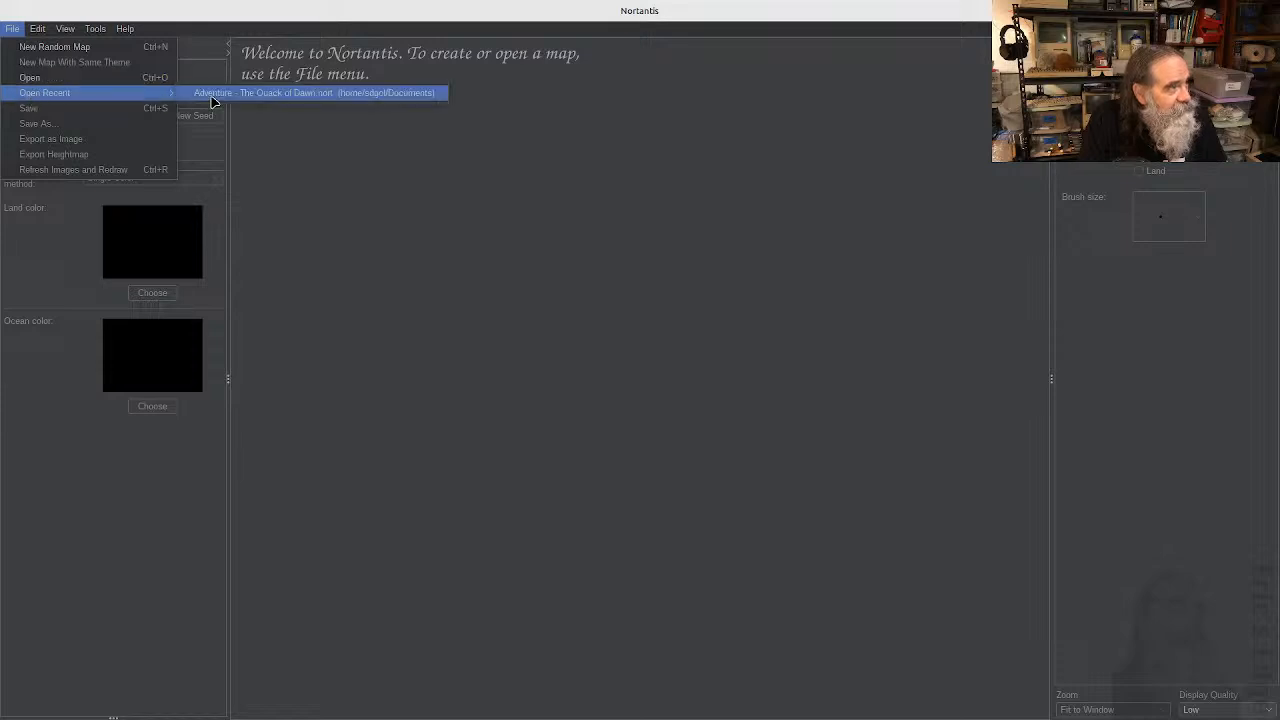
pyautogui.click(211, 101)
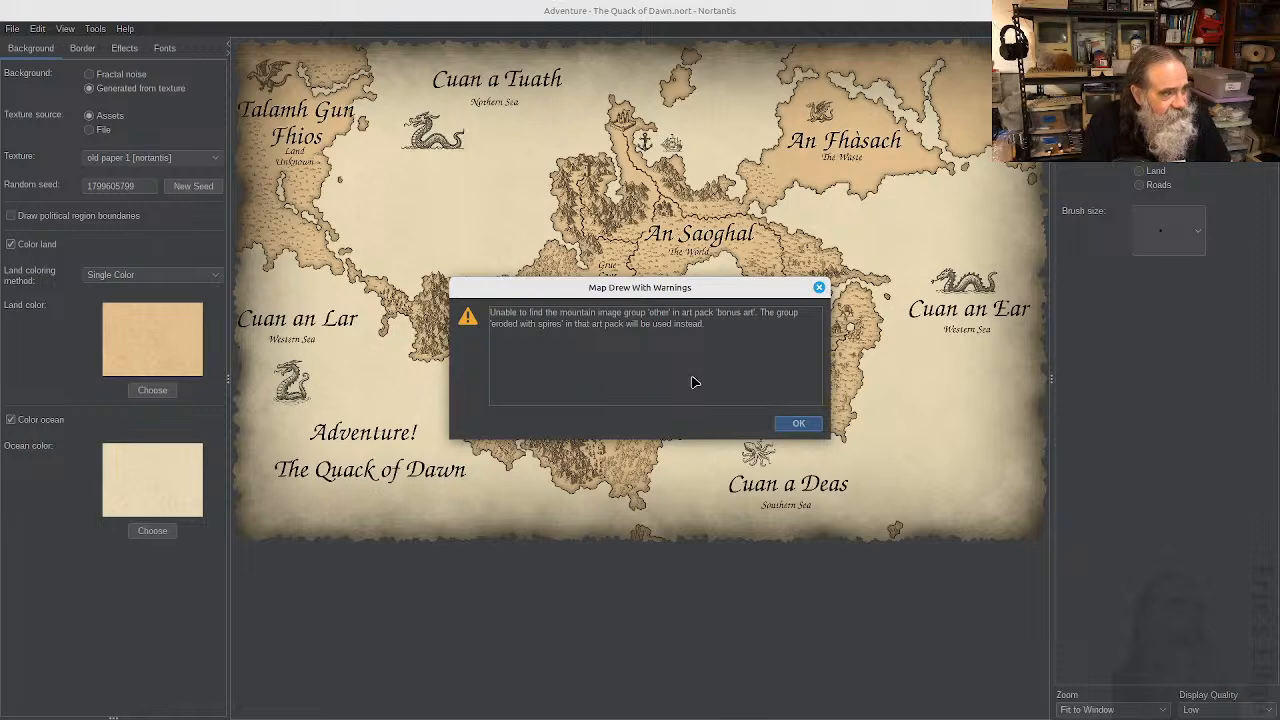
pyautogui.click(798, 424)
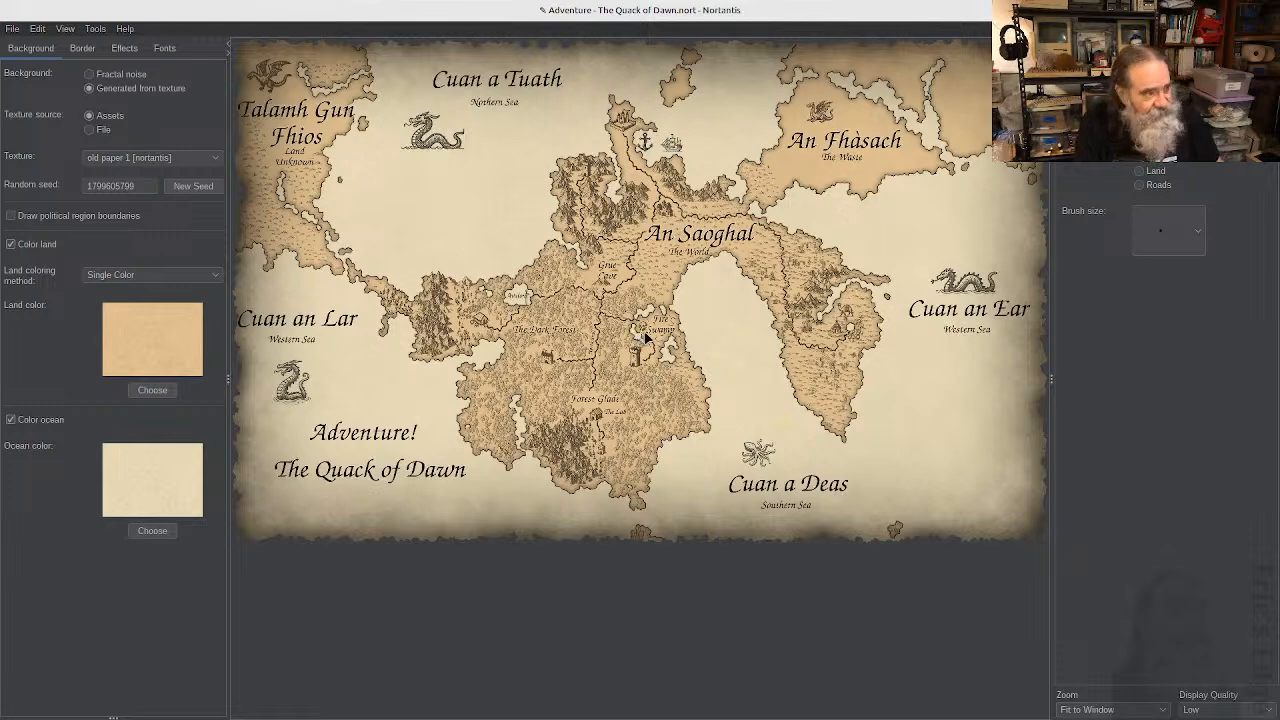
# - Inspect the map icons up close around Fire Swamp, Avalon and The Dark Forest
pyautogui.scroll(2, 645, 340)
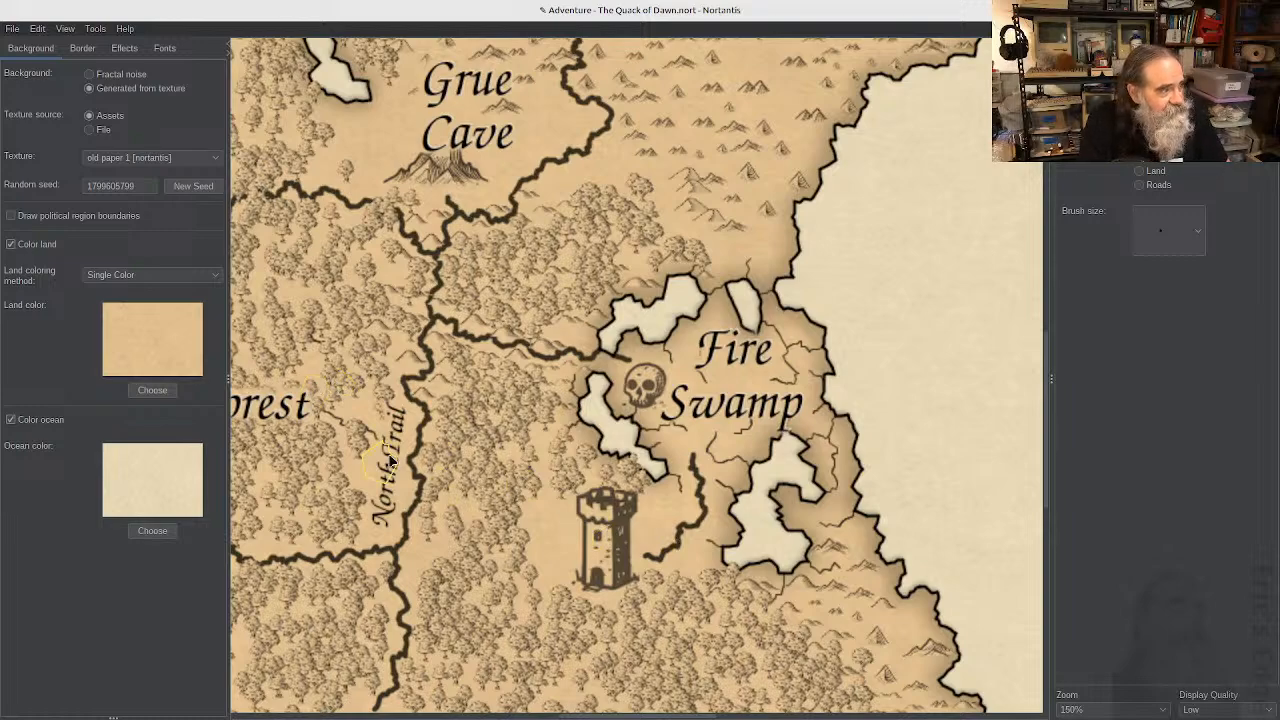
pyautogui.scroll(-4, 390, 460)
pyautogui.scroll(1, 394, 454)
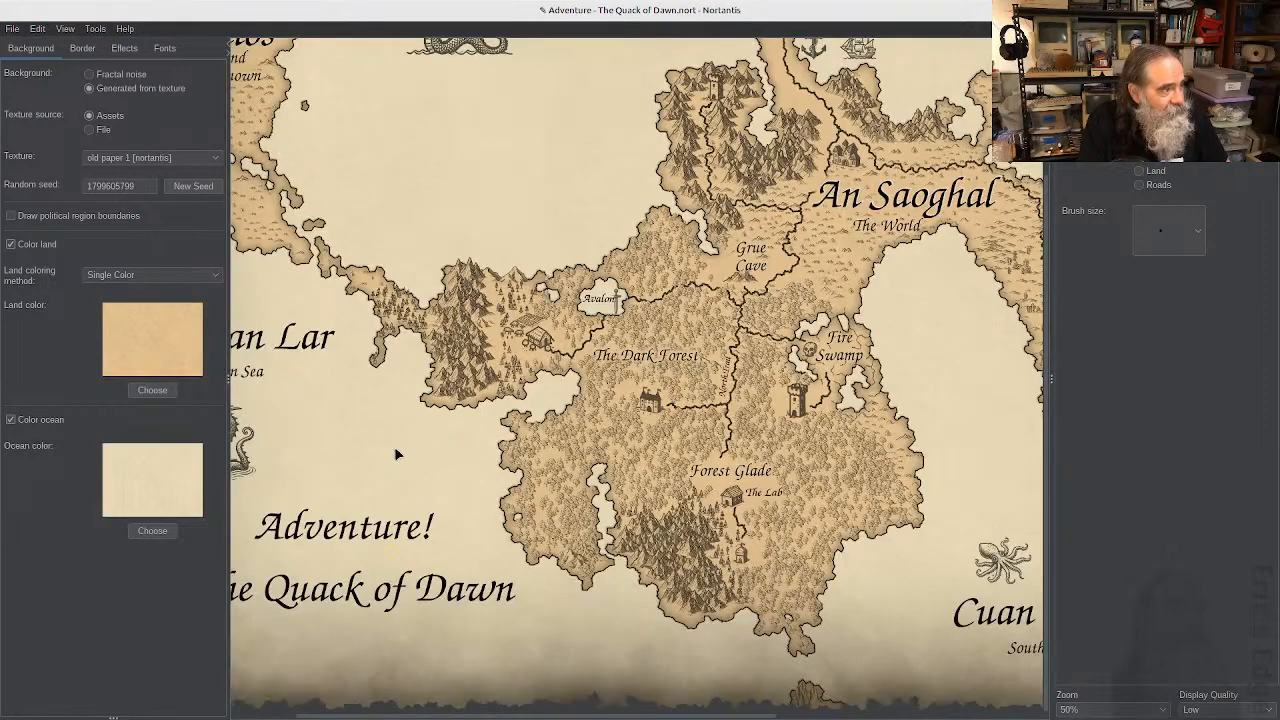
pyautogui.scroll(1, 538, 340)
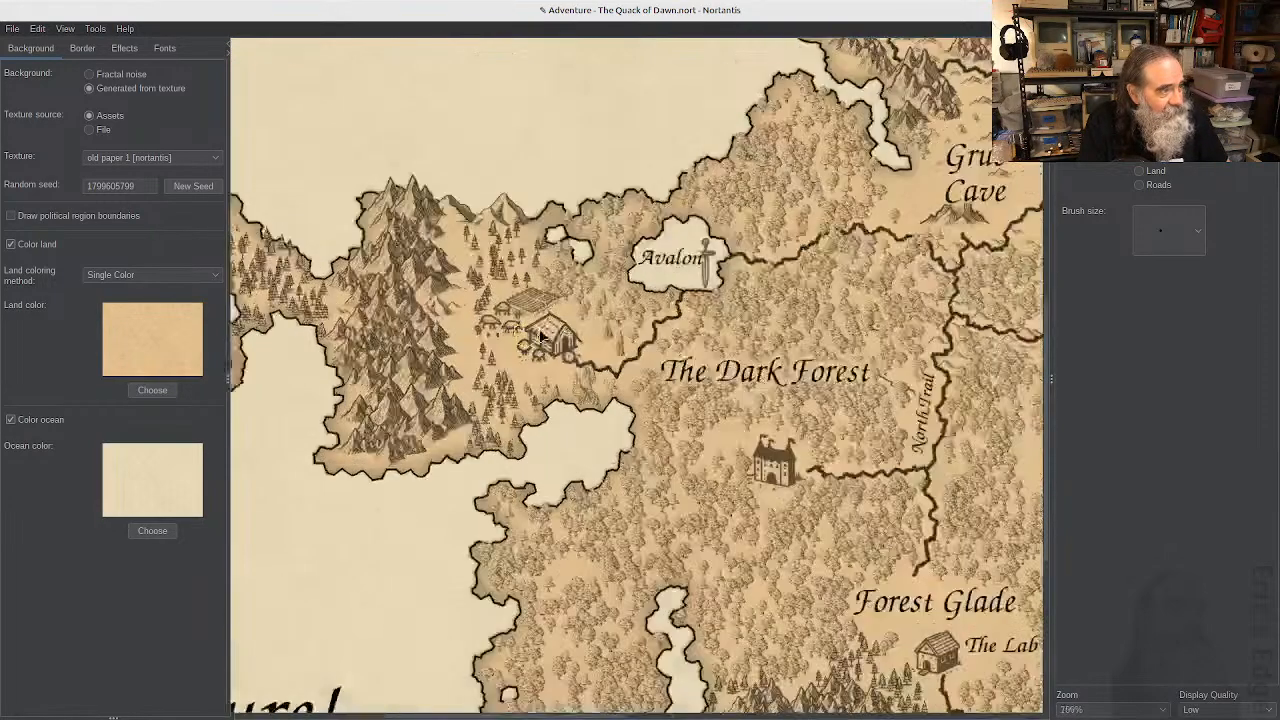
pyautogui.scroll(1, 545, 300)
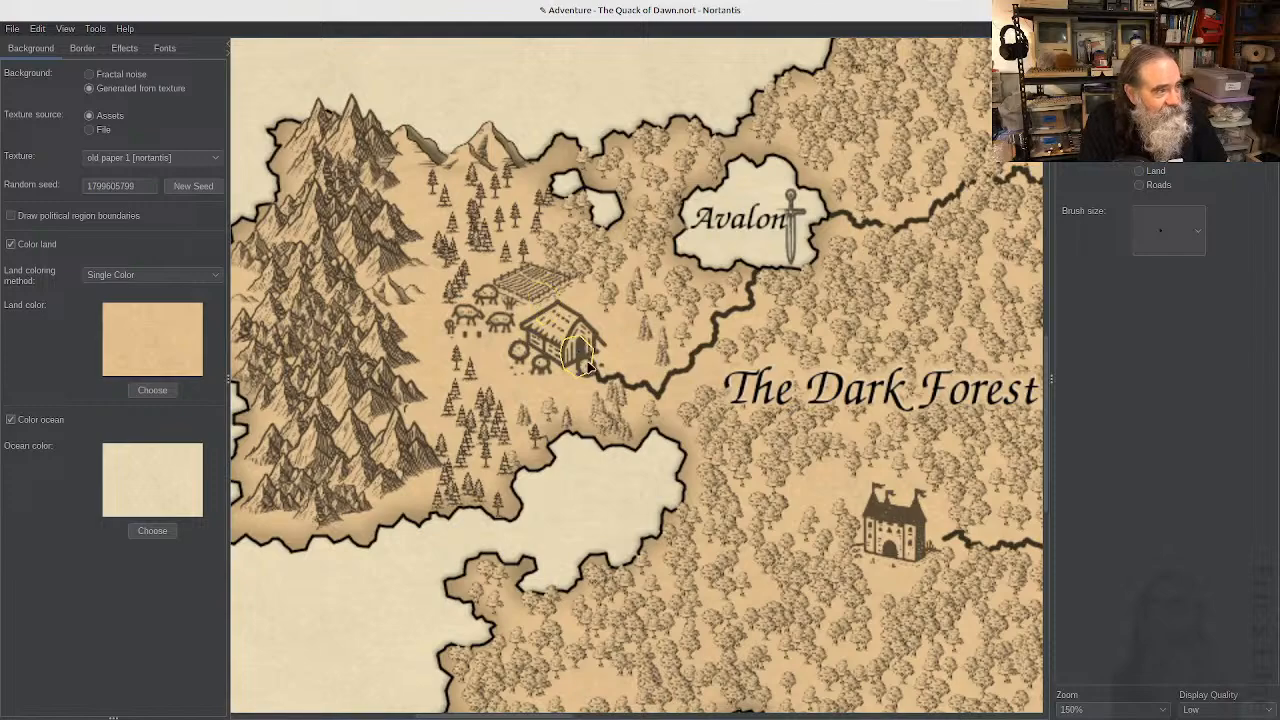
# - Examine the map from the Western Sea dragon and the title lettering across to Fire Swamp and the octopus in the Southern Sea
pyautogui.scroll(-1, 590, 365)
pyautogui.scroll(-1, 645, 410)
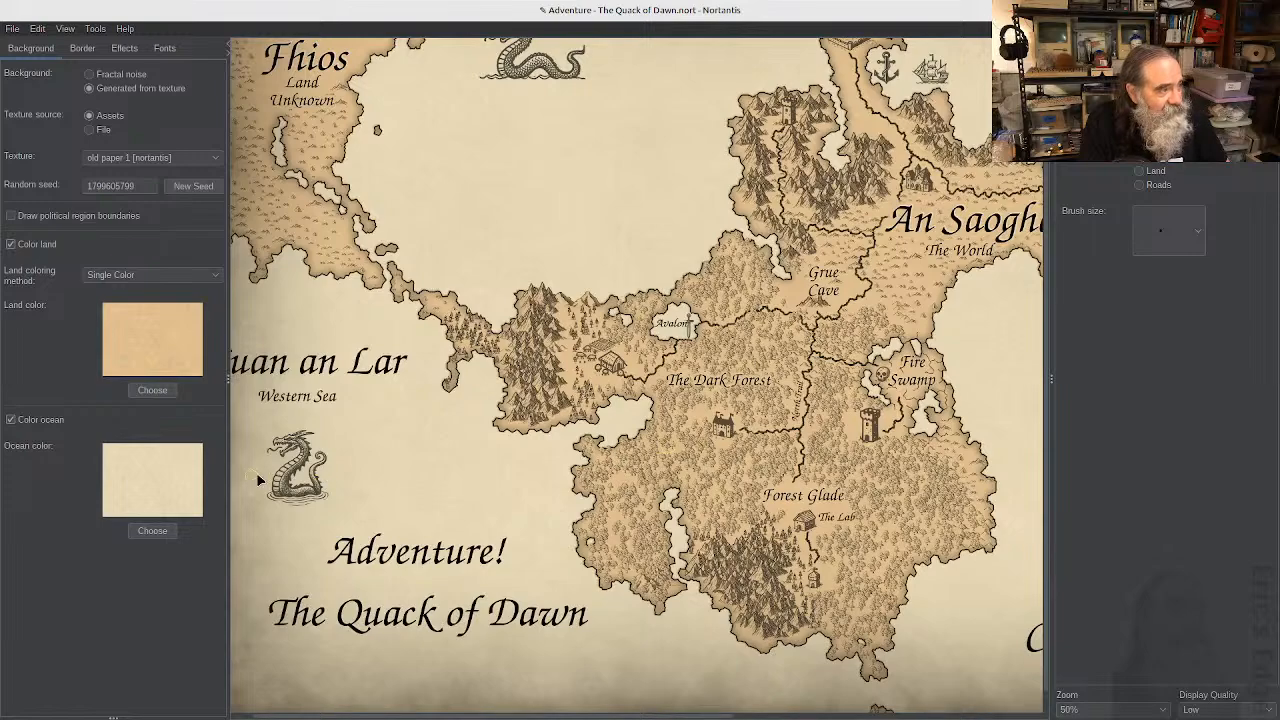
pyautogui.scroll(1, 270, 480)
pyautogui.scroll(1, 308, 485)
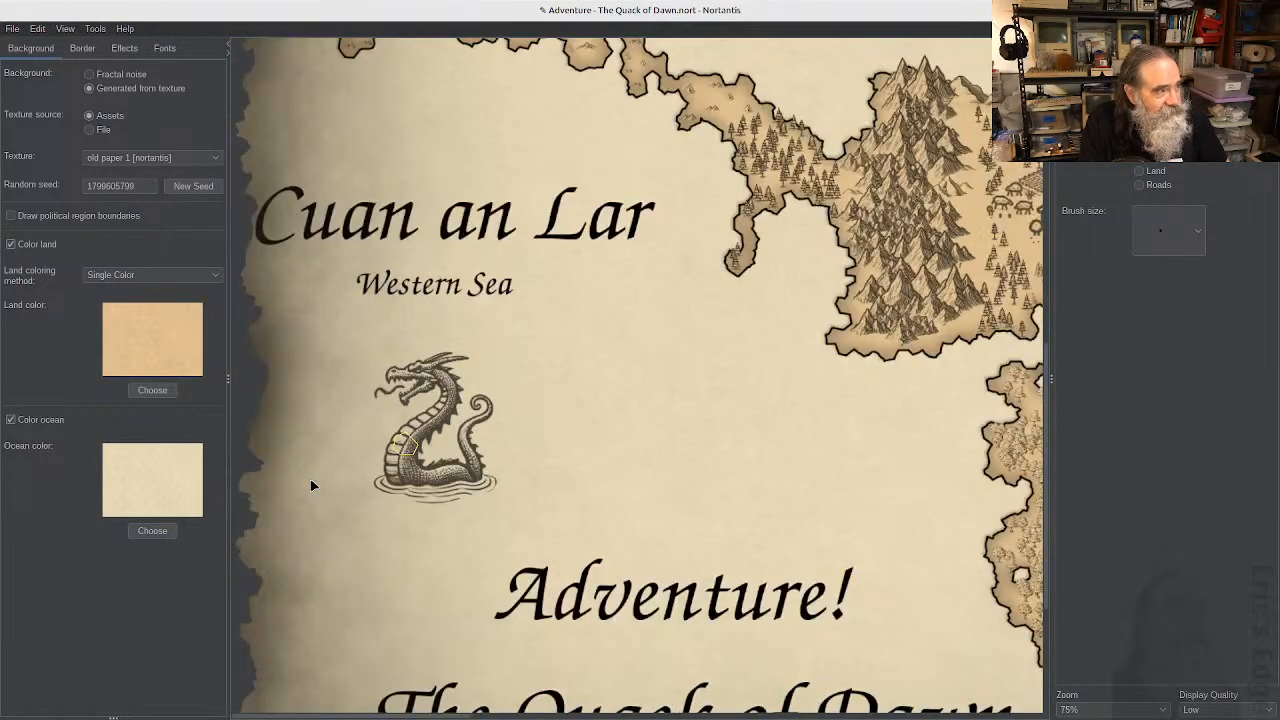
pyautogui.scroll(-1, 311, 485)
pyautogui.scroll(-1, 354, 484)
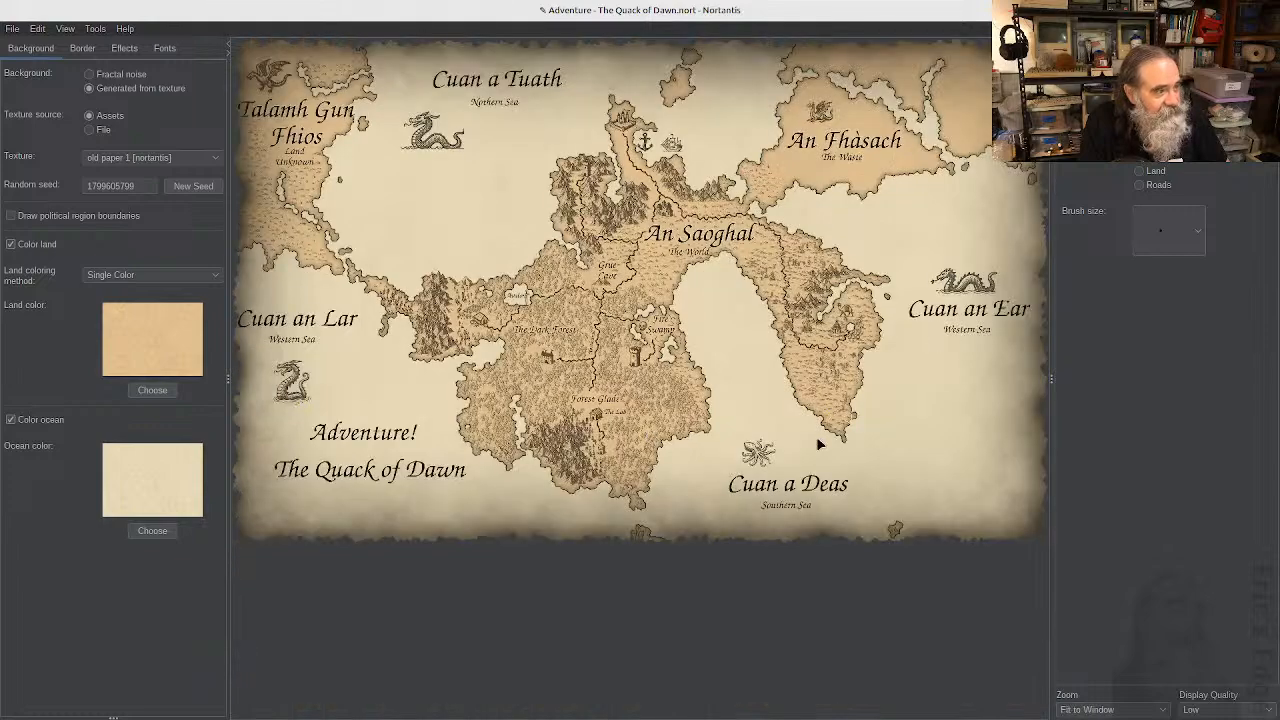
pyautogui.scroll(2, 766, 462)
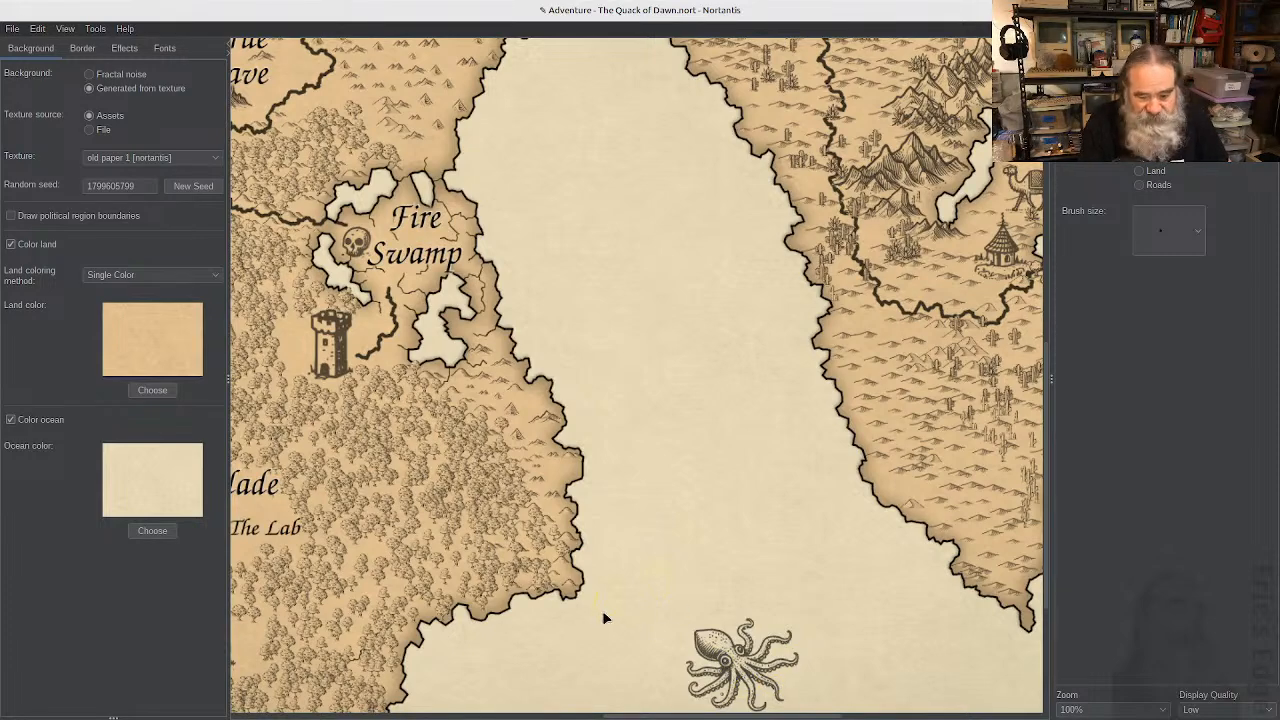
pyautogui.scroll(-1, 580, 591)
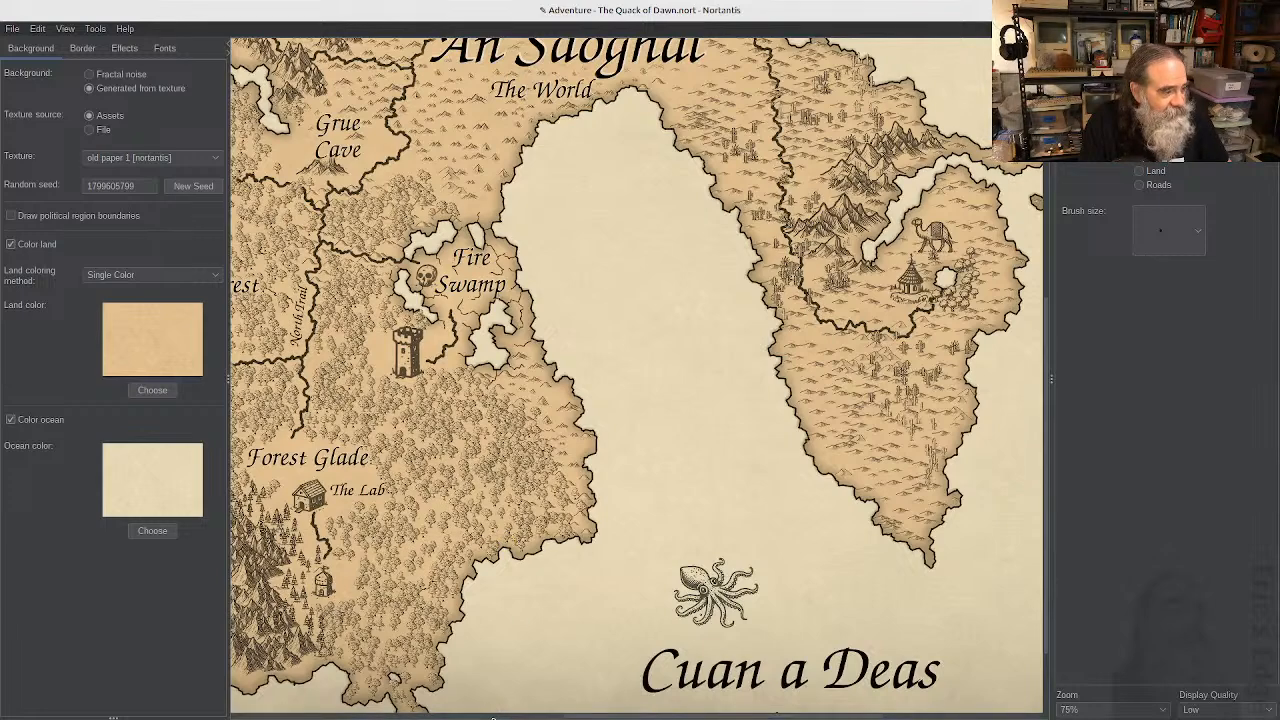
pyautogui.click(493, 718)
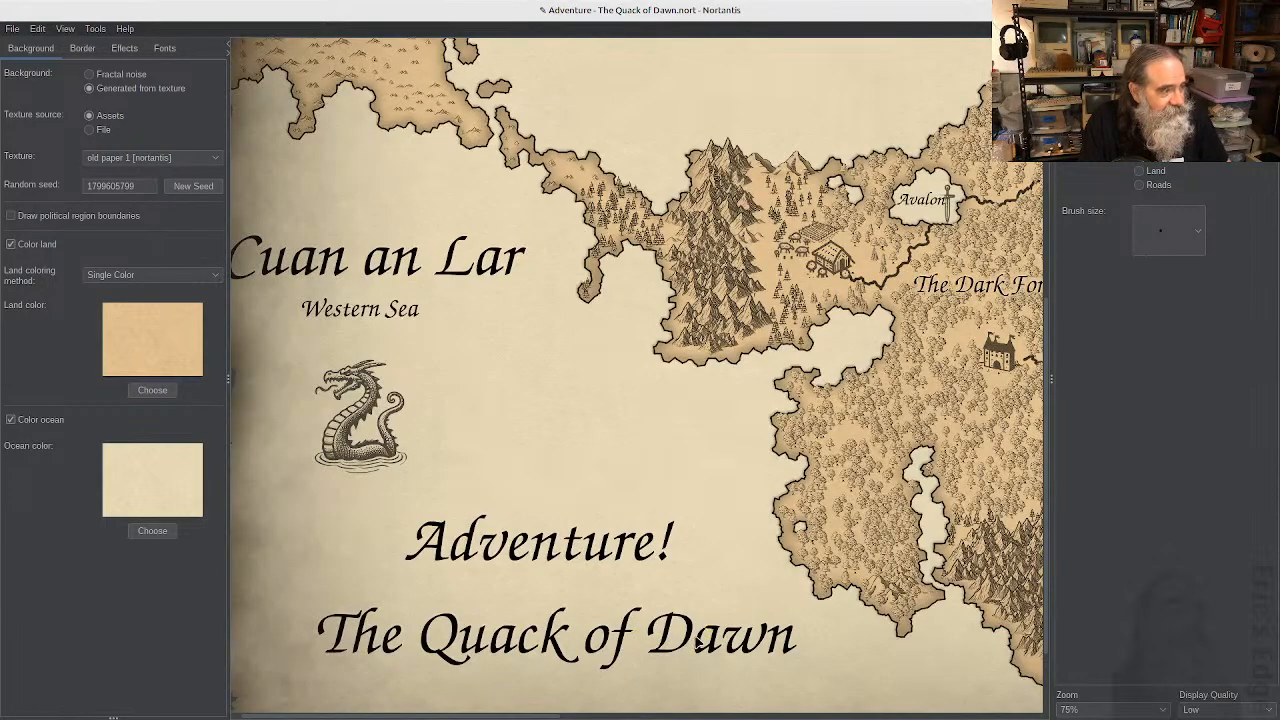
pyautogui.scroll(-1, 697, 643)
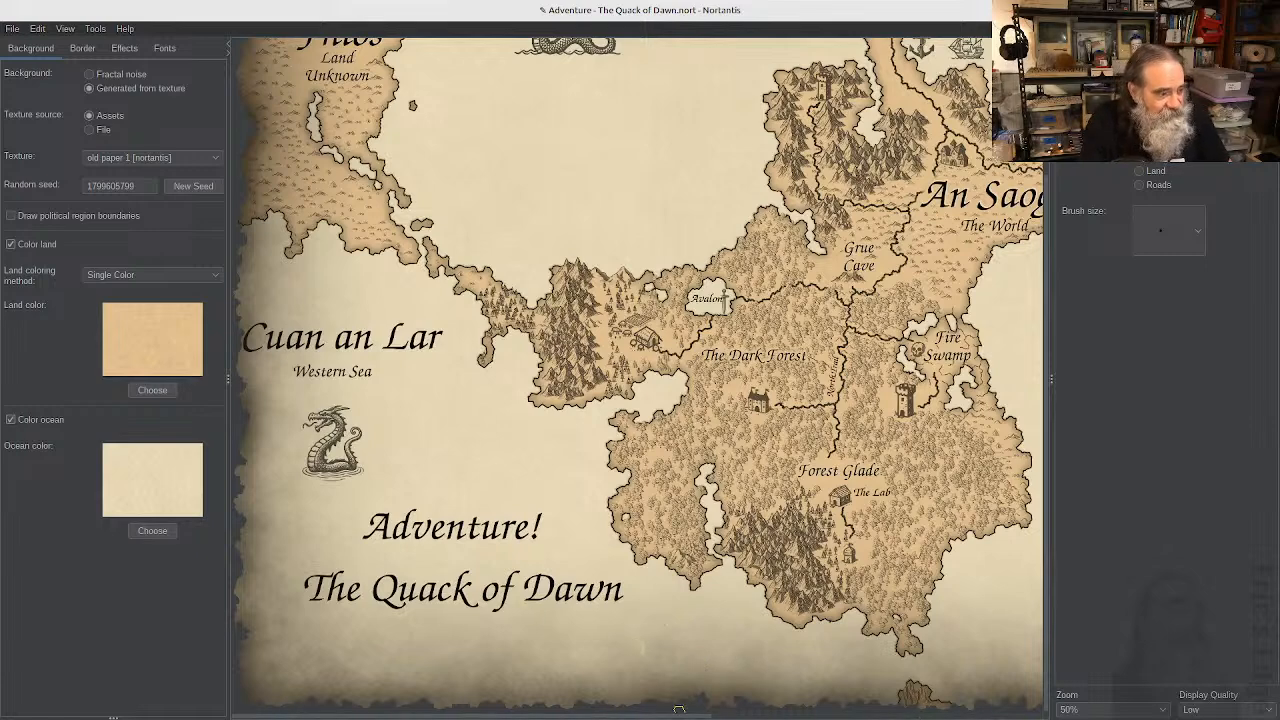
pyautogui.moveTo(684, 718); pyautogui.dragTo(781, 718)
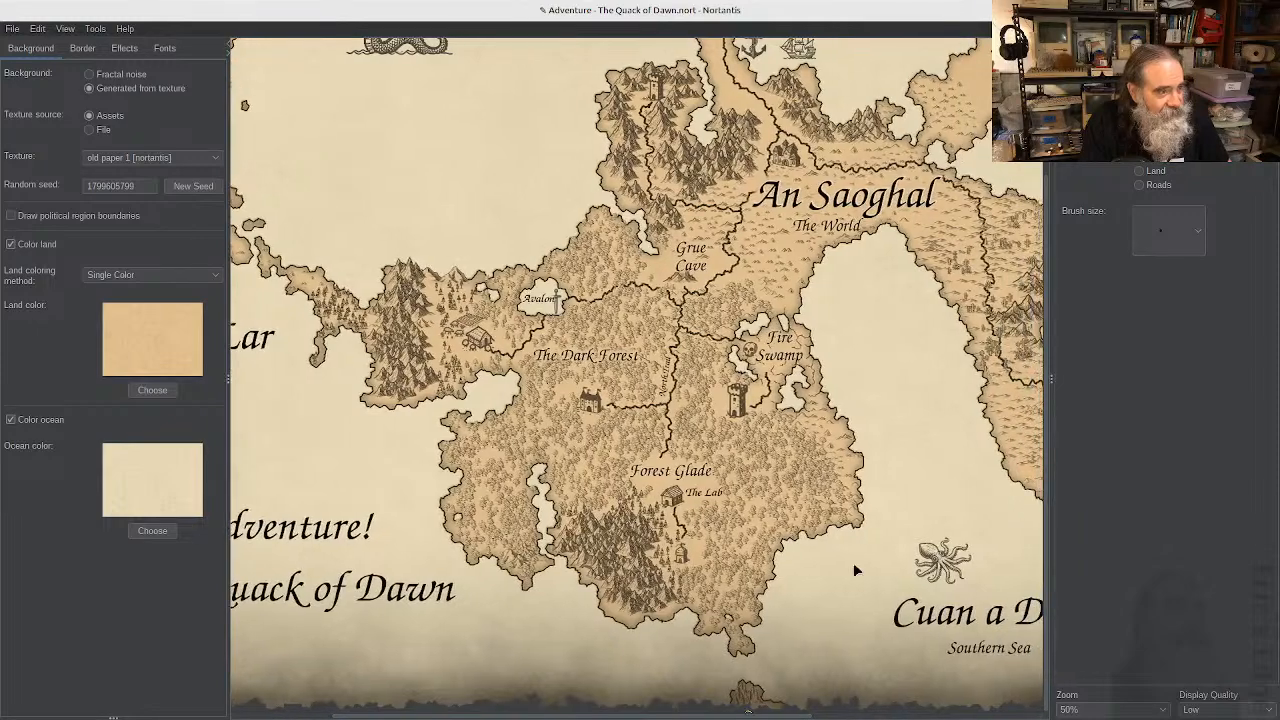
pyautogui.scroll(-1, 860, 557)
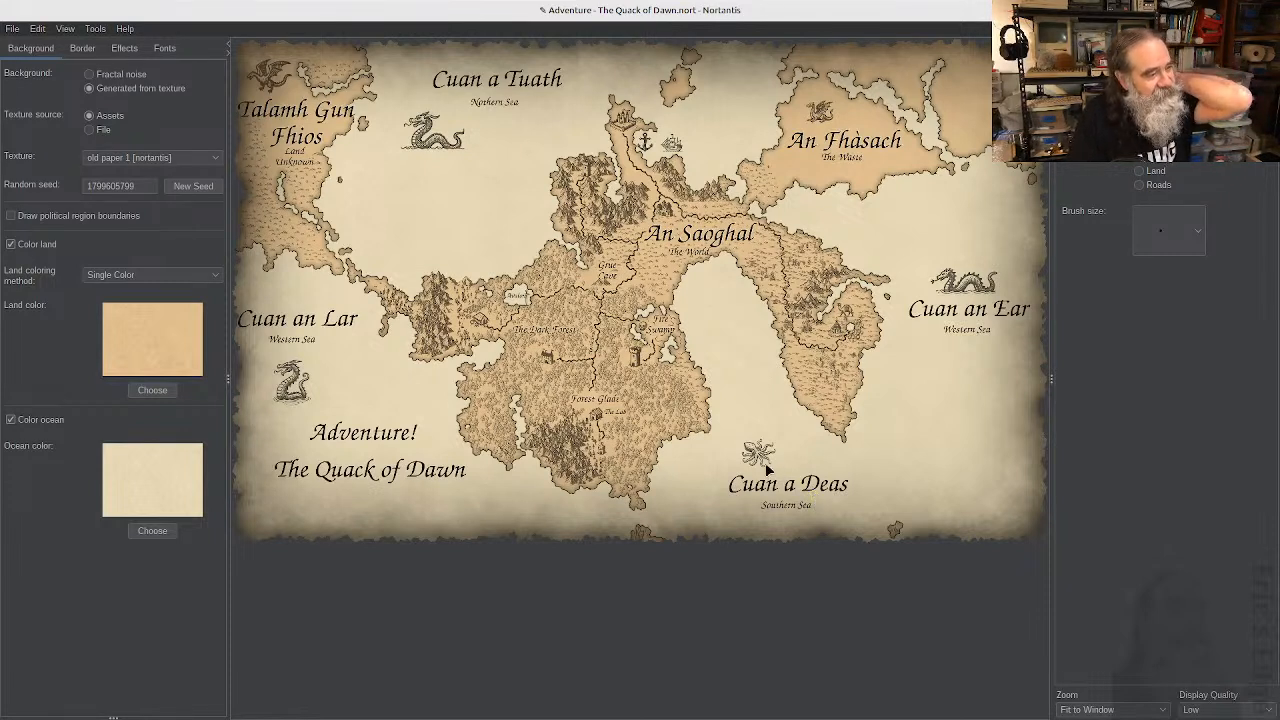
# - Inspect the desert peninsula with the camel, tent and oasis, and compare it with the forest region around Forest Glade
pyautogui.scroll(1, 766, 468)
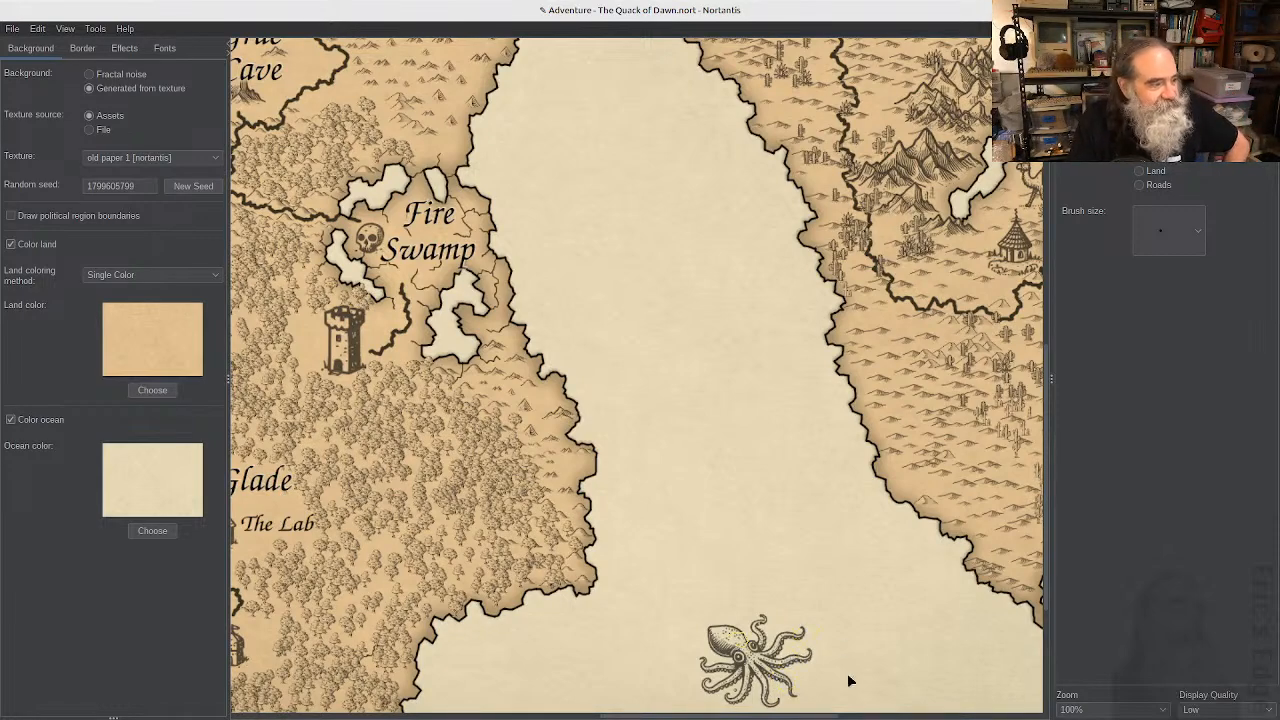
pyautogui.click(897, 716)
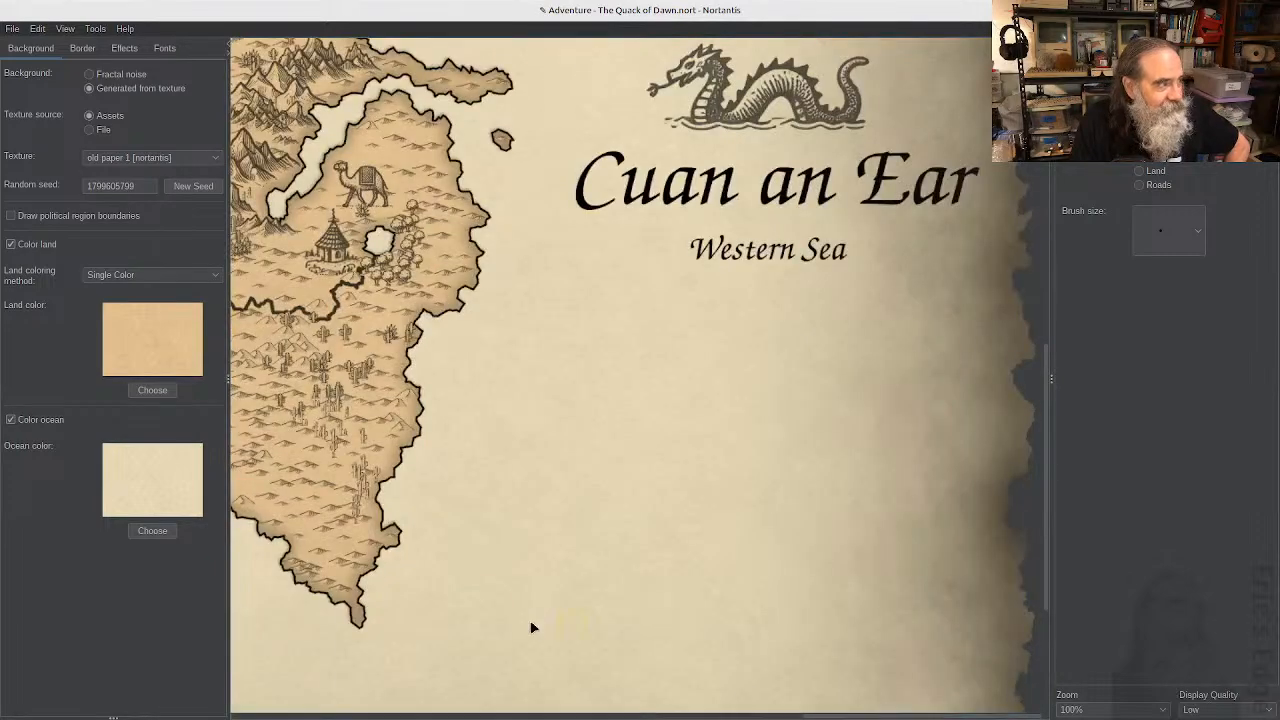
pyautogui.moveTo(812, 717); pyautogui.dragTo(738, 562)
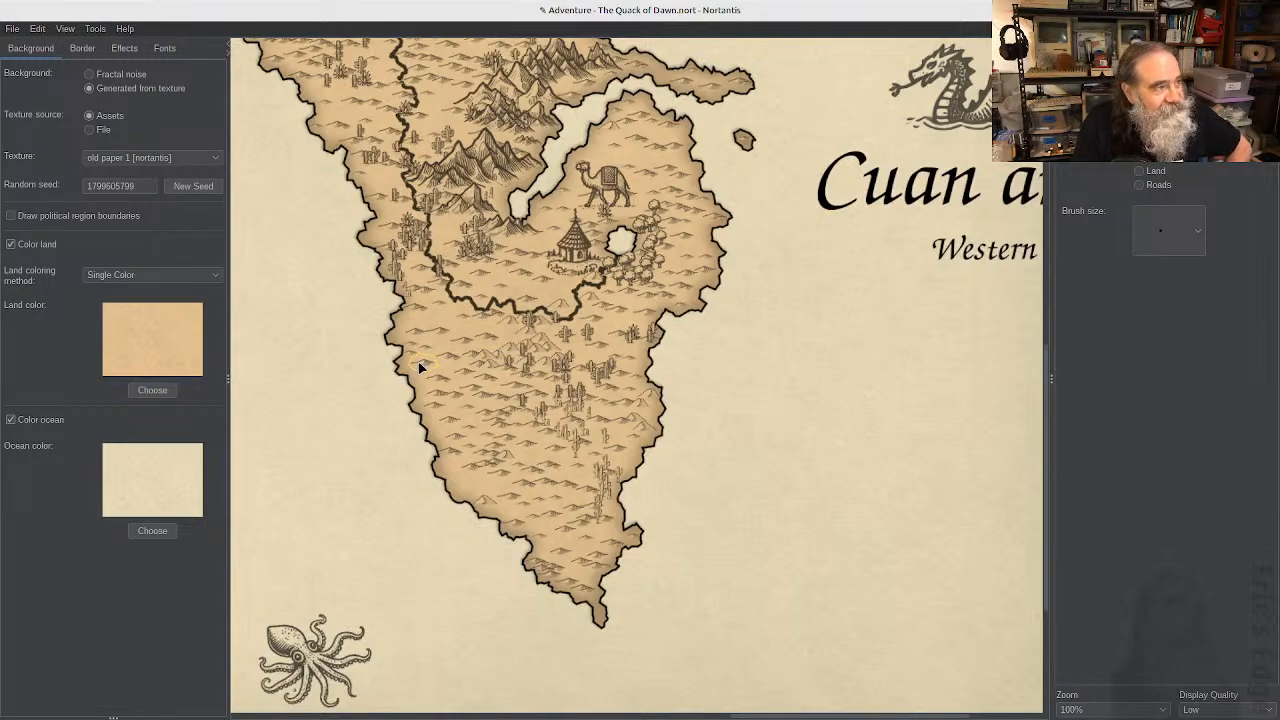
pyautogui.scroll(-1, 419, 368)
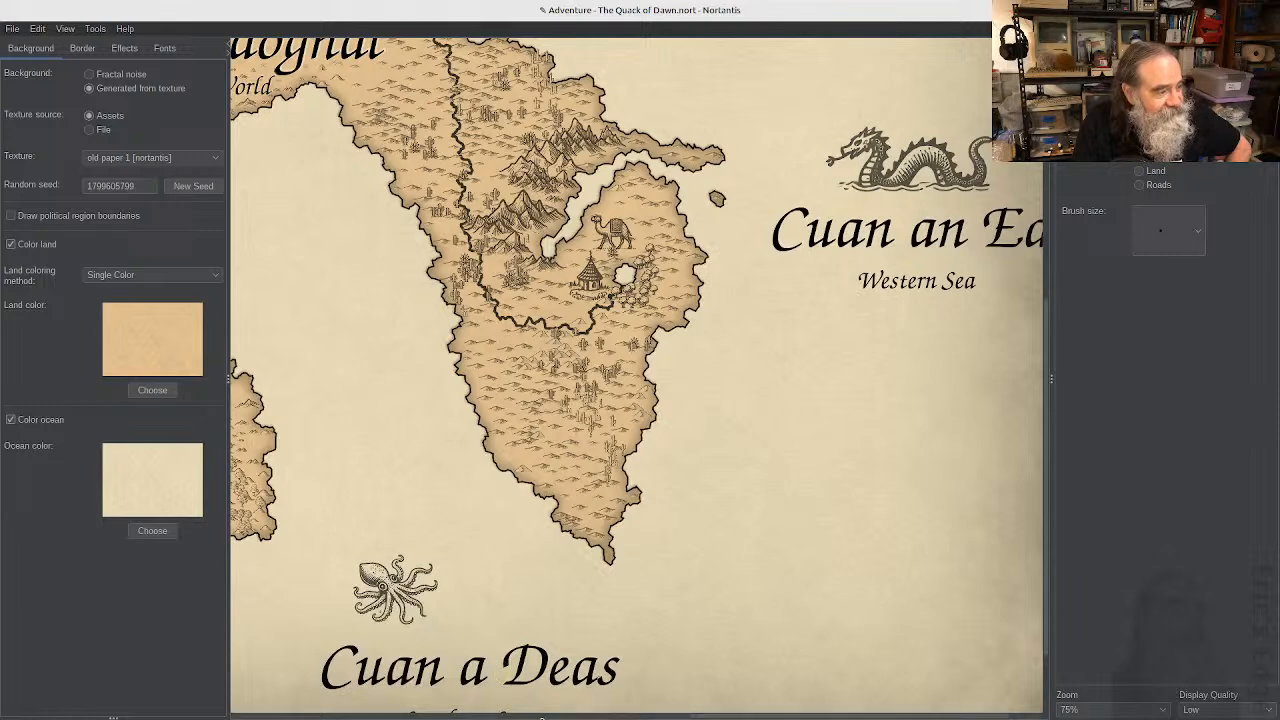
pyautogui.click(541, 717)
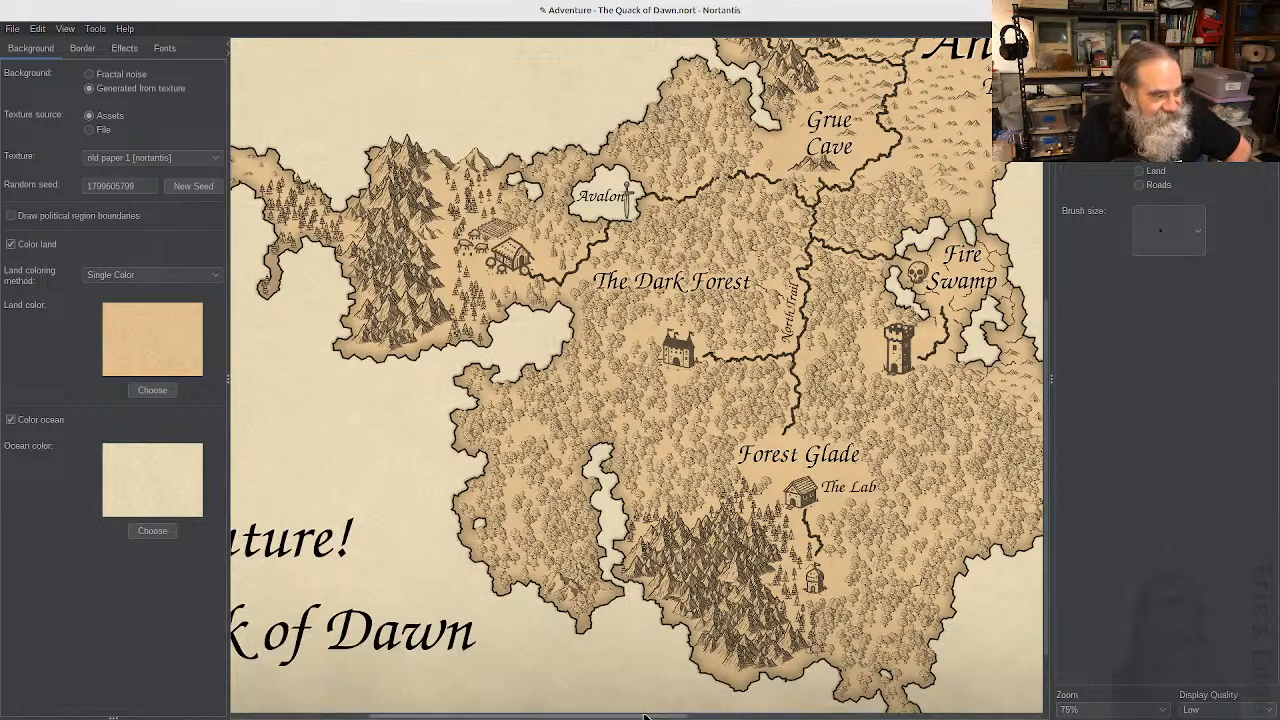
pyautogui.moveTo(643, 716); pyautogui.dragTo(840, 716)
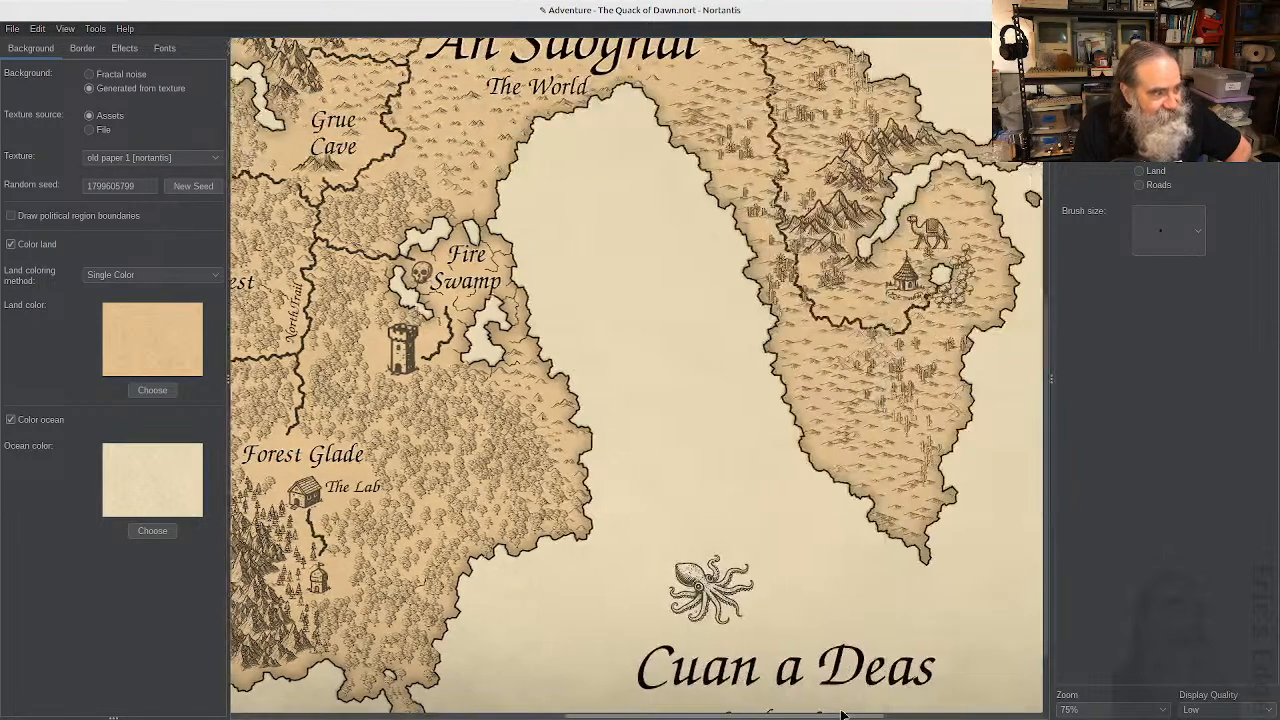
pyautogui.click(940, 278)
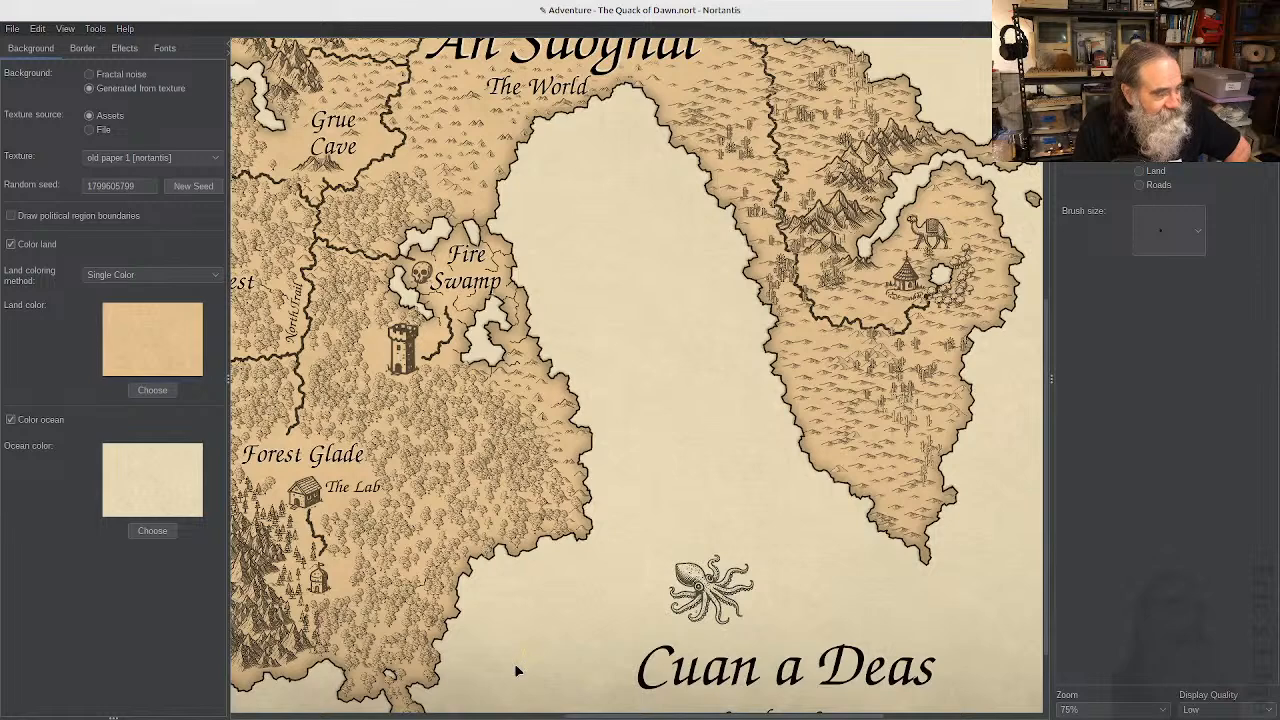
pyautogui.moveTo(618, 716); pyautogui.dragTo(507, 716)
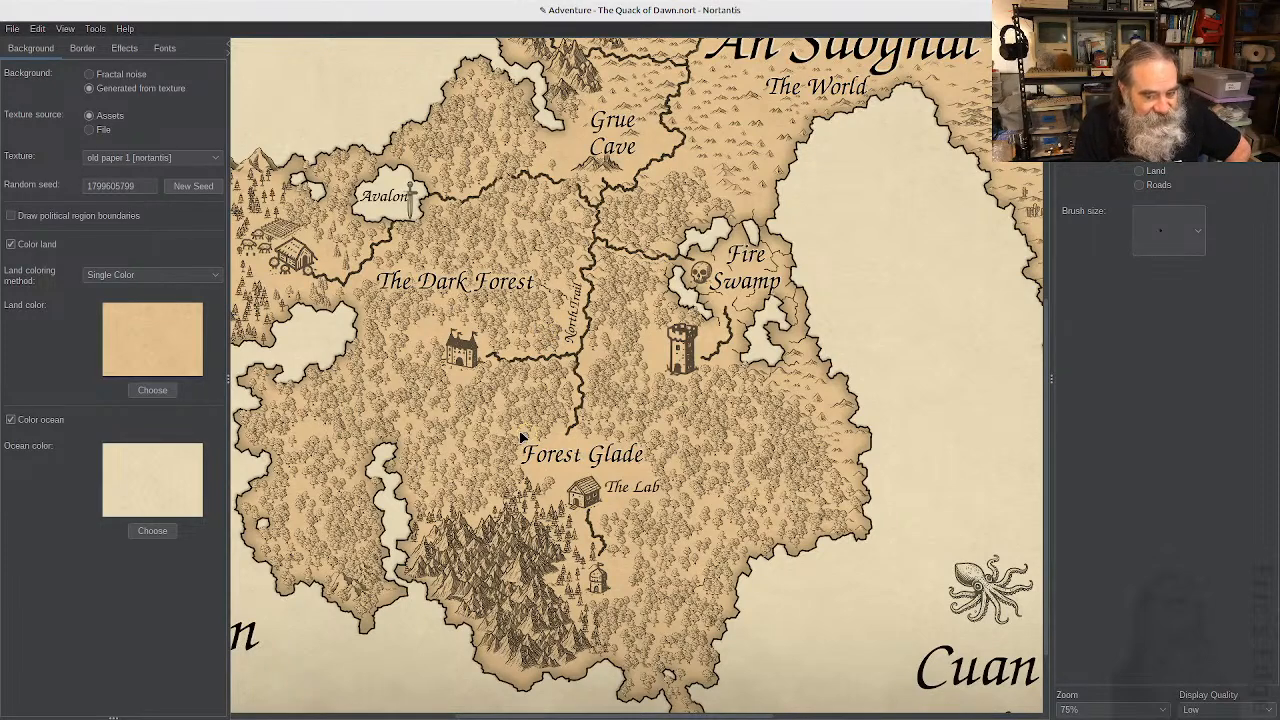
# - Inspect the trails and landmarks linking Forest Glade, The Dark Forest, Avalon, Fire Swamp and Grue Cave up close
pyautogui.scroll(1, 520, 437)
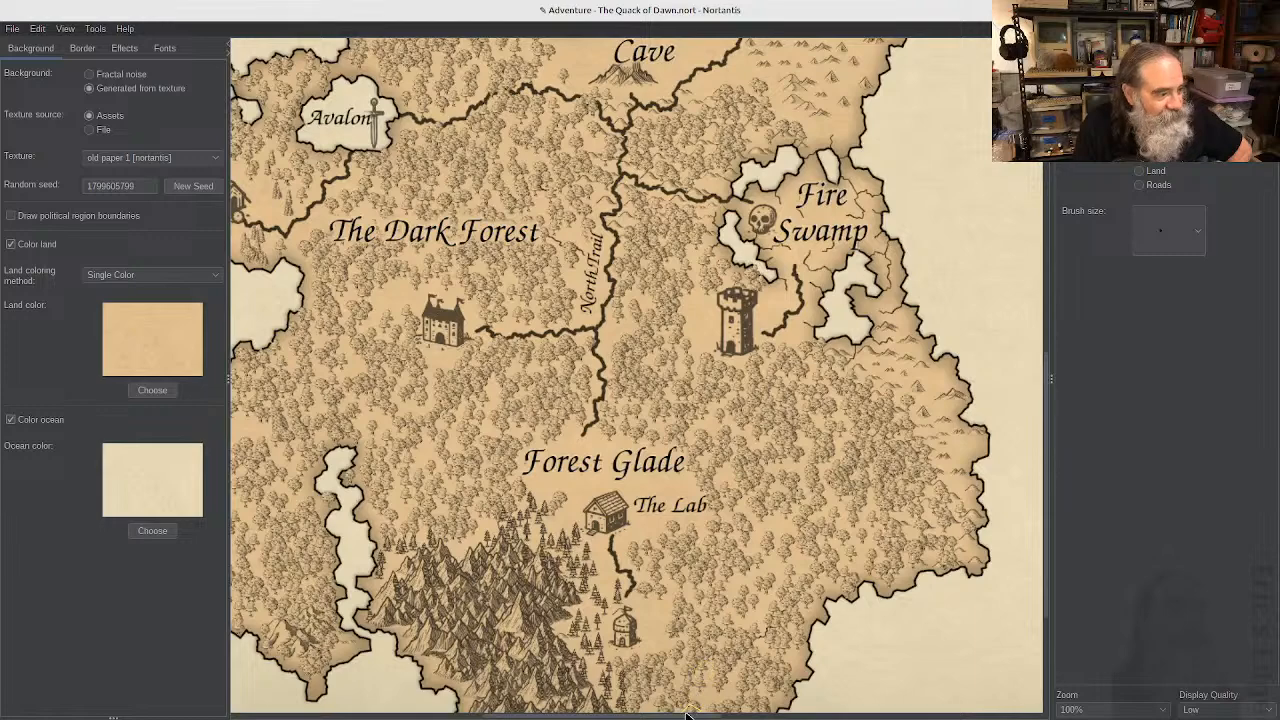
pyautogui.moveTo(604, 716); pyautogui.dragTo(567, 716)
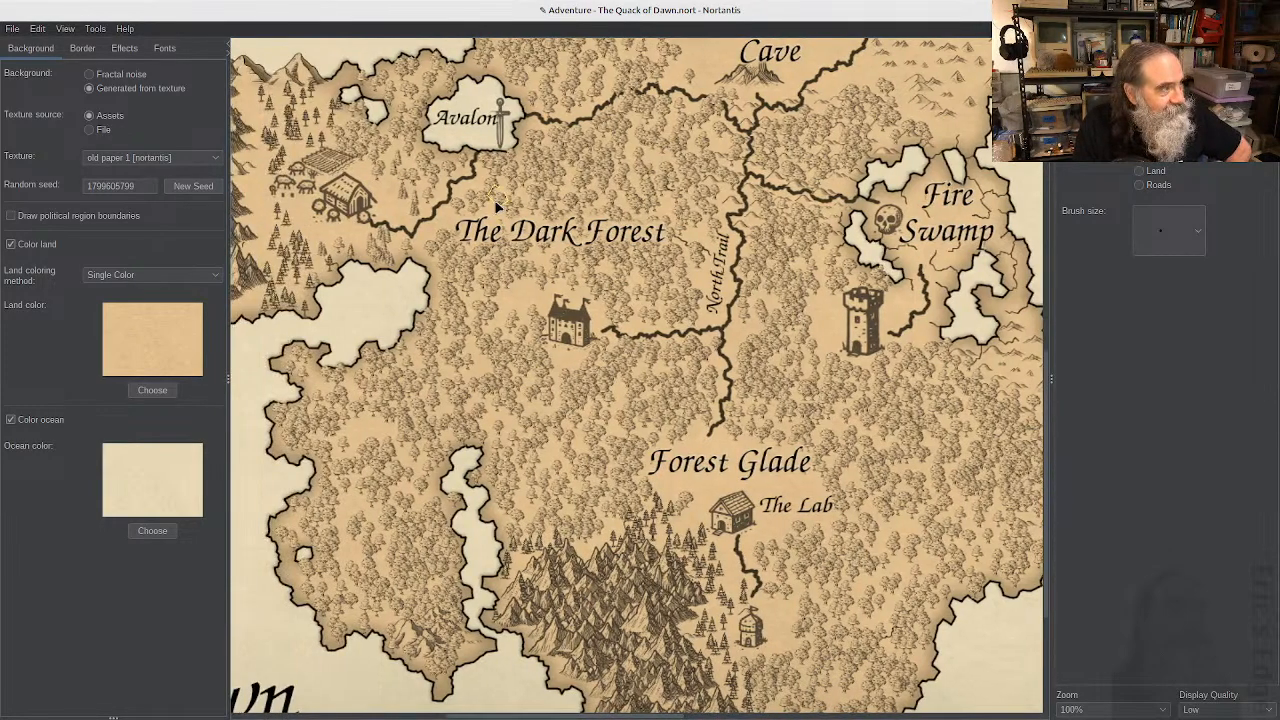
pyautogui.scroll(-1, 497, 207)
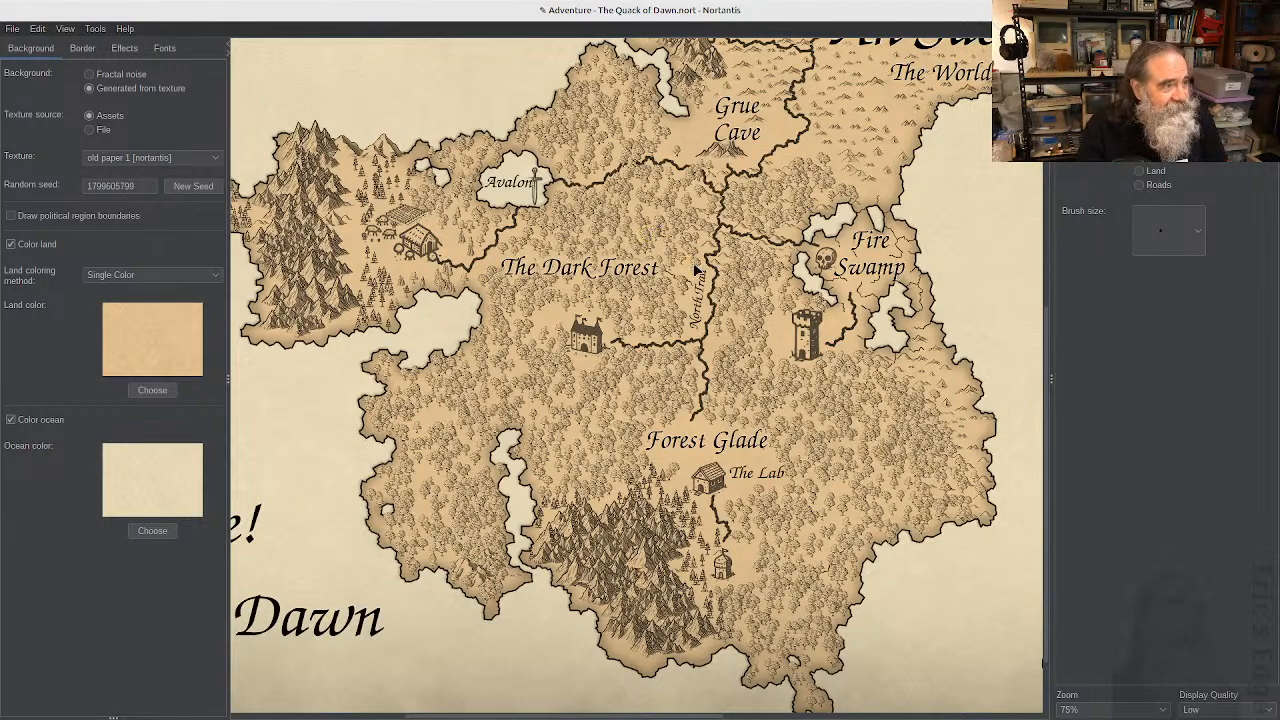
pyautogui.scroll(1, 697, 268)
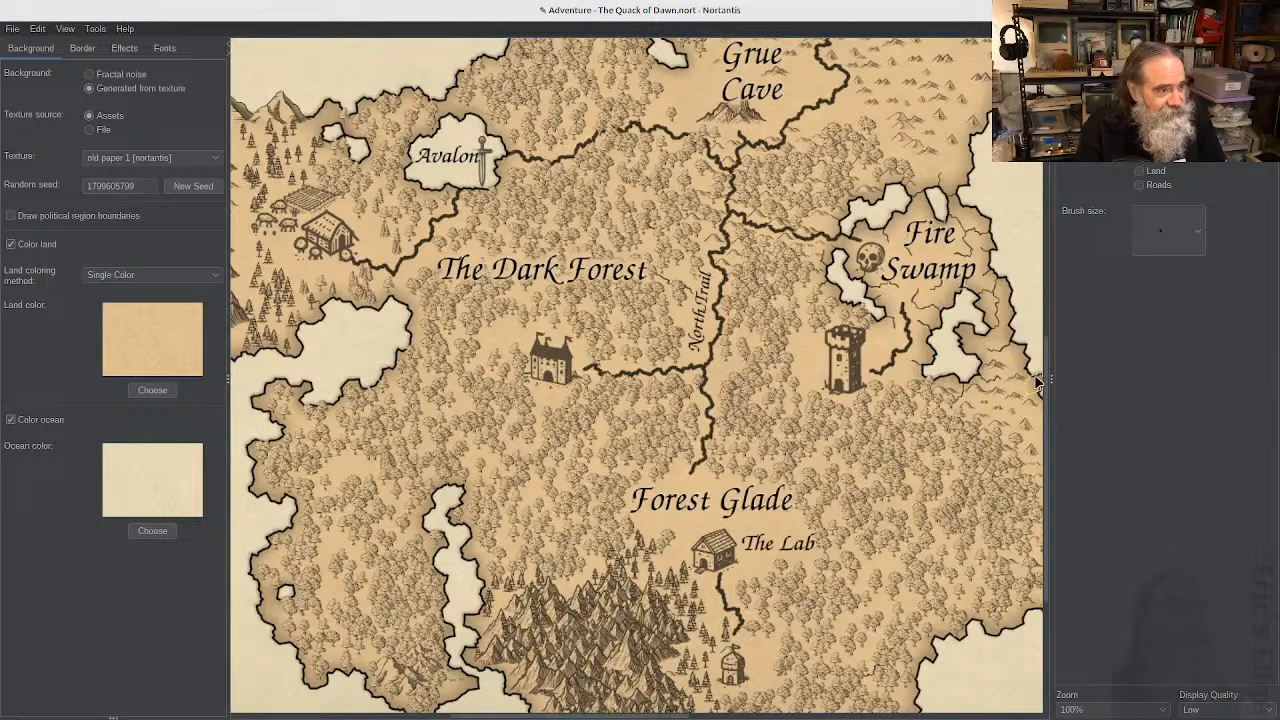
pyautogui.moveTo(1045, 386); pyautogui.dragTo(1048, 275)
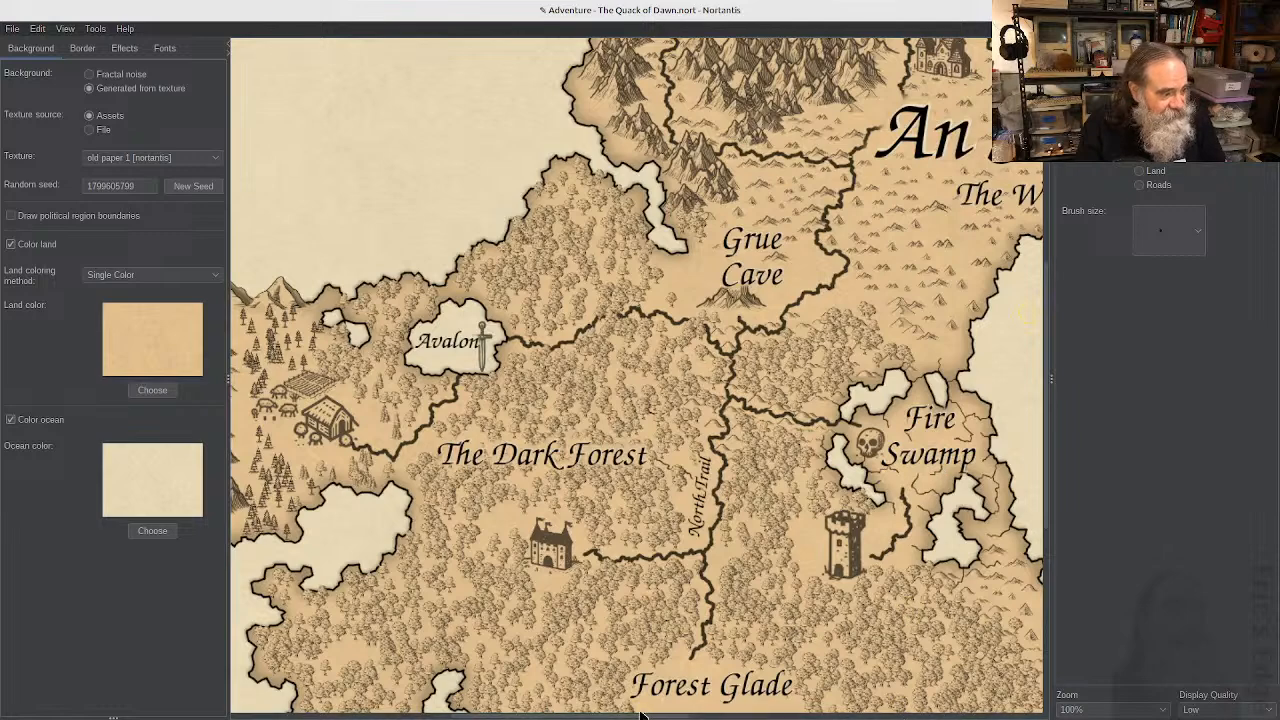
pyautogui.moveTo(646, 716); pyautogui.dragTo(697, 718)
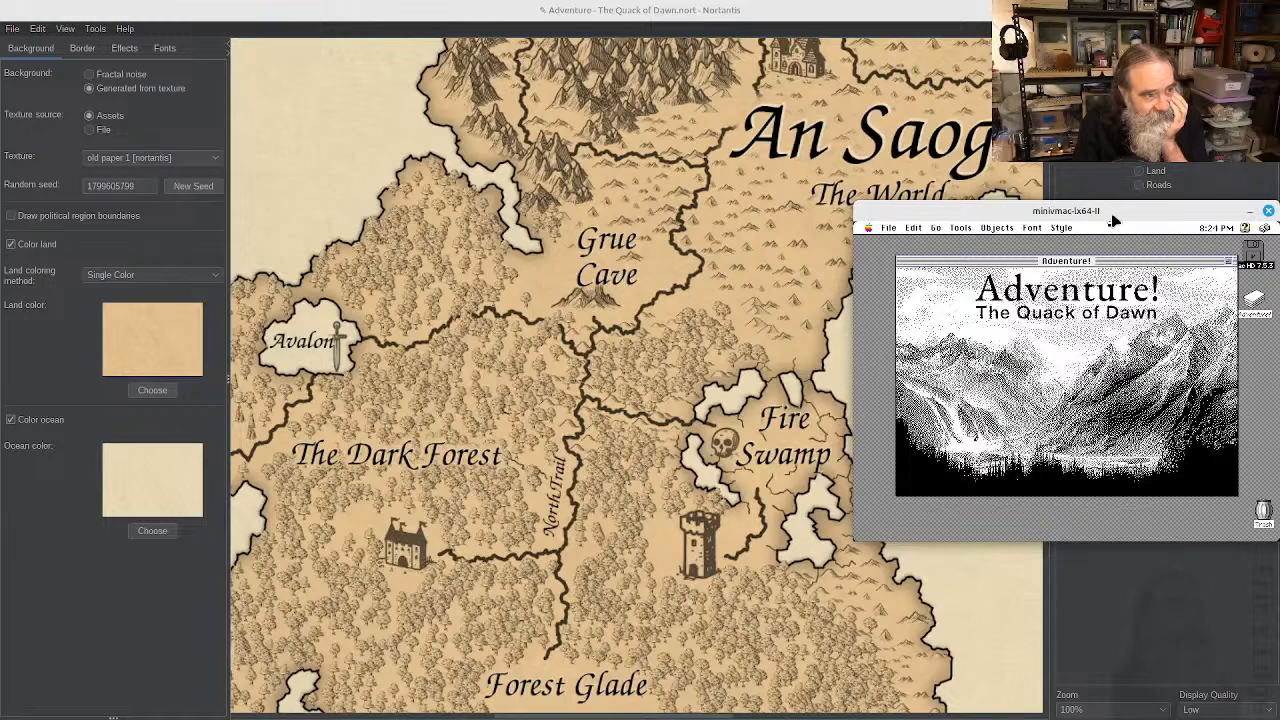
# - Look at the Adventure! game in the Mini vMac window and return to the Nortantis map
pyautogui.moveTo(1117, 213); pyautogui.dragTo(1279, 230)
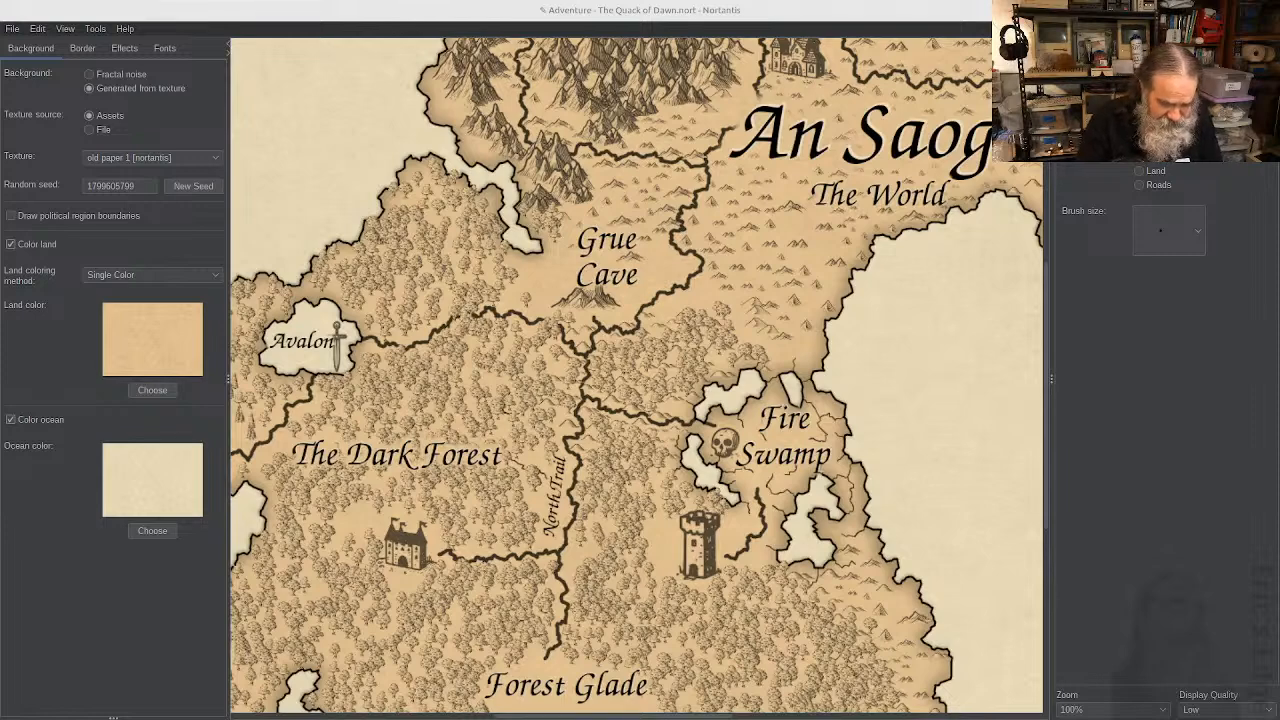
pyautogui.hotkey('alt', 'Tab')
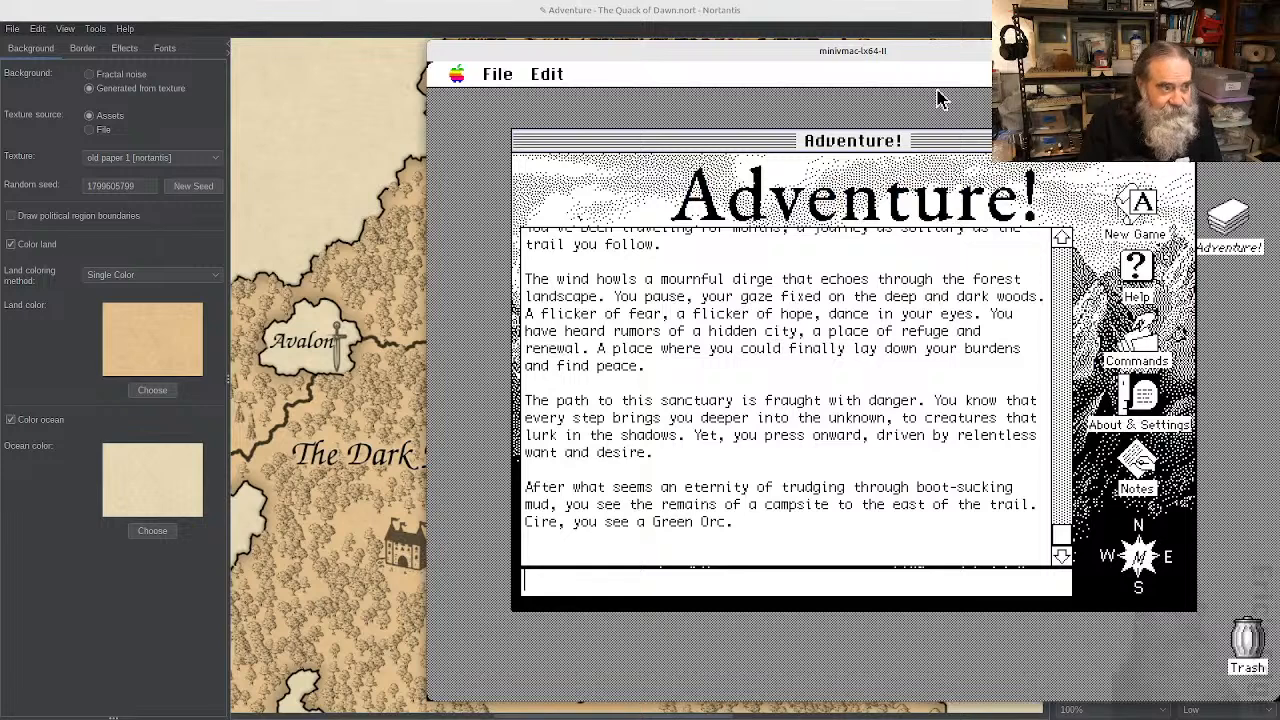
pyautogui.hotkey('alt', 'Tab')
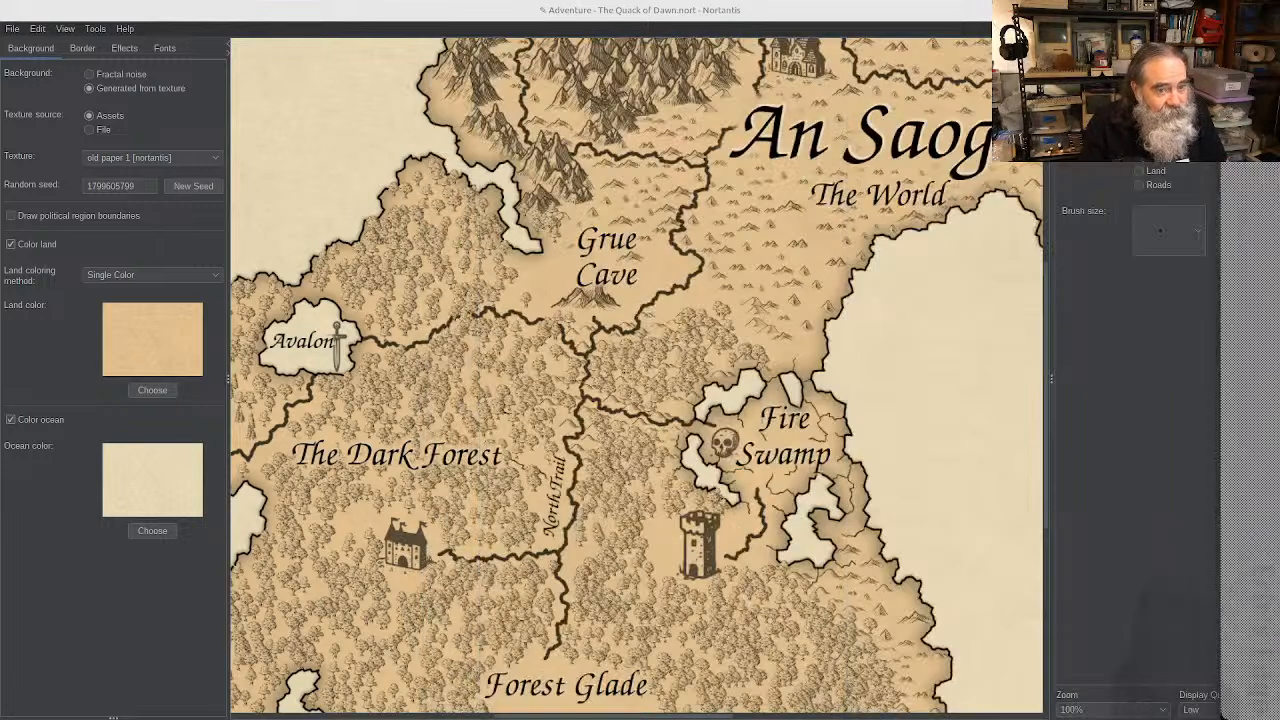
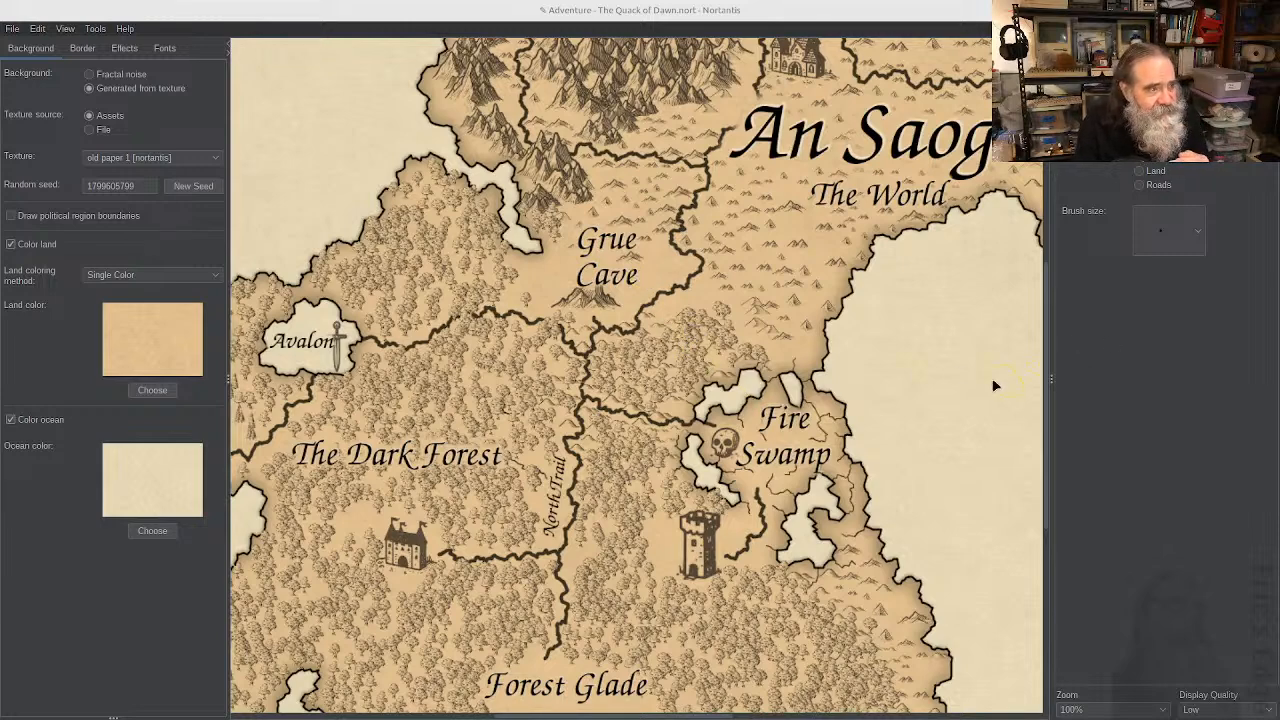
# - Examine the northern castle and harbour, An Fhàsach and the roads across An Saoghal
pyautogui.scroll(-1, 990, 385)
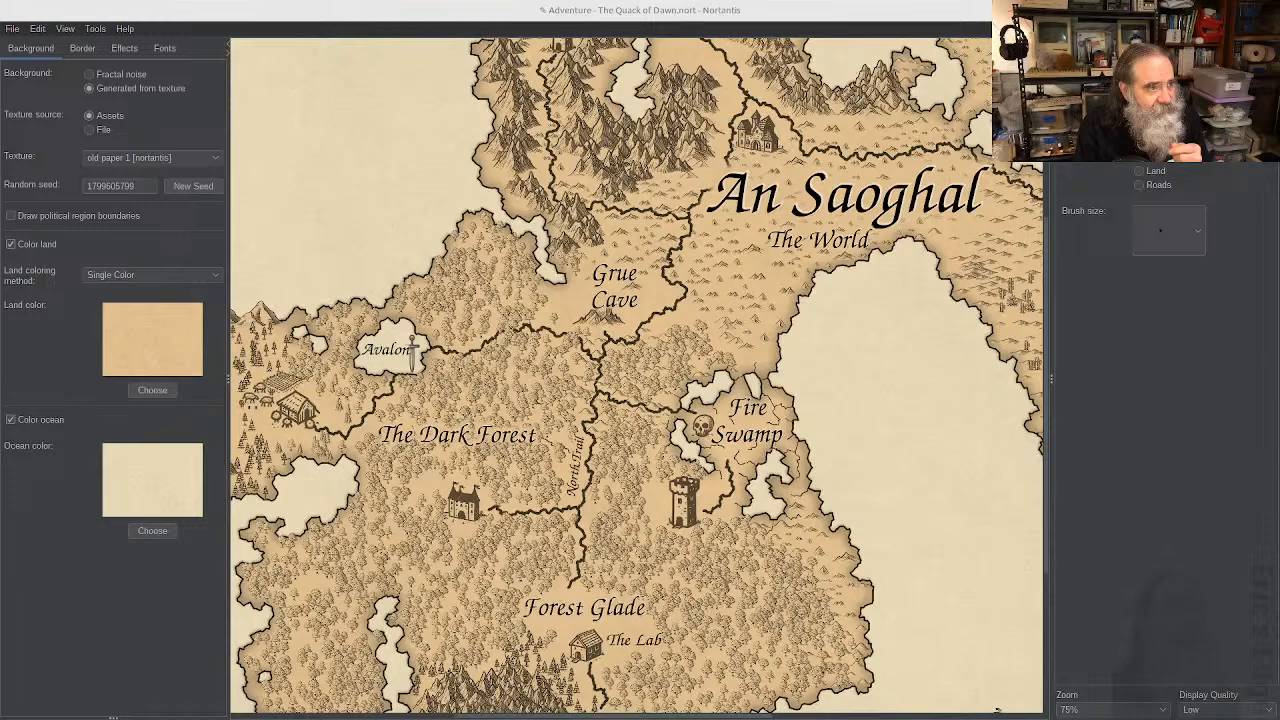
pyautogui.scroll(3, 1008, 200)
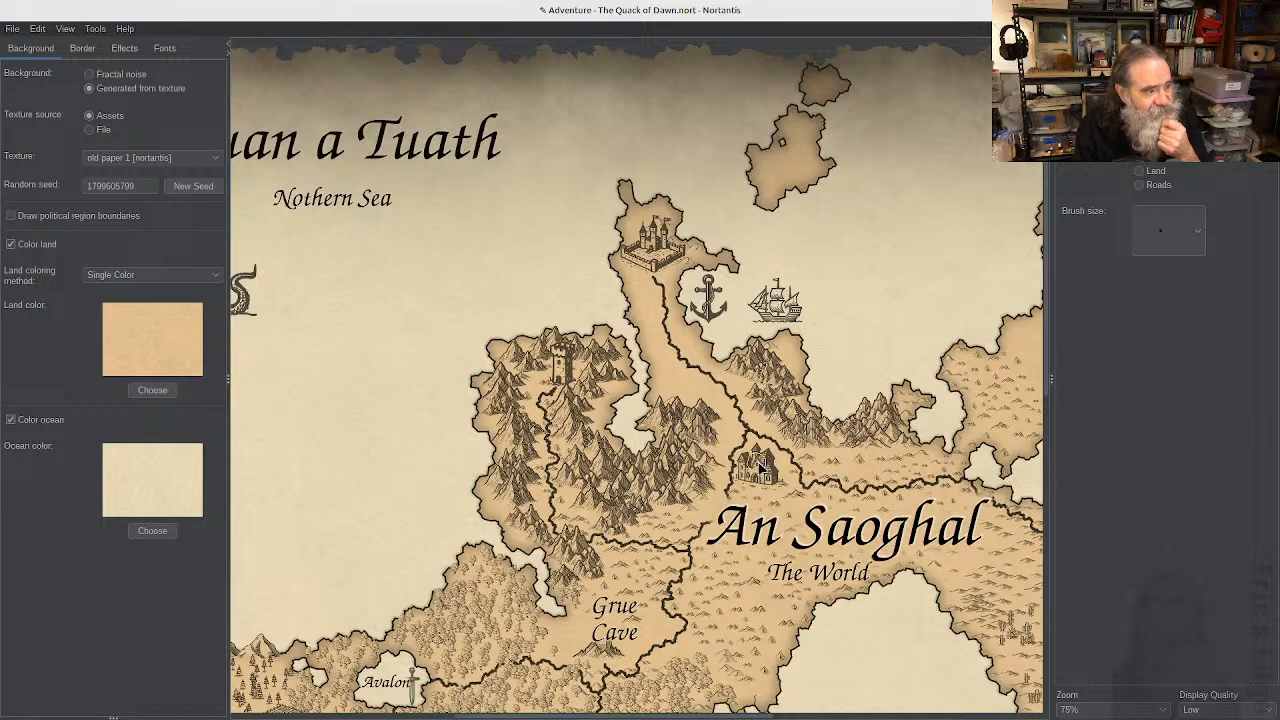
pyautogui.click(1017, 716)
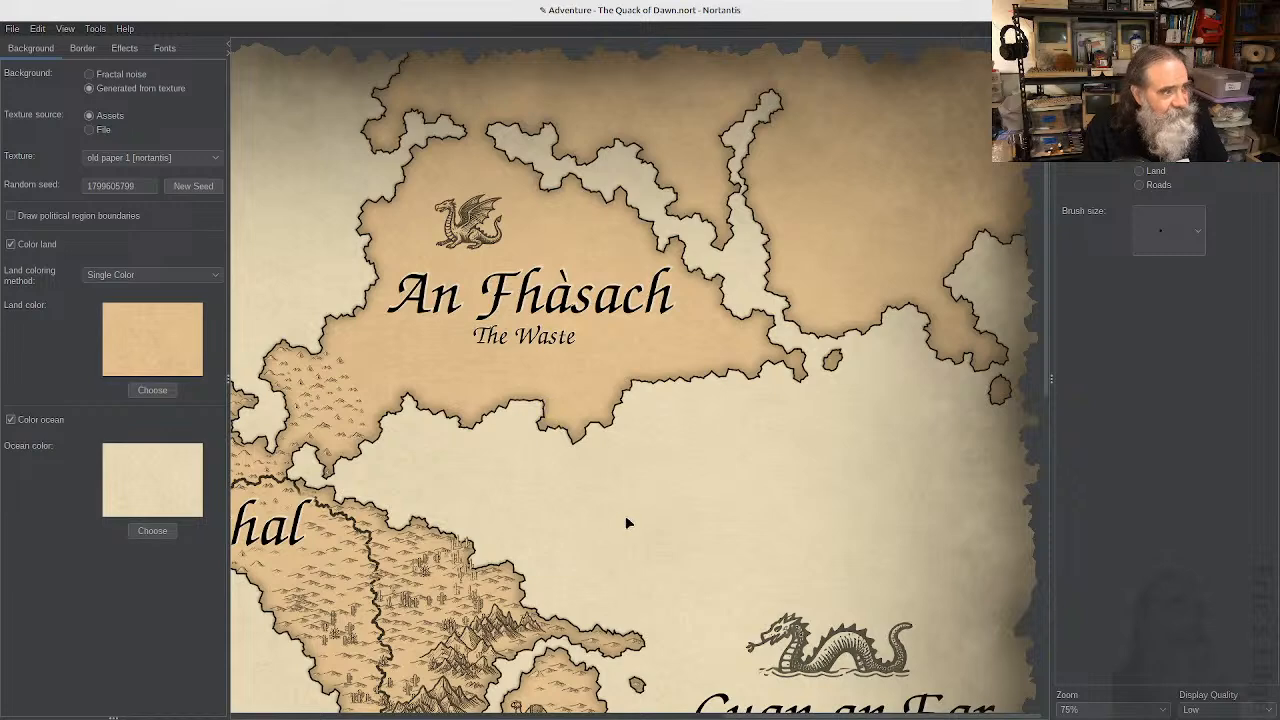
pyautogui.scroll(-1, 627, 521)
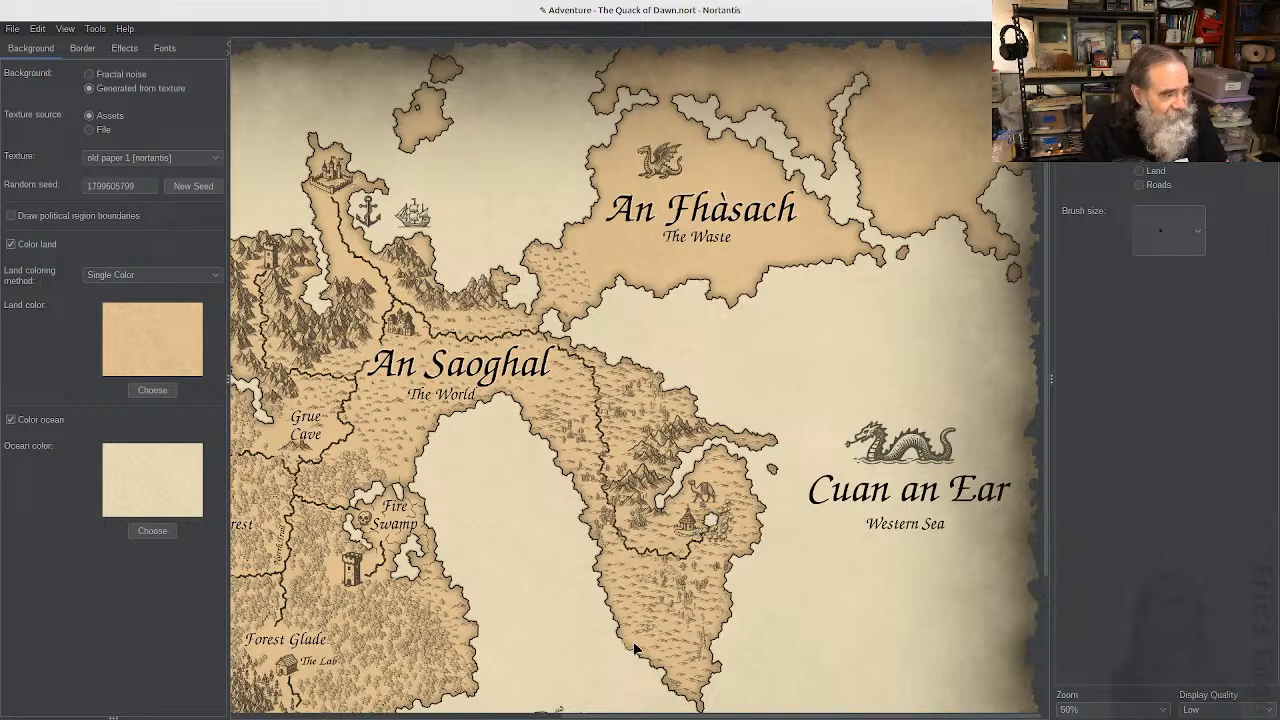
pyautogui.moveTo(630, 717); pyautogui.dragTo(568, 717)
pyautogui.moveTo(559, 717); pyautogui.dragTo(508, 717)
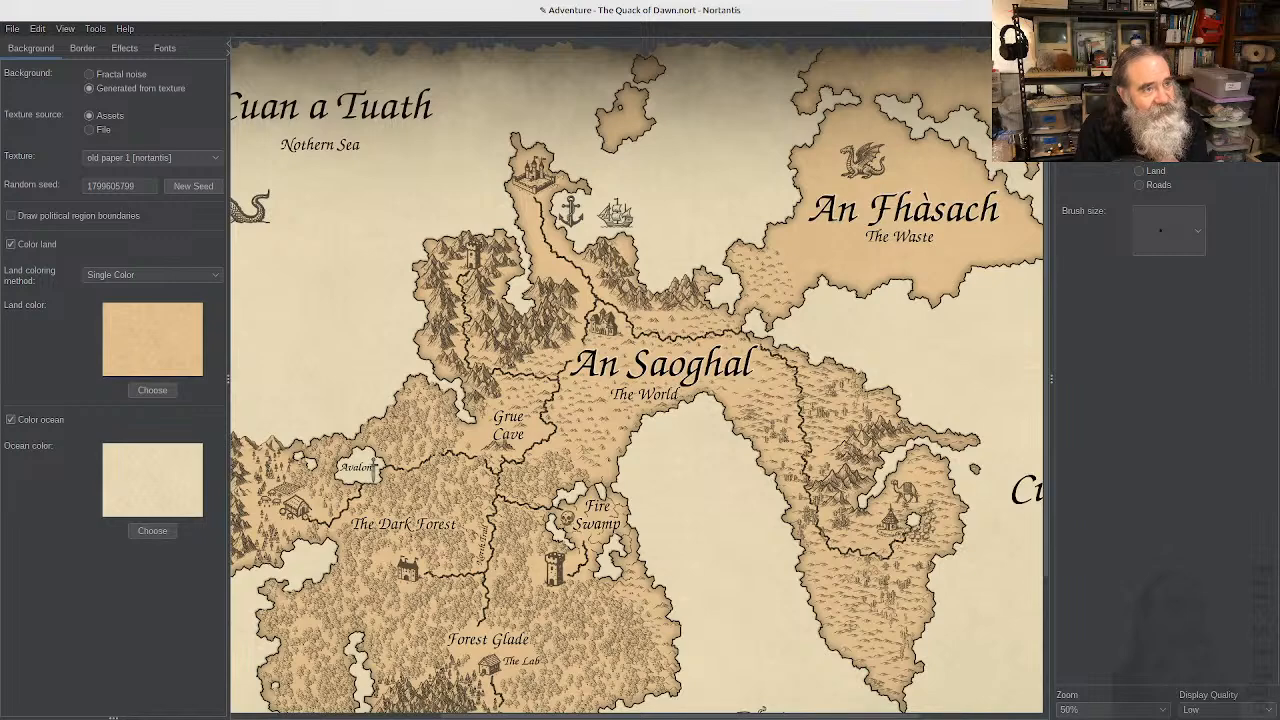
# - Switch to the icon editing tool and choose Cities as the icon type
pyautogui.click(1230, 74)
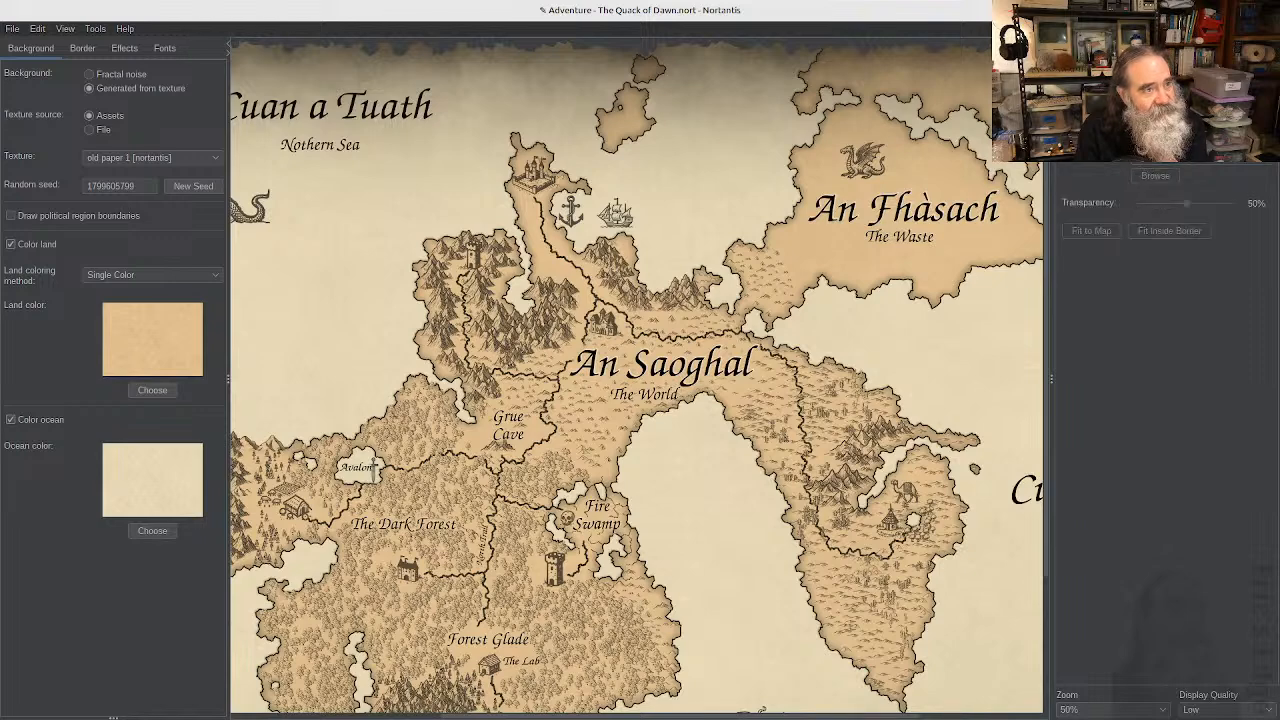
pyautogui.click(1182, 74)
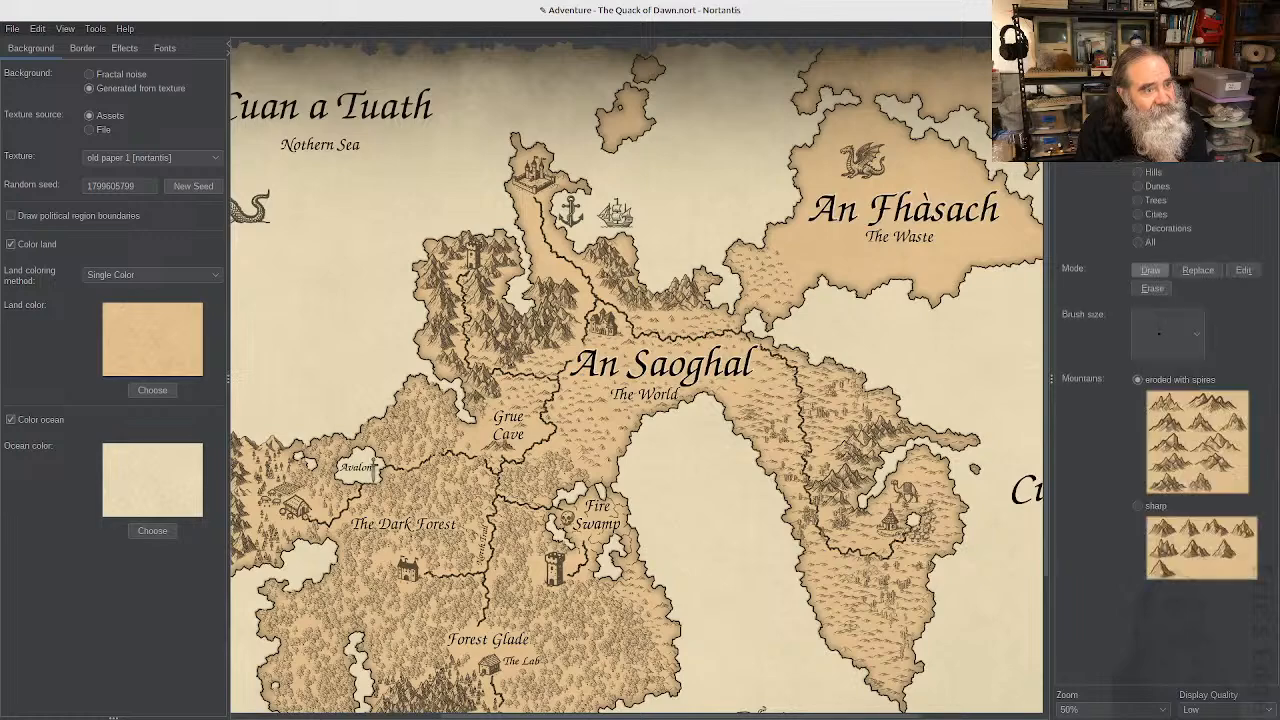
pyautogui.click(1148, 222)
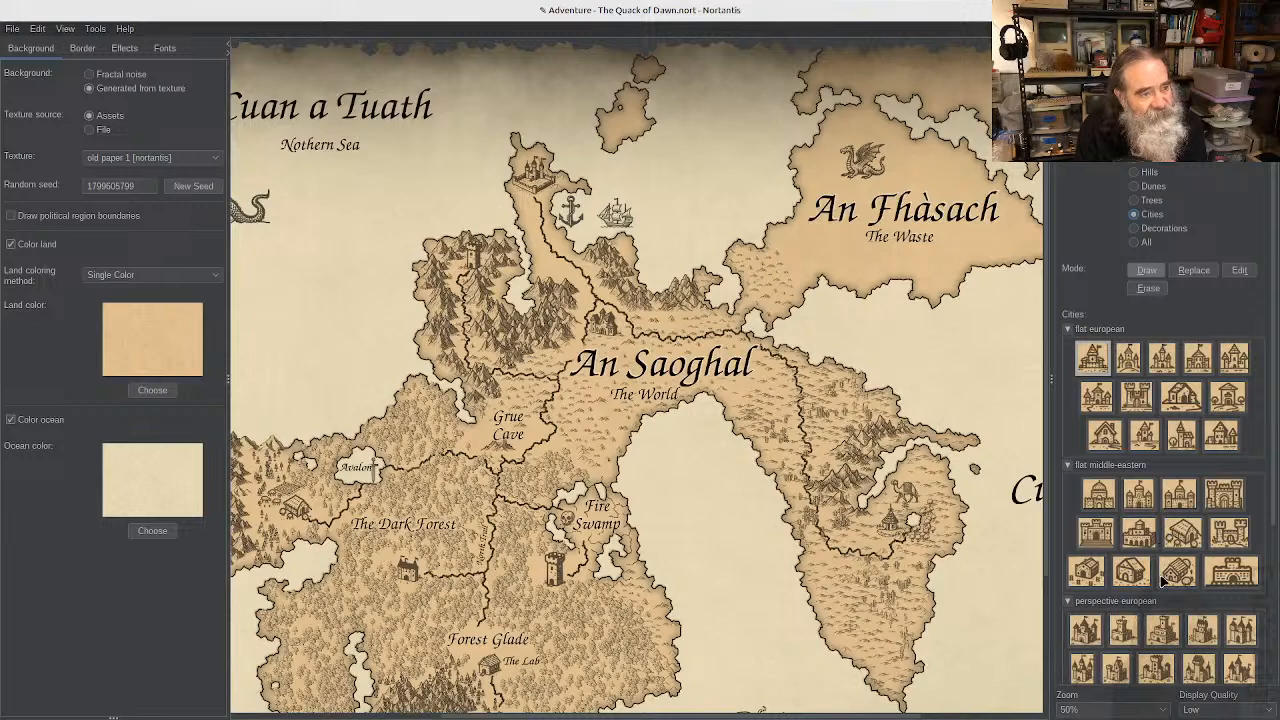
# - Place the wide fortress icon from the flat middle-eastern cities on the plain southeast of the An Saoghal title
pyautogui.scroll(-2, 1164, 583)
pyautogui.scroll(-5, 1164, 586)
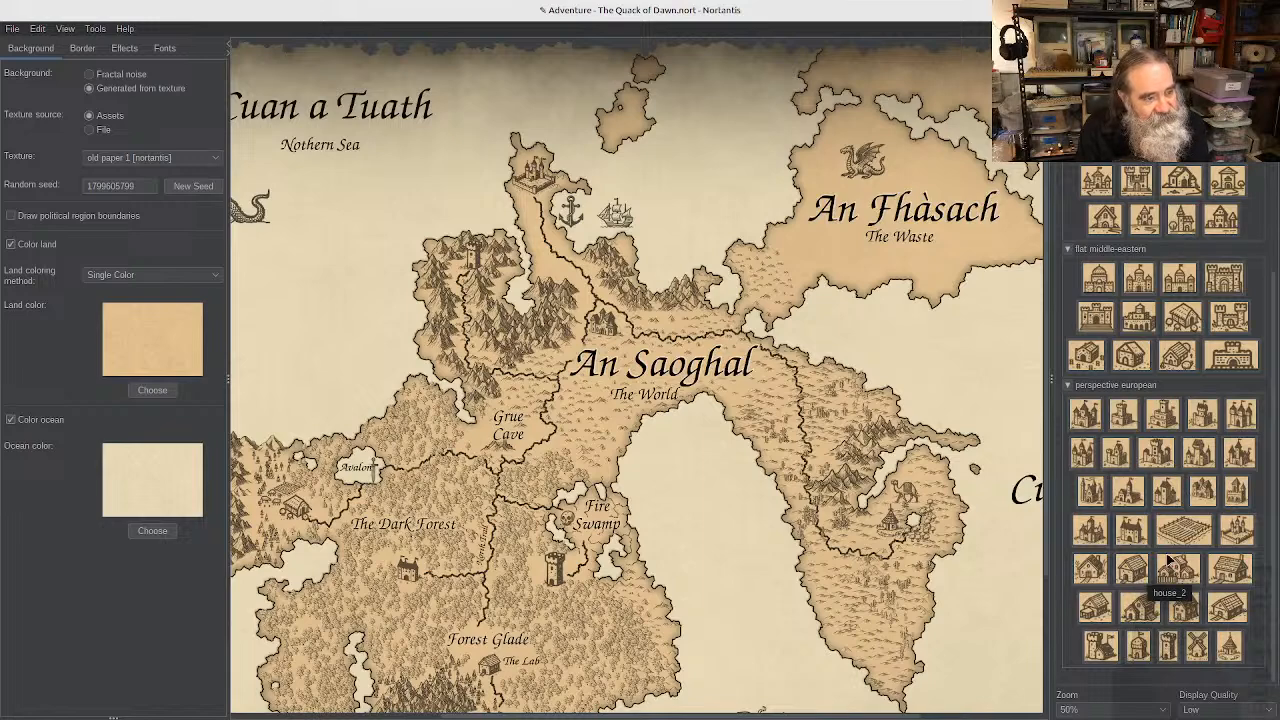
pyautogui.click(1236, 486)
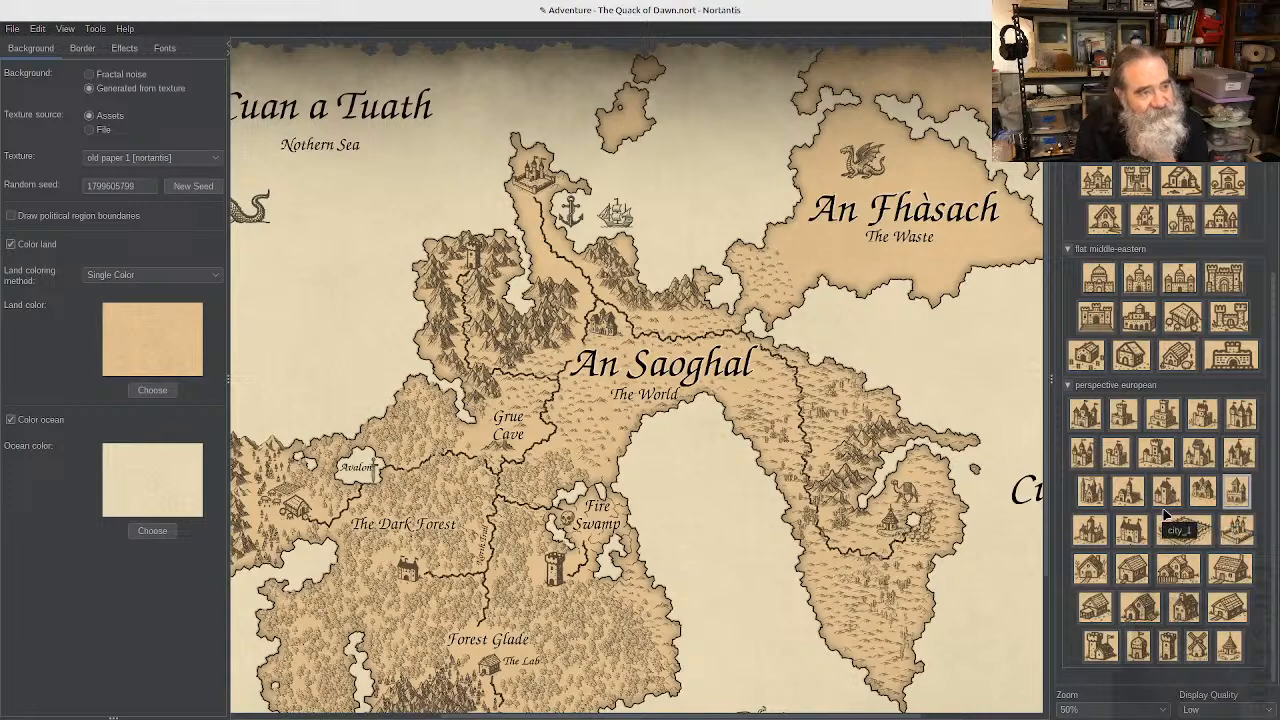
pyautogui.click(1231, 360)
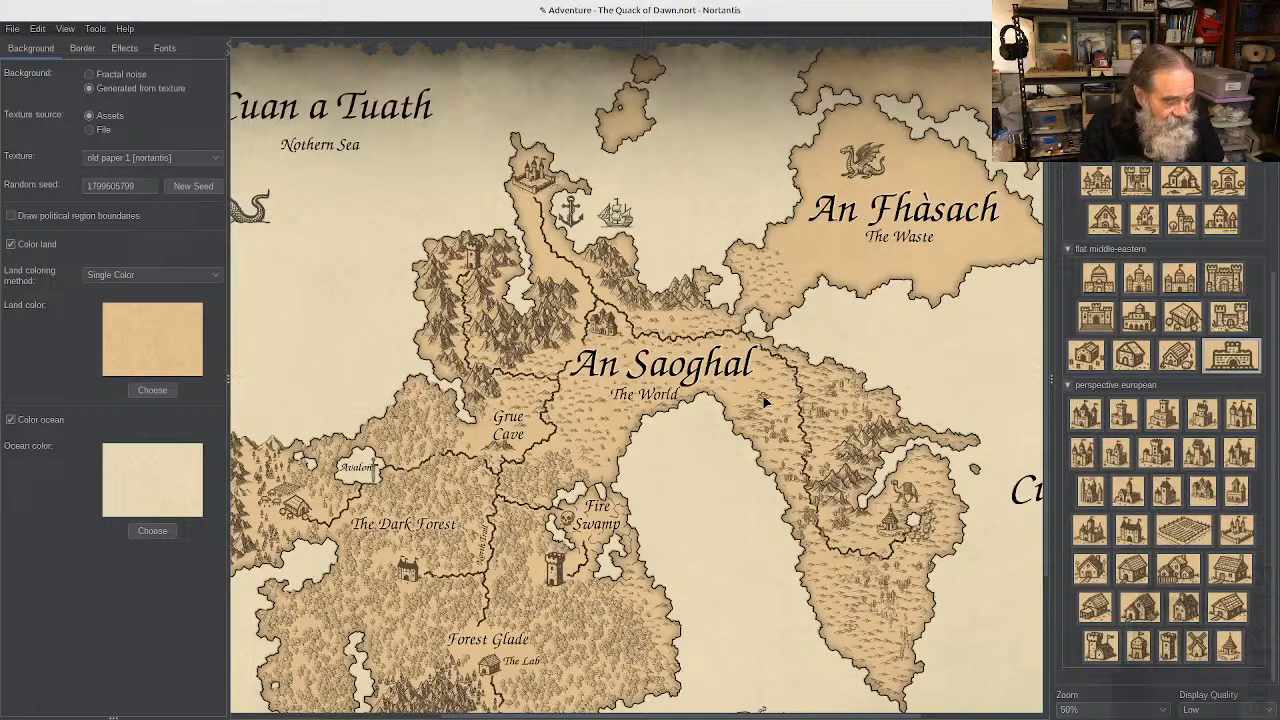
pyautogui.scroll(2, 763, 399)
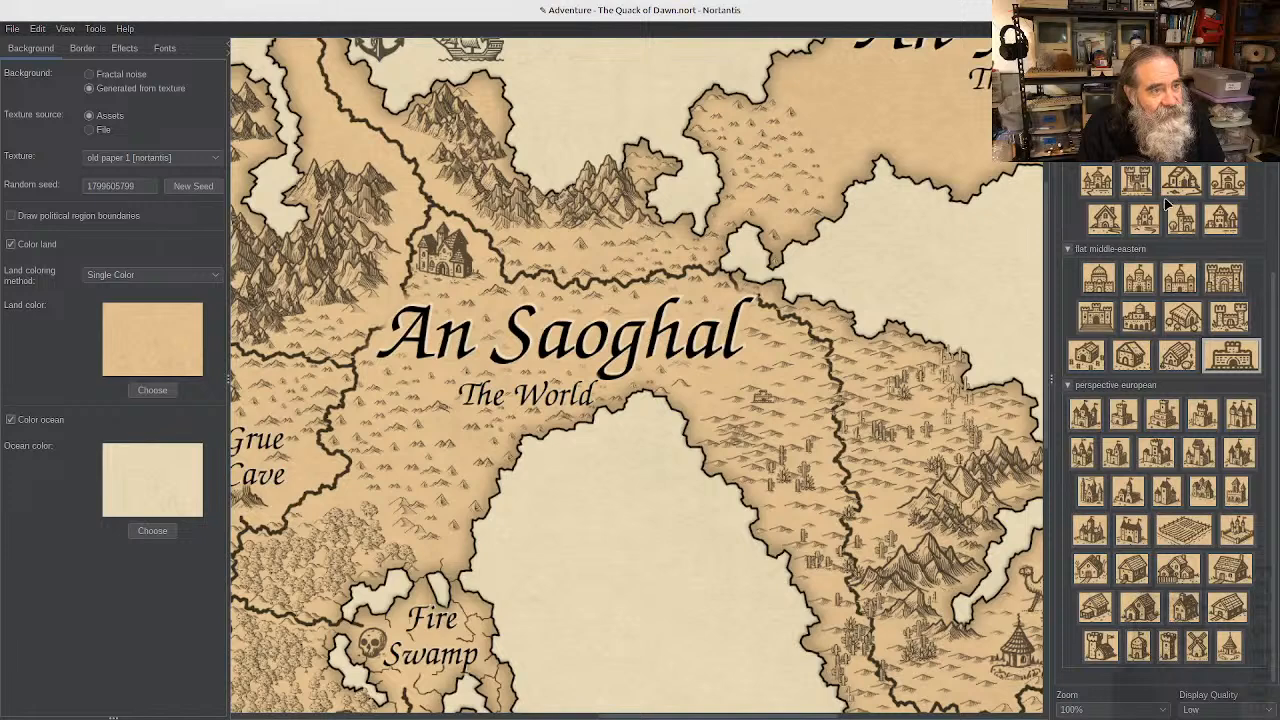
# - Switch the city icons to edit mode, enlarge the new fortress and move it beside the eastern road
pyautogui.scroll(3, 1165, 205)
pyautogui.click(1241, 163)
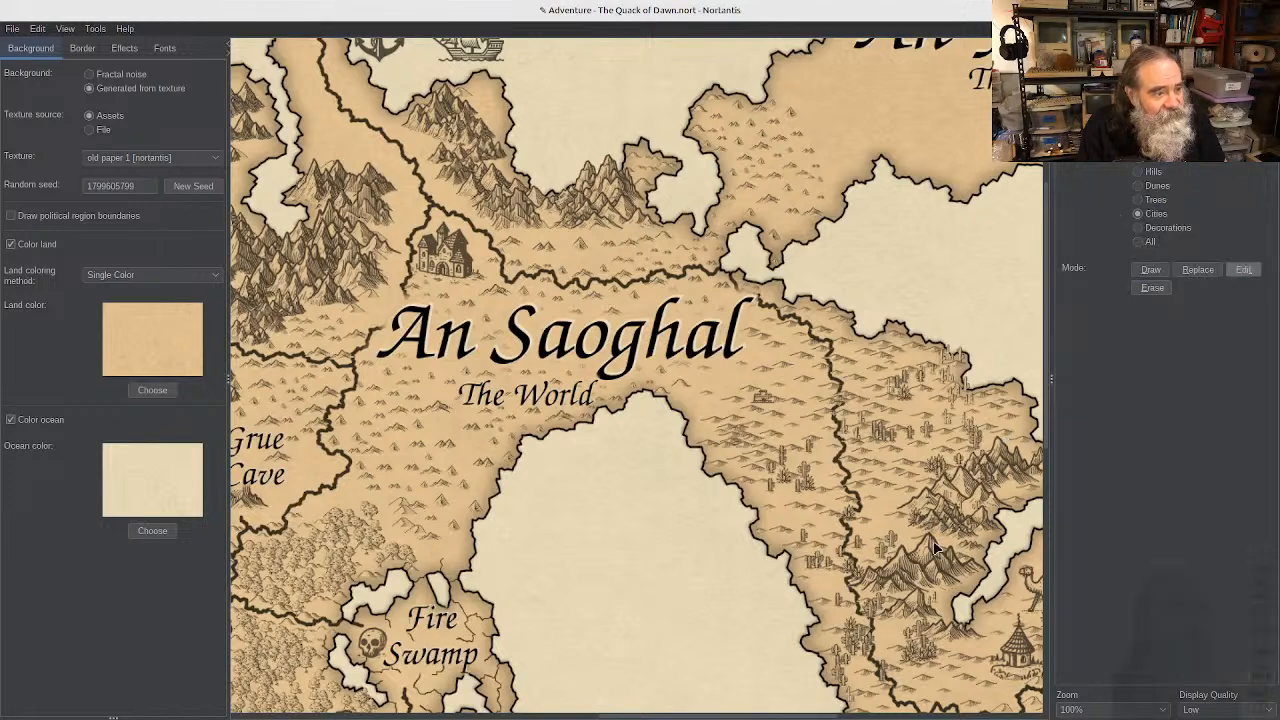
pyautogui.click(1021, 655)
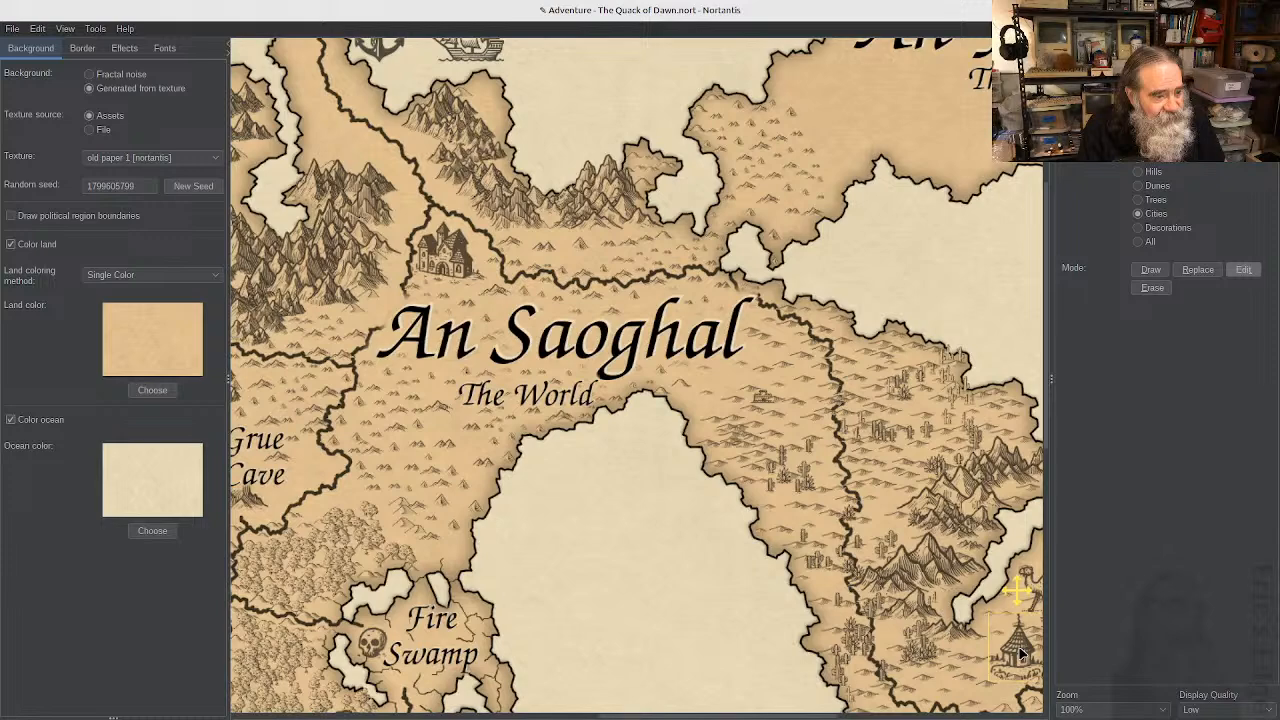
pyautogui.click(760, 396)
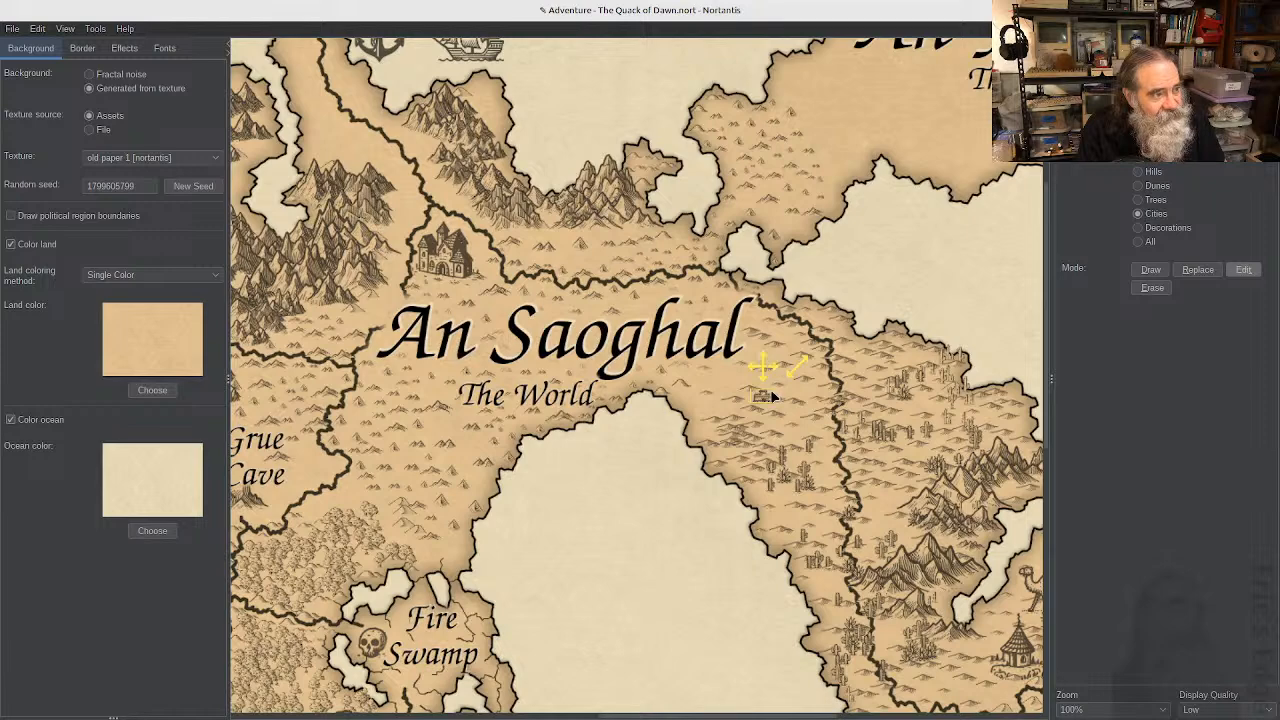
pyautogui.moveTo(803, 360); pyautogui.dragTo(846, 320)
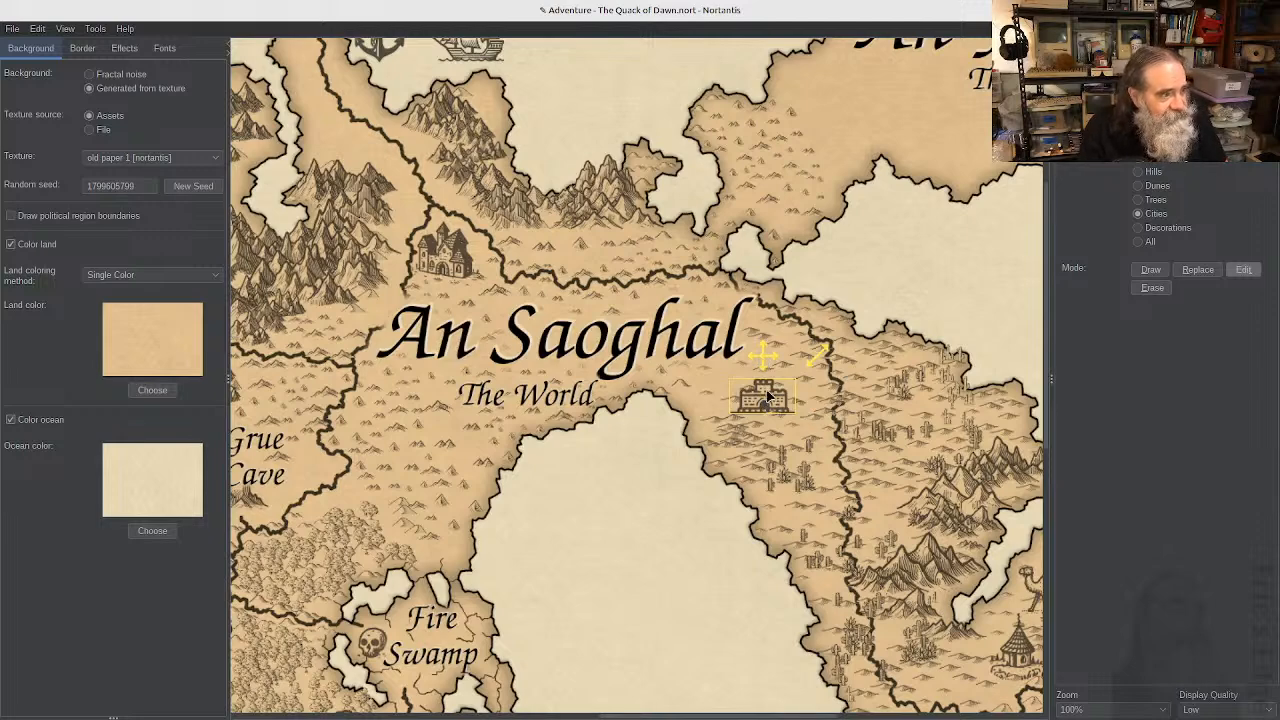
pyautogui.moveTo(763, 356); pyautogui.dragTo(789, 350)
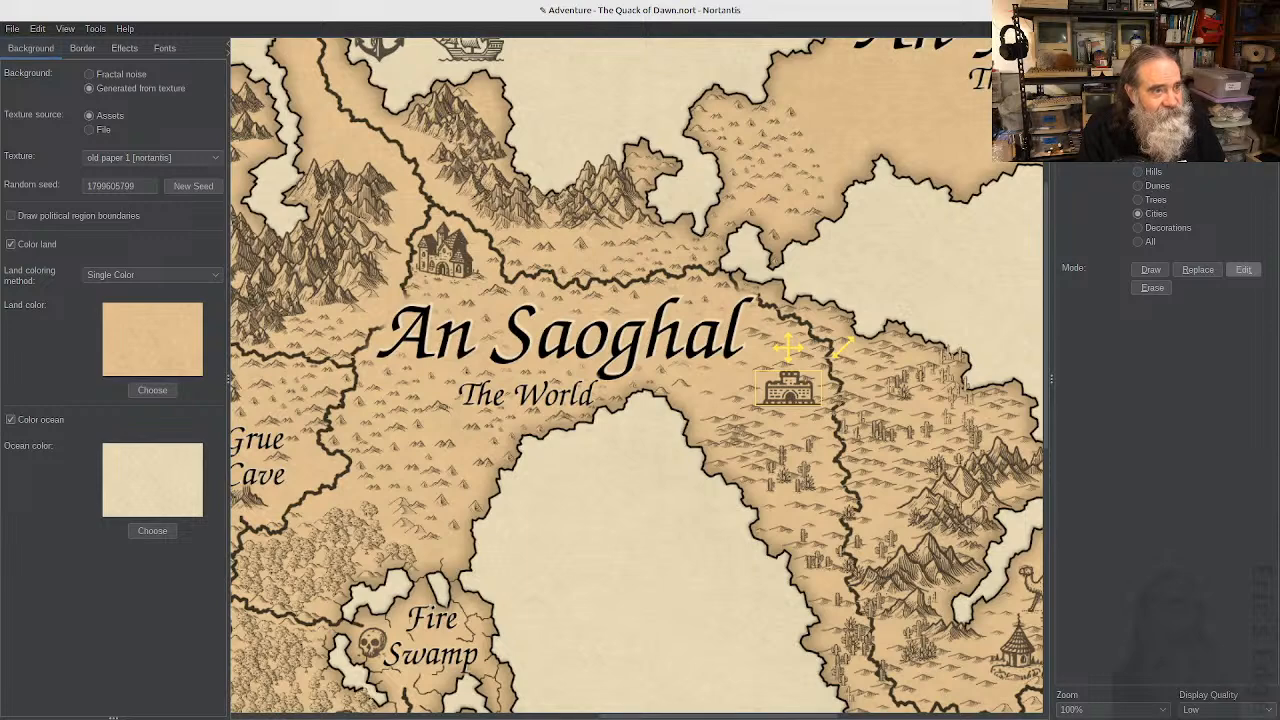
# - Switch to the text tool and check the text settings of the Fire Swamp label
pyautogui.click(1185, 70)
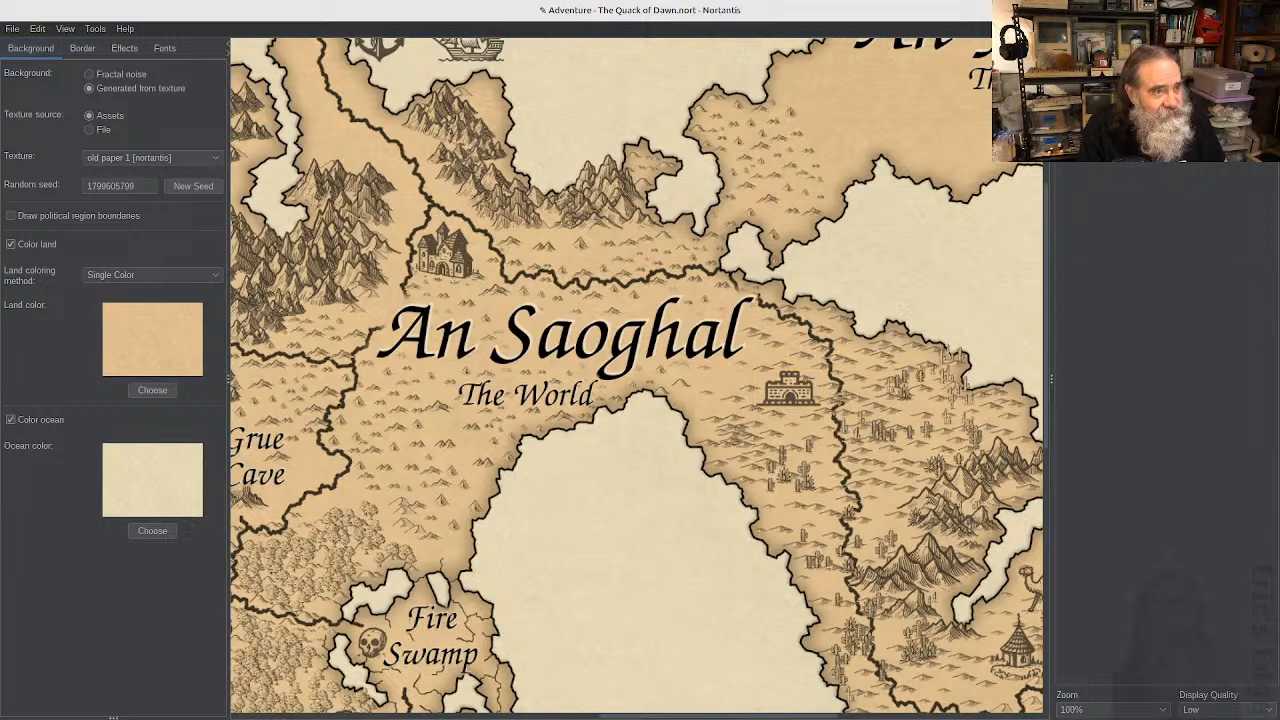
pyautogui.click(428, 625)
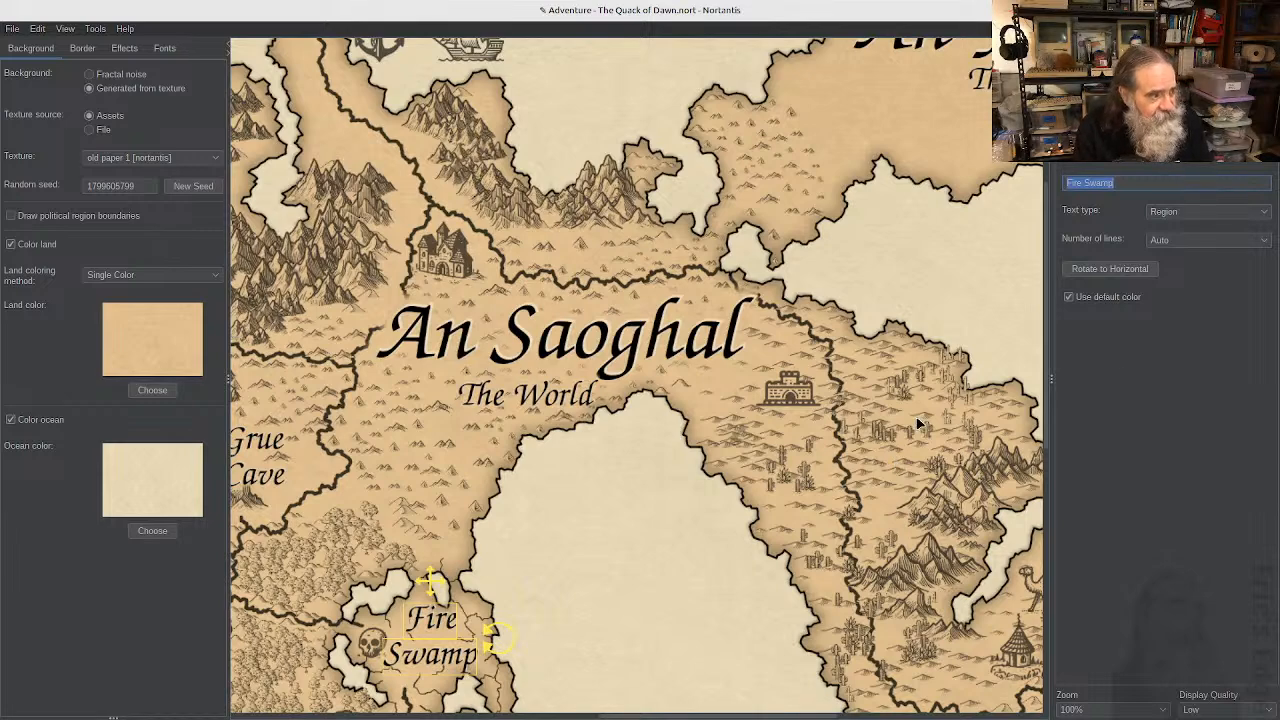
pyautogui.click(786, 455)
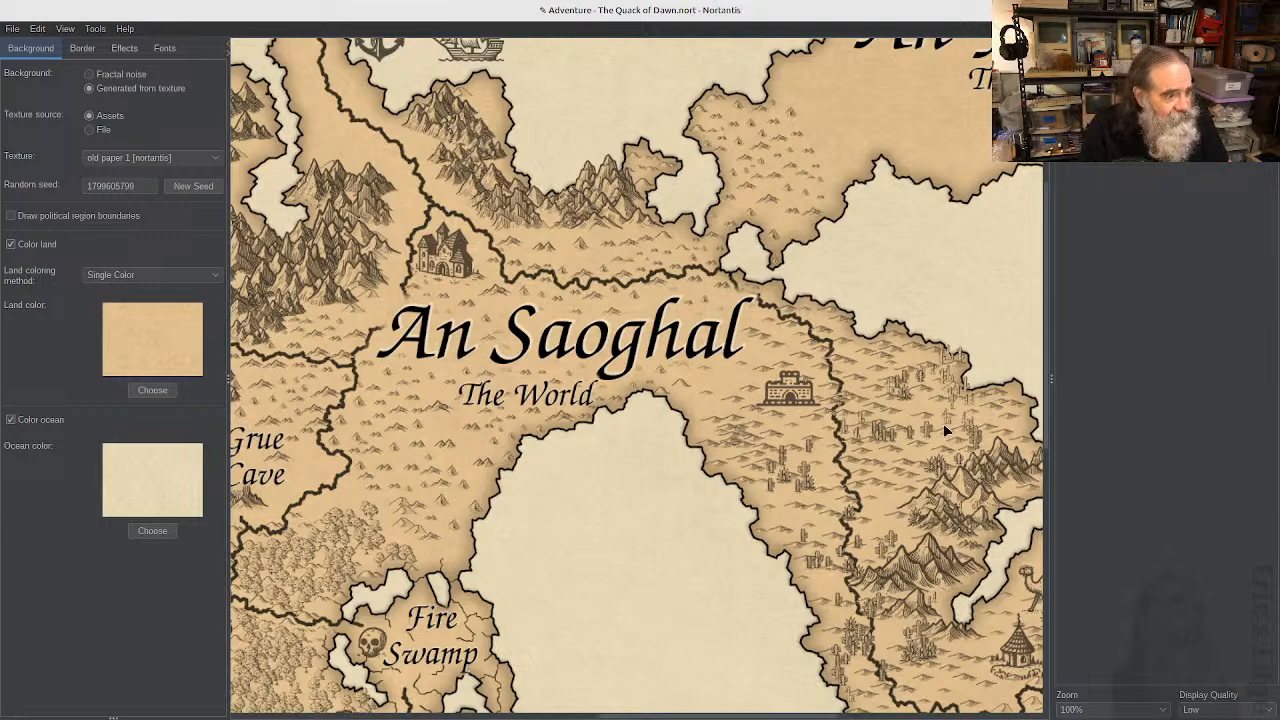
pyautogui.scroll(-1, 945, 430)
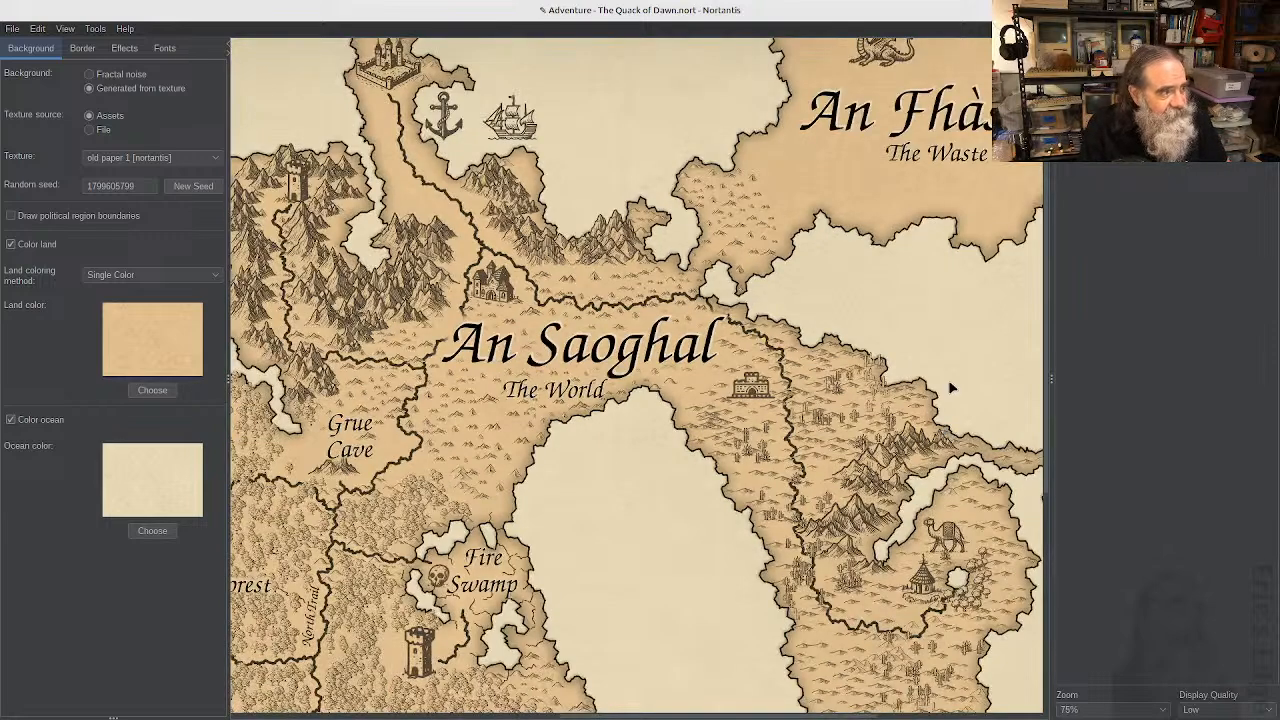
# - Add a City-type text label just below the new fortress and name it The Library
pyautogui.click(1165, 150)
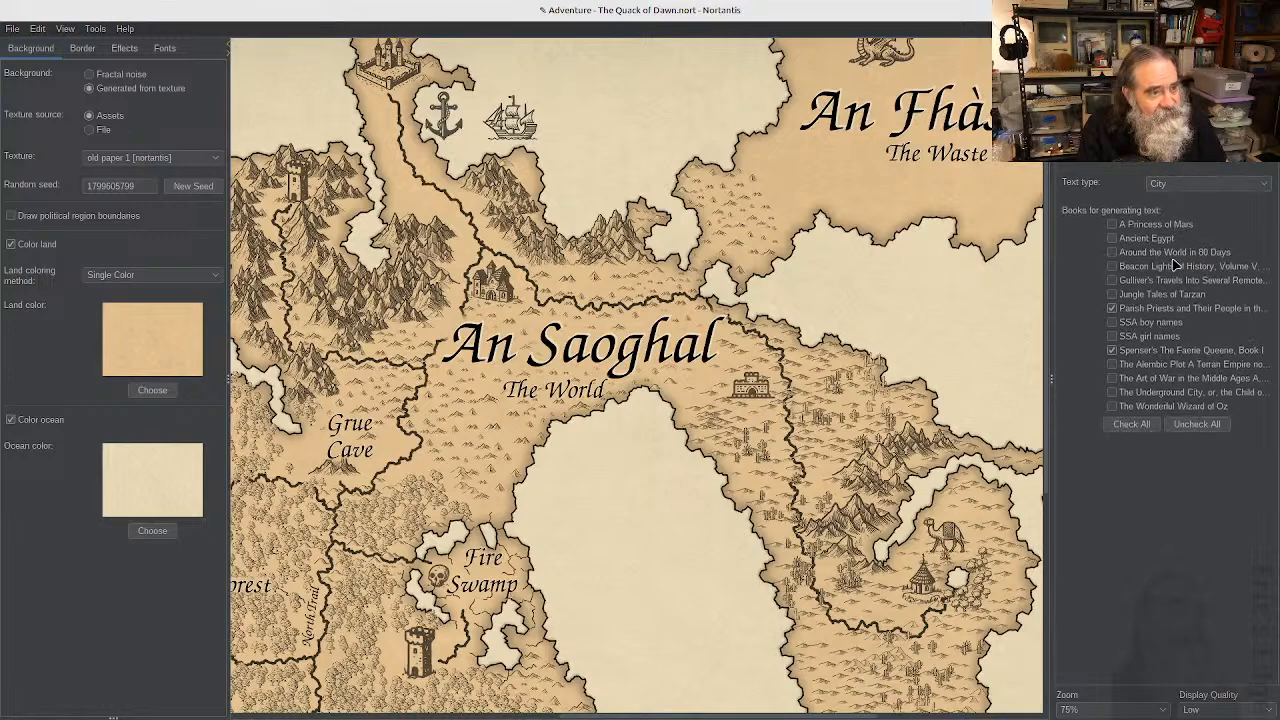
pyautogui.click(1186, 185)
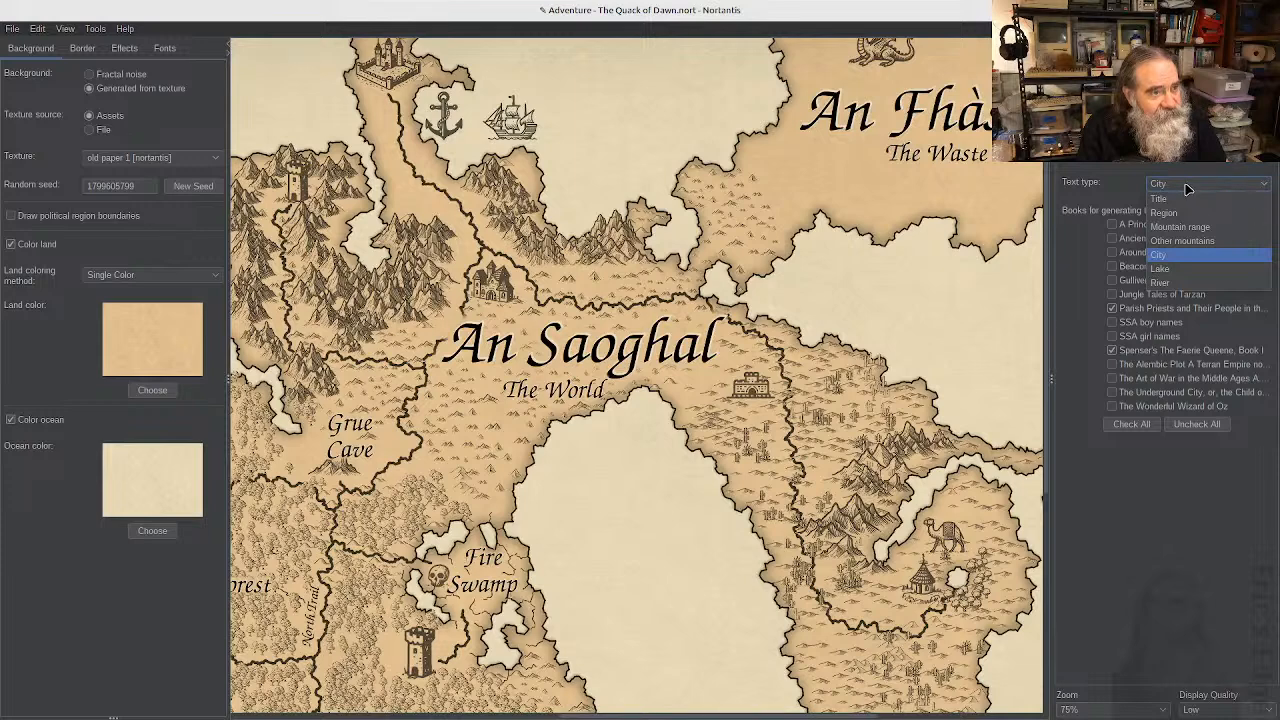
pyautogui.click(1177, 260)
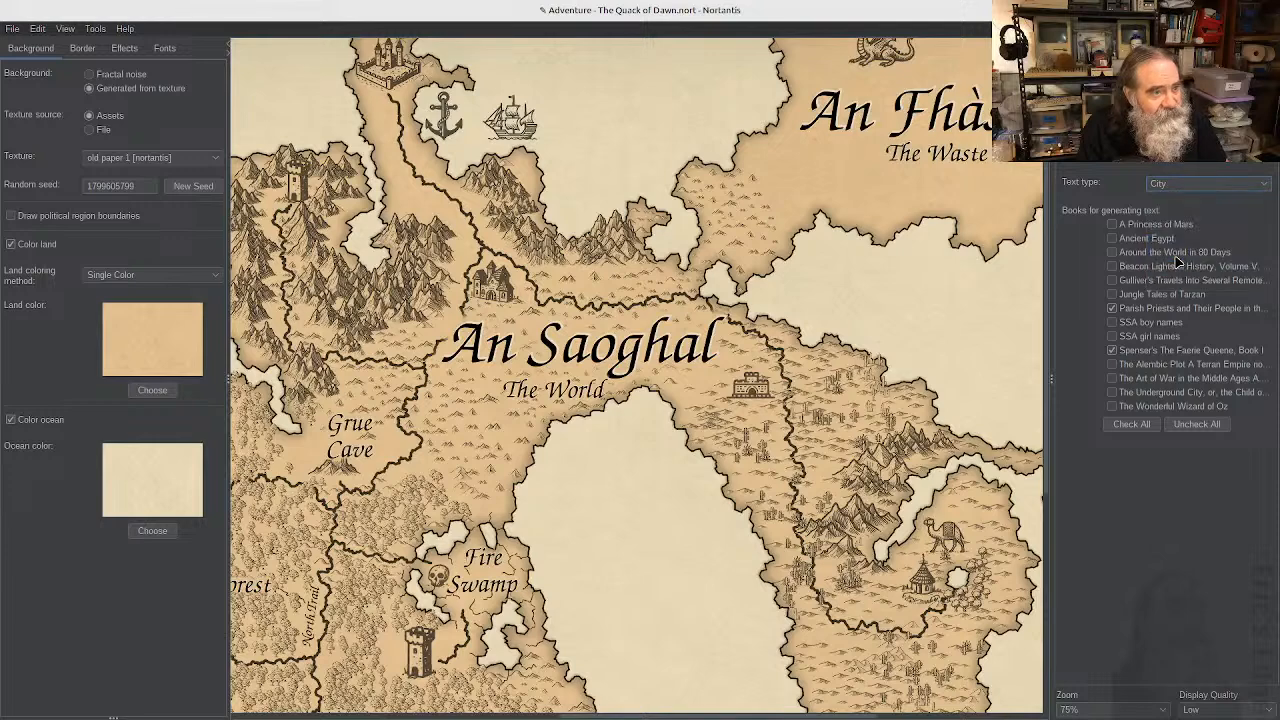
pyautogui.click(727, 417)
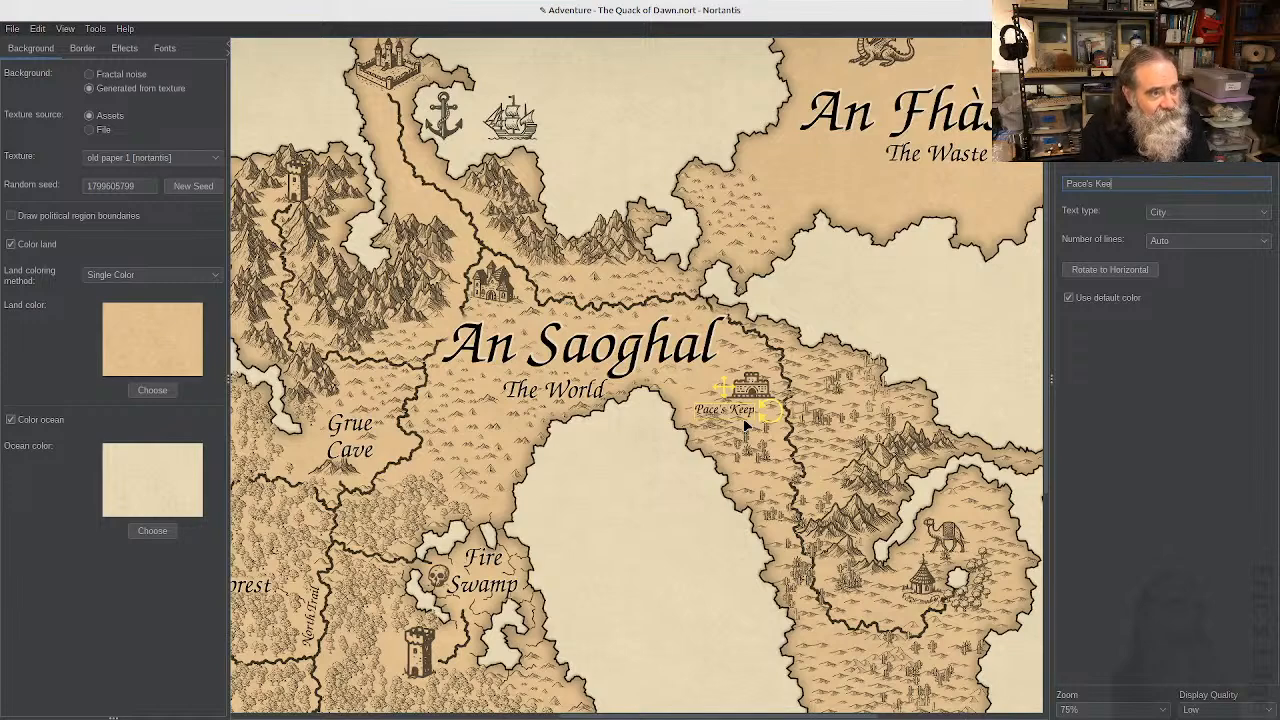
pyautogui.press('BackSpace')
pyautogui.press('BackSpace')
pyautogui.press('BackSpace')
pyautogui.press('BackSpace')
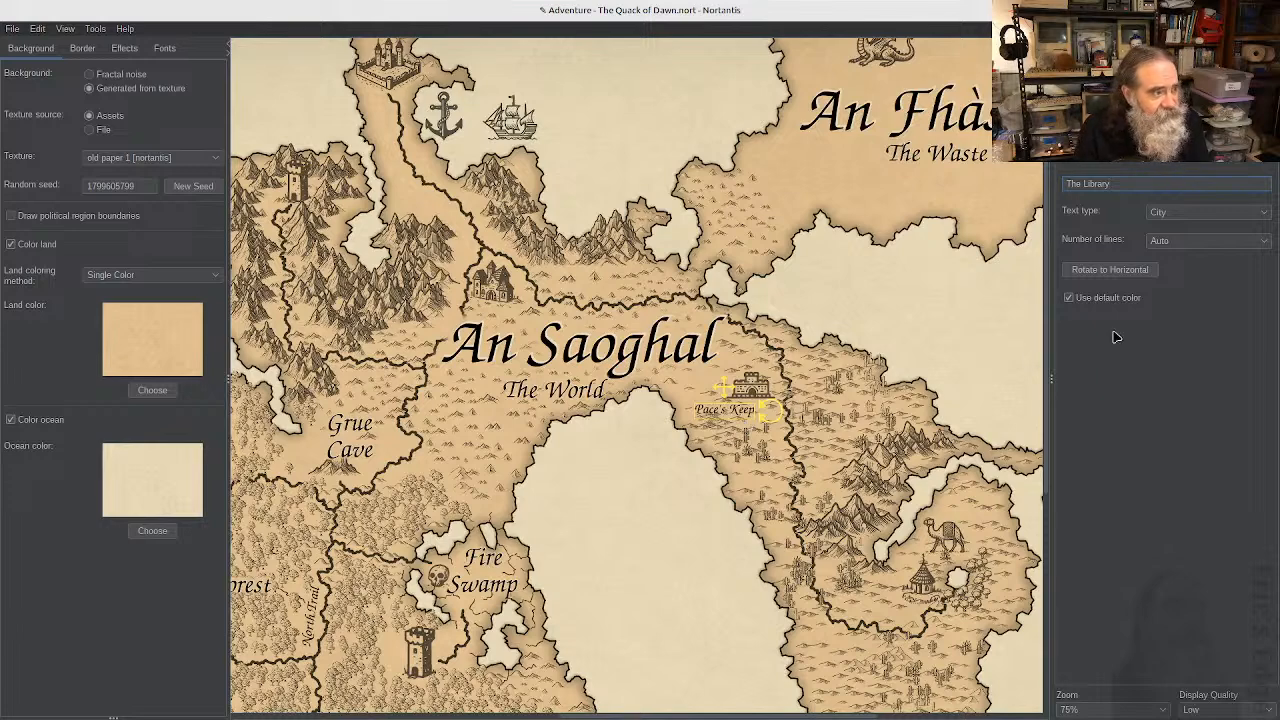
# - Try the Lake, City, Other mountains and Mountain range text types on The Library label
pyautogui.click(1186, 213)
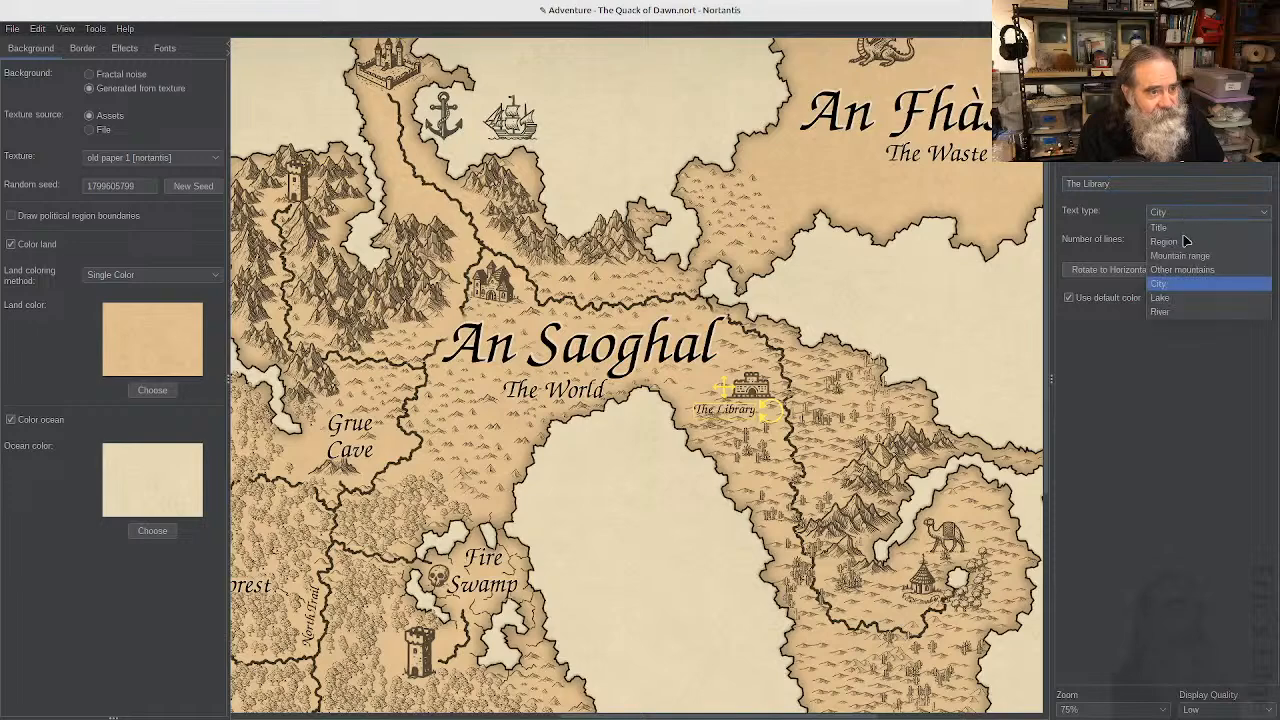
pyautogui.click(1187, 297)
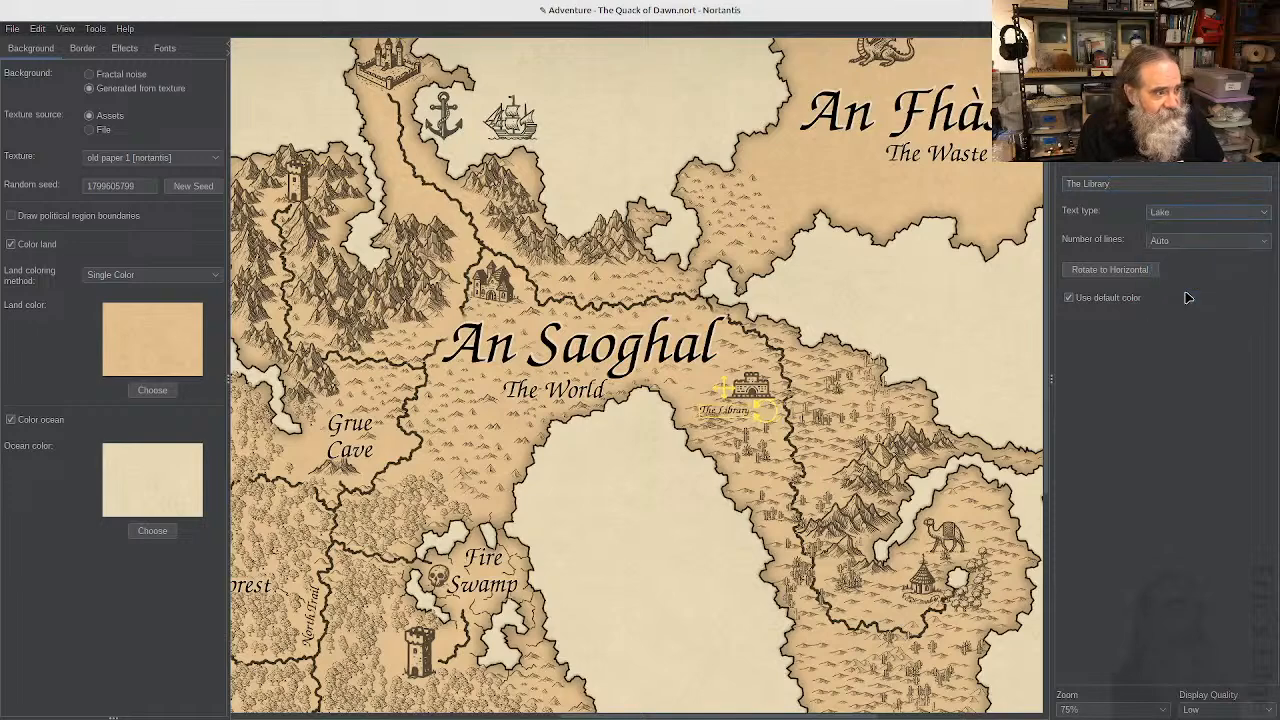
pyautogui.click(1186, 213)
pyautogui.click(1176, 283)
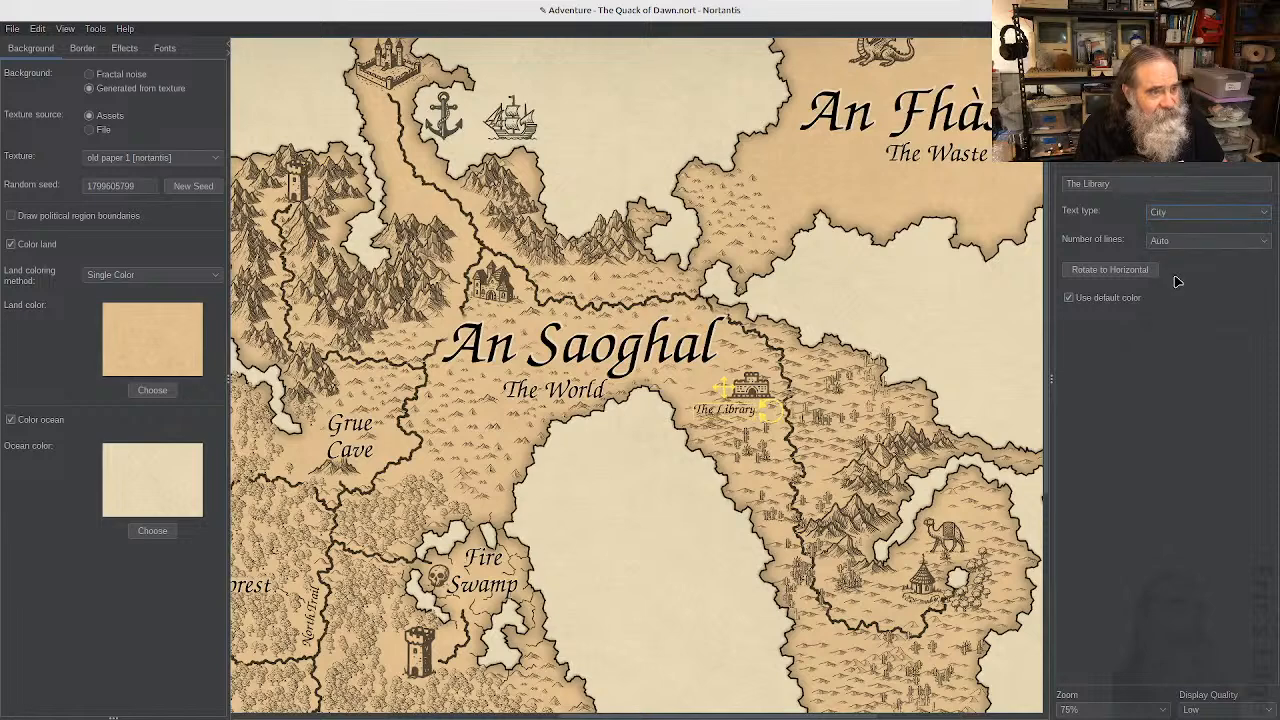
pyautogui.click(1180, 219)
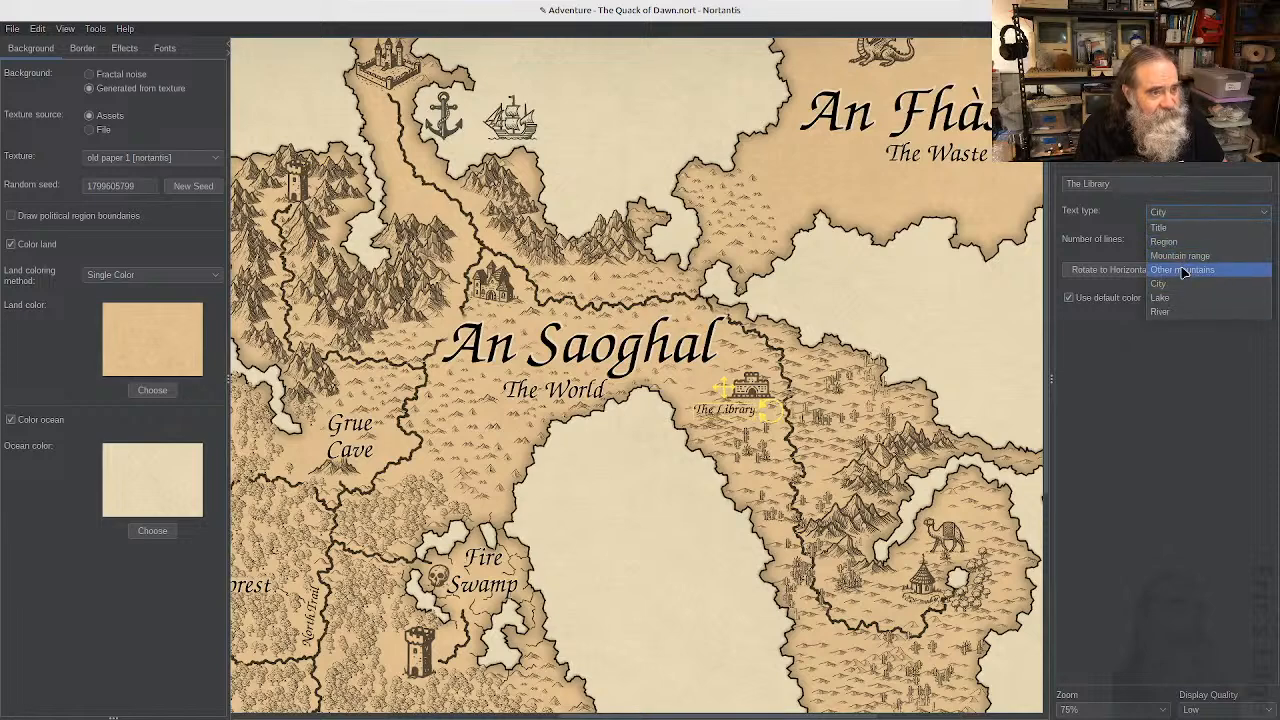
pyautogui.click(1183, 271)
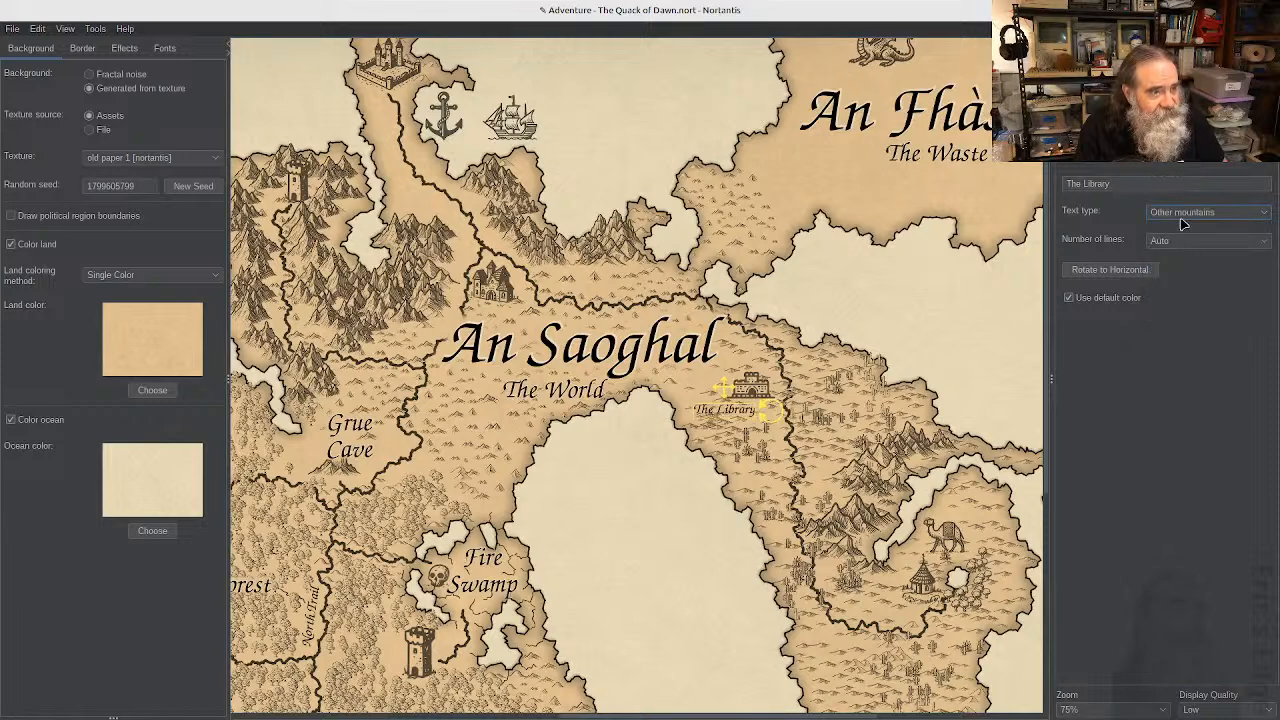
pyautogui.click(1182, 222)
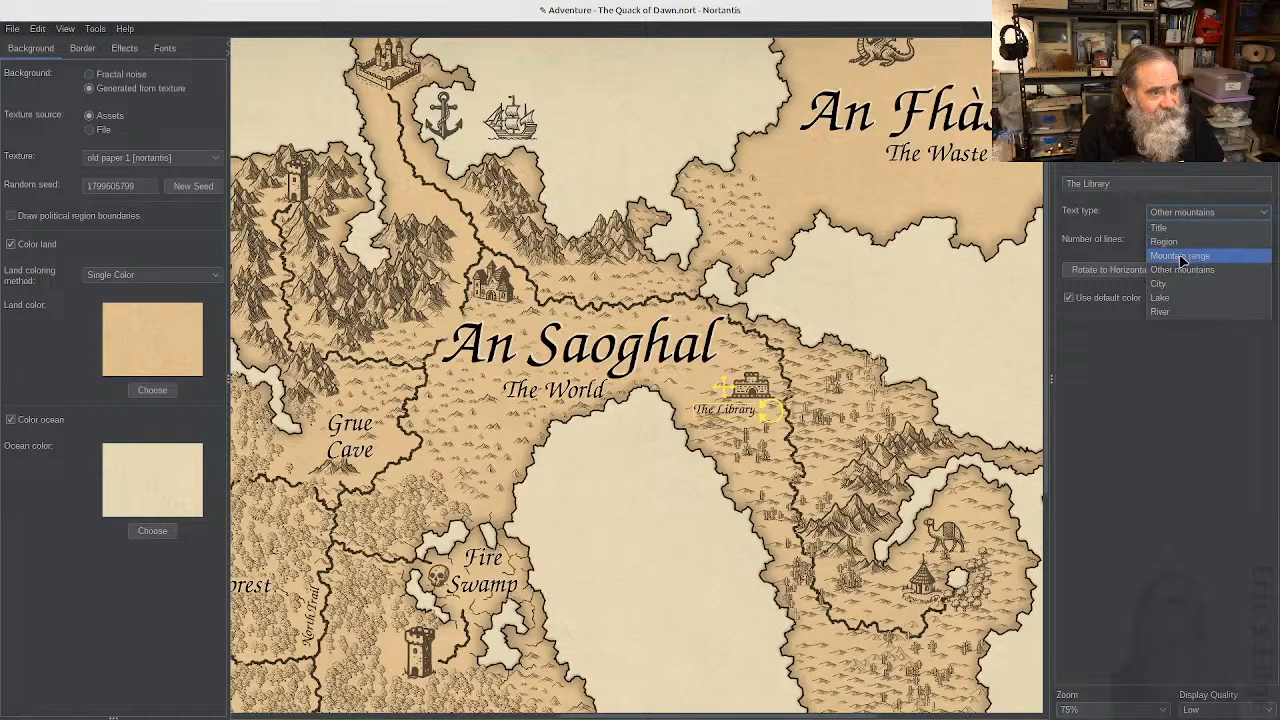
pyautogui.click(1182, 260)
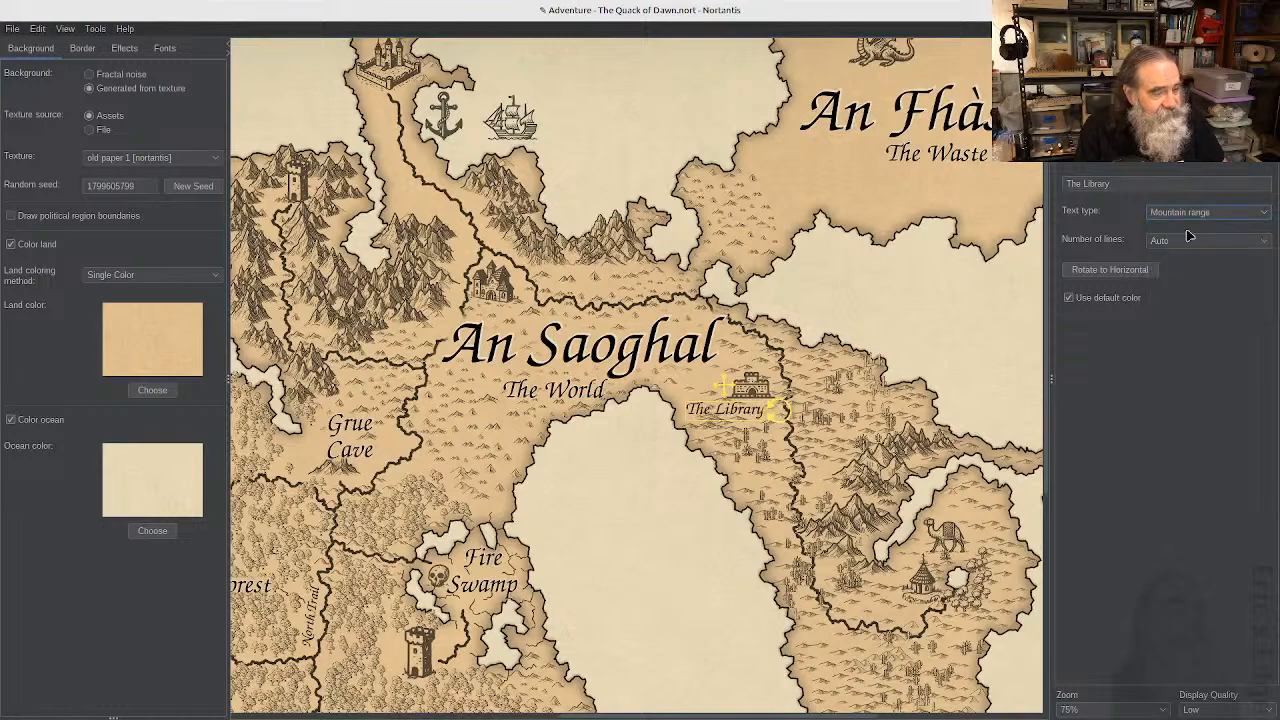
# - Set The Library label's text type to Region and centre it on one line beneath the fortress
pyautogui.click(1190, 227)
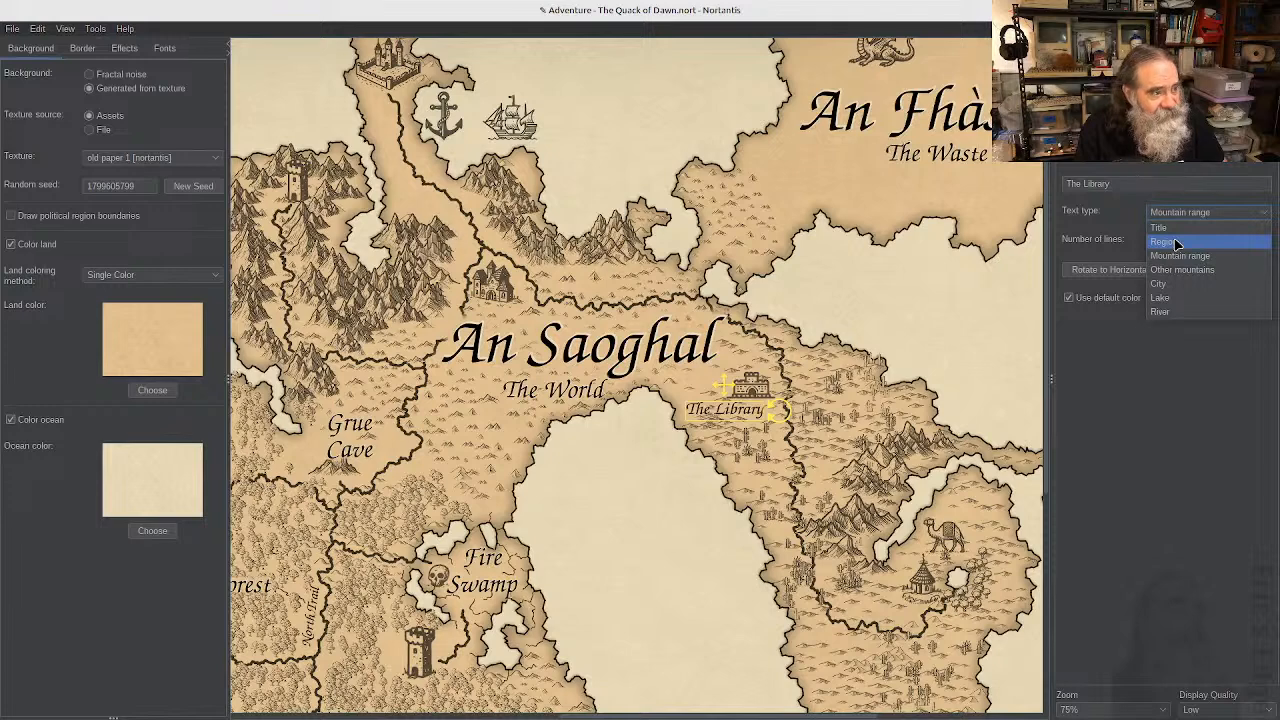
pyautogui.click(1177, 242)
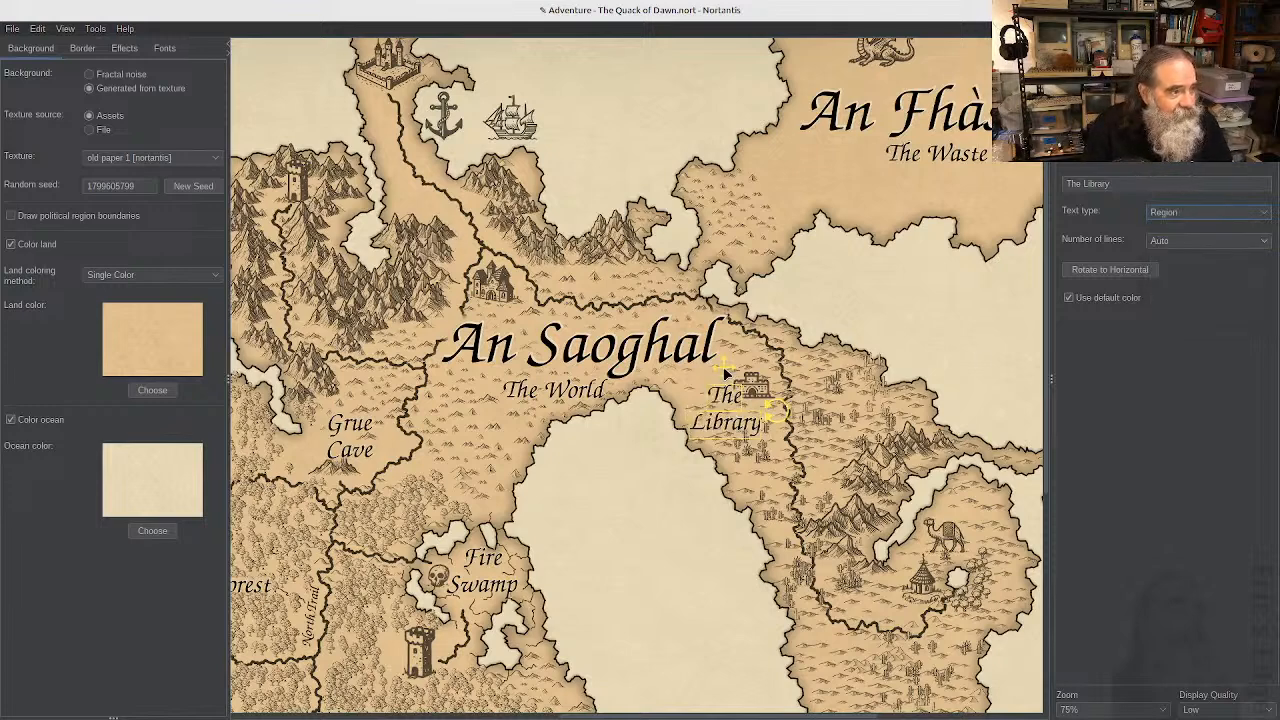
pyautogui.moveTo(725, 368); pyautogui.dragTo(745, 388)
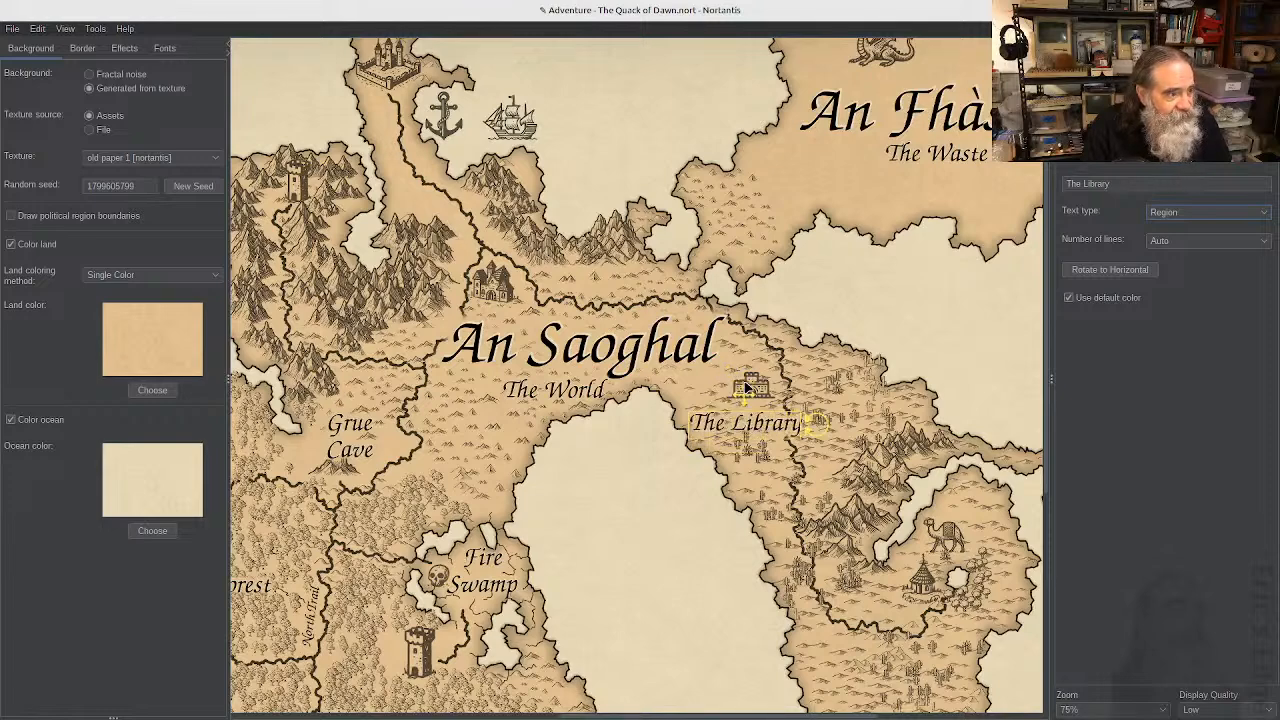
pyautogui.moveTo(745, 391); pyautogui.dragTo(750, 386)
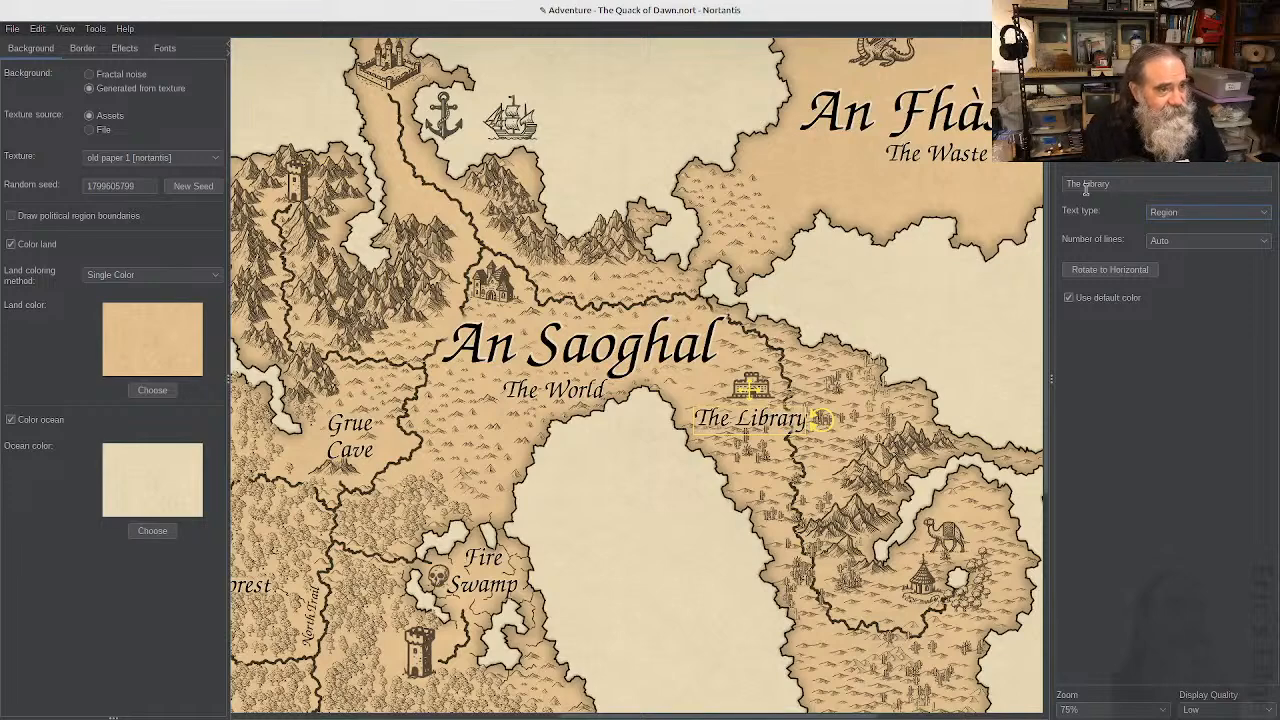
# - Switch to the land and water tool, choose river drawing and set the width to 6
pyautogui.click(1112, 68)
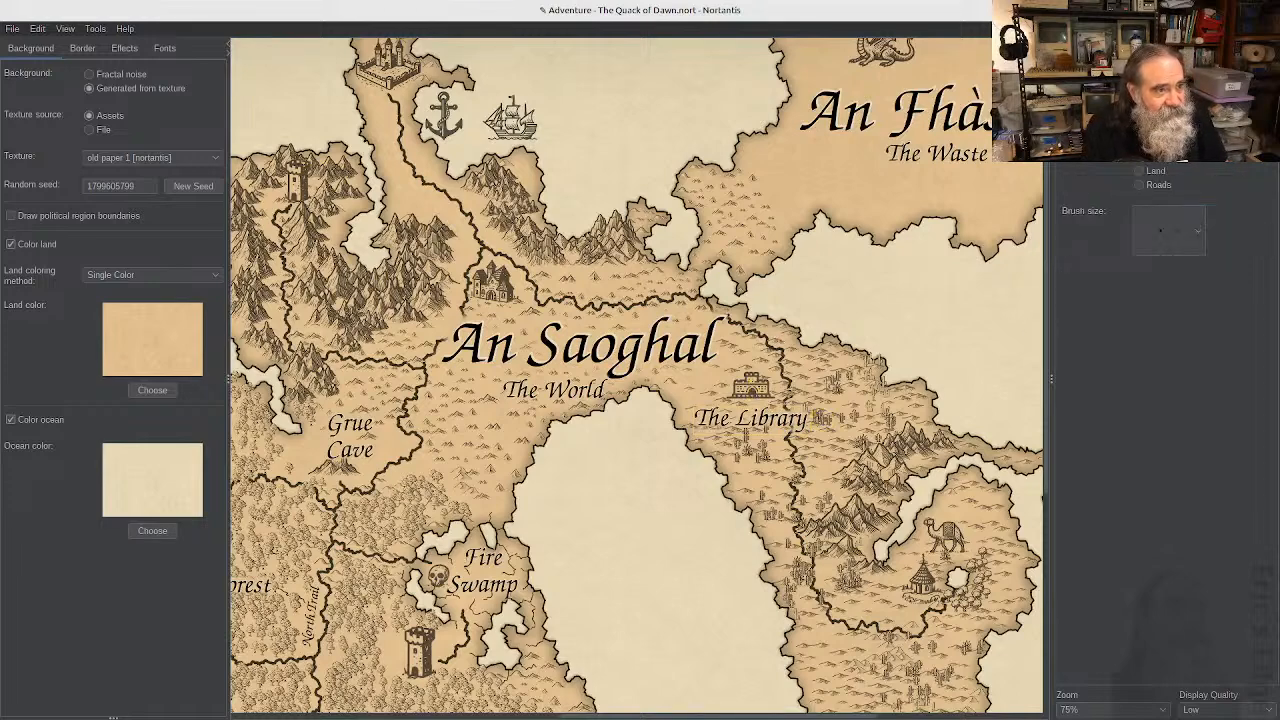
pyautogui.click(1152, 155)
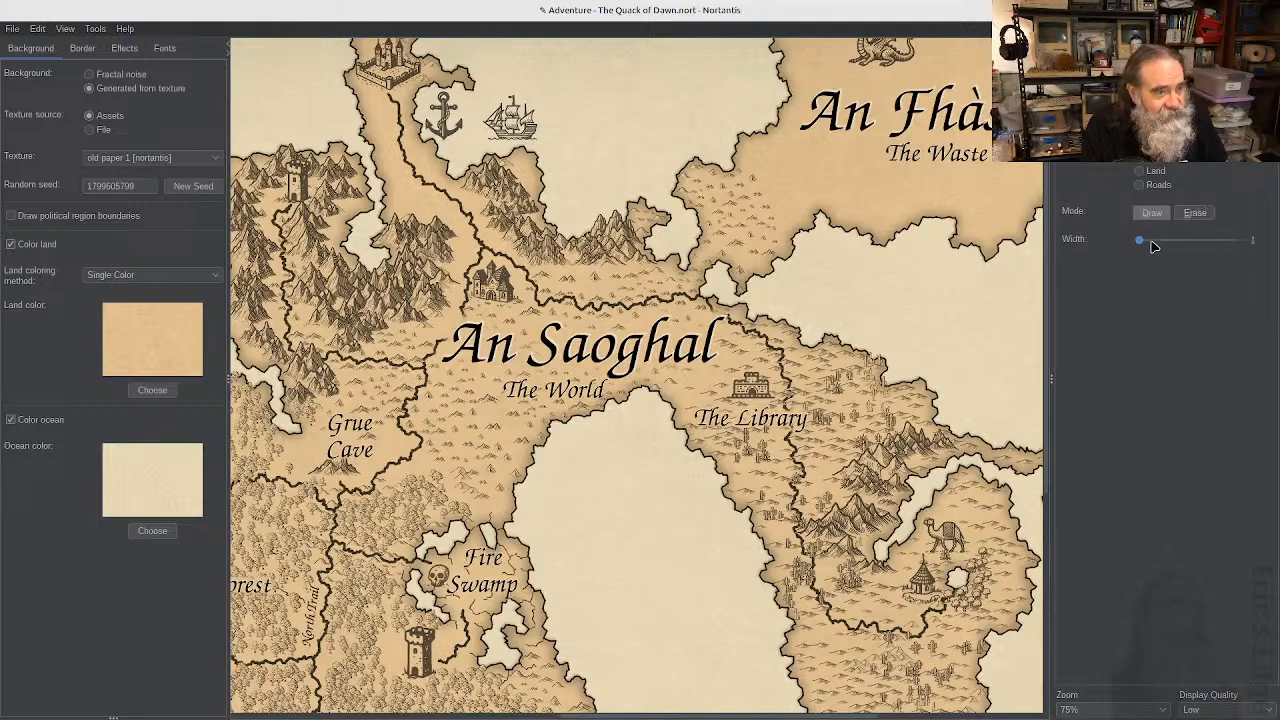
pyautogui.moveTo(1142, 242); pyautogui.dragTo(1156, 247)
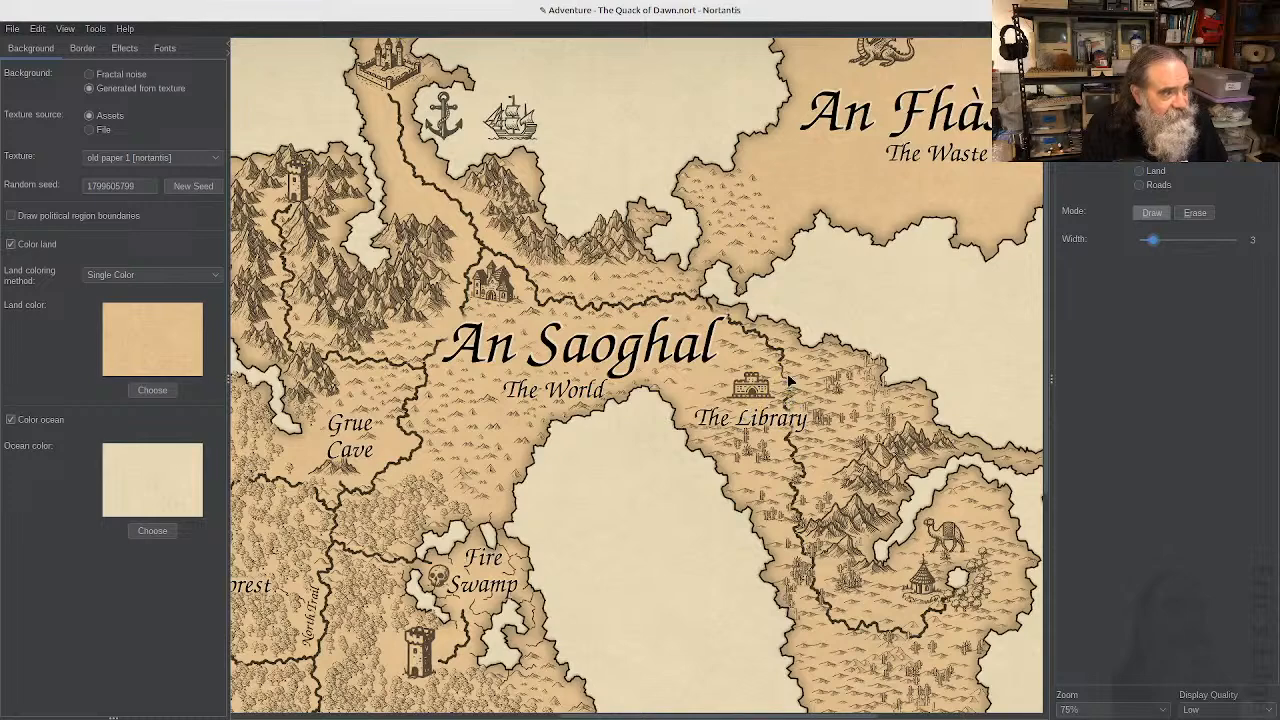
pyautogui.moveTo(1153, 240); pyautogui.dragTo(1175, 244)
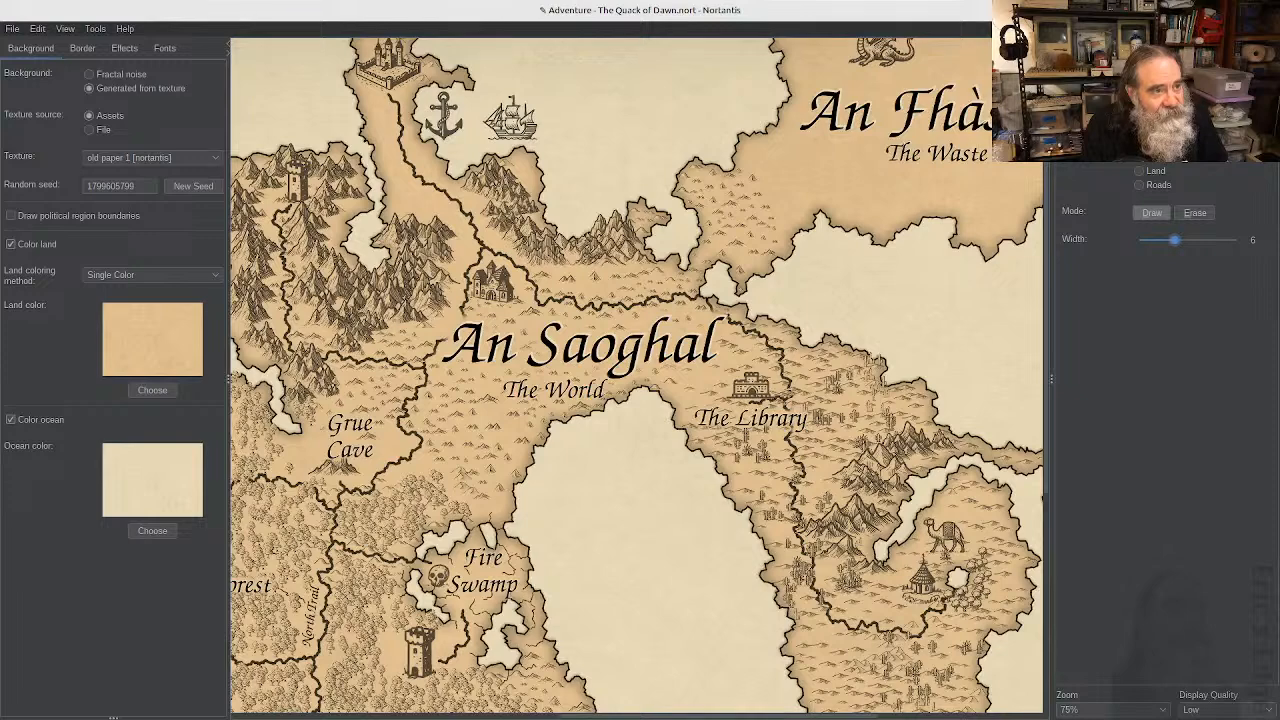
# - Edit the city icons and move the fortress slightly west above The Library label, clear of the road
pyautogui.click(1145, 64)
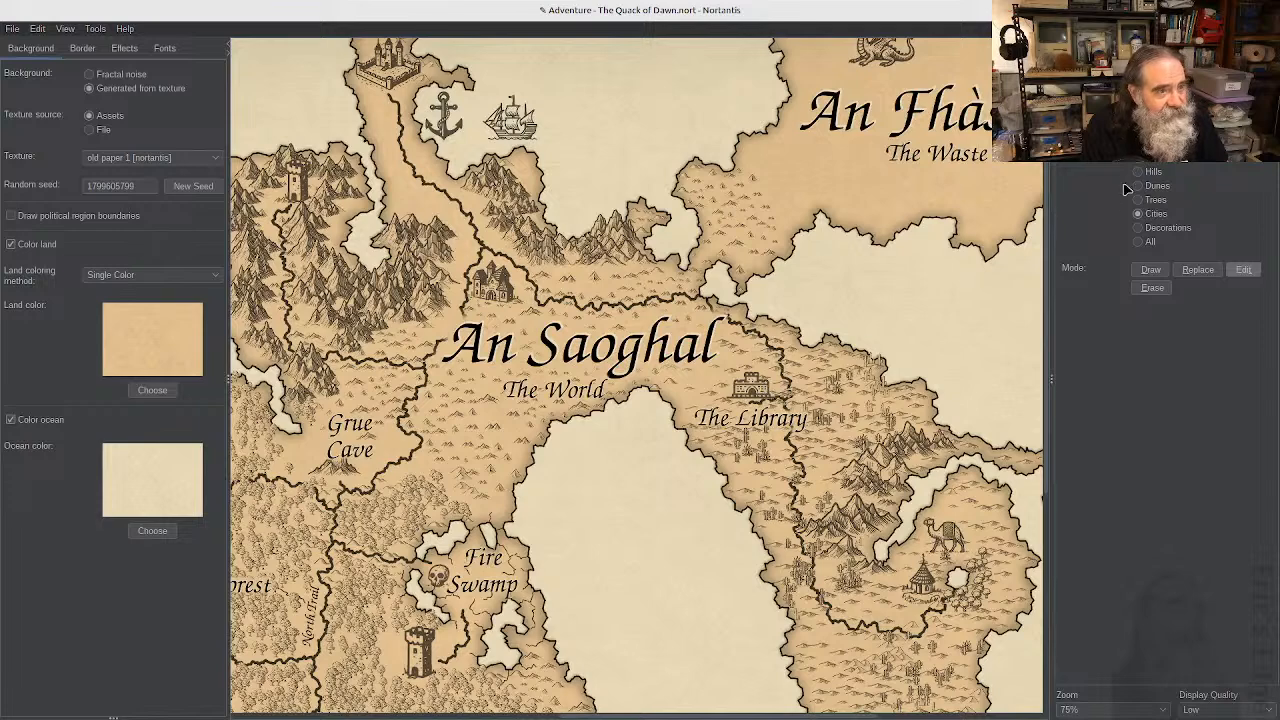
pyautogui.click(1244, 272)
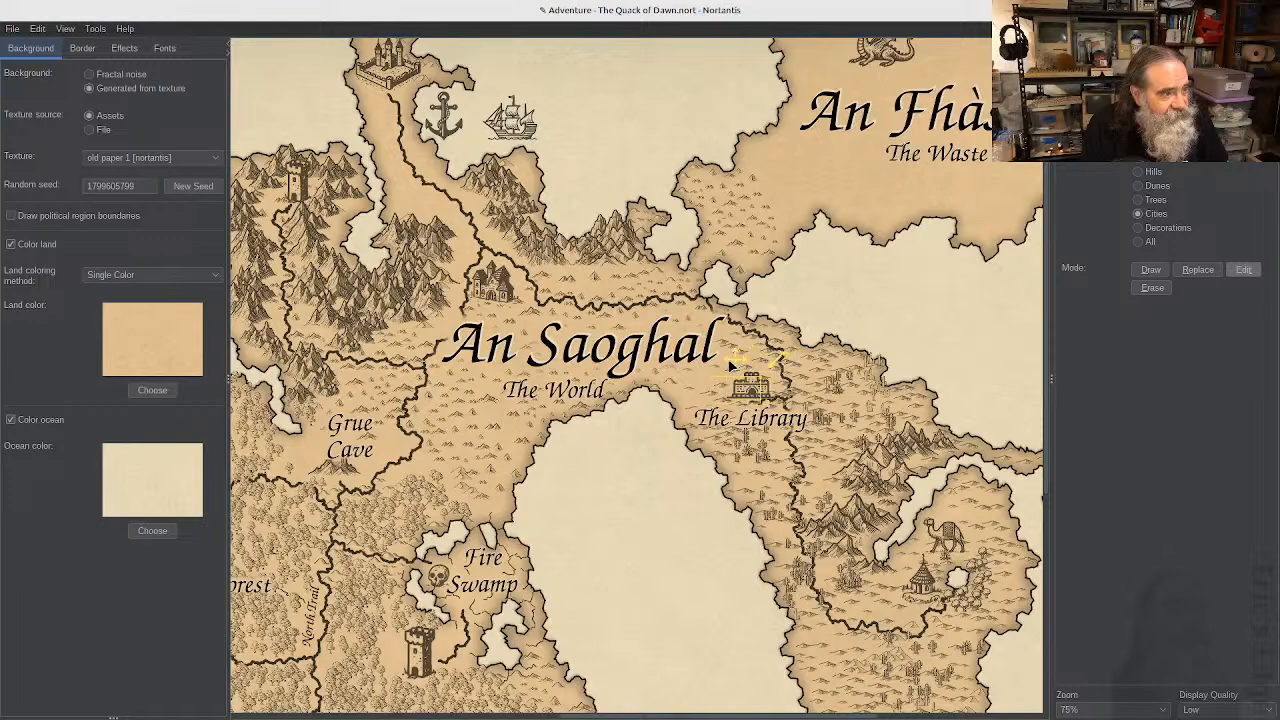
pyautogui.moveTo(712, 366); pyautogui.dragTo(721, 367)
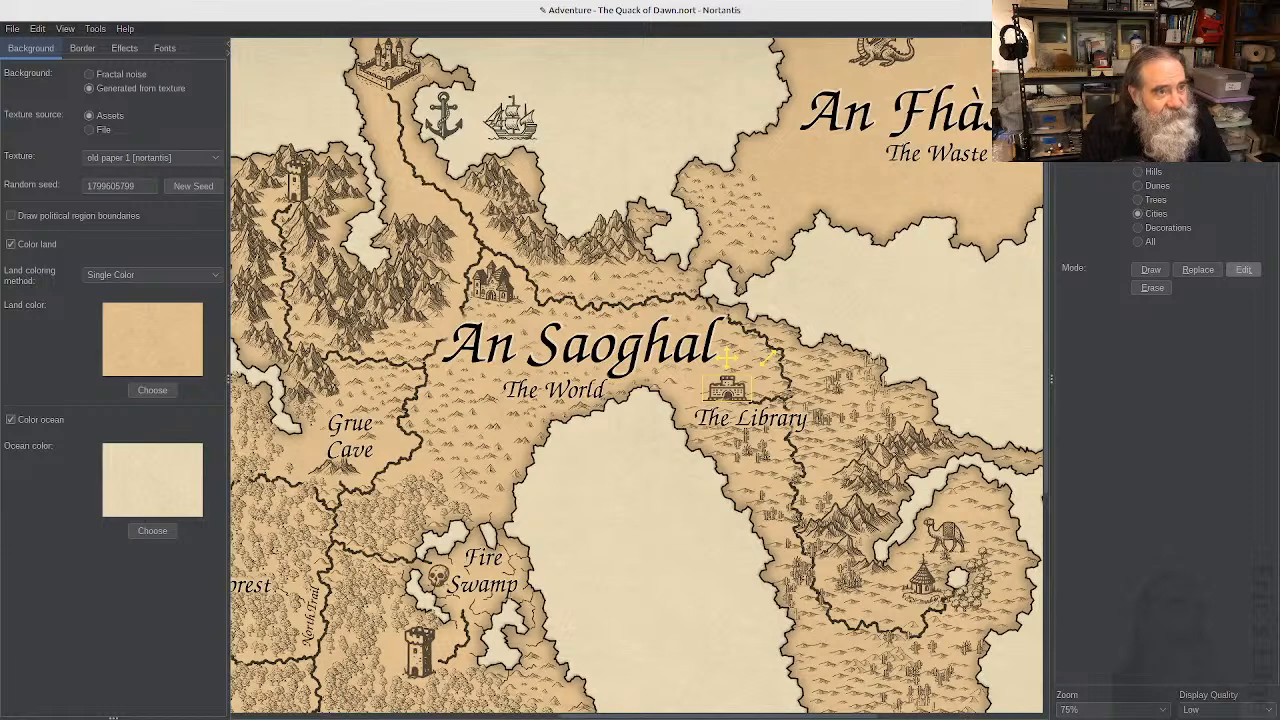
# - Place a sailing ship decoration in the open sea north-east of The Library, south of An Fhàsach
pyautogui.click(1087, 76)
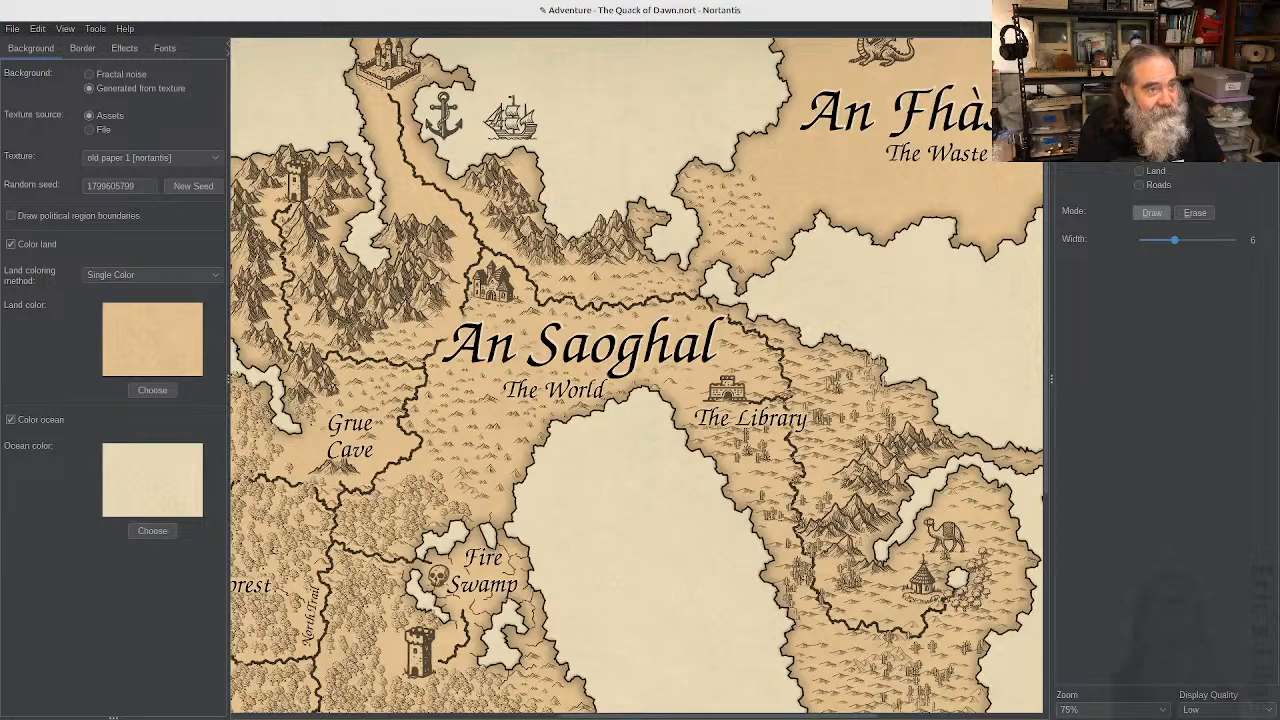
pyautogui.click(1234, 72)
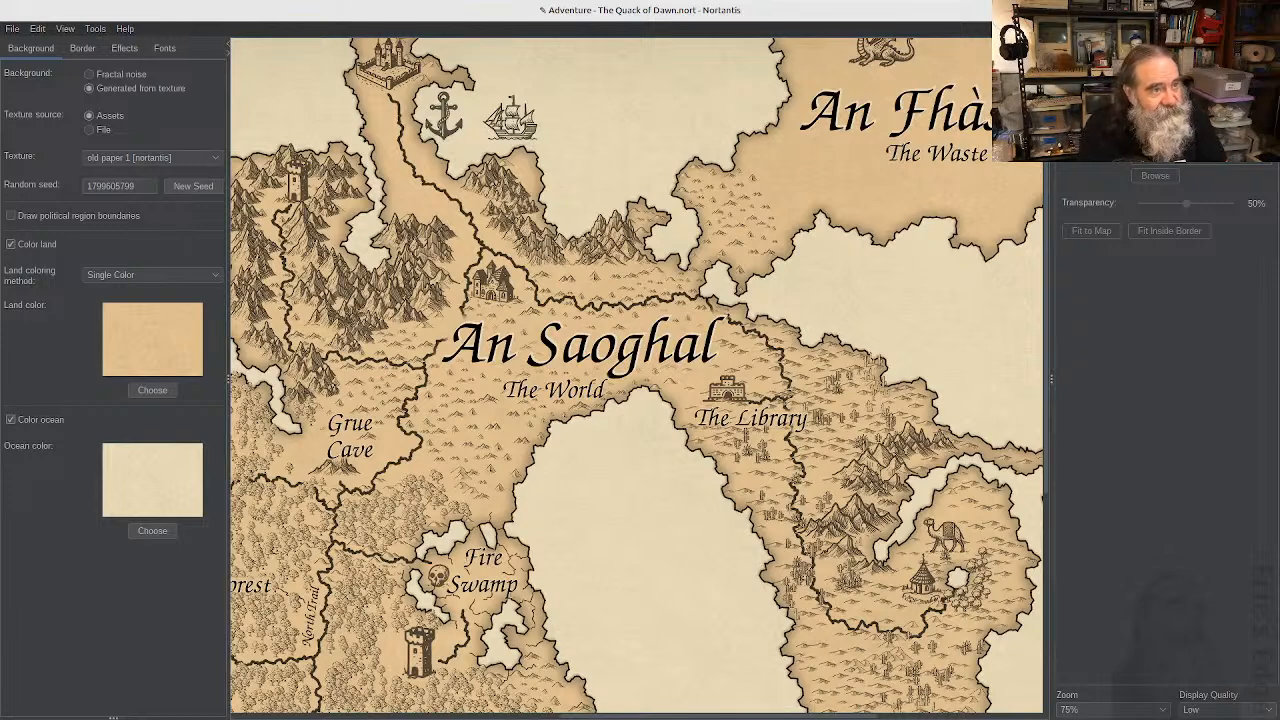
pyautogui.click(1166, 75)
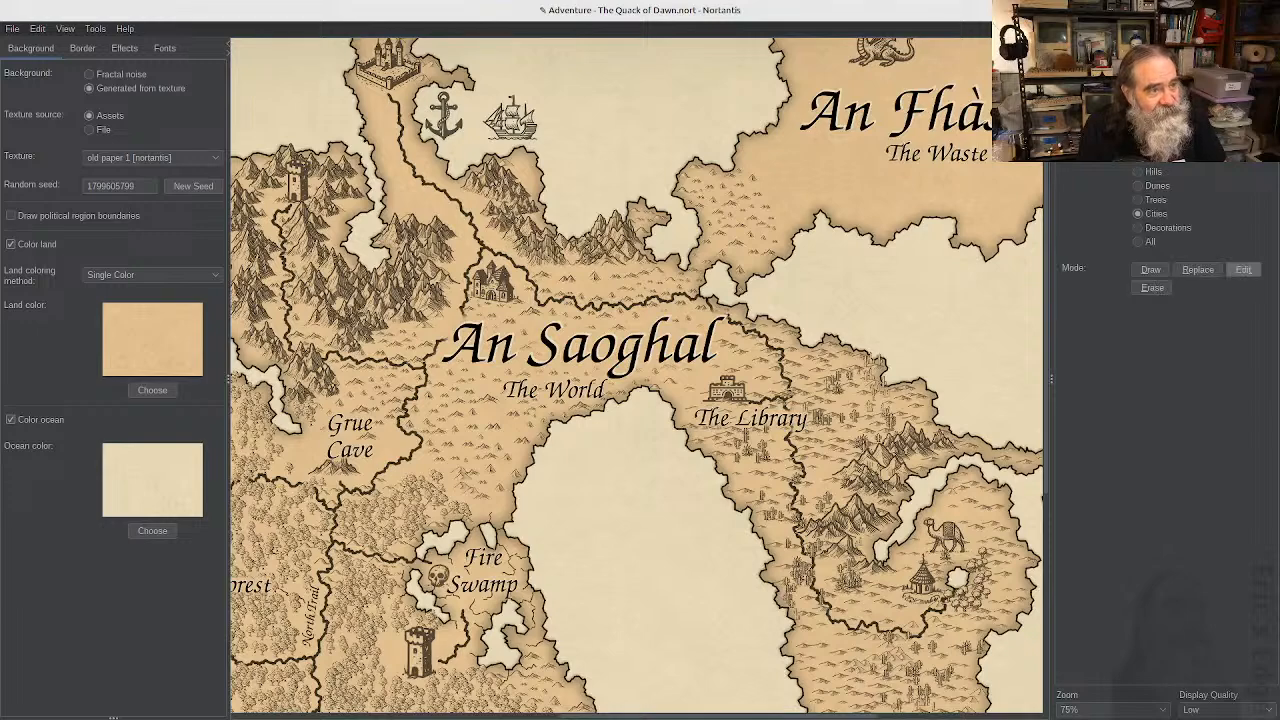
pyautogui.click(1180, 230)
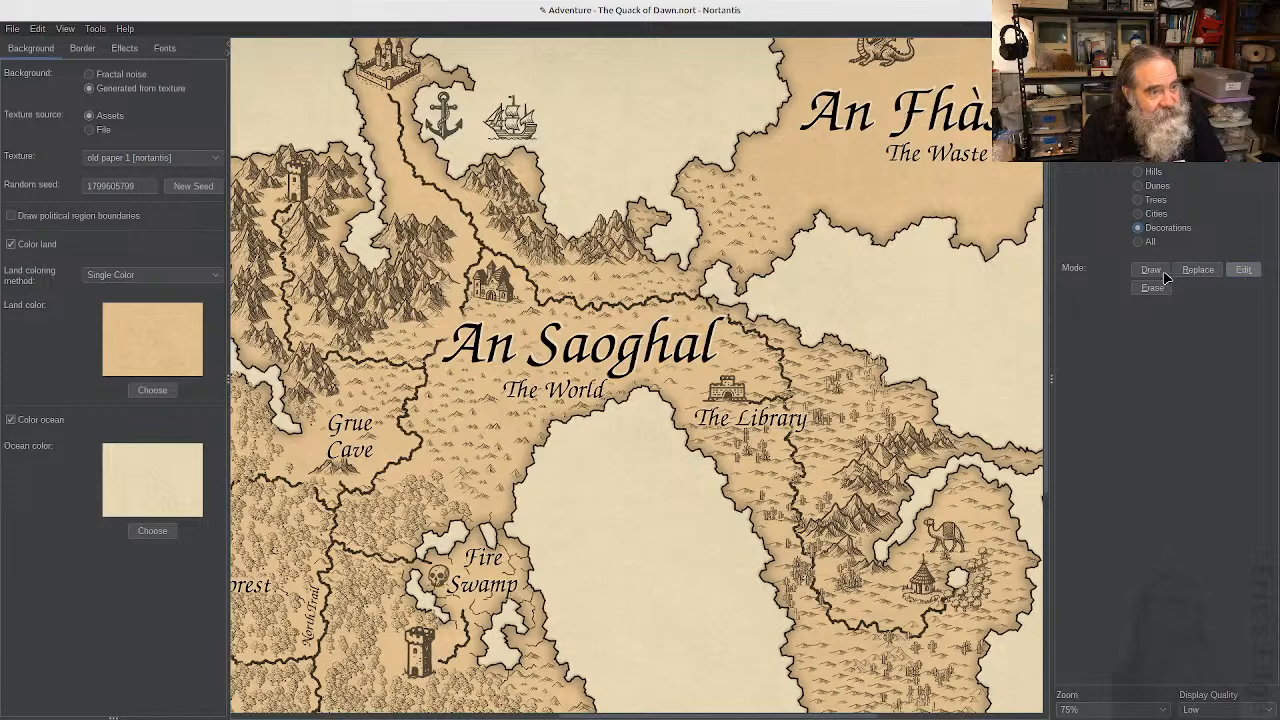
pyautogui.click(1151, 271)
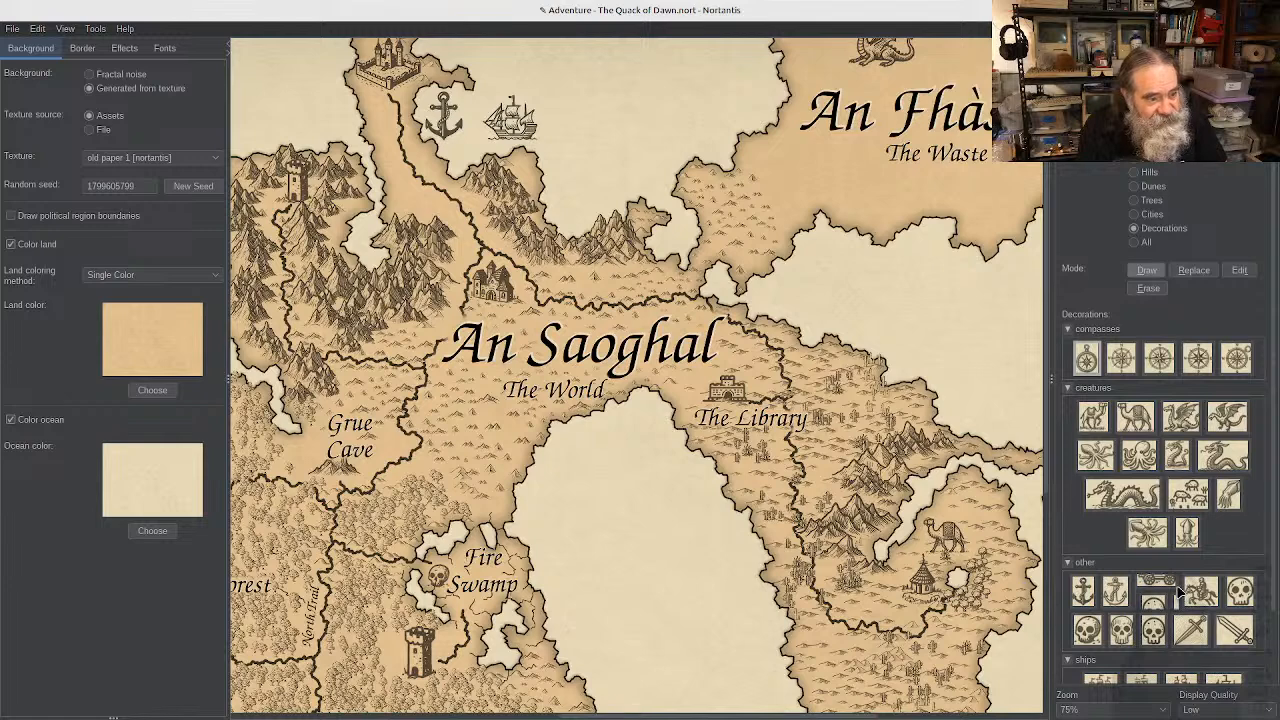
pyautogui.scroll(-1, 1180, 590)
pyautogui.scroll(-1, 1180, 590)
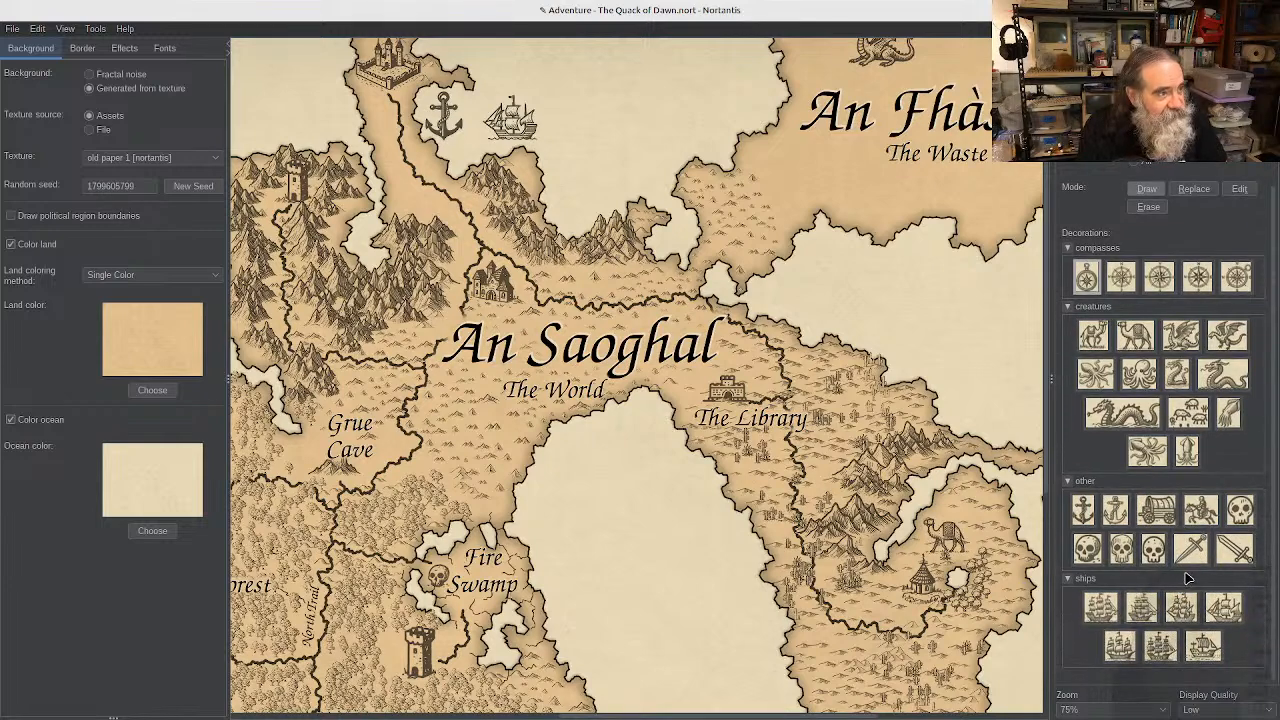
pyautogui.click(1203, 645)
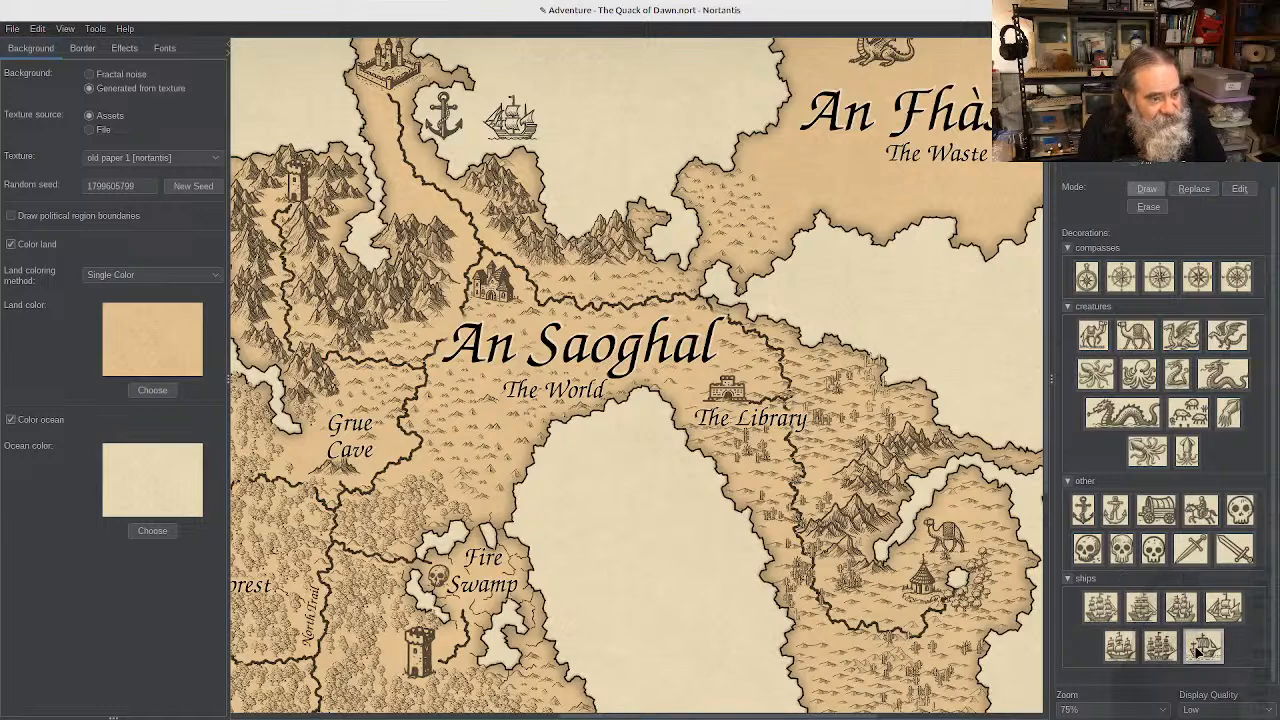
pyautogui.click(902, 312)
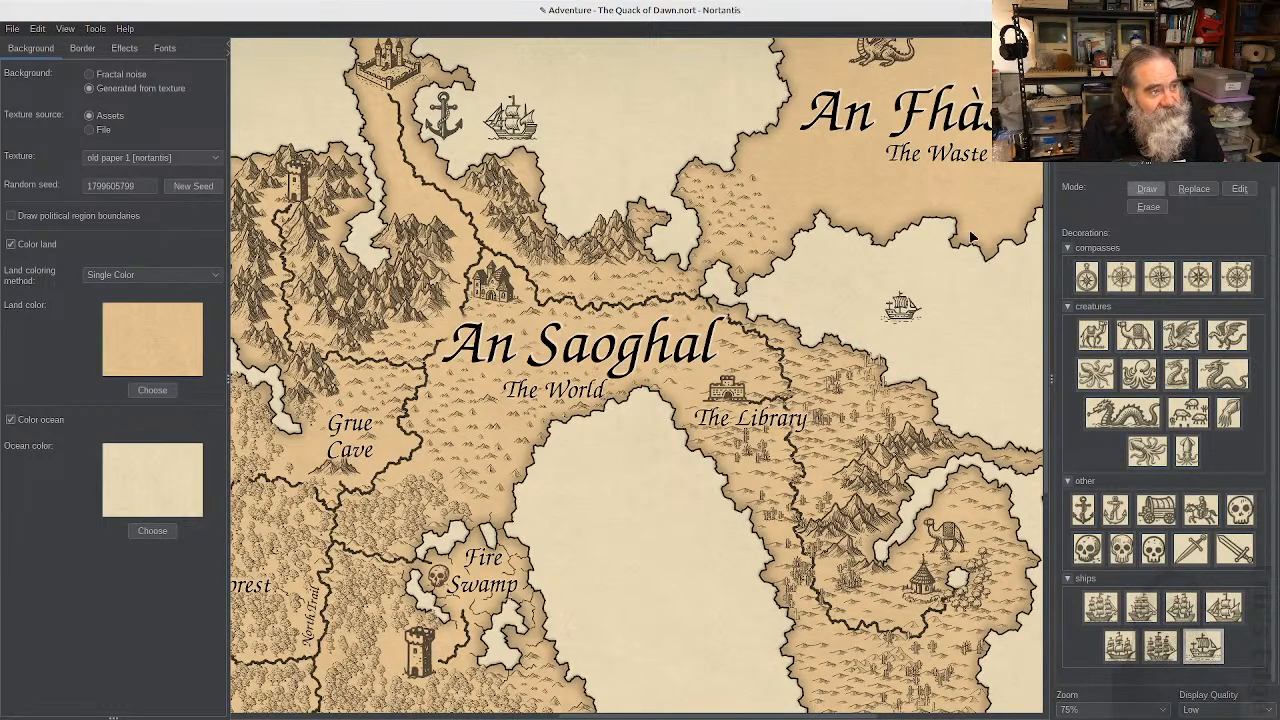
# - Enlarge the new ship decoration to about one and a half times its size and deselect it
pyautogui.click(1245, 190)
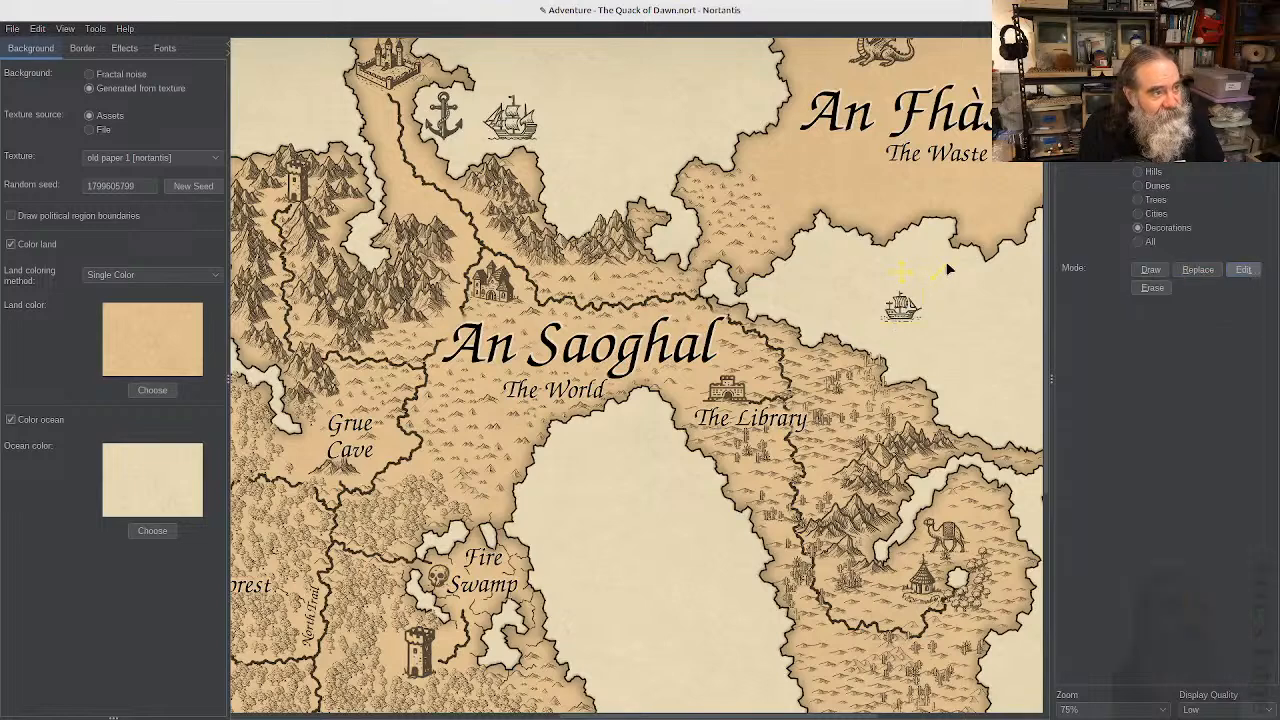
pyautogui.moveTo(952, 265); pyautogui.dragTo(967, 254)
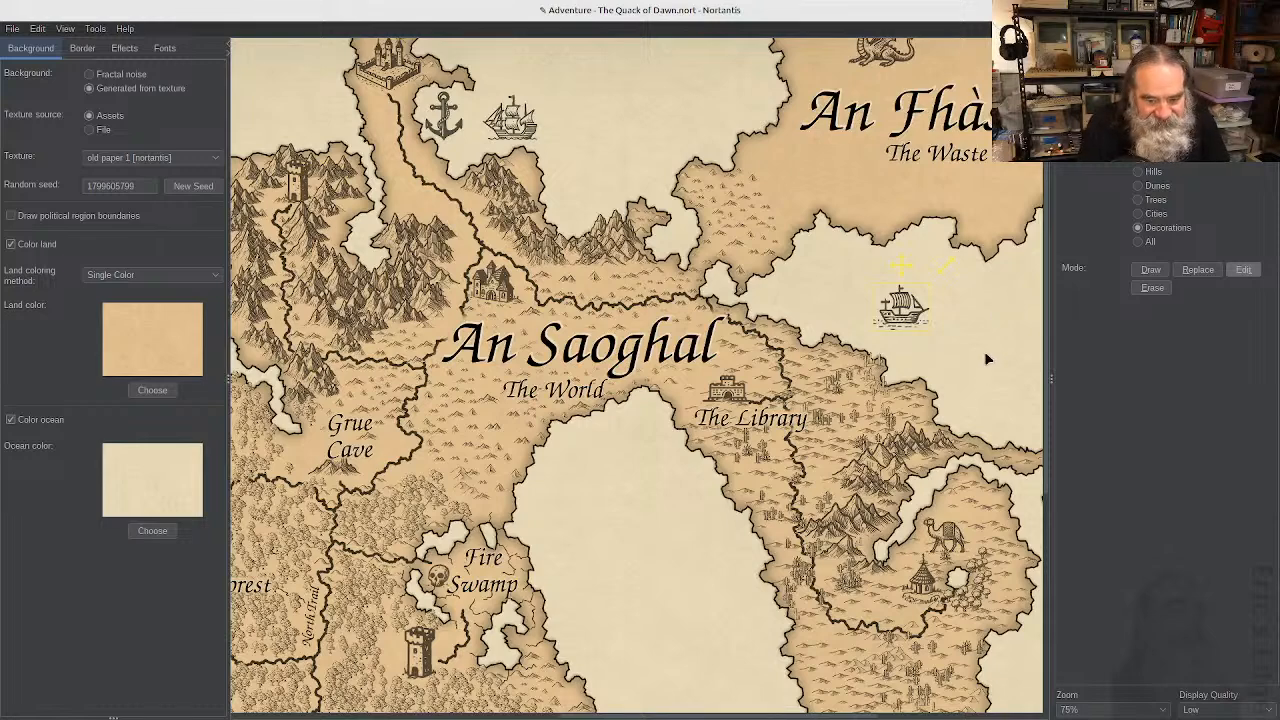
pyautogui.click(990, 310)
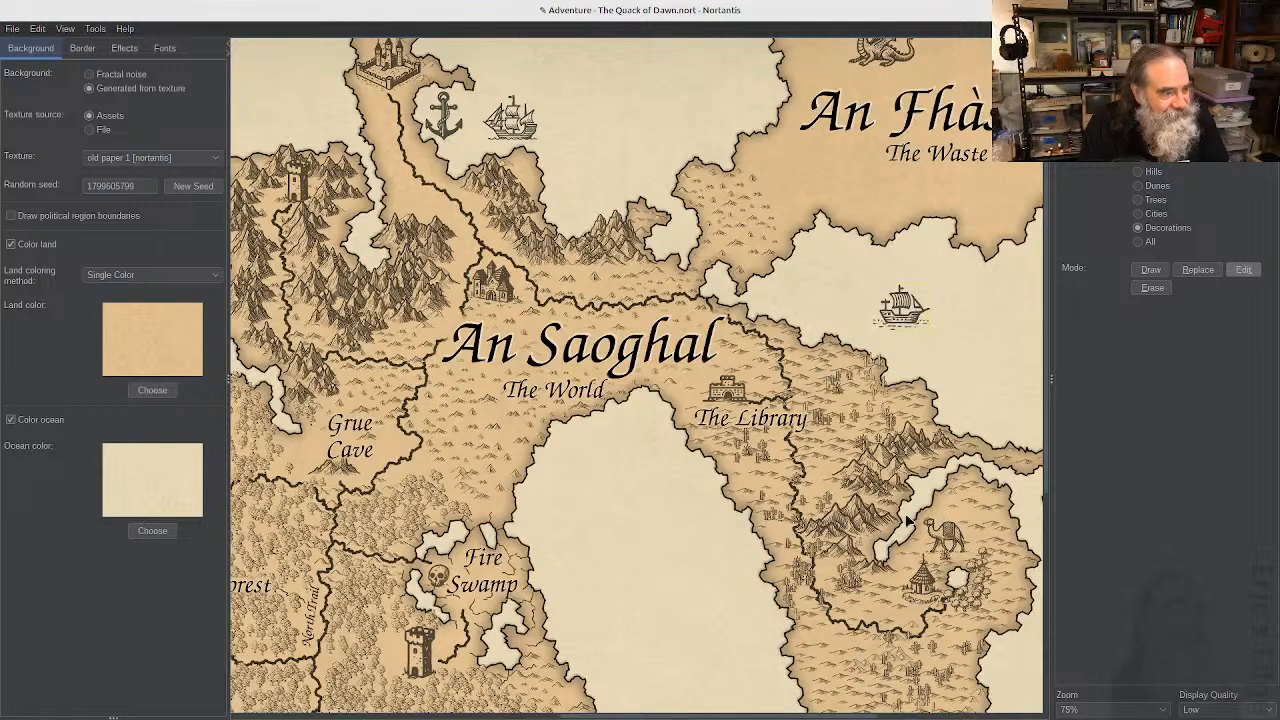
# - Return to drawing decorations and look through the available compasses, creatures, other items and ships
pyautogui.hotkey('ctrl', '-')
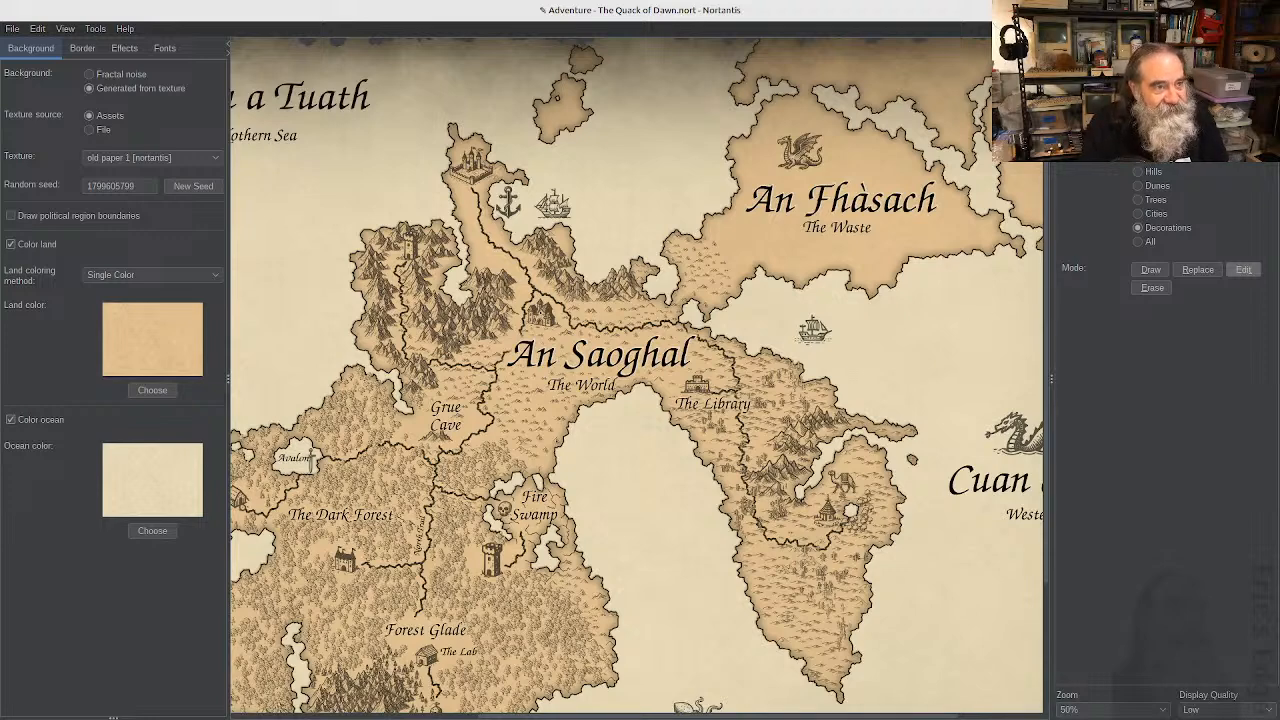
pyautogui.hotkey('alt', 'z')
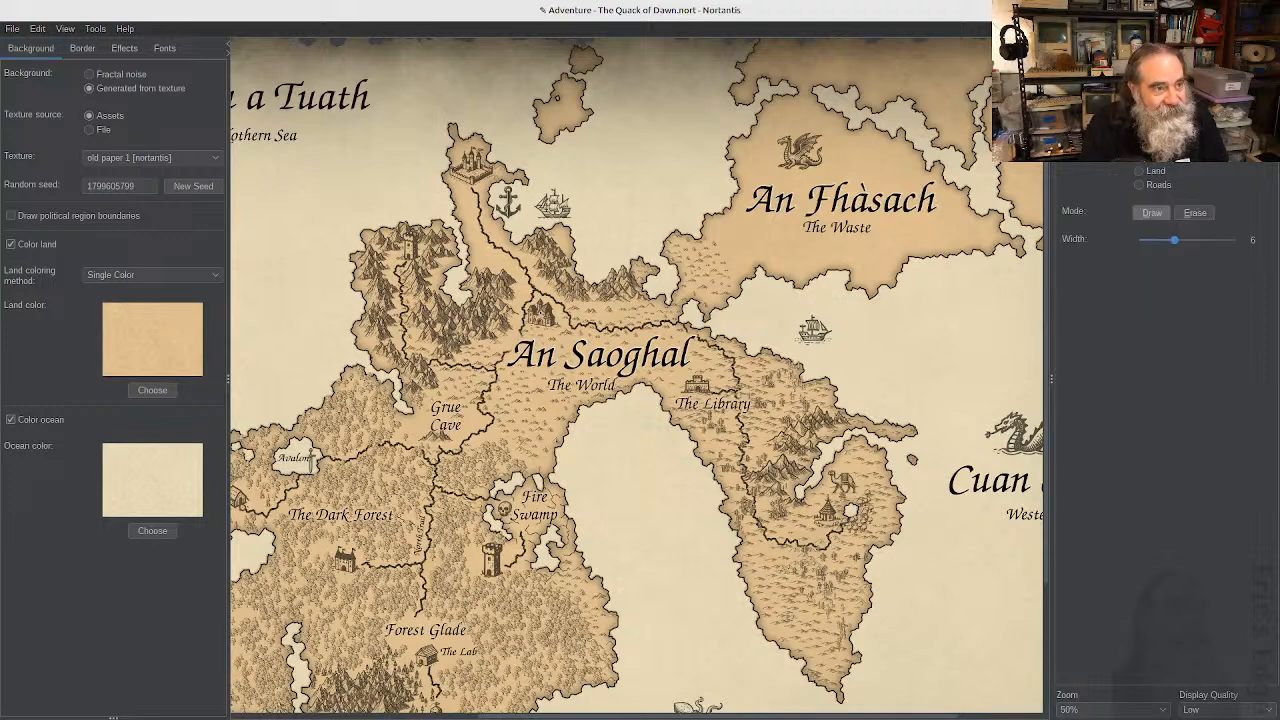
pyautogui.click(1146, 68)
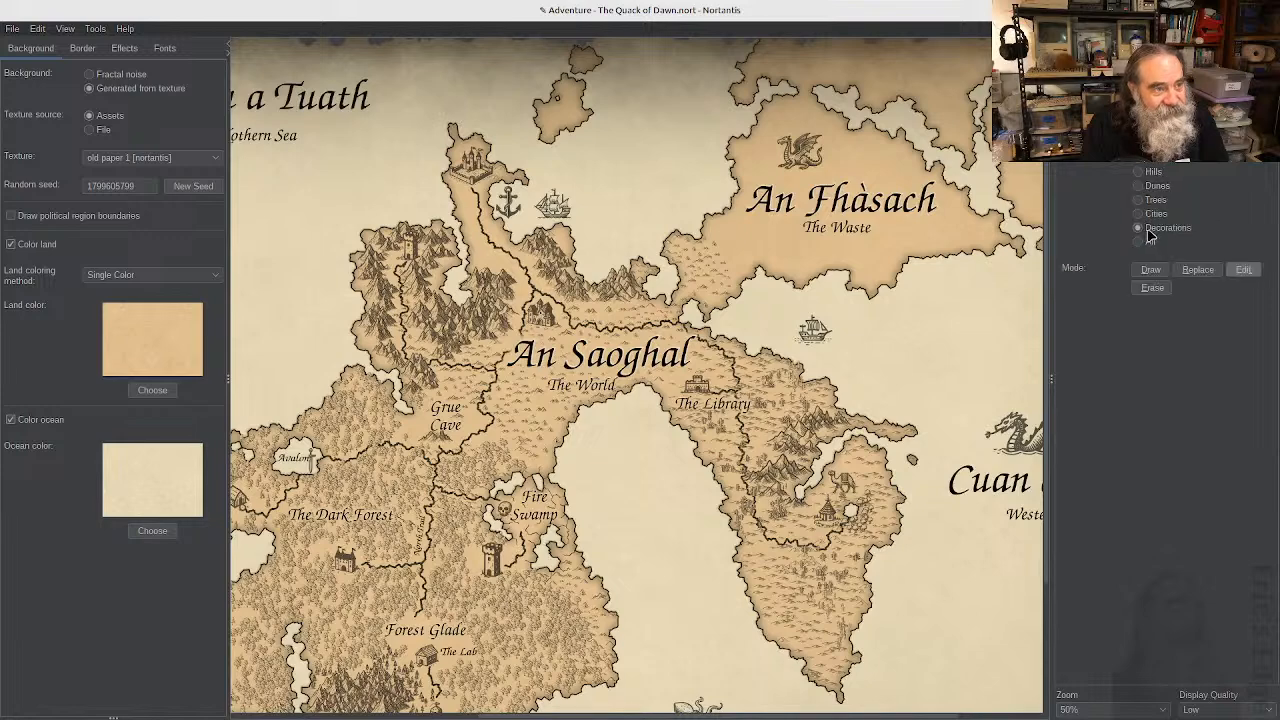
pyautogui.click(1151, 270)
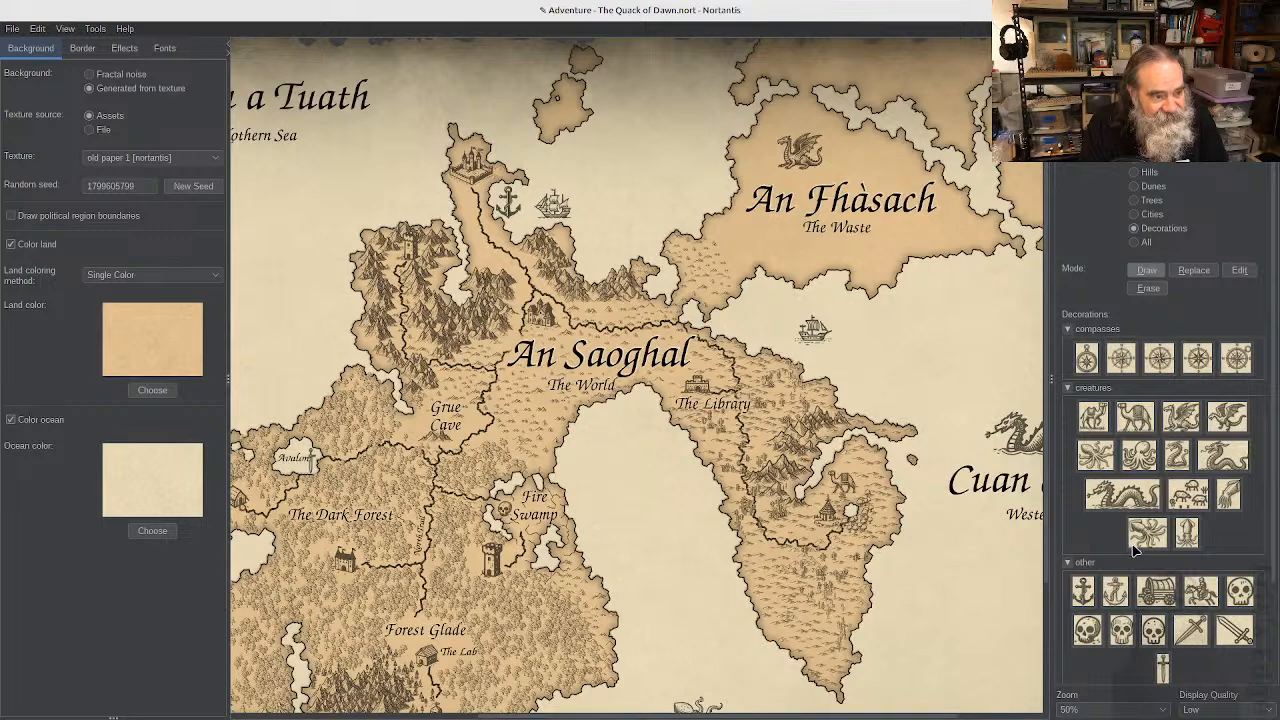
pyautogui.scroll(-3, 1160, 580)
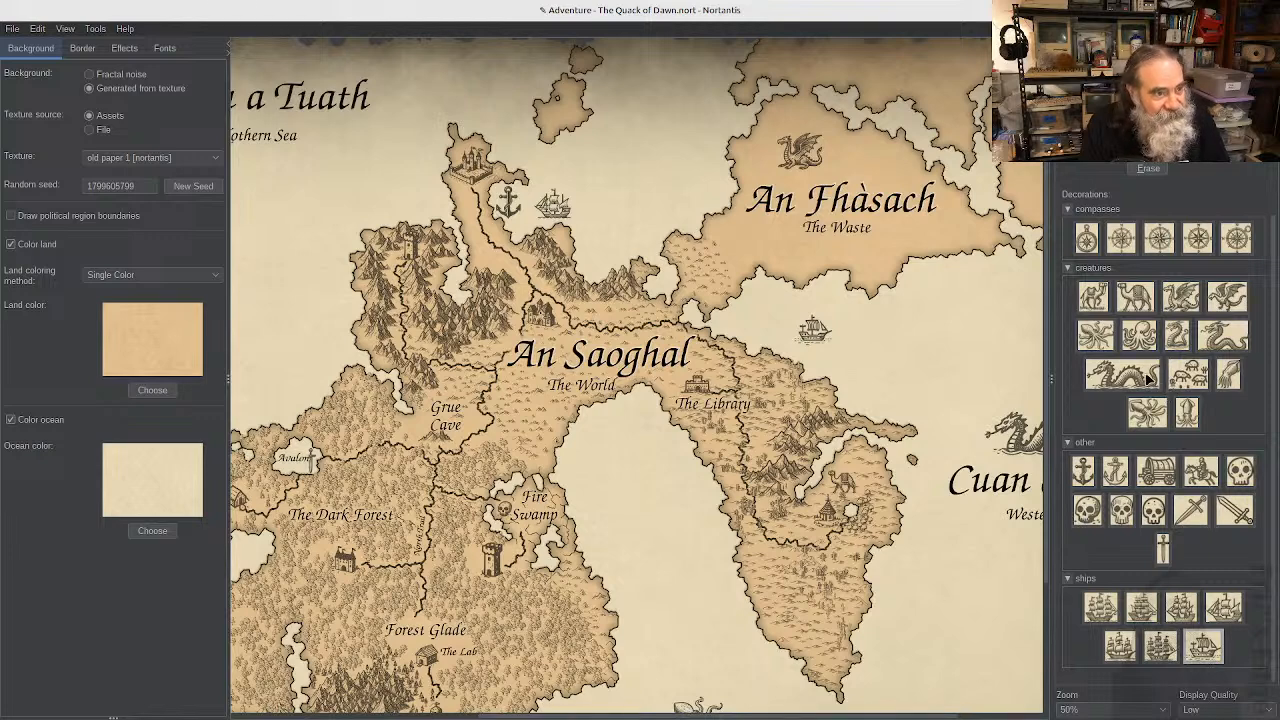
pyautogui.scroll(2, 1152, 378)
pyautogui.scroll(2, 1150, 375)
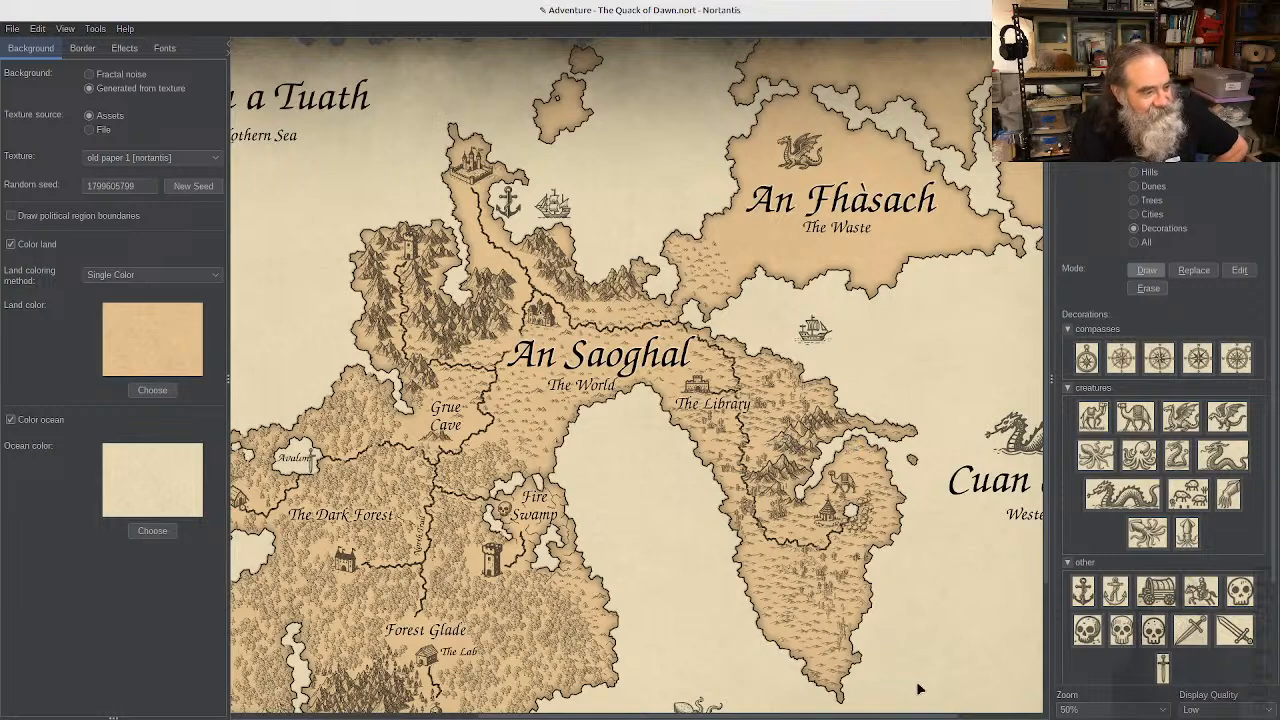
# - Fit the whole map in the window and save the changes to the existing map file
pyautogui.moveTo(885, 716); pyautogui.dragTo(968, 716)
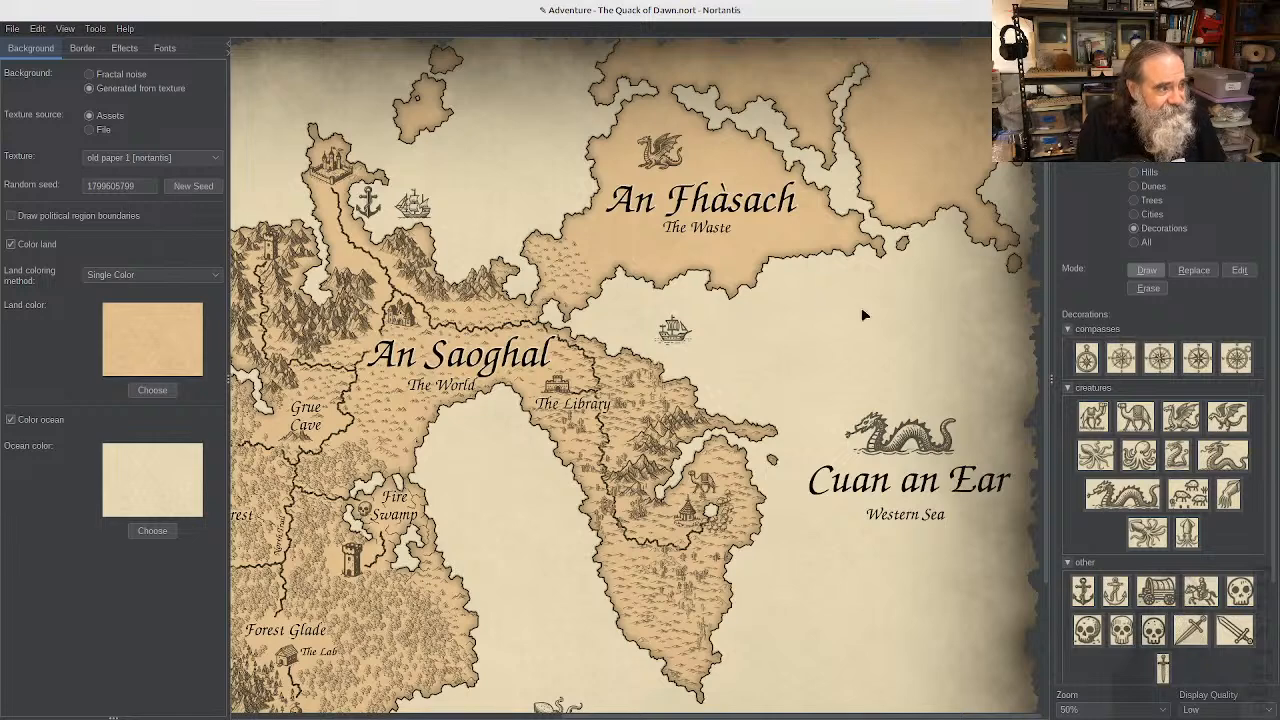
pyautogui.scroll(-1, 850, 323)
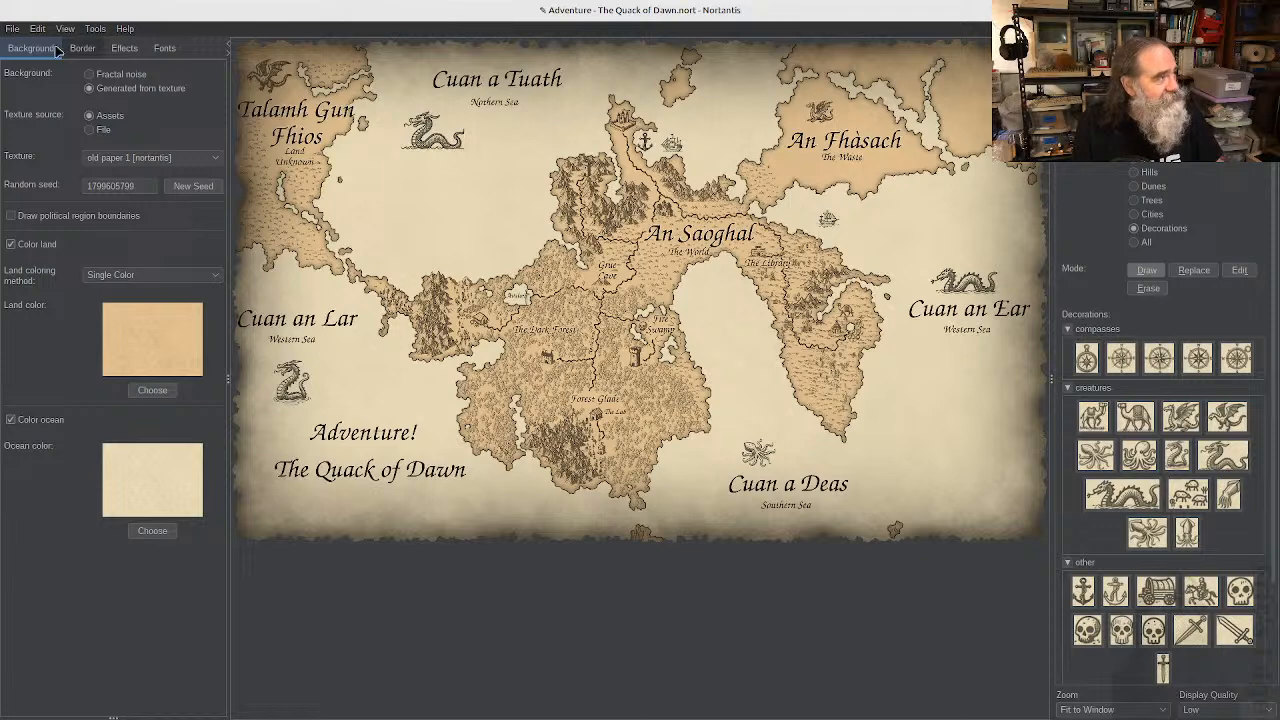
pyautogui.click(13, 30)
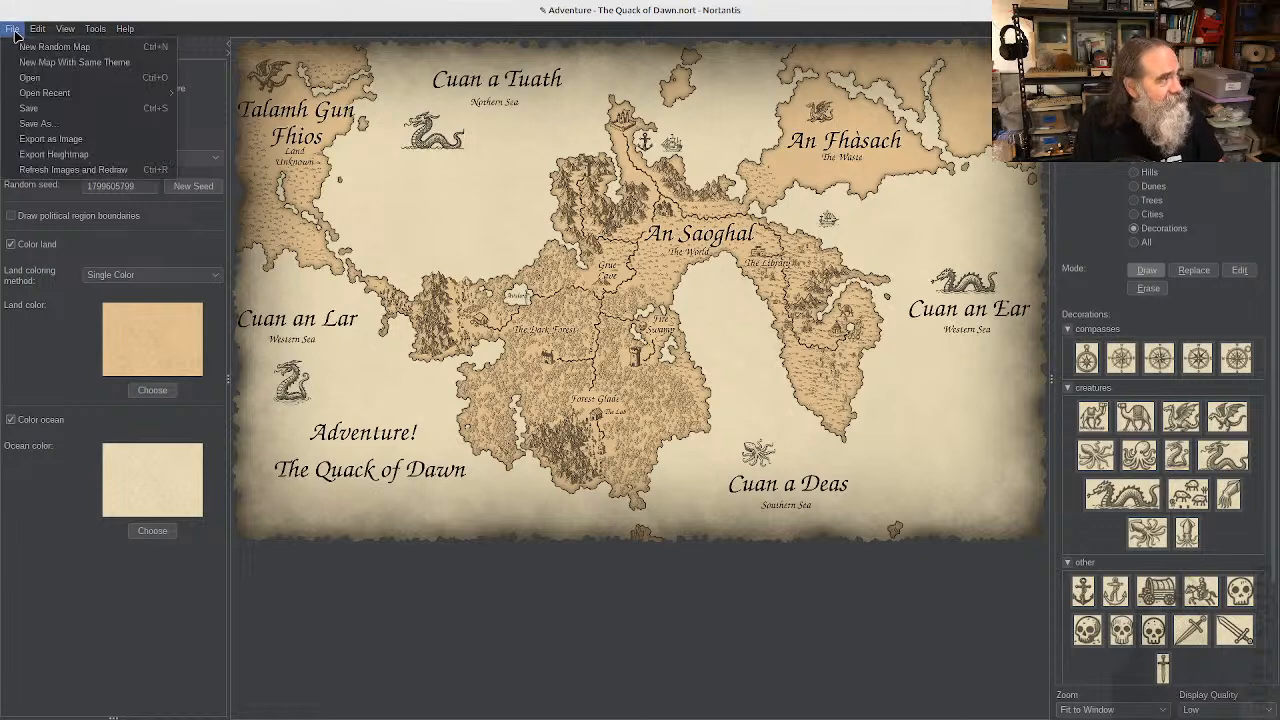
pyautogui.click(27, 110)
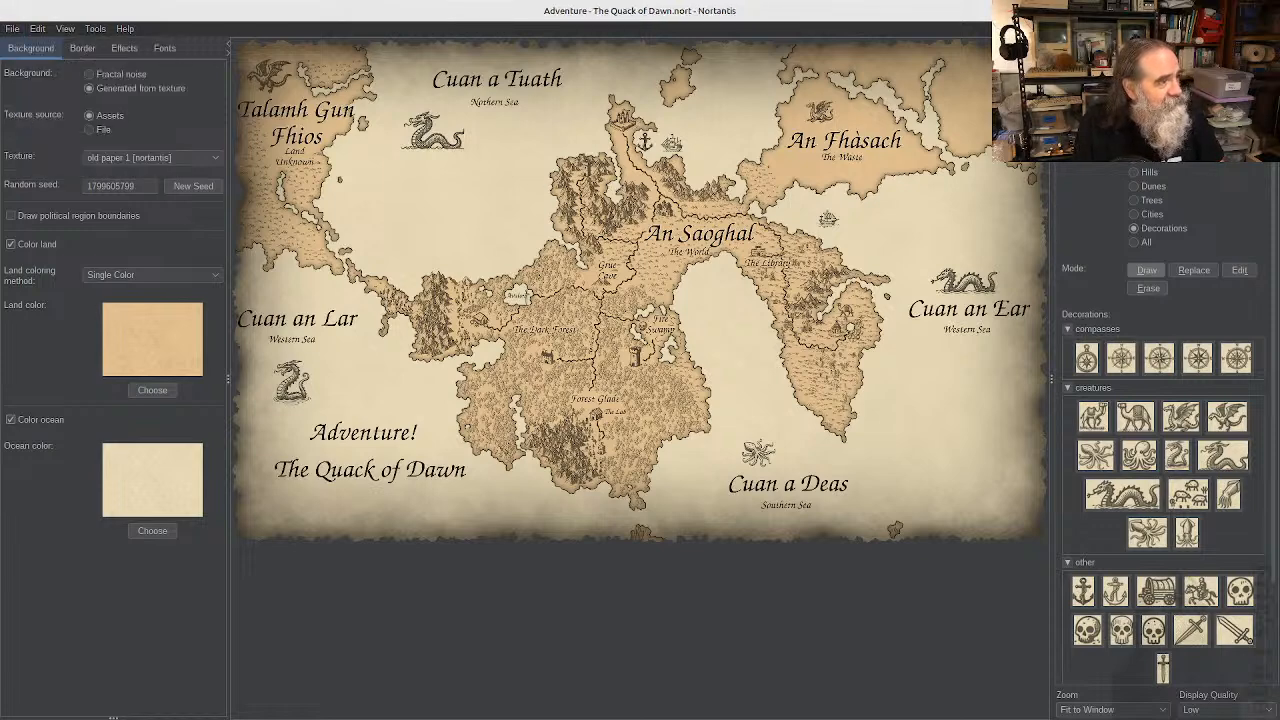